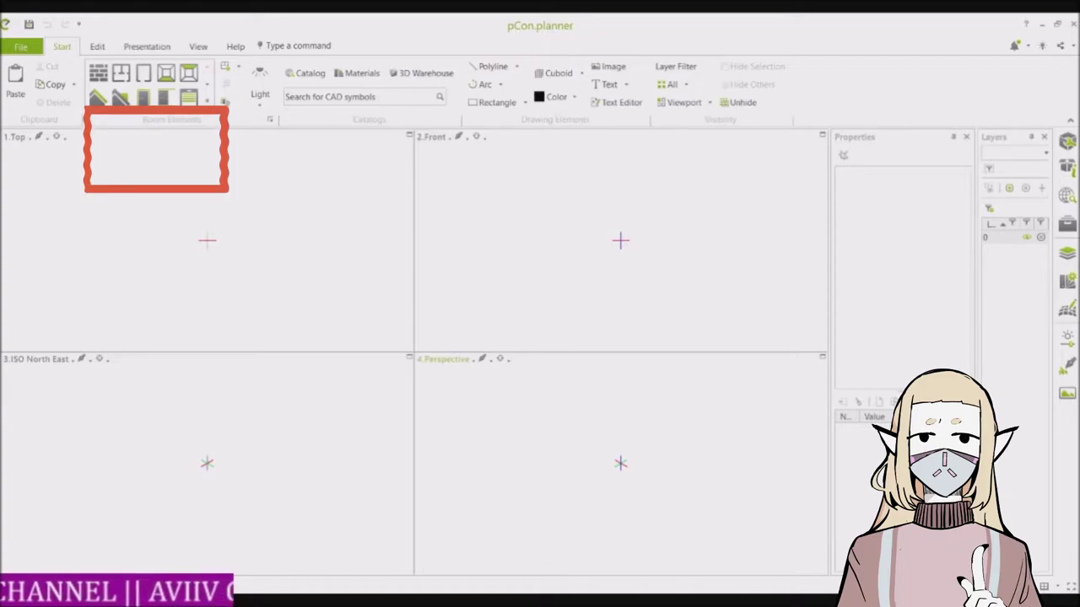
# Draw a square room enclosed by walls in the top view, about 6.9 m along each side
pyautogui.click(99, 74)
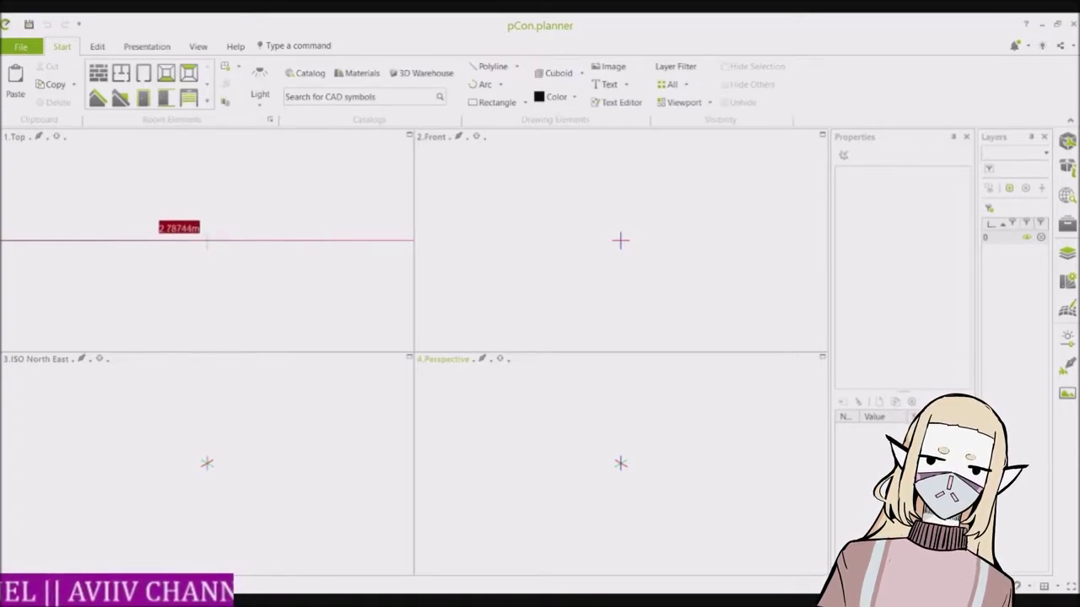
pyautogui.click(153, 240)
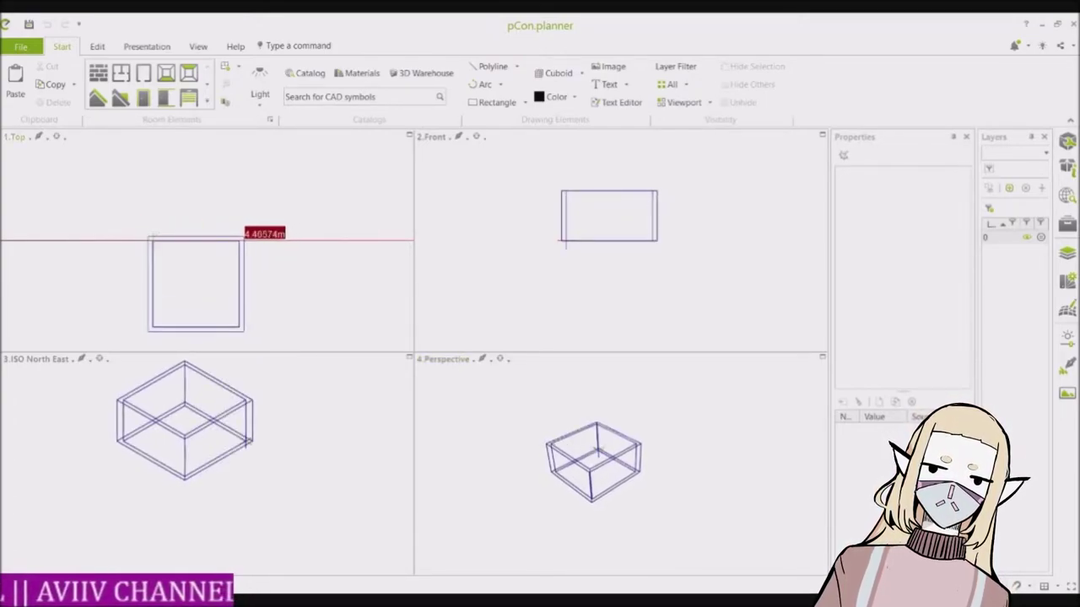
pyautogui.click(250, 241)
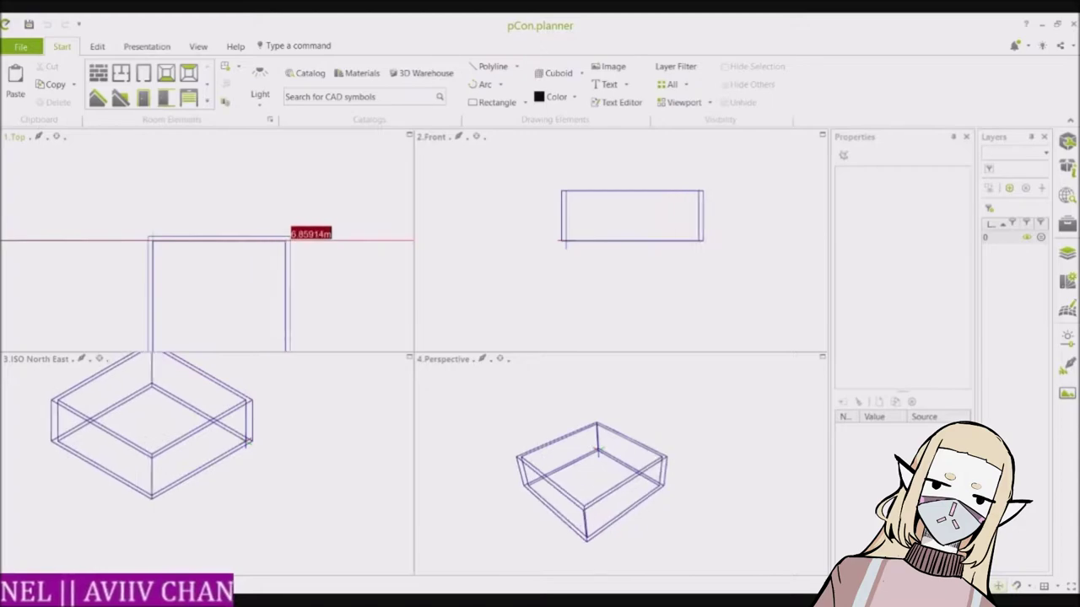
pyautogui.click(287, 240)
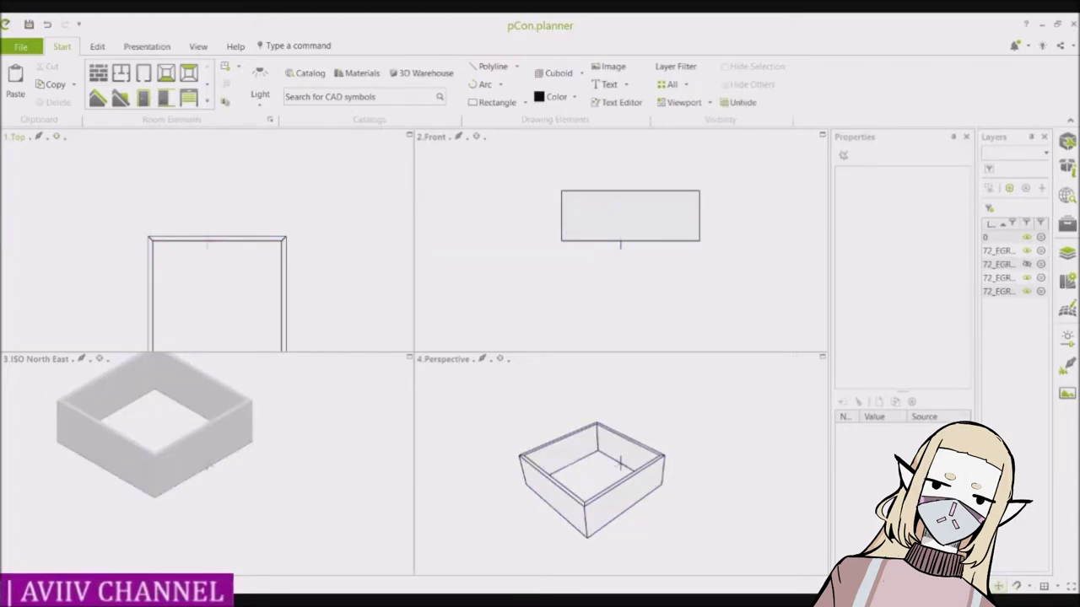
# Examine the walled room in the top, front, isometric and perspective views, ending with an enlarged perspective view
pyautogui.moveTo(241, 267); pyautogui.dragTo(218, 190, button='middle')
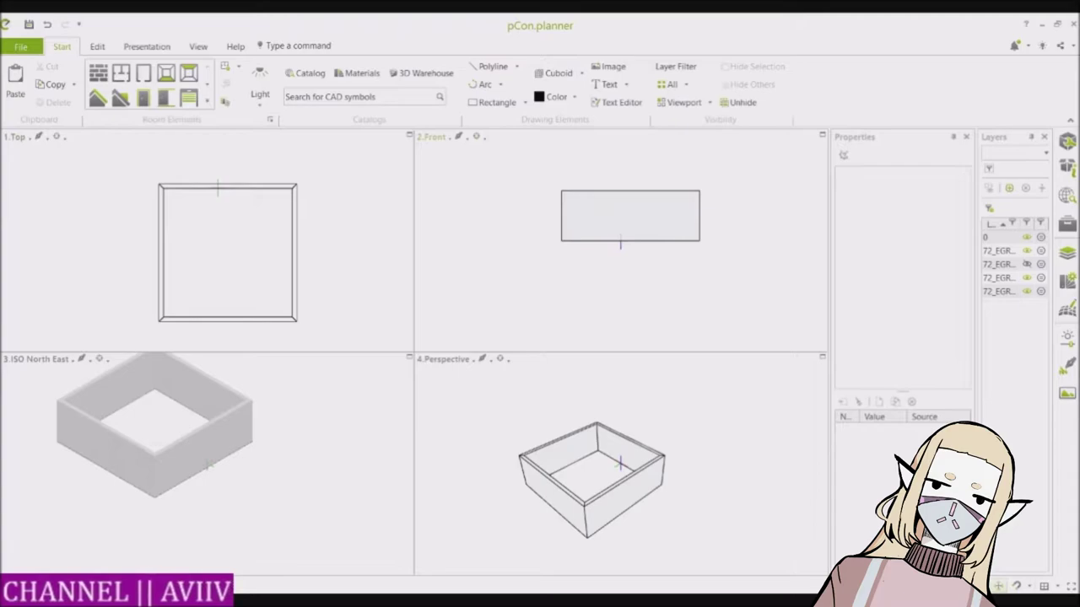
pyautogui.moveTo(620, 244); pyautogui.dragTo(620, 244, button='middle')
pyautogui.scroll(3, 620, 244)
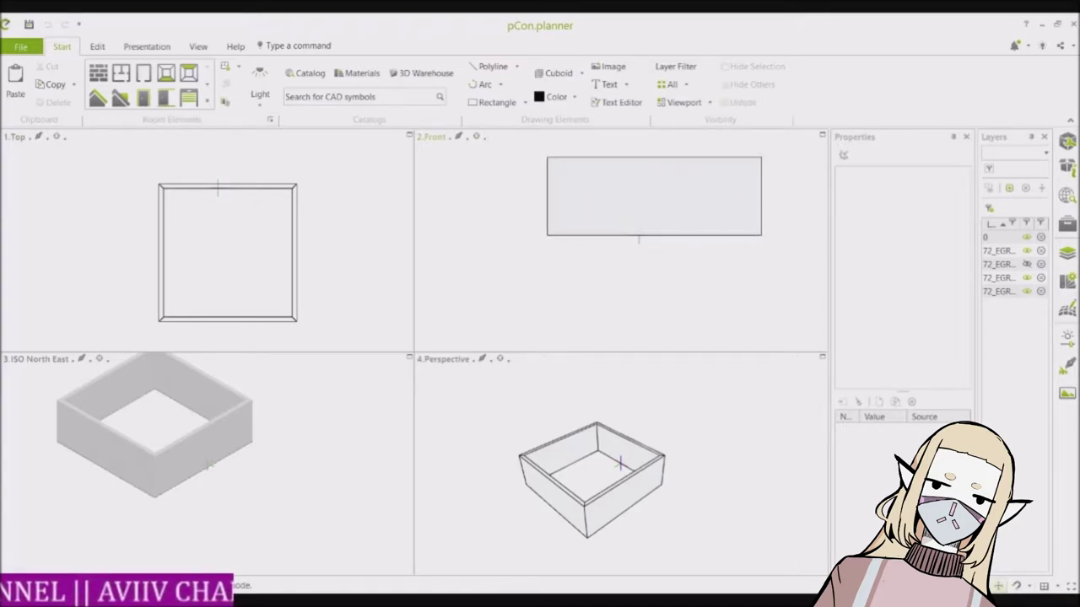
pyautogui.moveTo(209, 462); pyautogui.dragTo(304, 498, button='middle')
pyautogui.scroll(2, 342, 530)
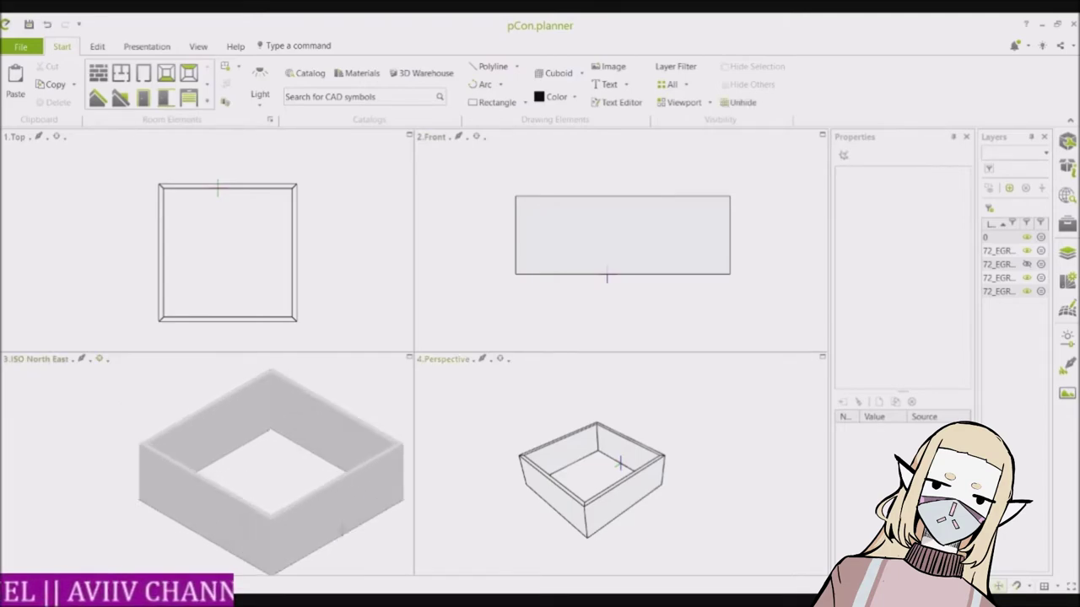
pyautogui.moveTo(620, 463); pyautogui.dragTo(515, 481, button='right')
pyautogui.moveTo(666, 444); pyautogui.dragTo(630, 462, button='middle')
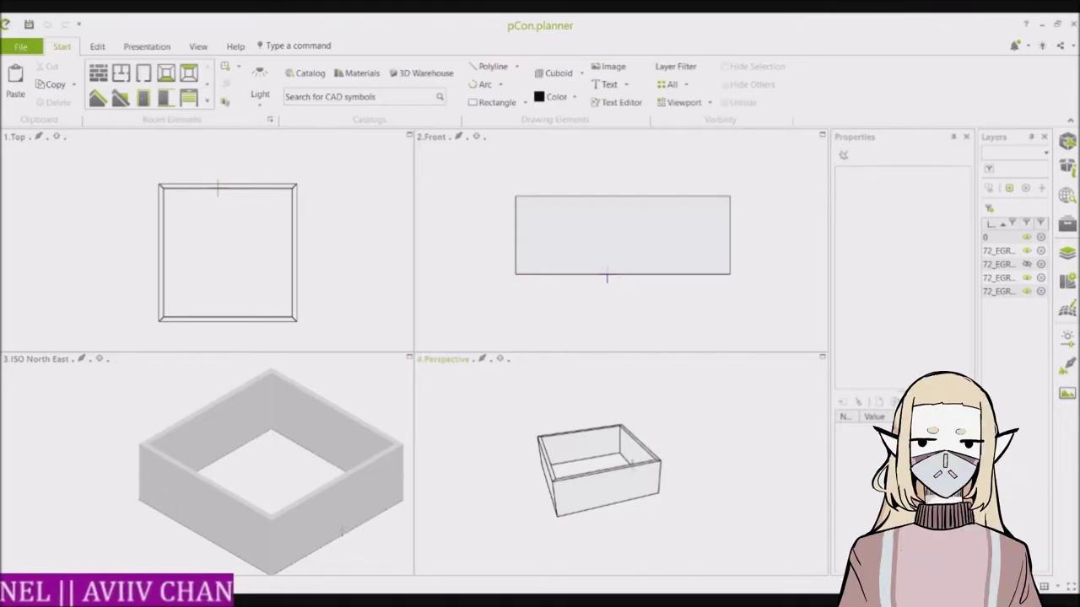
pyautogui.moveTo(629, 461); pyautogui.dragTo(662, 510, button='middle')
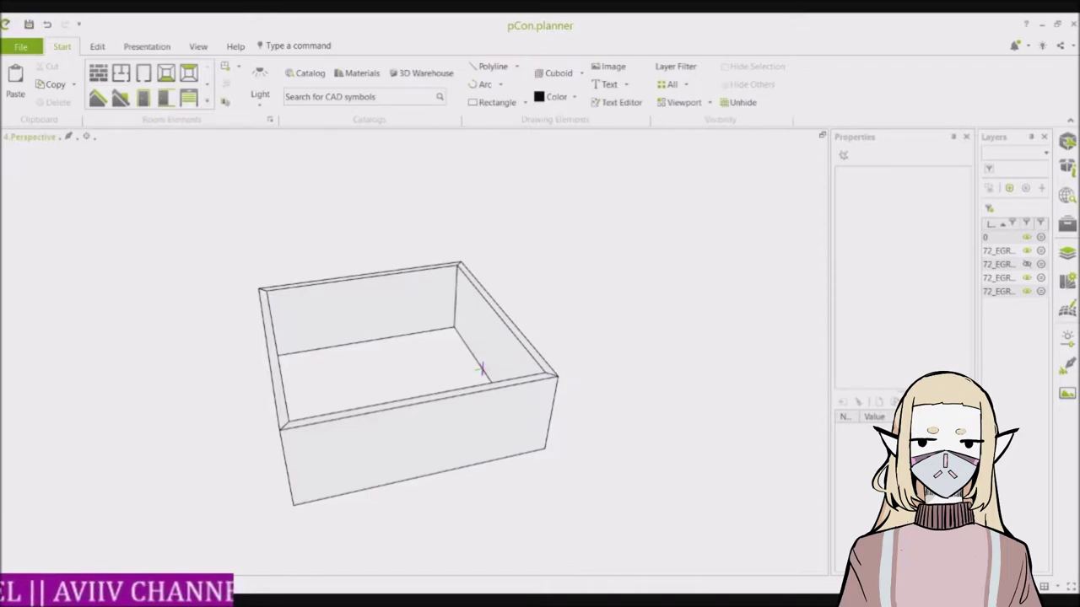
pyautogui.moveTo(481, 369)
pyautogui.mouseDown(button='middle')
pyautogui.moveTo(516, 390)
pyautogui.moveTo(479, 383)
pyautogui.mouseUp(button='middle')
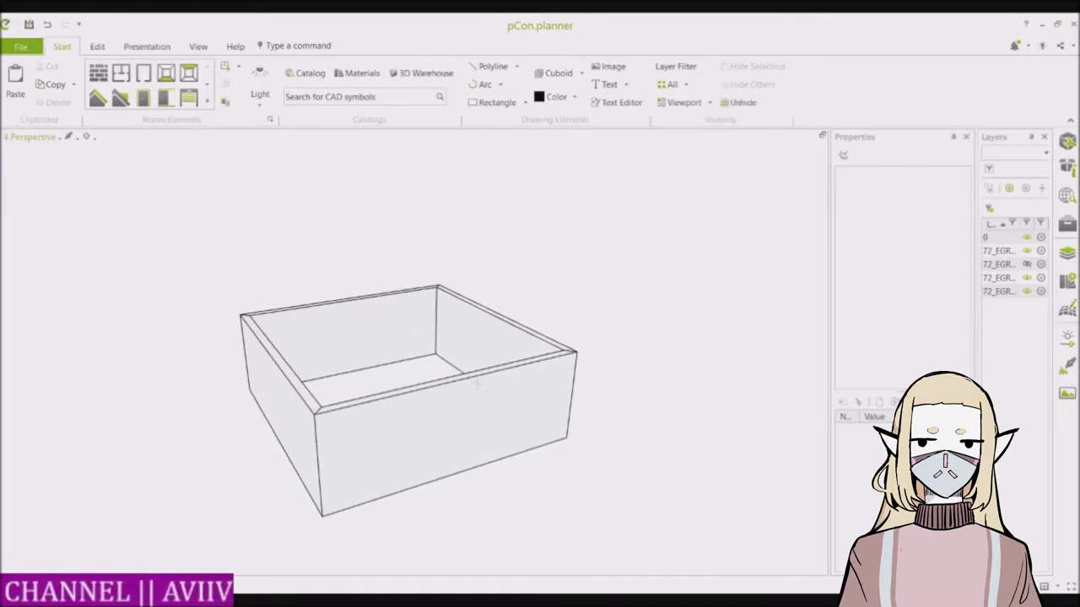
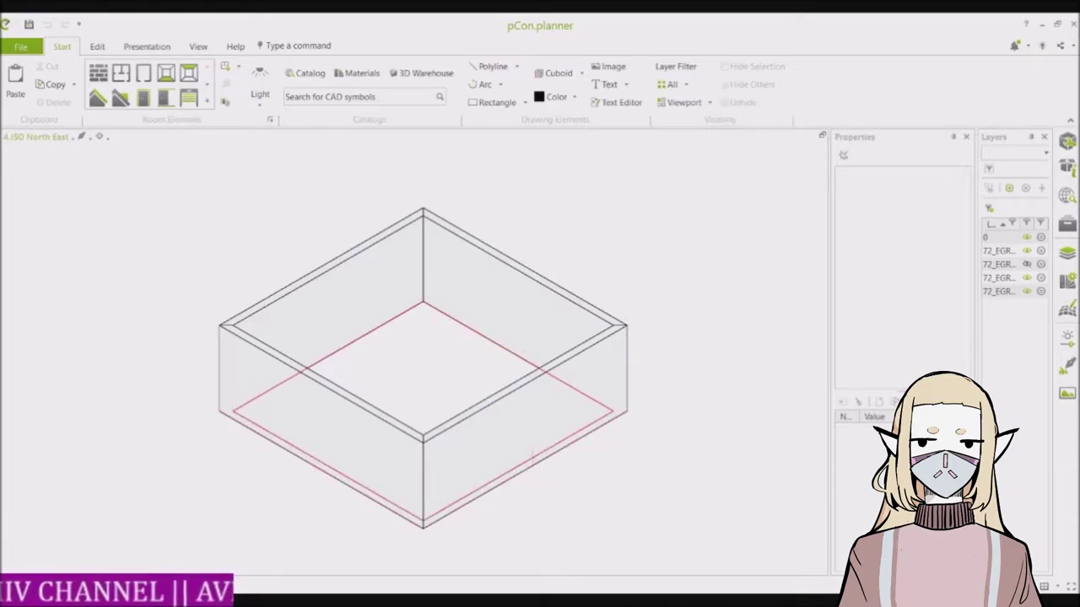
# Add a floor inside the room's walls, then undo a trial move of the floor and deselect it
pyautogui.click(532, 456)
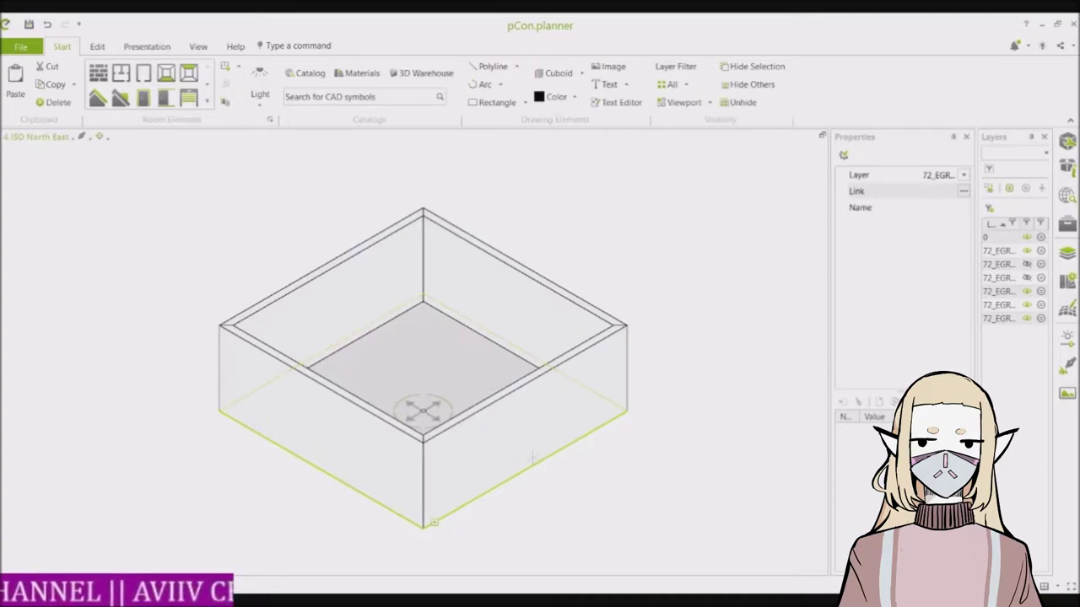
pyautogui.moveTo(423, 410); pyautogui.dragTo(193, 307)
pyautogui.hotkey('ctrl', 'z')
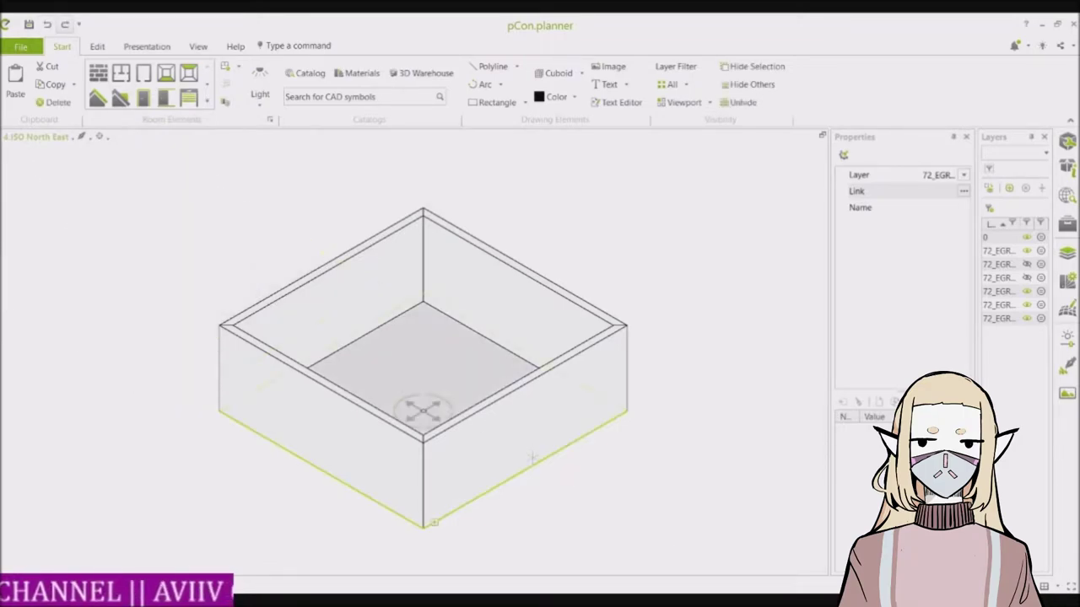
pyautogui.press('Escape')
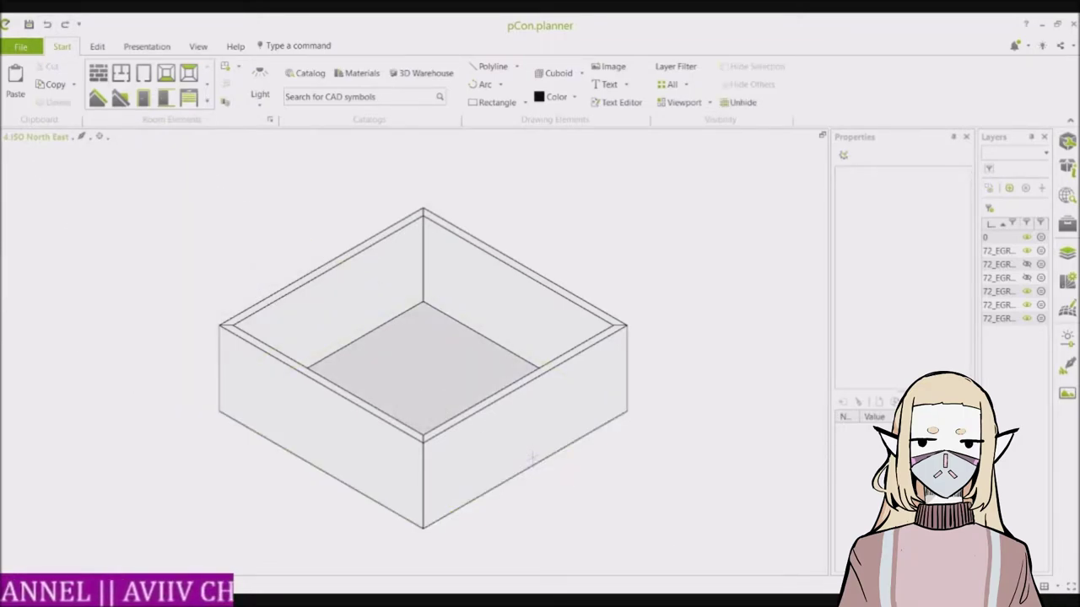
# Select all the walls together with the floor and try to move the whole room
pyautogui.moveTo(532, 458); pyautogui.dragTo(477, 383, button='right')
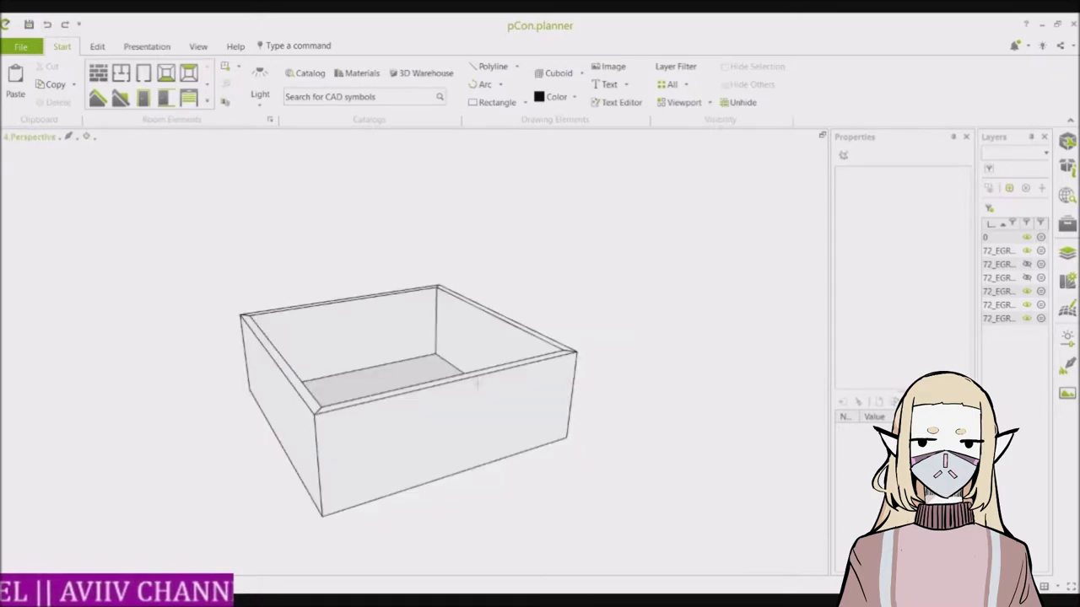
pyautogui.scroll(5, 476, 382)
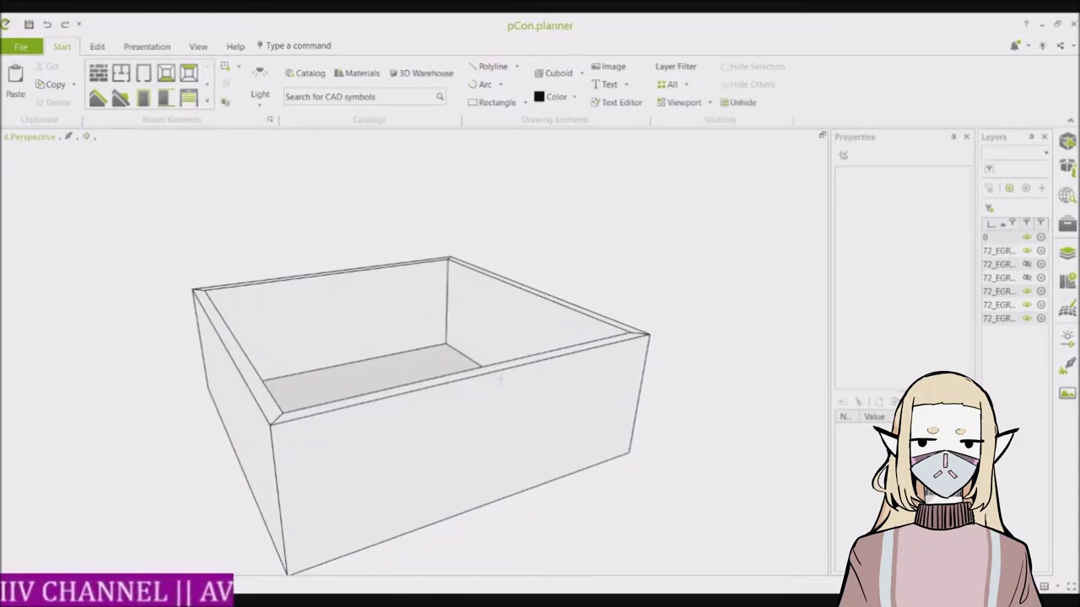
pyautogui.moveTo(501, 380); pyautogui.dragTo(550, 452, button='middle')
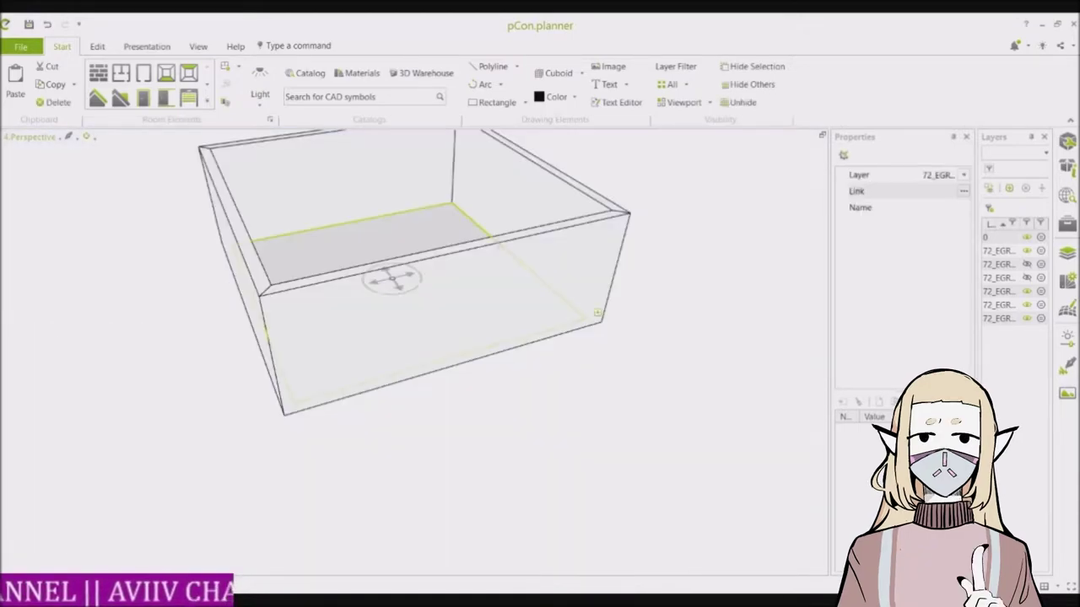
pyautogui.moveTo(499, 245); pyautogui.dragTo(508, 299, button='middle')
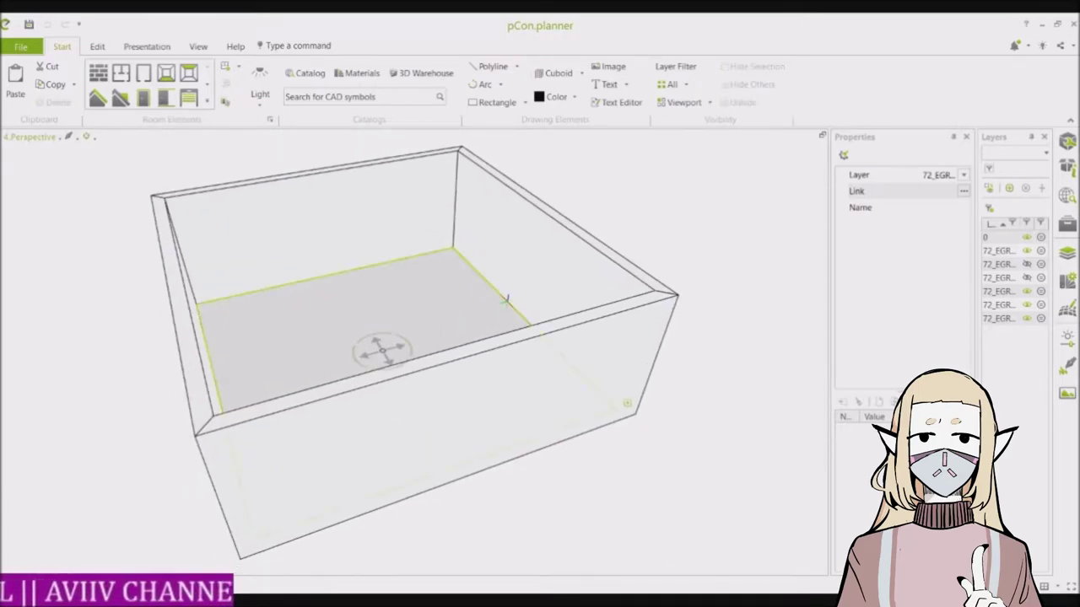
pyautogui.moveTo(575, 157); pyautogui.dragTo(457, 258)
pyautogui.click(507, 299)
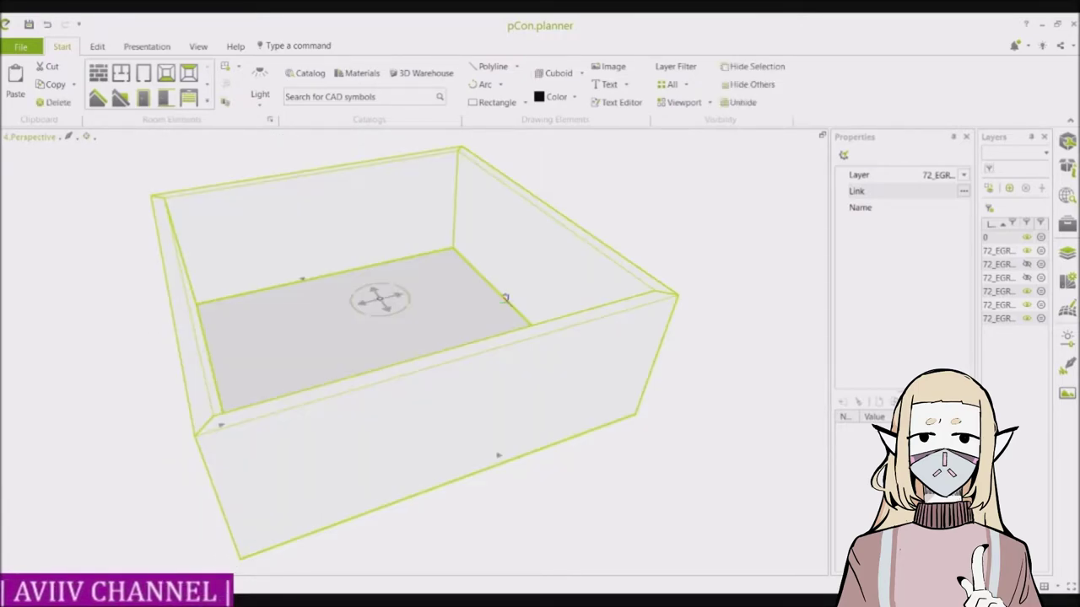
pyautogui.moveTo(379, 299); pyautogui.dragTo(291, 321)
pyautogui.moveTo(507, 299); pyautogui.dragTo(506, 300, button='right')
# Try to move the front wall on its own, into the room and away from the other walls
pyautogui.moveTo(451, 290); pyautogui.dragTo(417, 222)
pyautogui.moveTo(540, 379); pyautogui.dragTo(194, 220)
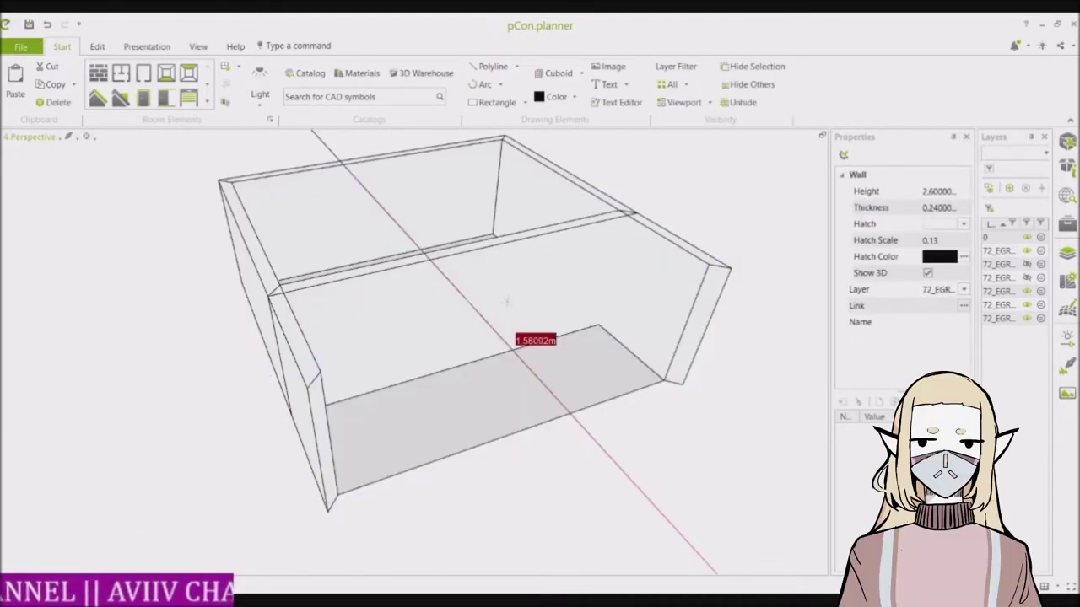
pyautogui.moveTo(506, 300); pyautogui.dragTo(507, 300)
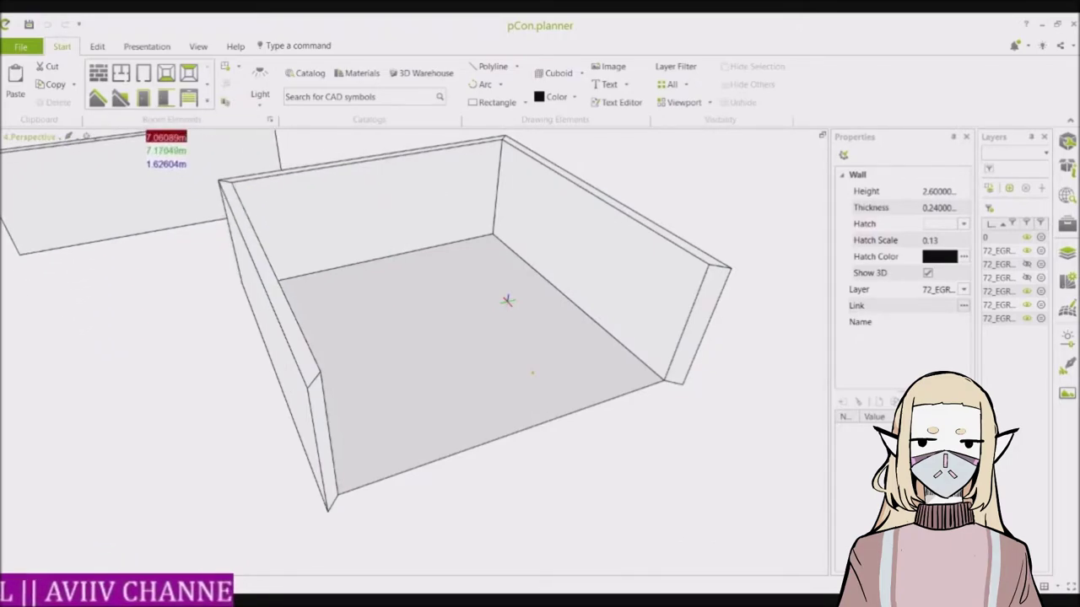
pyautogui.moveTo(135, 126); pyautogui.dragTo(515, 237)
pyautogui.moveTo(509, 302); pyautogui.dragTo(507, 301)
pyautogui.moveTo(527, 157); pyautogui.dragTo(507, 301)
pyautogui.moveTo(570, 413); pyautogui.dragTo(575, 412)
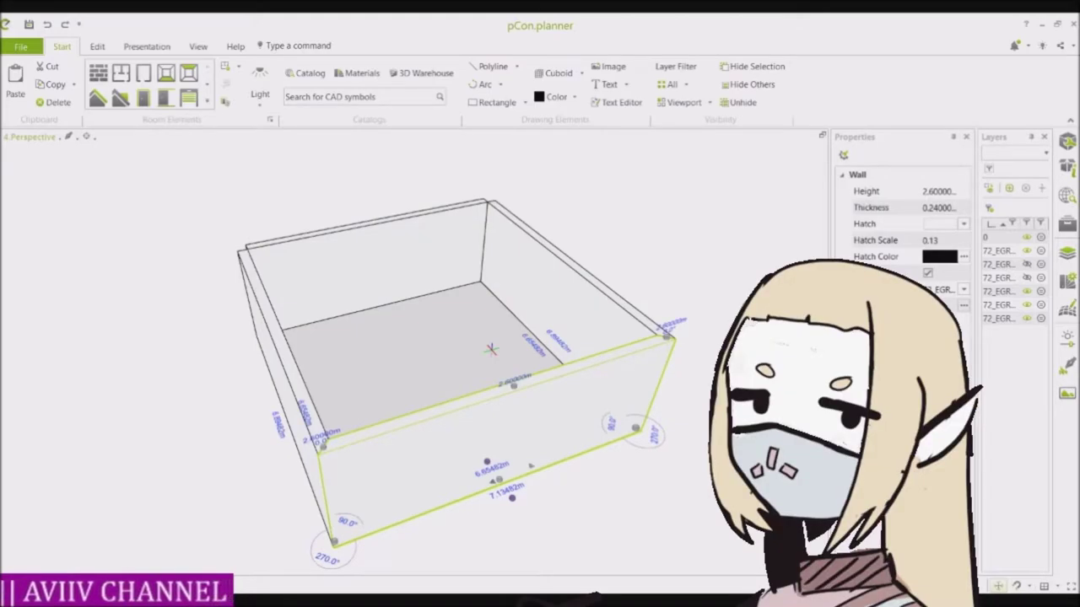
# Shift the front wall slightly inward and bend it outward into an arc about 1.88 m deep
pyautogui.click(499, 480)
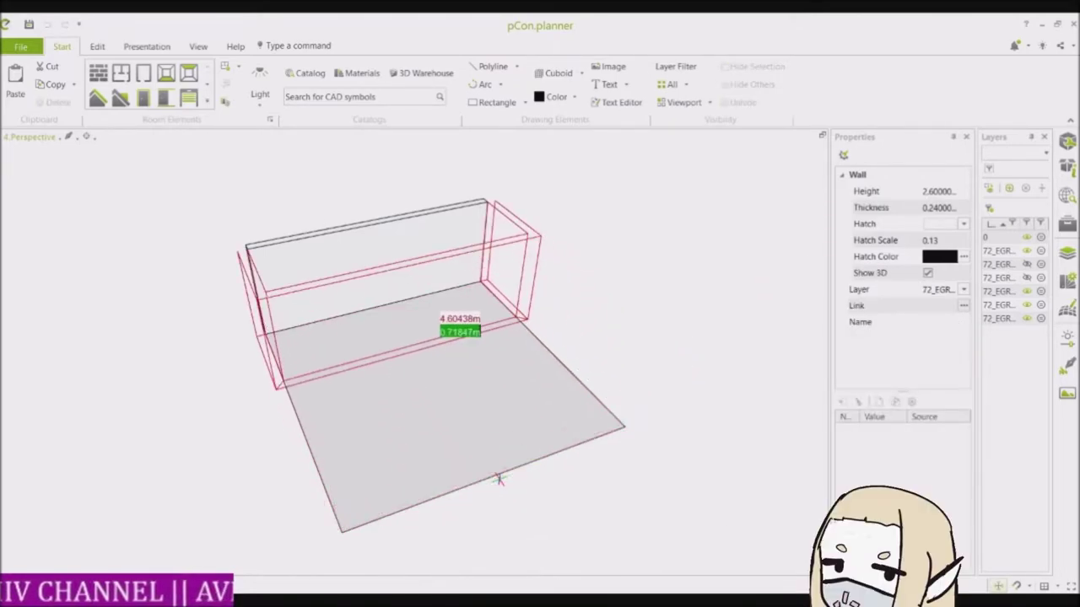
pyautogui.moveTo(499, 478); pyautogui.dragTo(498, 479)
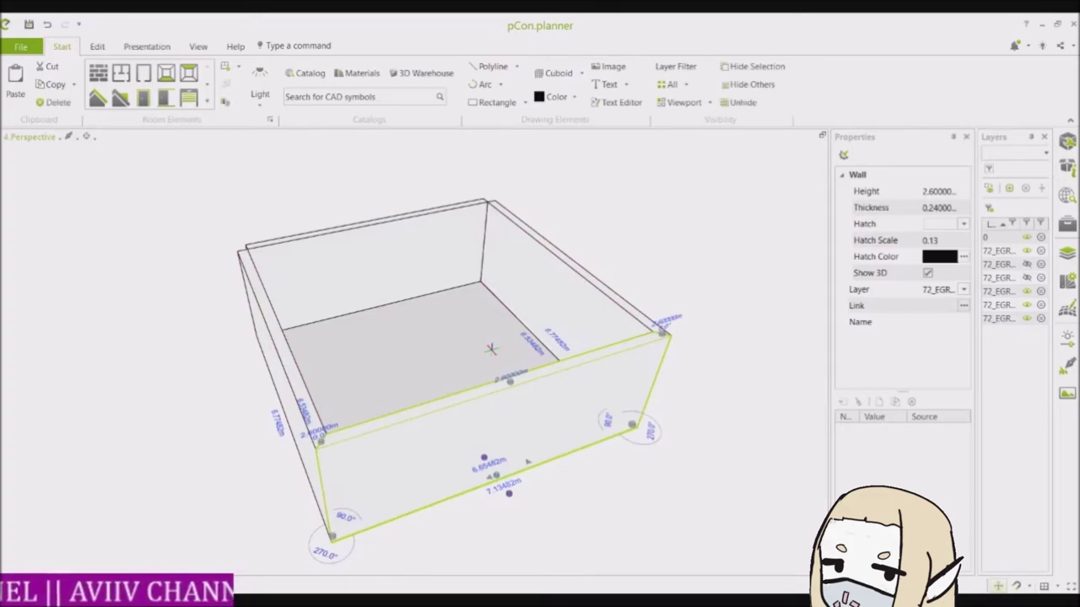
pyautogui.moveTo(496, 477); pyautogui.dragTo(561, 567)
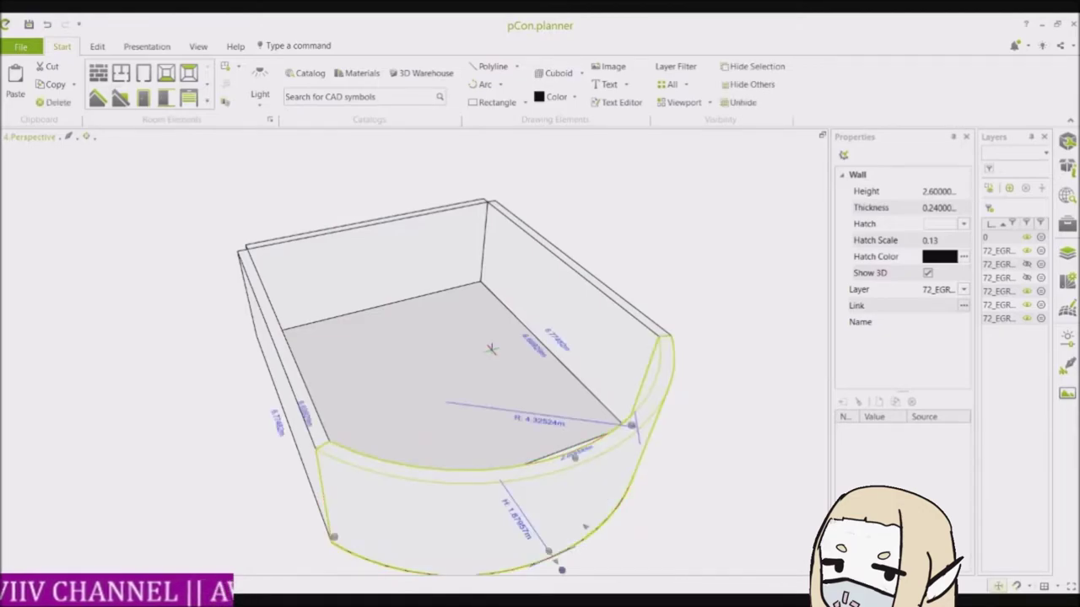
# Add a new floor that fills the whole room outline, including the area inside the curved wall
pyautogui.moveTo(491, 349); pyautogui.dragTo(497, 309, button='middle')
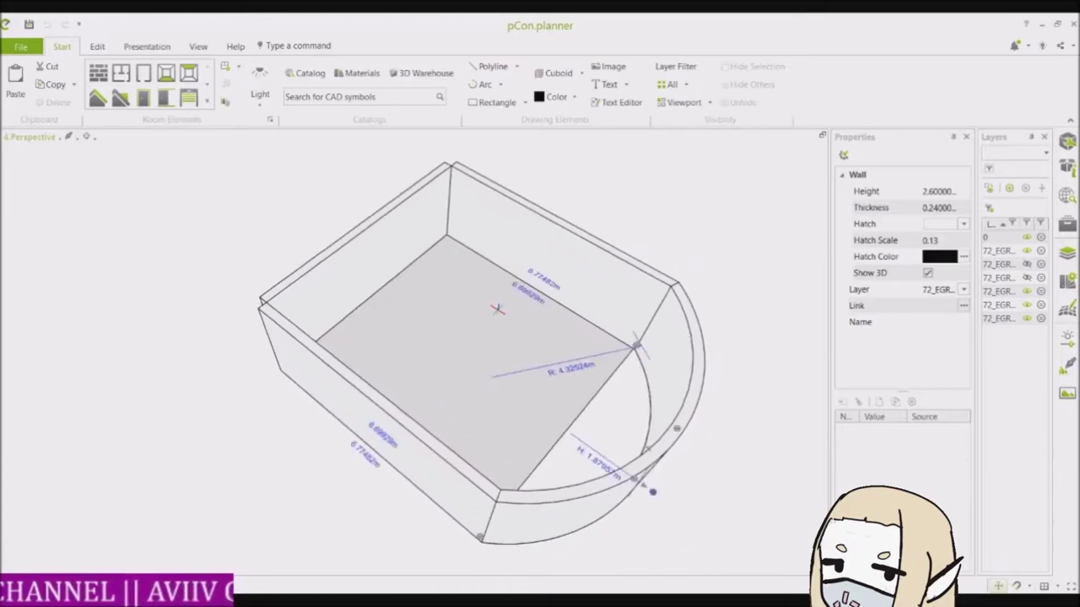
pyautogui.click(498, 309)
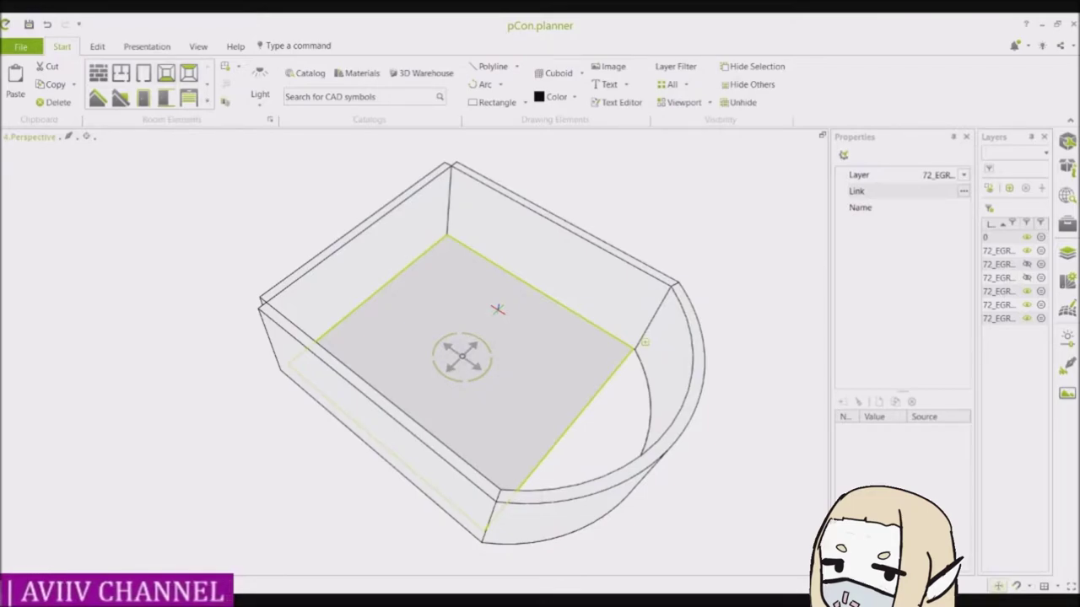
pyautogui.press('Escape')
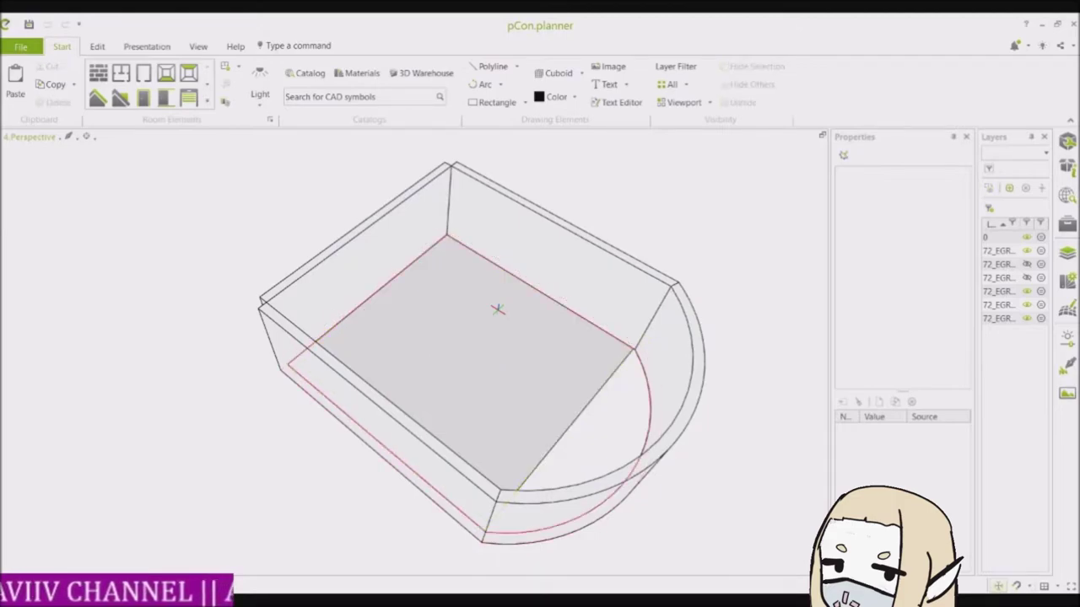
pyautogui.click(498, 309)
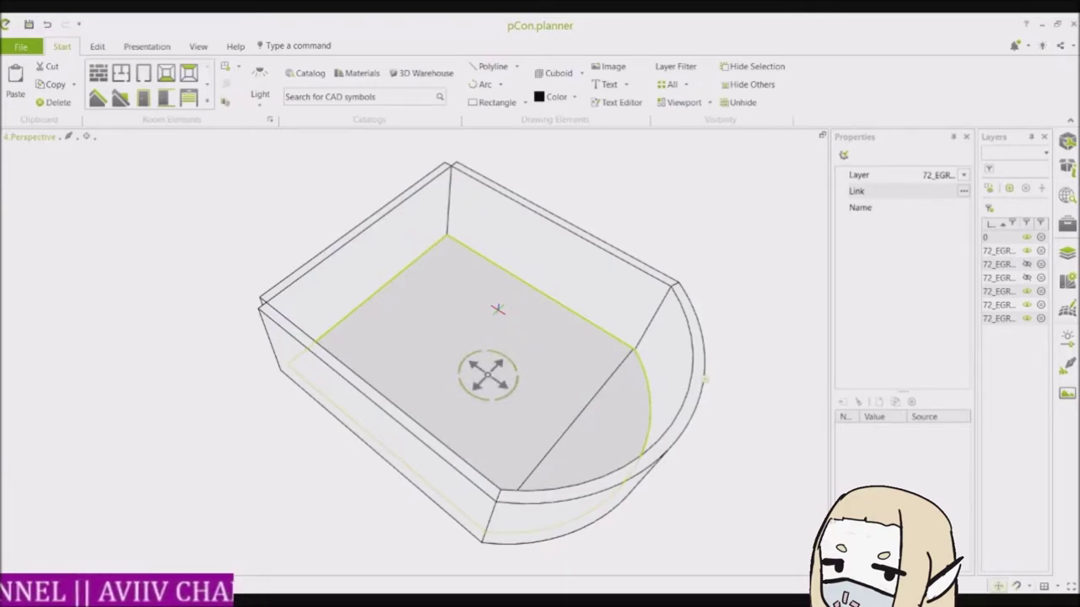
pyautogui.press('Escape')
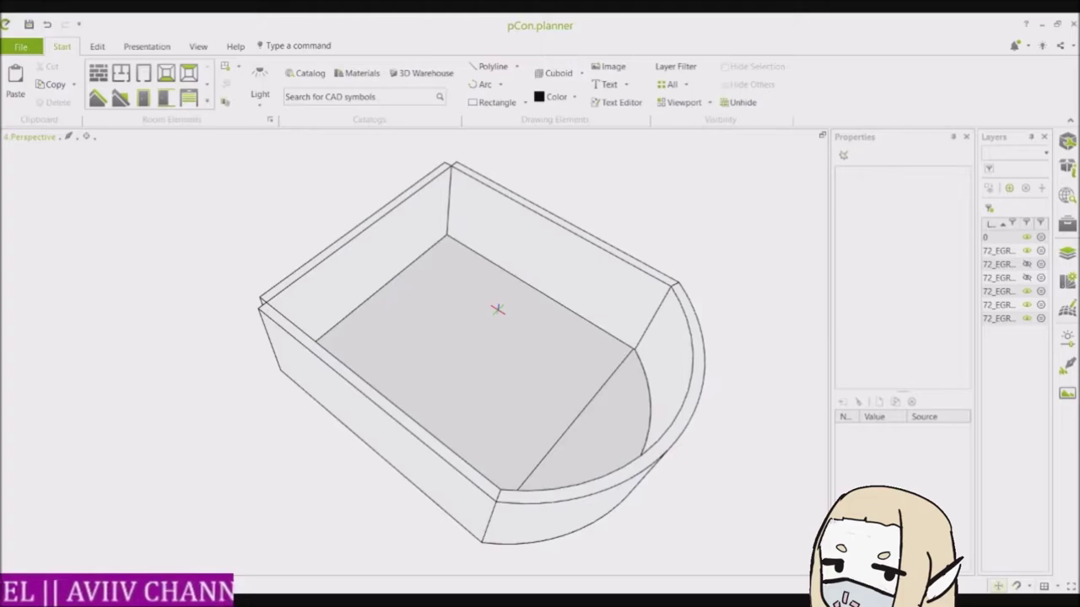
# Add a ceiling over the area enclosed by the walls and check the room from inside
pyautogui.moveTo(498, 310); pyautogui.dragTo(477, 348, button='middle')
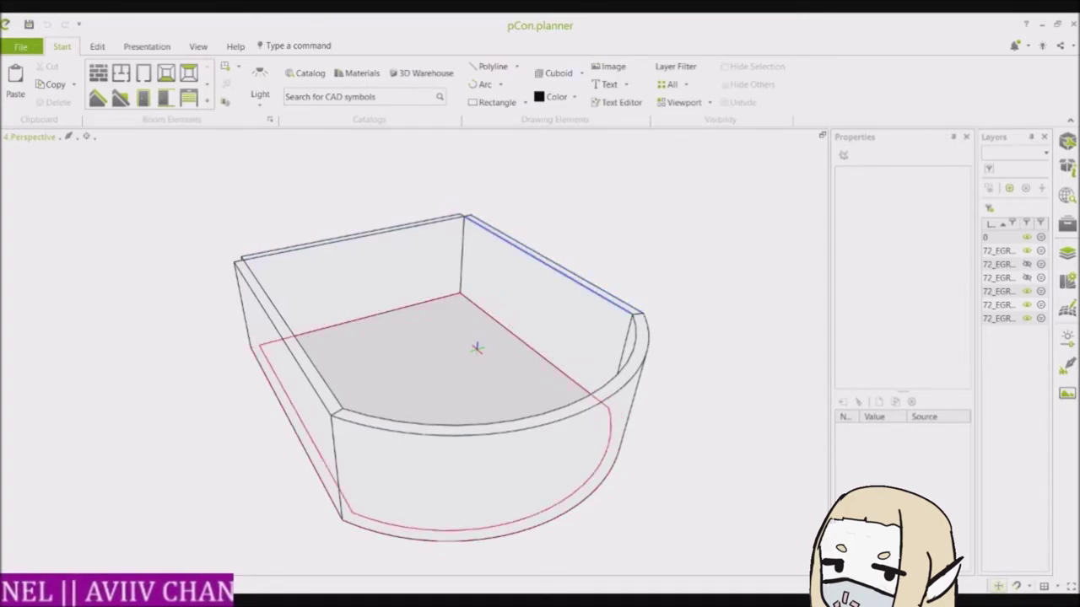
pyautogui.click(476, 348)
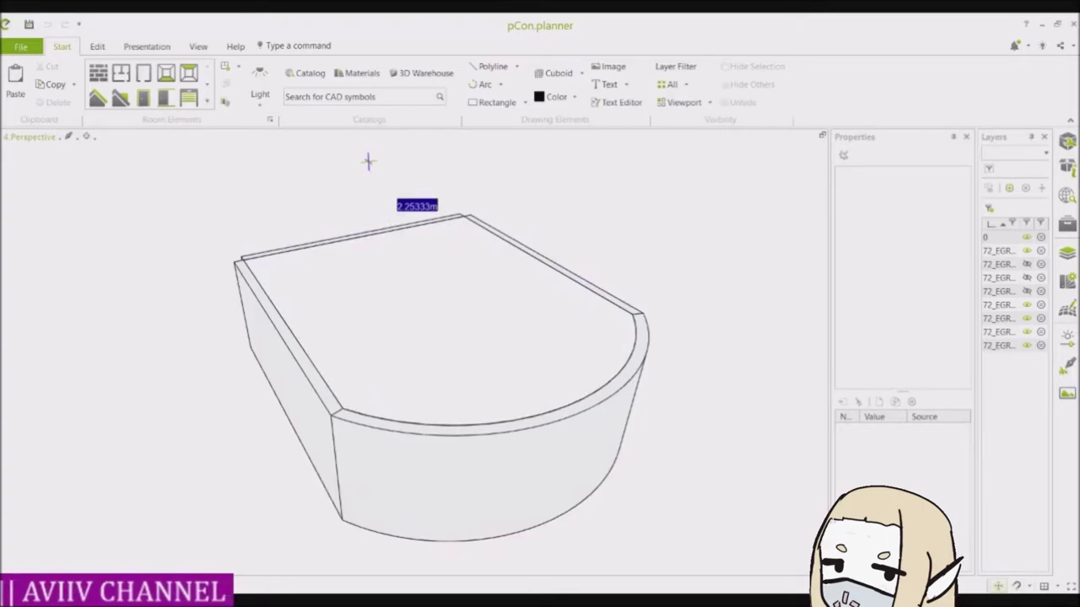
pyautogui.scroll(6, 485, 274)
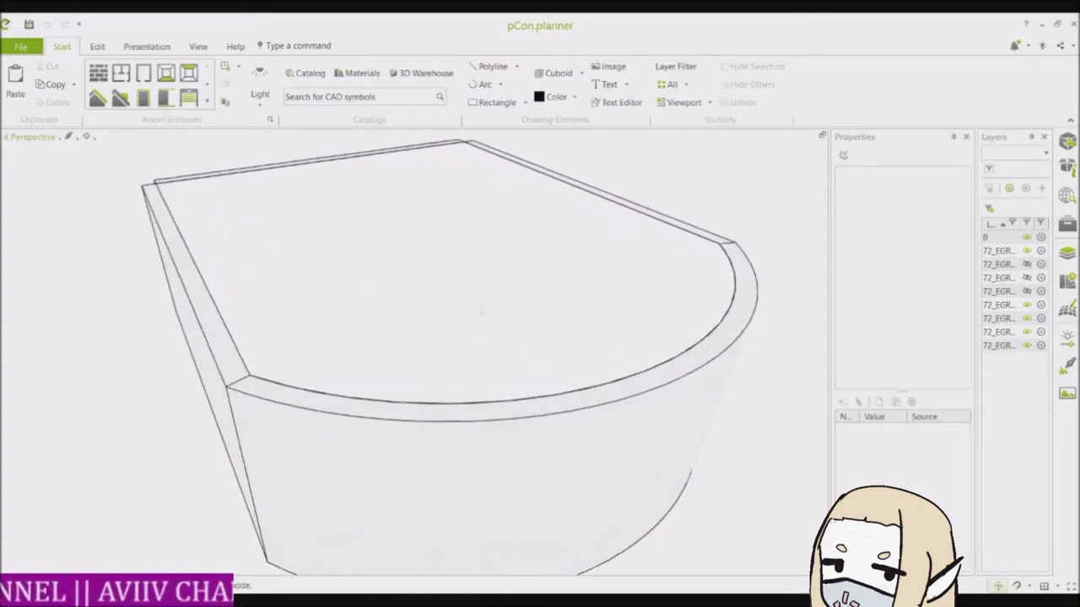
pyautogui.scroll(4, 485, 279)
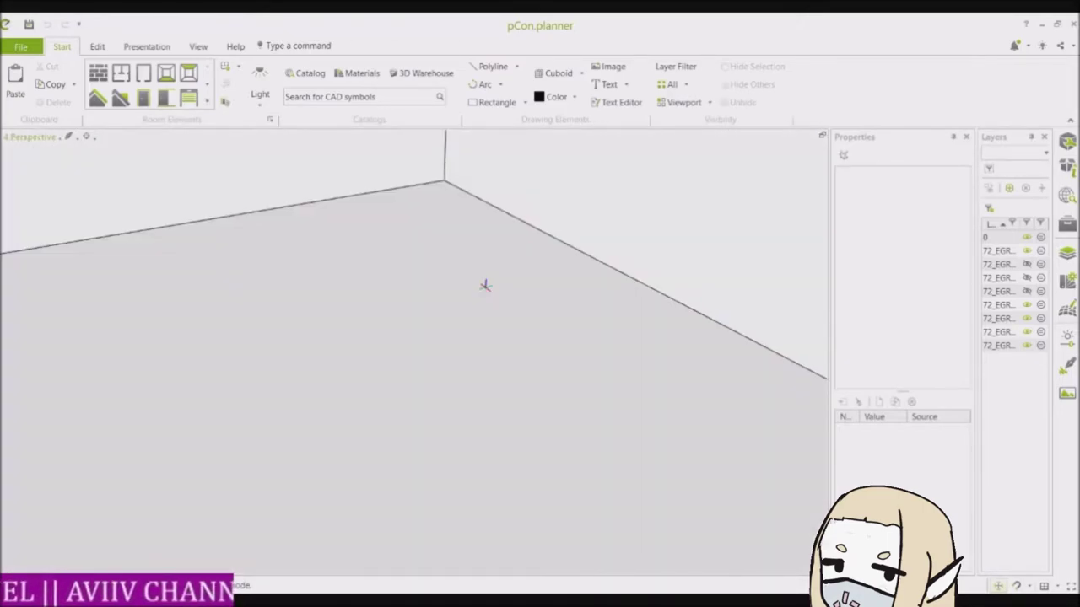
pyautogui.press('Escape')
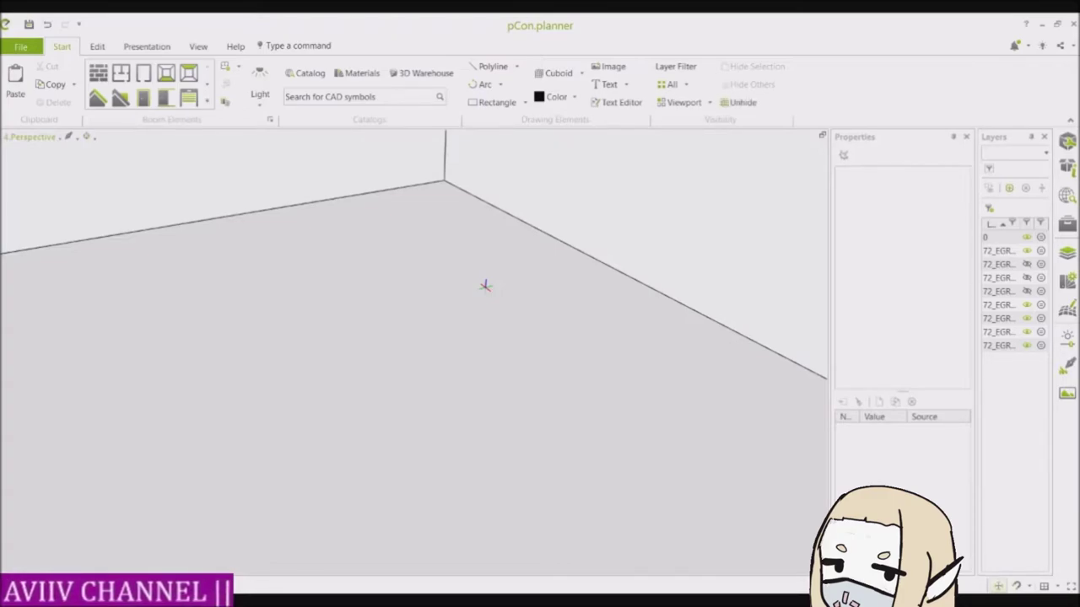
# Switch the 72_EGR_ROOMS_D3_CEILING layer off and on to compare the room with and without its ceiling
pyautogui.moveTo(486, 285); pyautogui.dragTo(292, 565, button='middle')
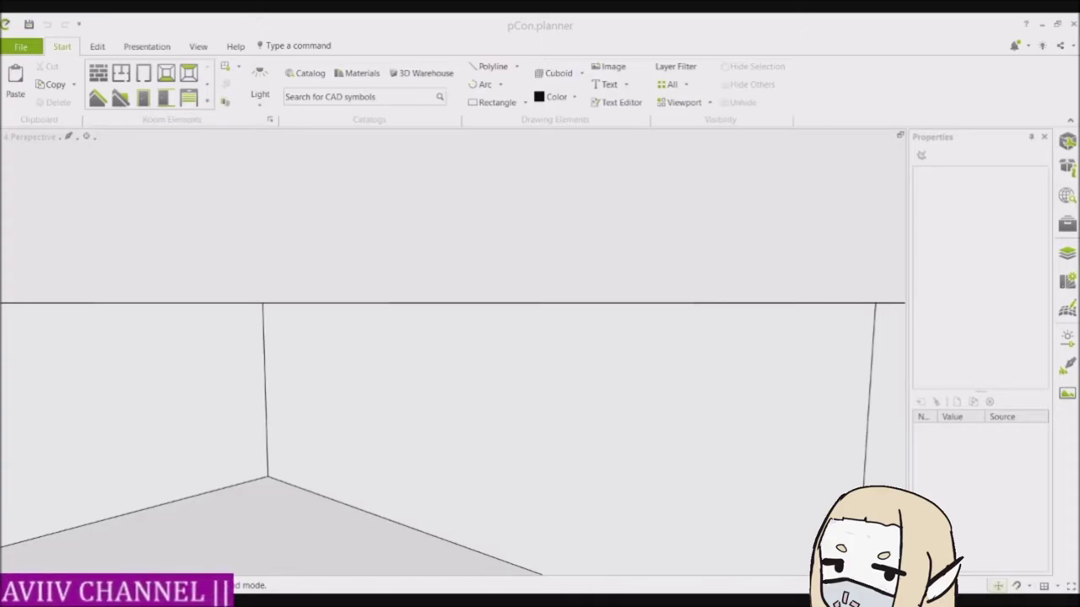
pyautogui.hotkey('ctrl', 'z')
pyautogui.hotkey('ctrl', 'y')
pyautogui.hotkey('ctrl', 'z')
pyautogui.hotkey('ctrl', 'y')
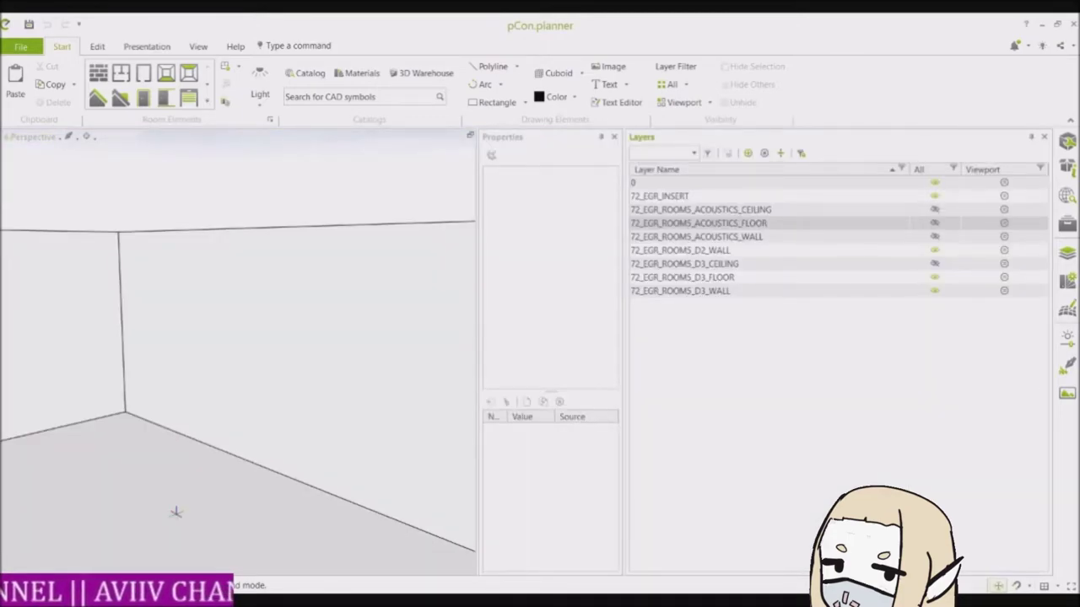
pyautogui.click(935, 264)
pyautogui.click(935, 265)
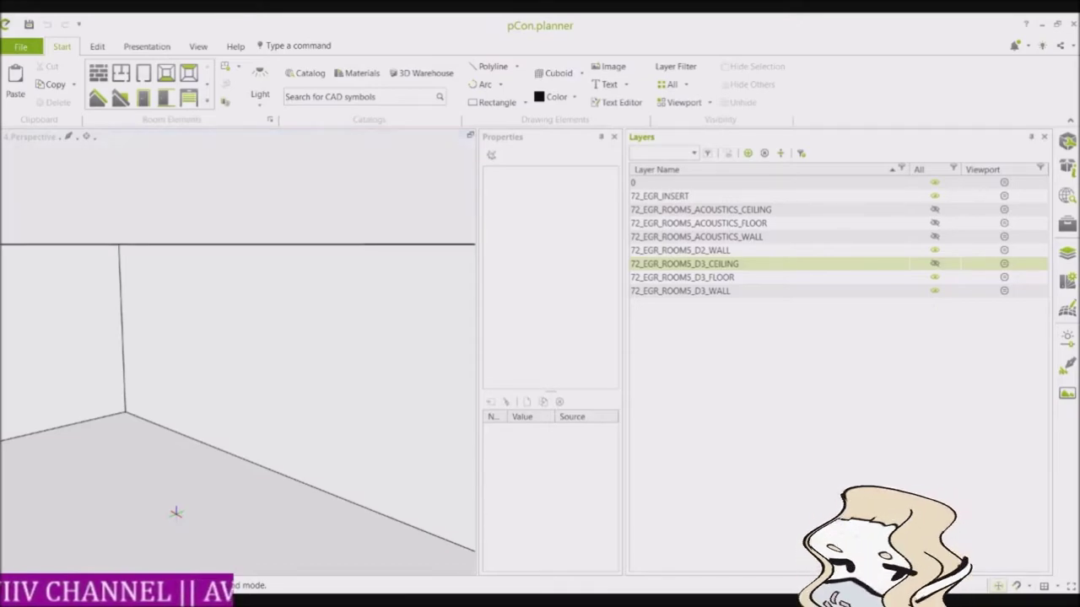
pyautogui.click(935, 264)
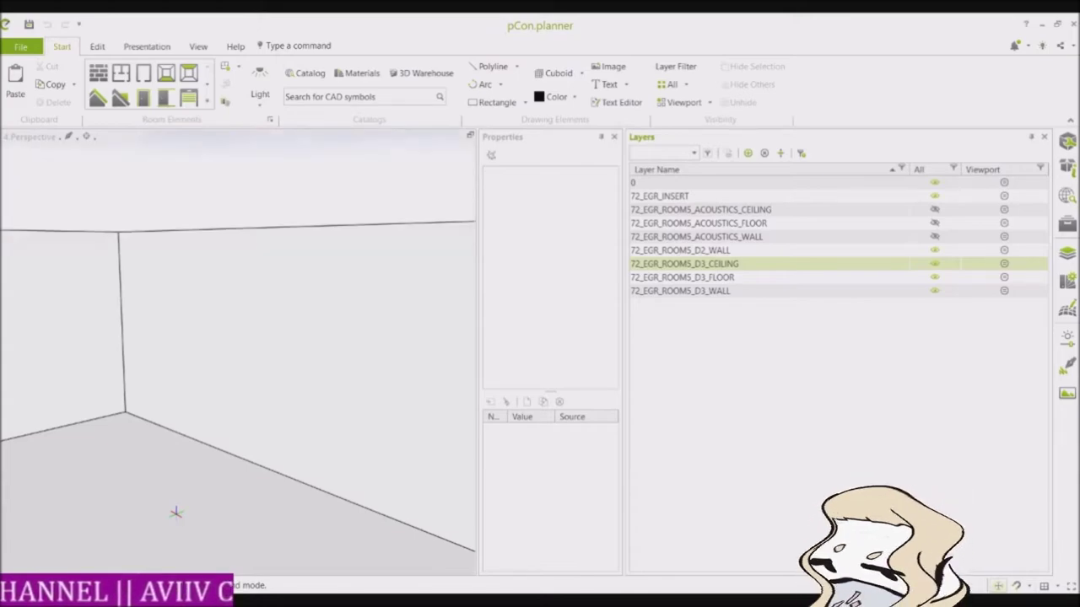
pyautogui.click(935, 264)
# Hide and restore the 72_EGR_ROOMS_D3_FLOOR and 72_EGR_ROOMS_D3_WALL layers in turn, switching the ceiling layer back on
pyautogui.click(935, 278)
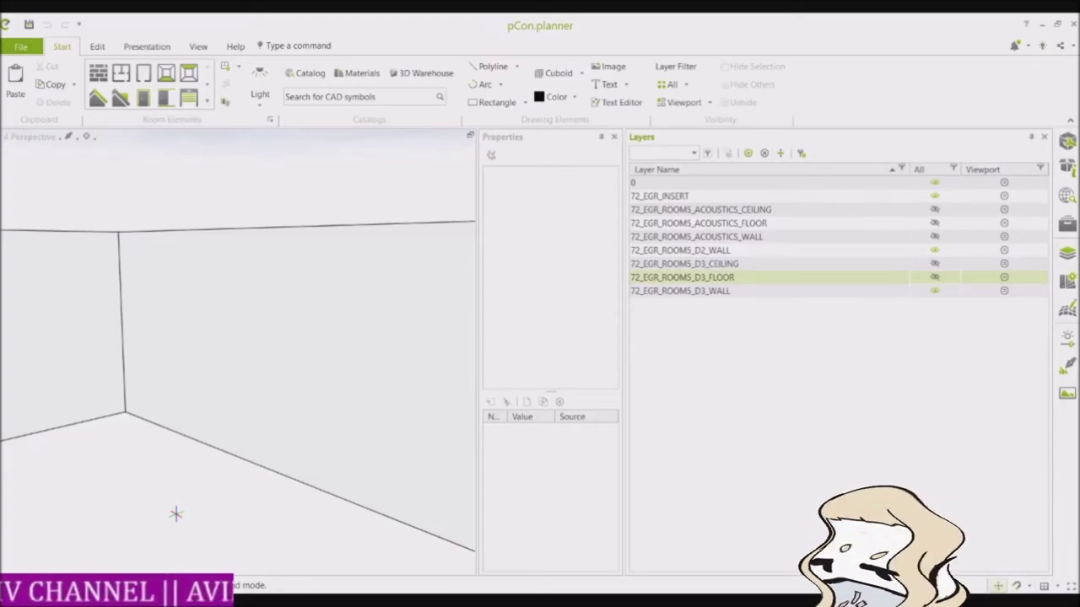
pyautogui.click(934, 278)
pyautogui.click(934, 291)
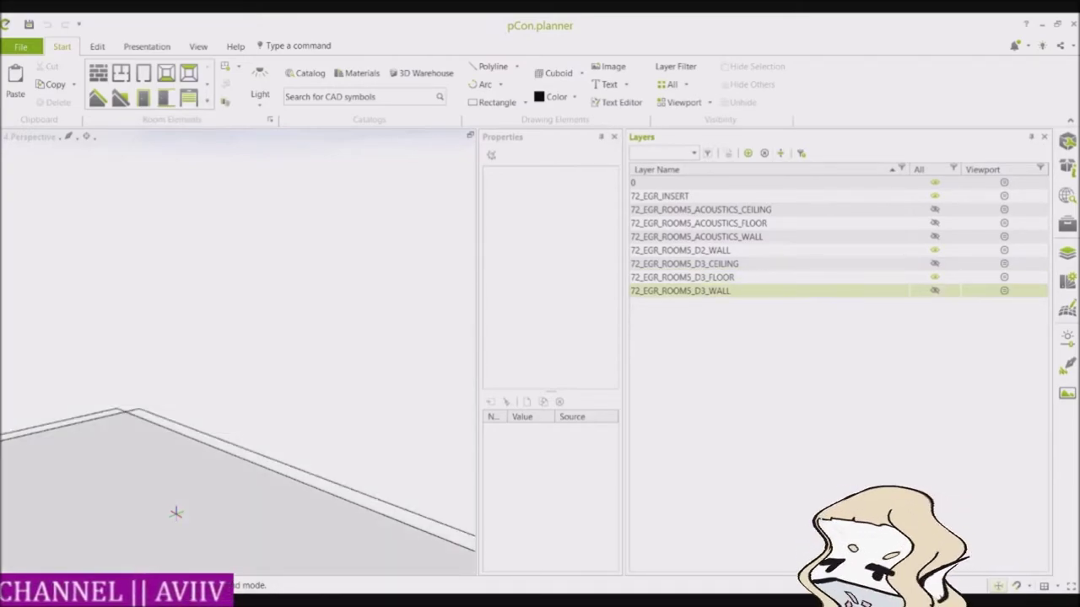
pyautogui.click(934, 264)
pyautogui.moveTo(176, 513); pyautogui.dragTo(949, 329, button='right')
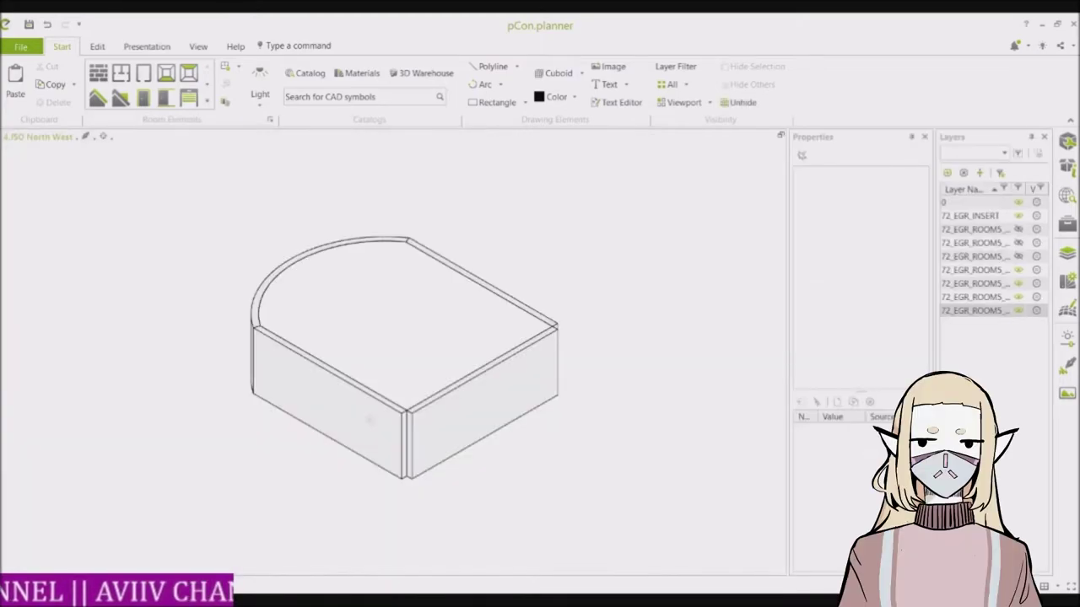
# Stretch the near end of the straight wall beside the curved one to close the gap at the front corner
pyautogui.click(369, 419)
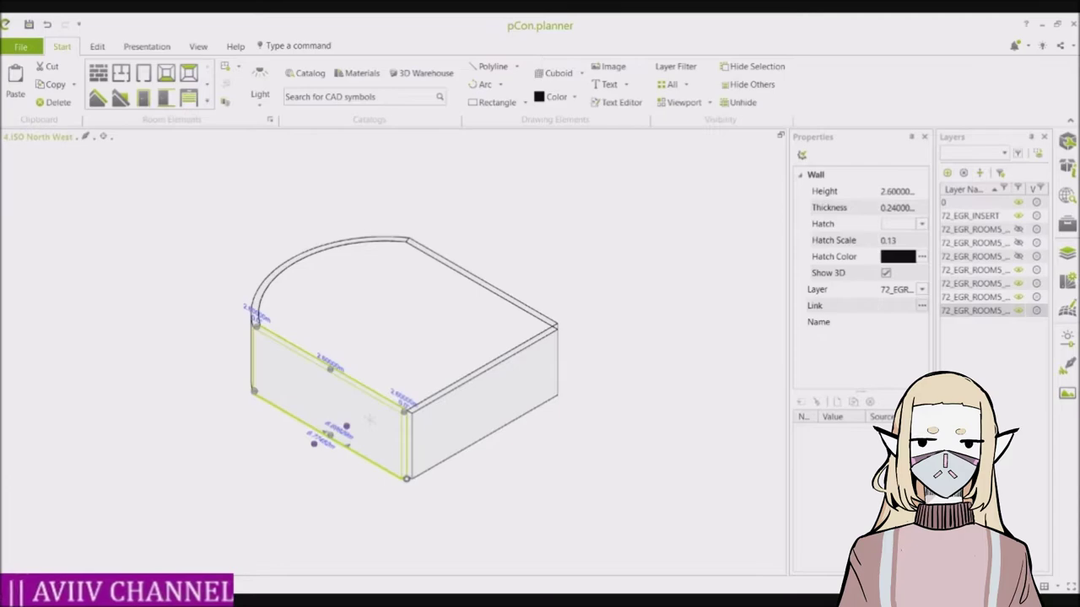
pyautogui.press('Delete')
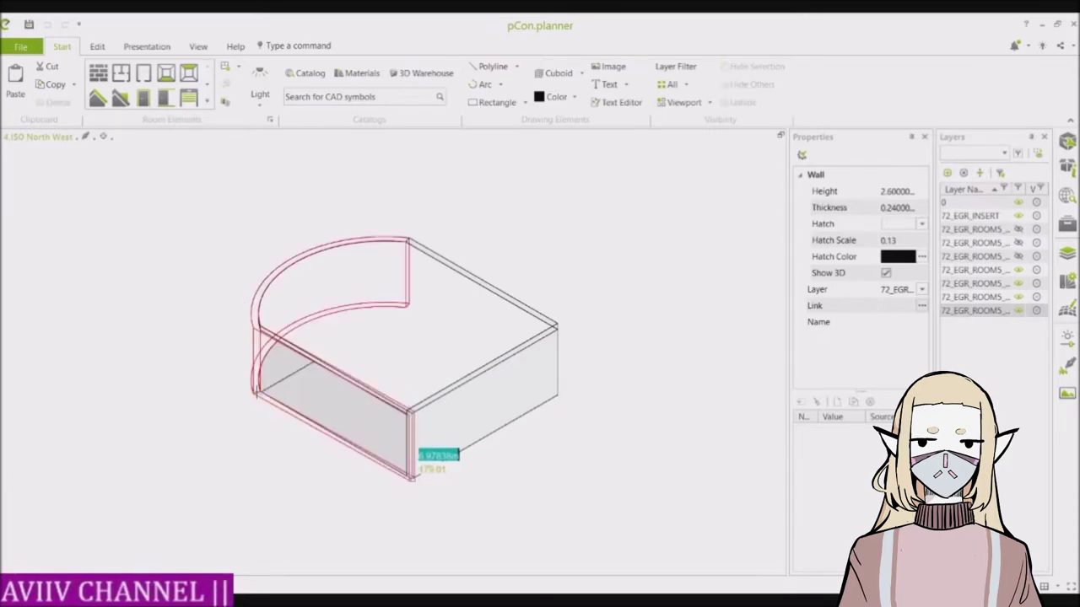
pyautogui.hotkey('ctrl', 'z')
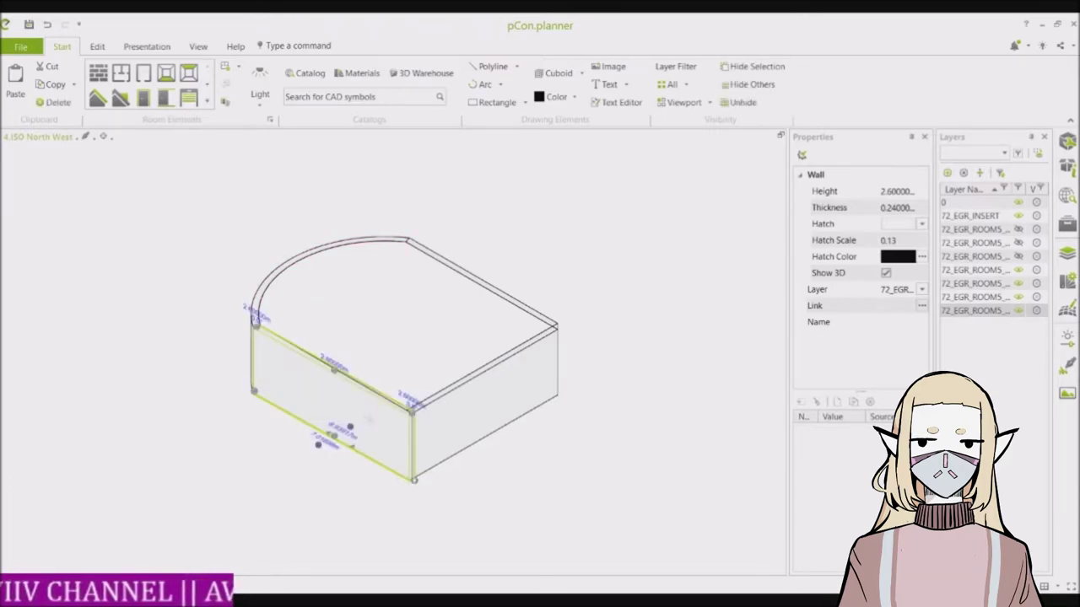
pyautogui.press('Escape')
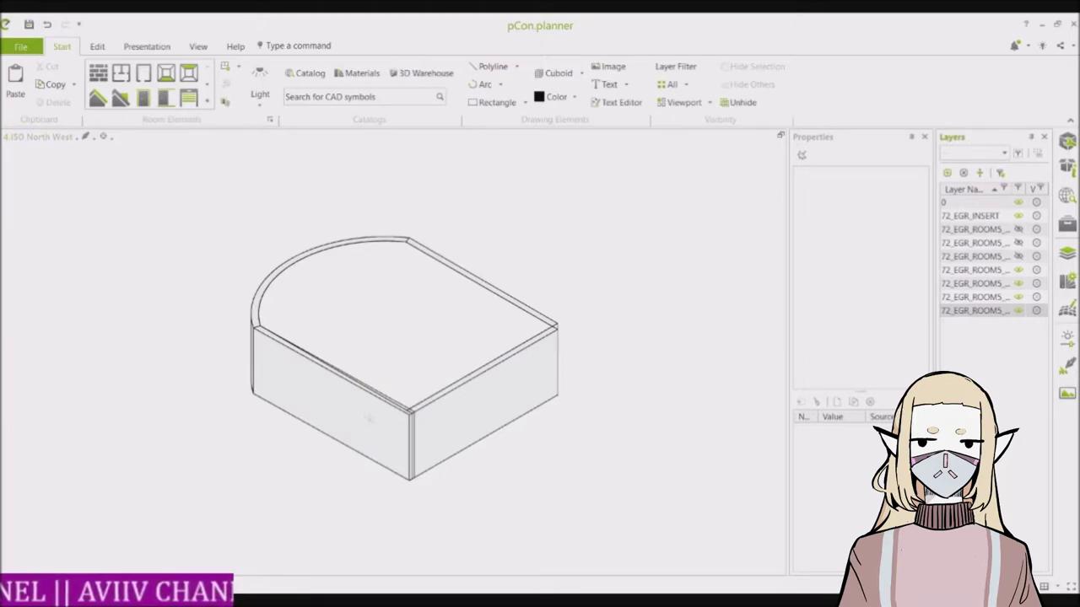
# Hide the ceiling layer so the room's interior is exposed from above
pyautogui.click(1018, 296)
pyautogui.click(1018, 297)
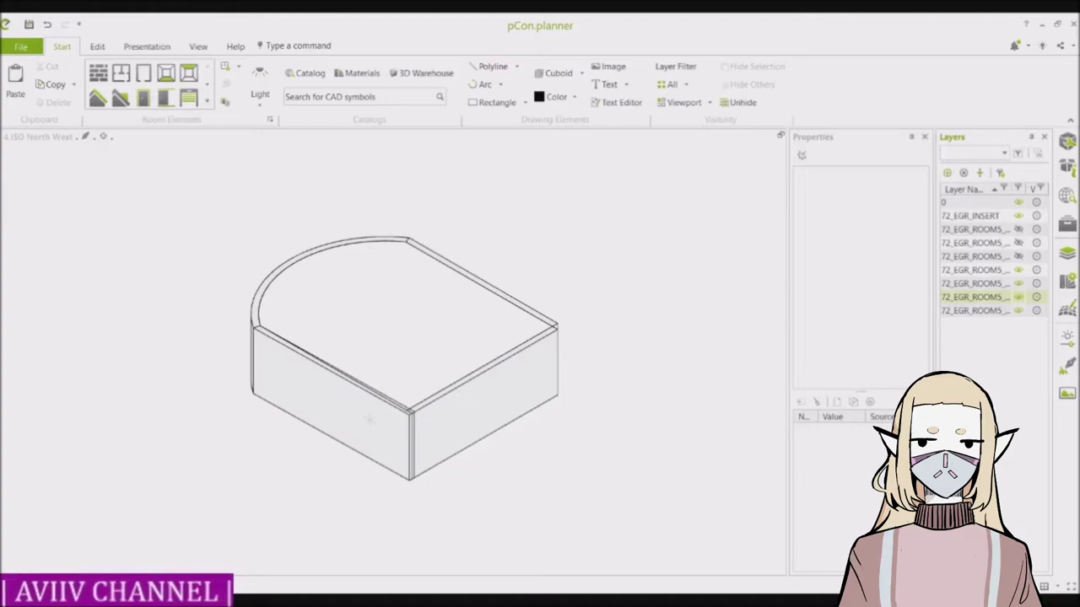
pyautogui.click(1018, 283)
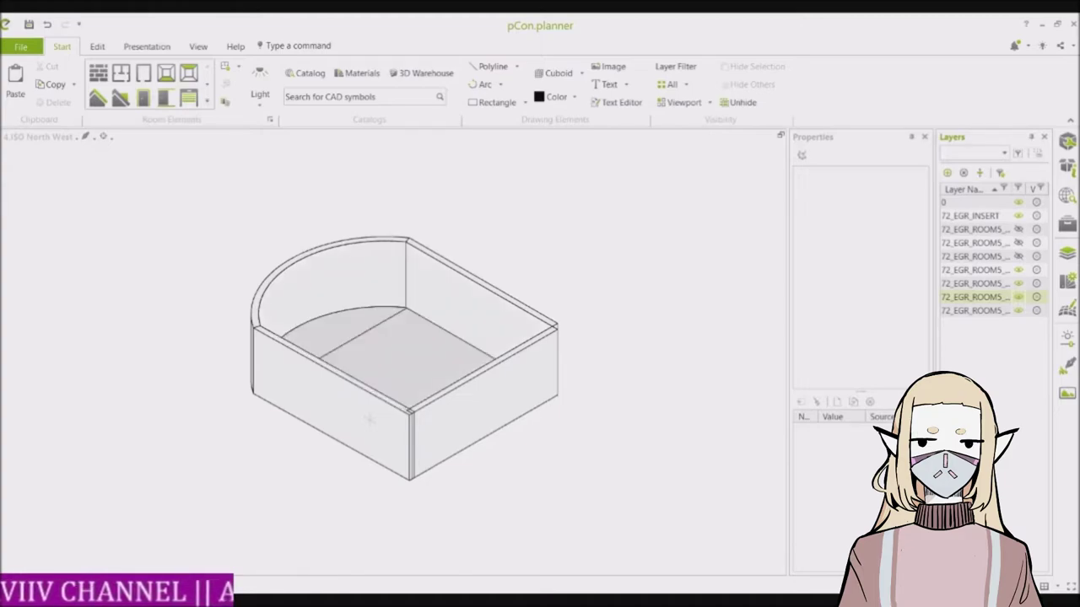
# Insert a 2.01 m high, 0.96 m wide door in the wall opposite the curve, about 3.31 m and 2.39 m from its corners
pyautogui.click(491, 67)
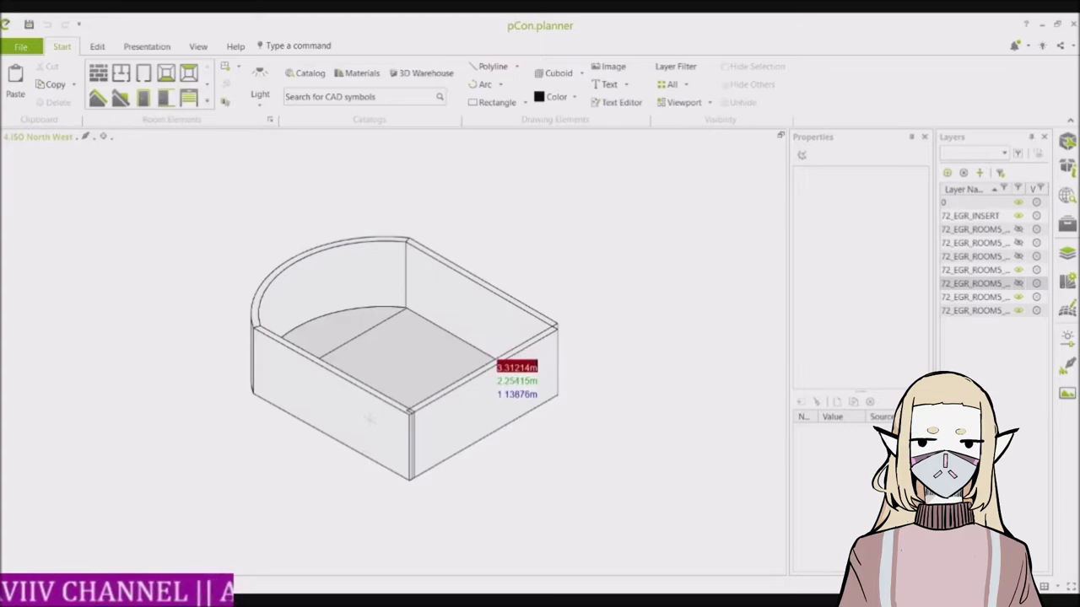
pyautogui.click(498, 398)
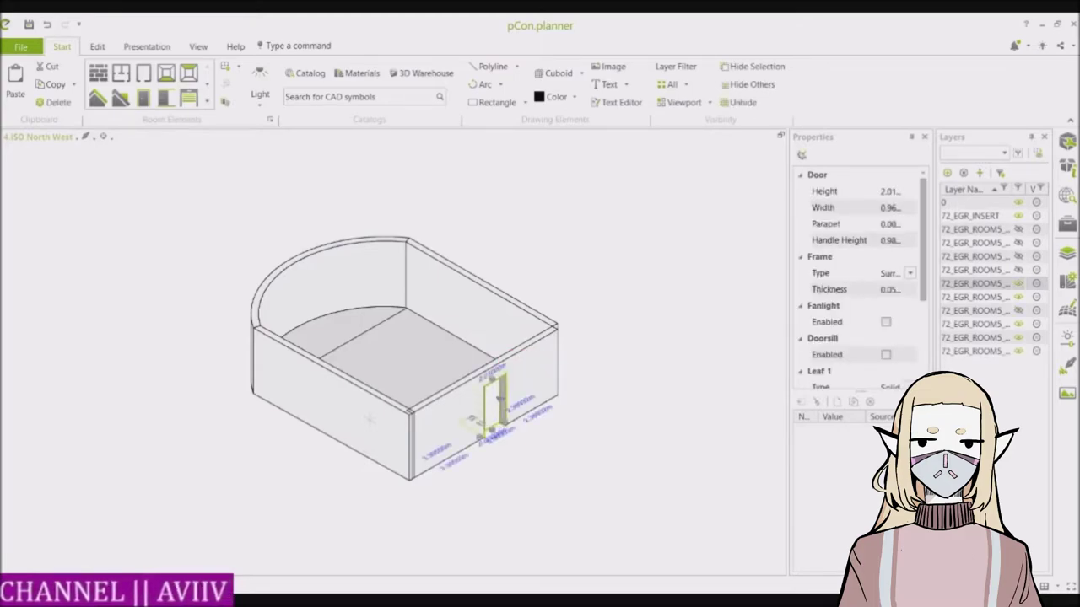
pyautogui.press('Escape')
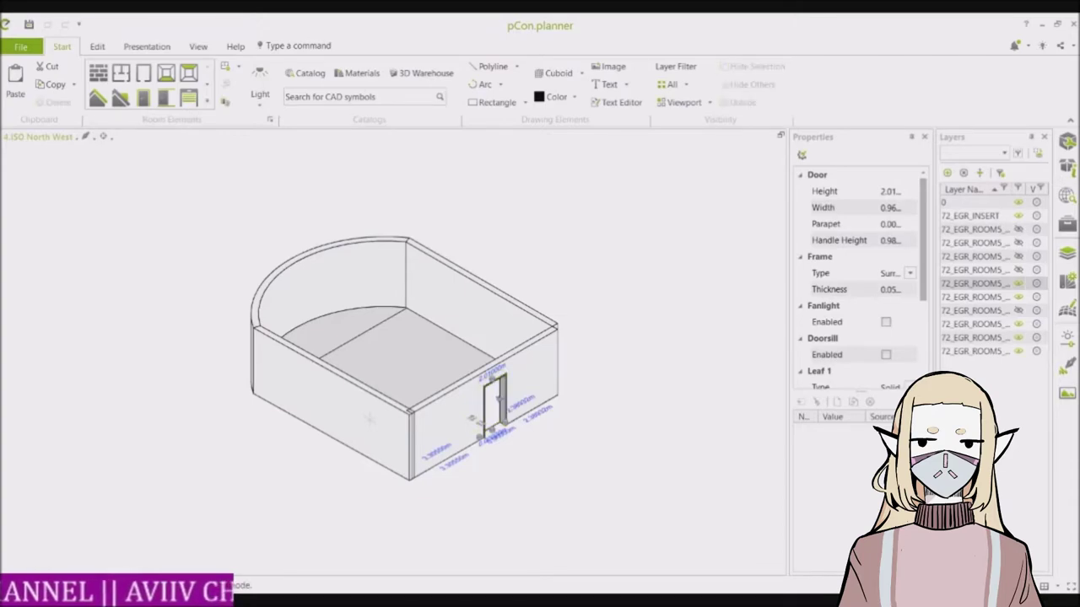
pyautogui.scroll(5, 369, 418)
pyautogui.scroll(2, 502, 450)
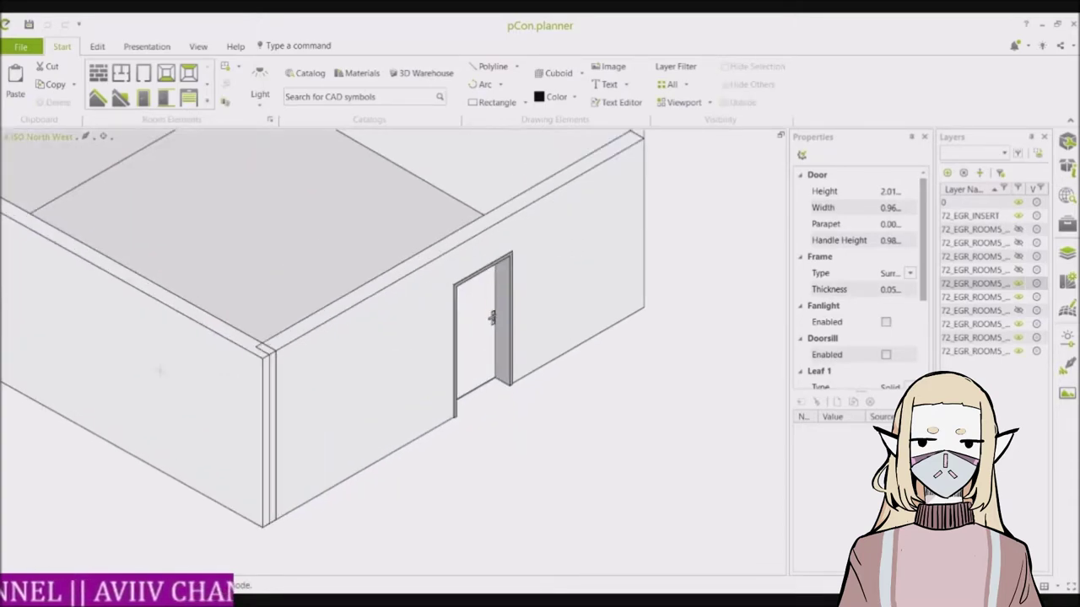
# Select the door and shrink its height freehand to about 0.60 m
pyautogui.click(492, 317)
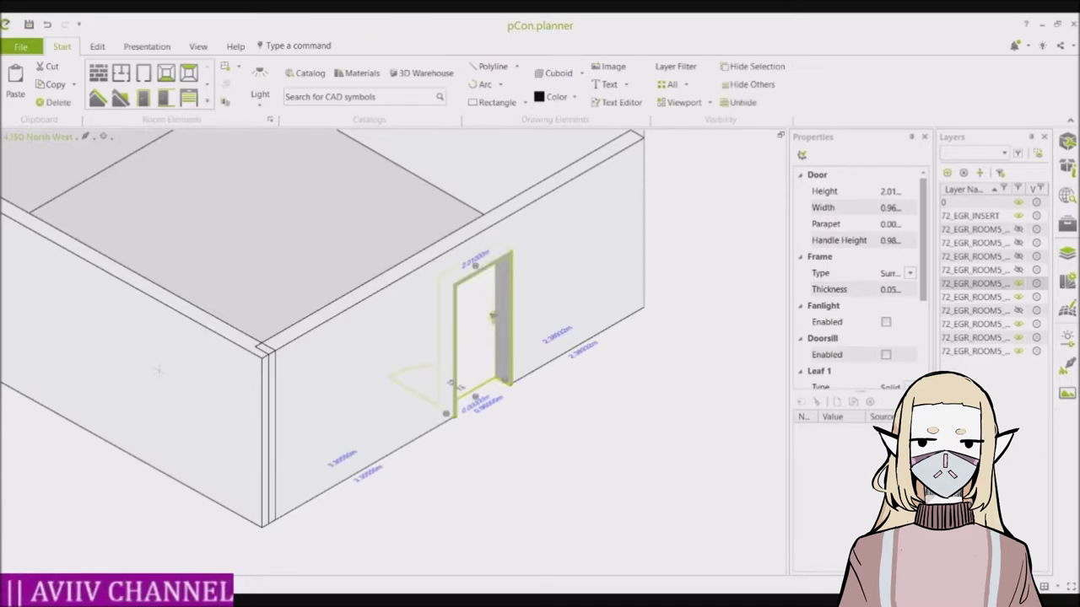
pyautogui.press('Escape')
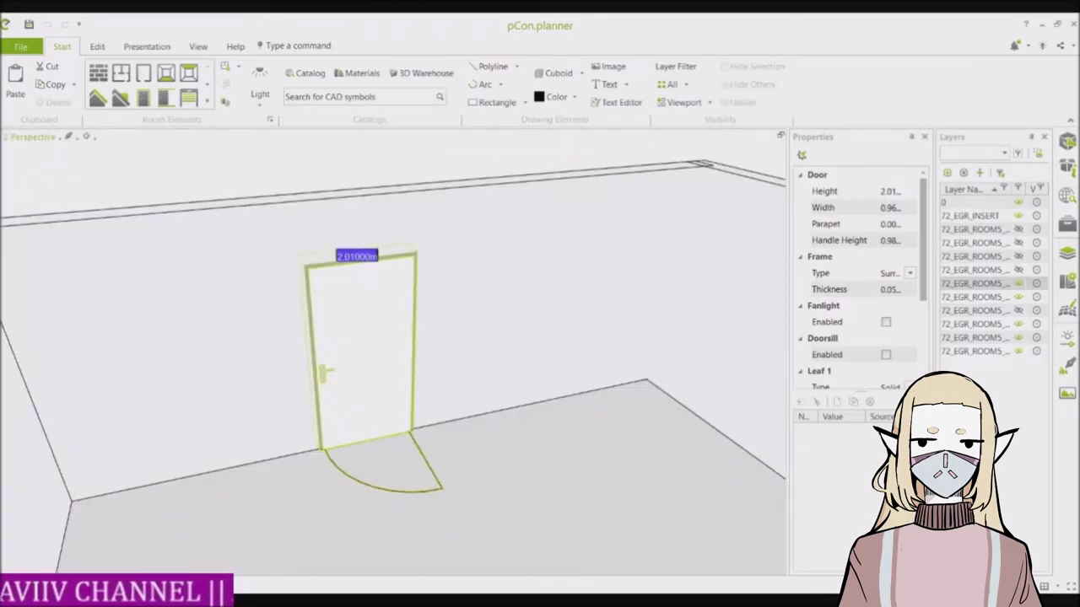
pyautogui.press('Escape')
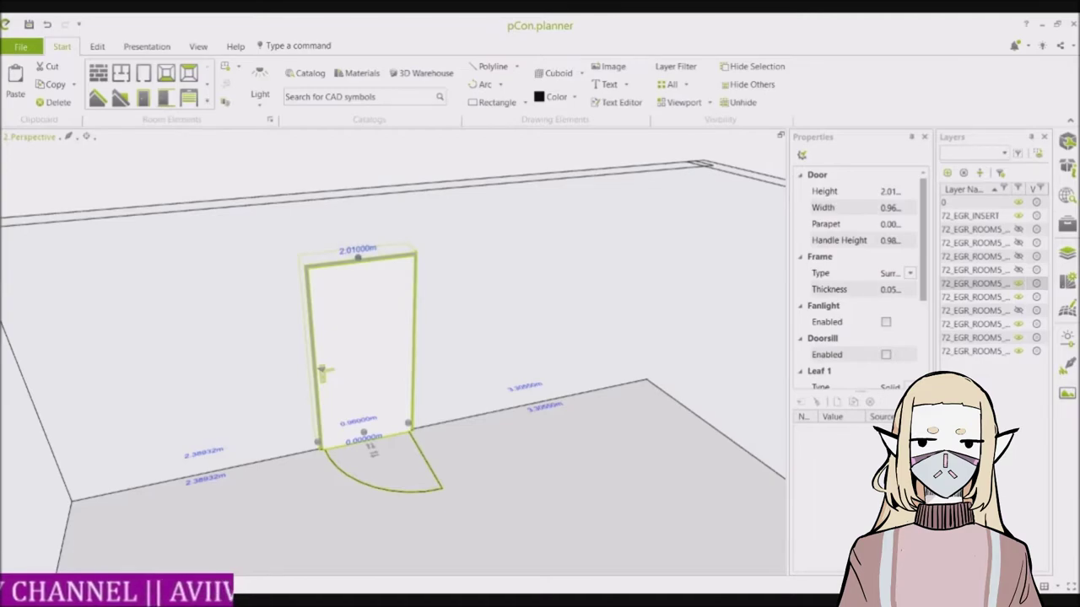
pyautogui.click(358, 258)
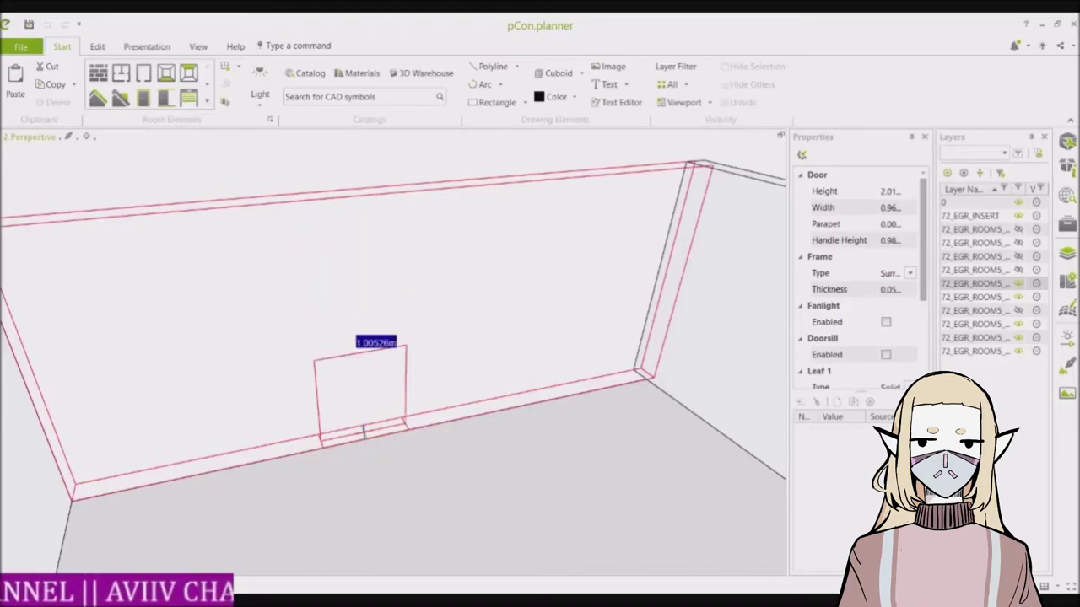
pyautogui.moveTo(365, 342); pyautogui.dragTo(361, 379)
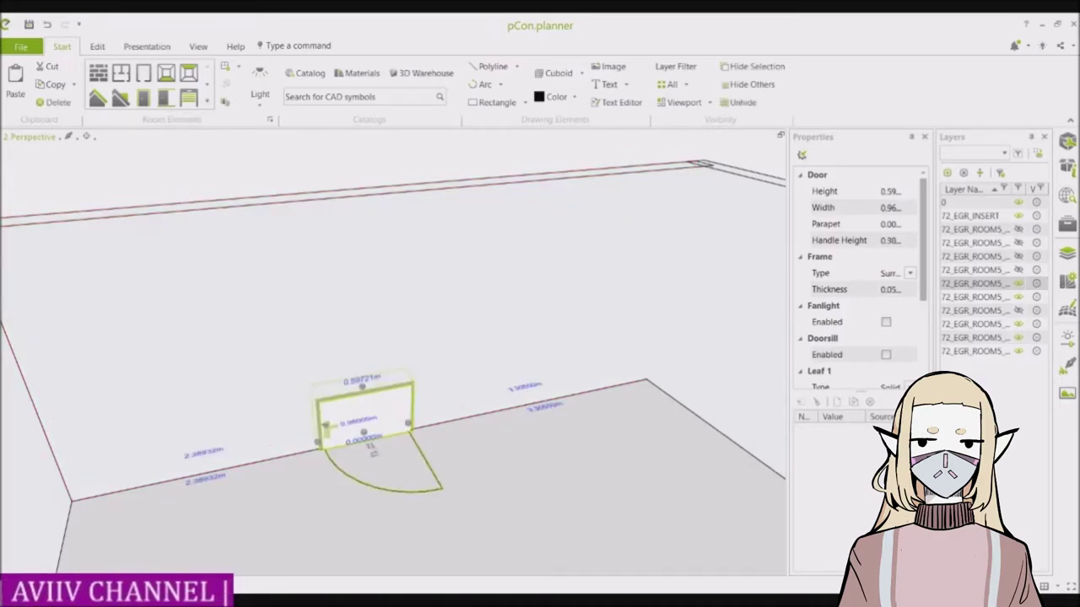
pyautogui.press('Escape')
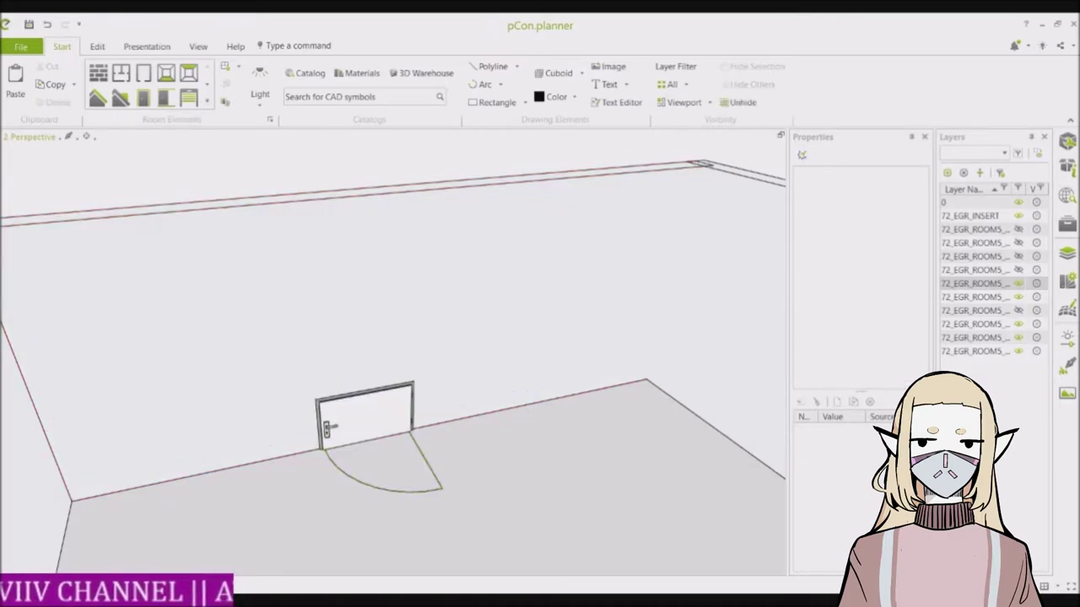
# Stretch the door upward to a height of about 2.21 m
pyautogui.click(364, 412)
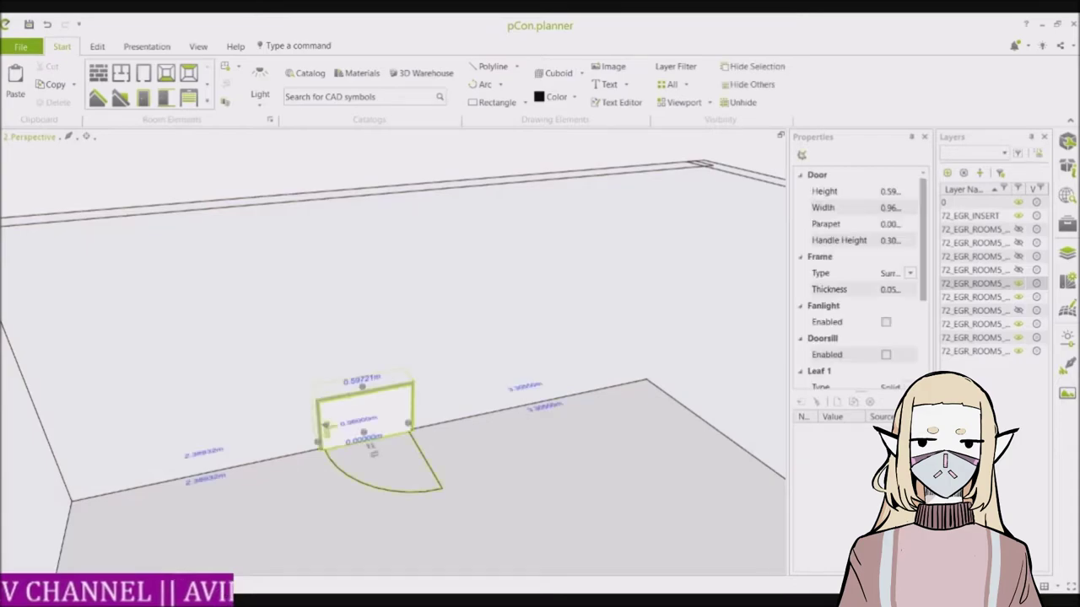
pyautogui.moveTo(362, 386); pyautogui.dragTo(212, 138)
pyautogui.moveTo(358, 128); pyautogui.dragTo(358, 237)
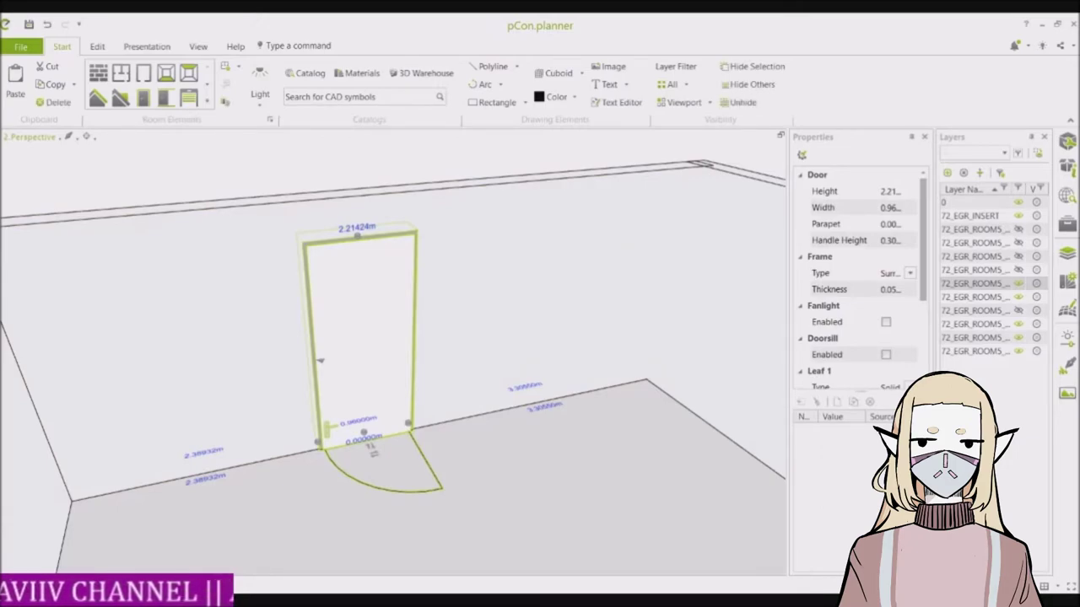
pyautogui.press('Escape')
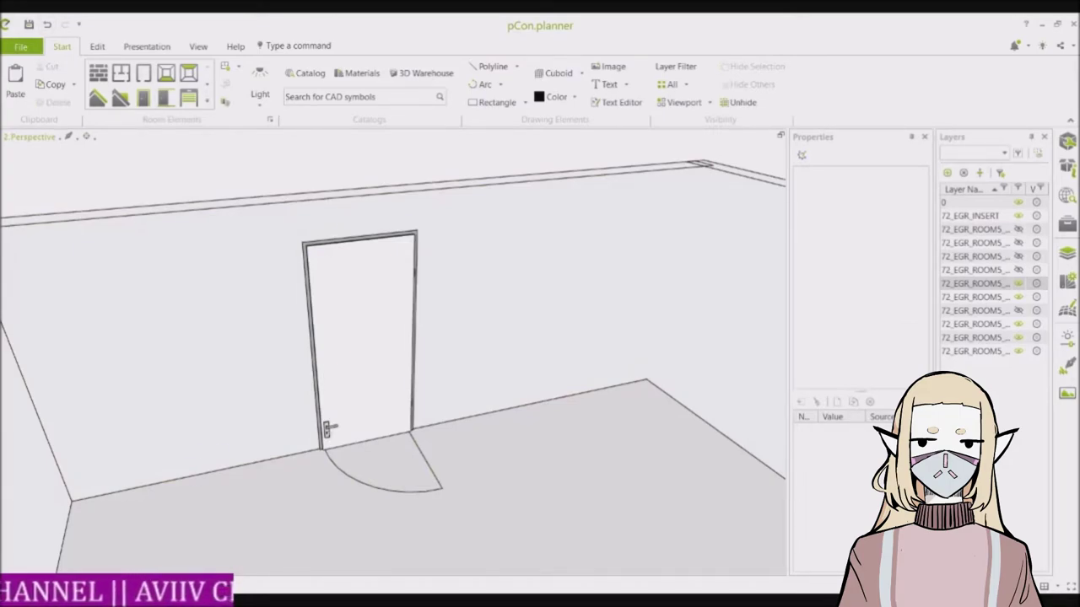
# Widen the door to about 1.23 m and set its handle height to 1.30586 m
pyautogui.click(363, 338)
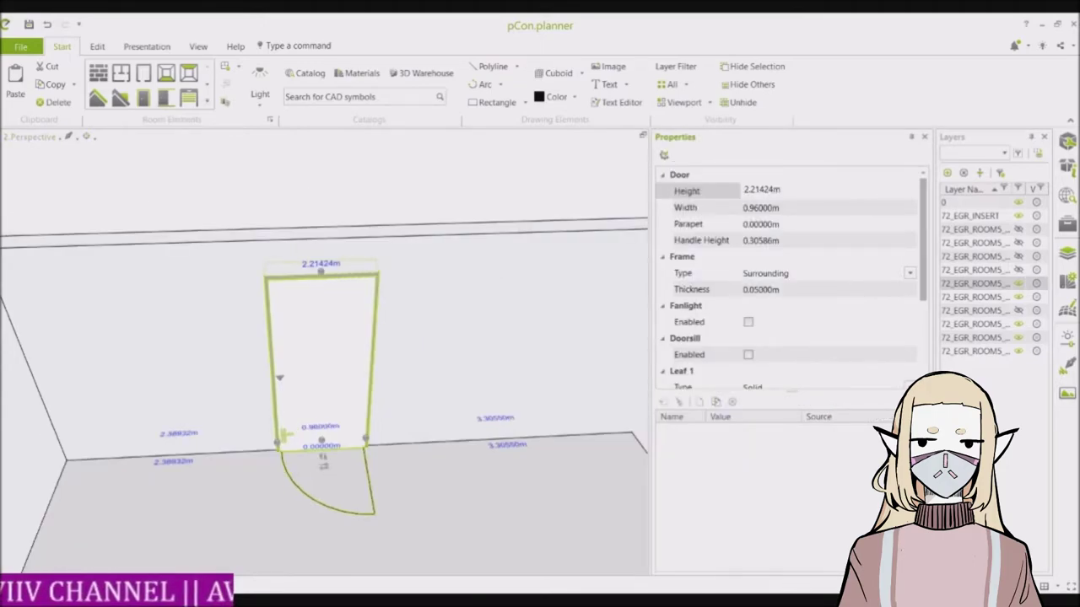
pyautogui.click(761, 206)
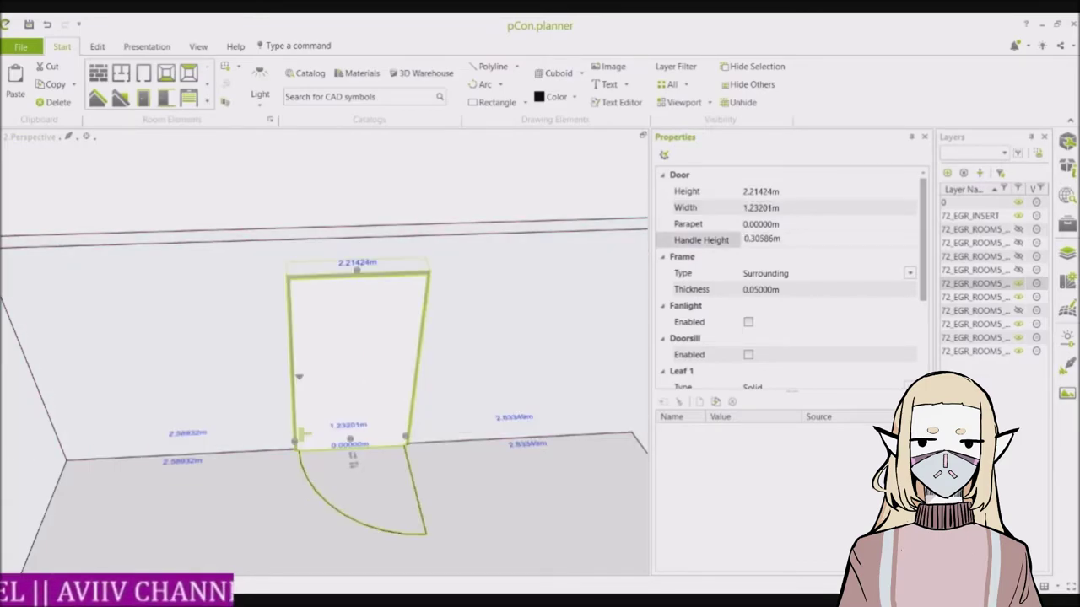
pyautogui.click(751, 238)
pyautogui.press('BackSpace')
pyautogui.write('1.')
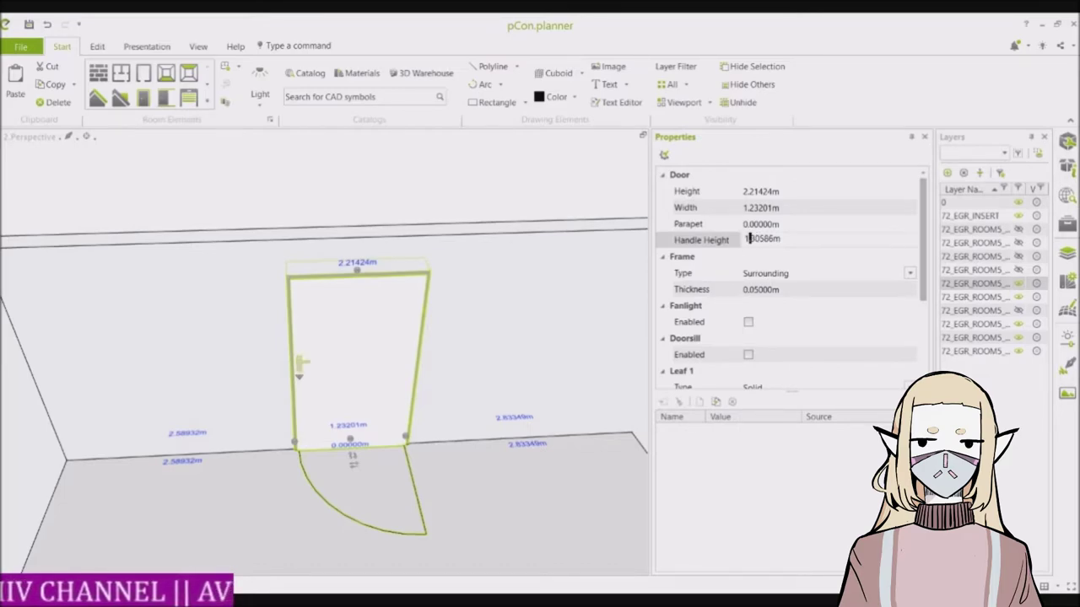
pyautogui.press('Escape')
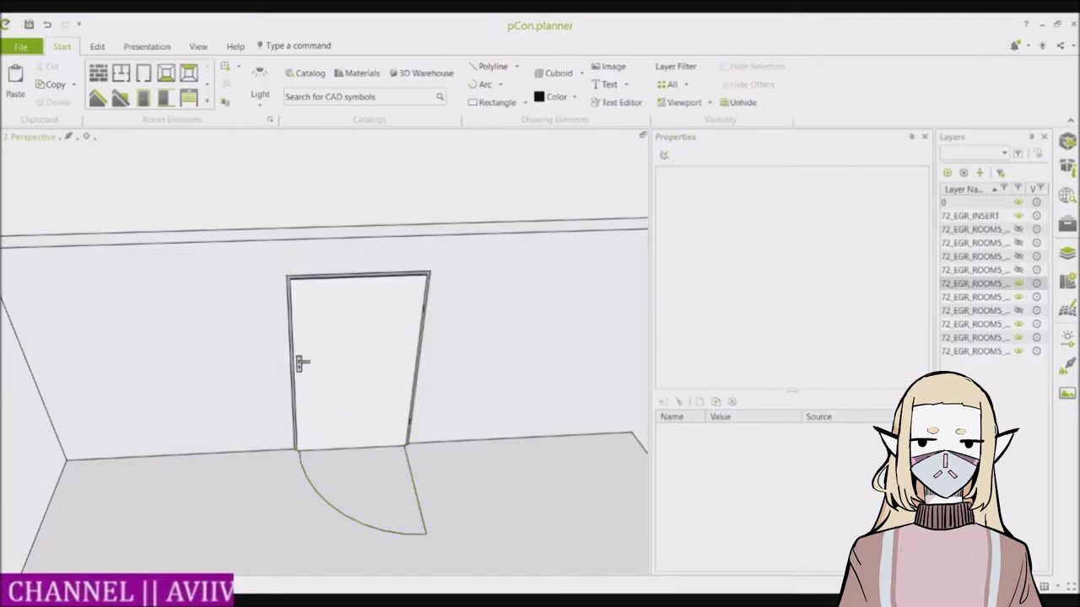
# Lower the door's handle height to 0.30586 m
pyautogui.scroll(4, 363, 343)
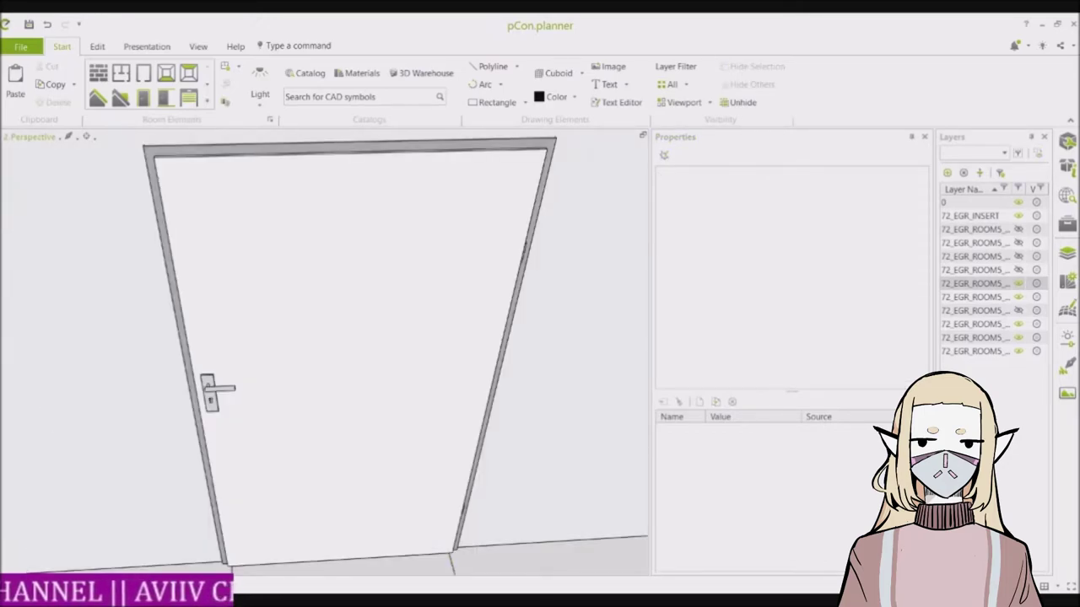
pyautogui.click(351, 341)
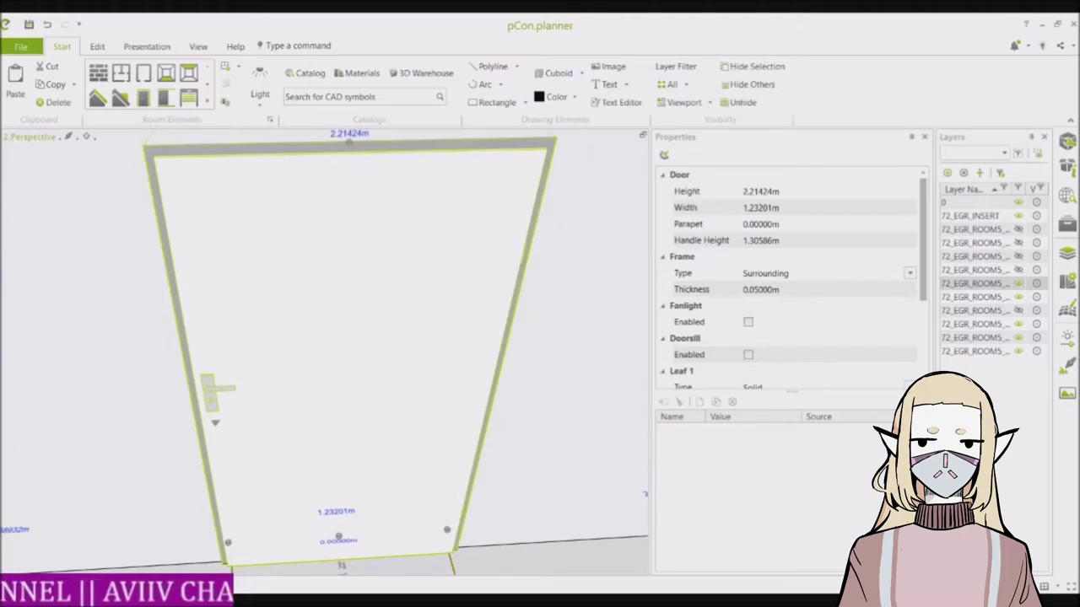
pyautogui.click(763, 240)
pyautogui.press('Left')
pyautogui.press('Right')
pyautogui.press('BackSpace')
pyautogui.write('0')
# Set the door's handle height to 1.99059 m
pyautogui.press('Right')
pyautogui.press('Right')
pyautogui.press('BackSpace')
pyautogui.press('Right')
pyautogui.press('Delete')
pyautogui.write('5')
pyautogui.press('Return')
pyautogui.press('BackSpace')
pyautogui.write('2')
pyautogui.press('BackSpace')
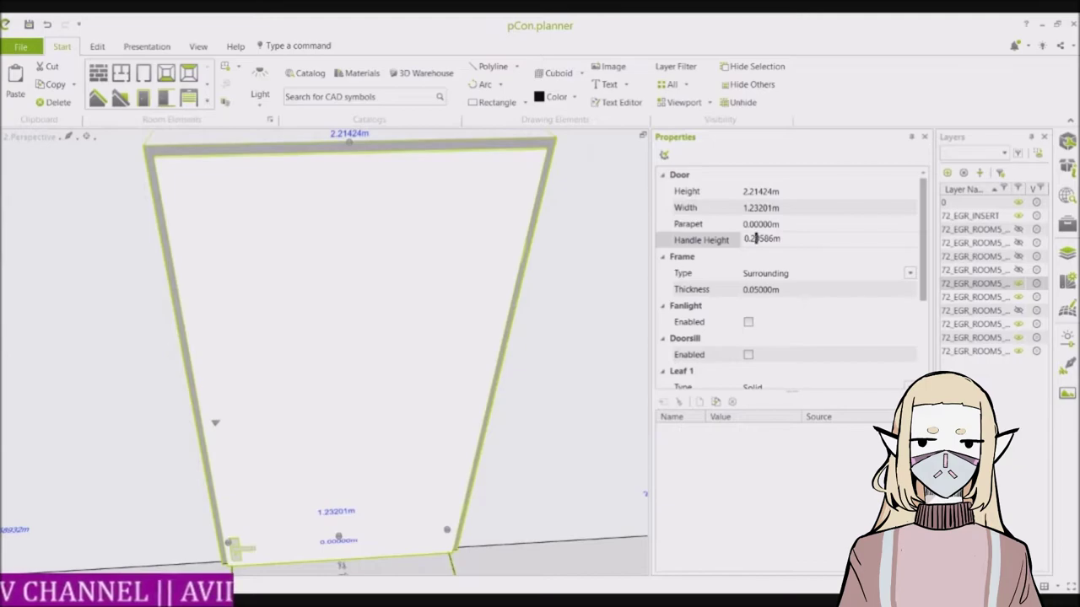
pyautogui.write('9')
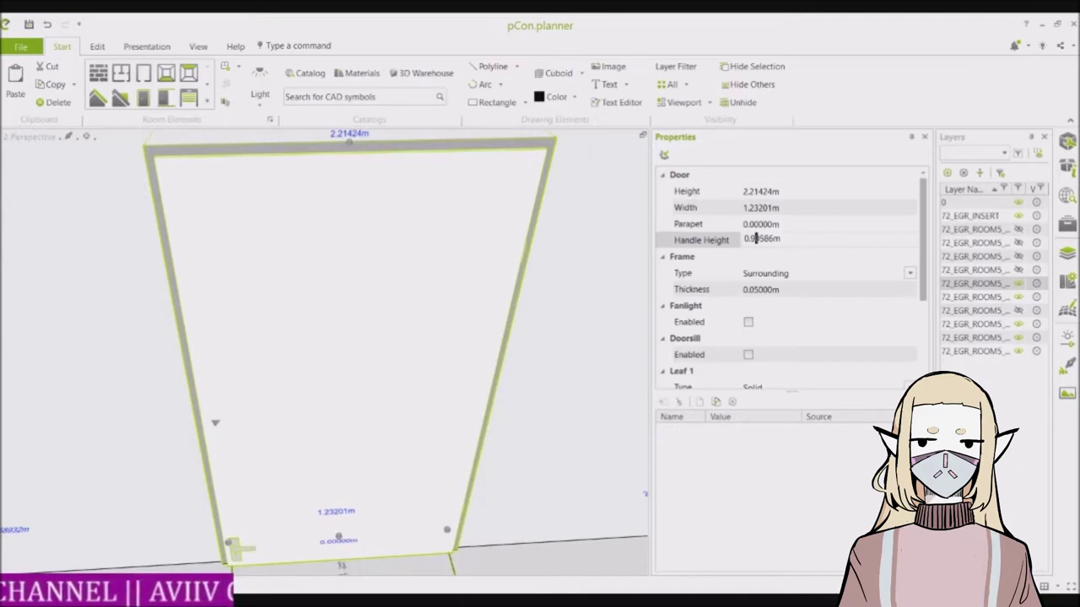
pyautogui.write('9')
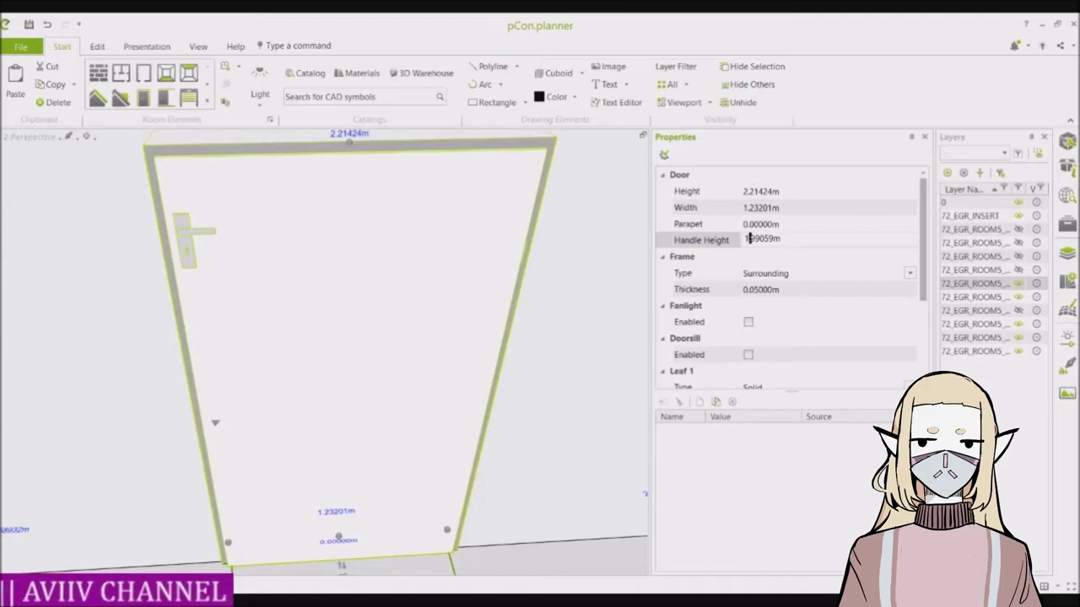
# Set the door's handle height to 1.20059 m
pyautogui.press('Right')
pyautogui.press('Right')
pyautogui.press('BackSpace')
pyautogui.press('BackSpace')
pyautogui.write('20')
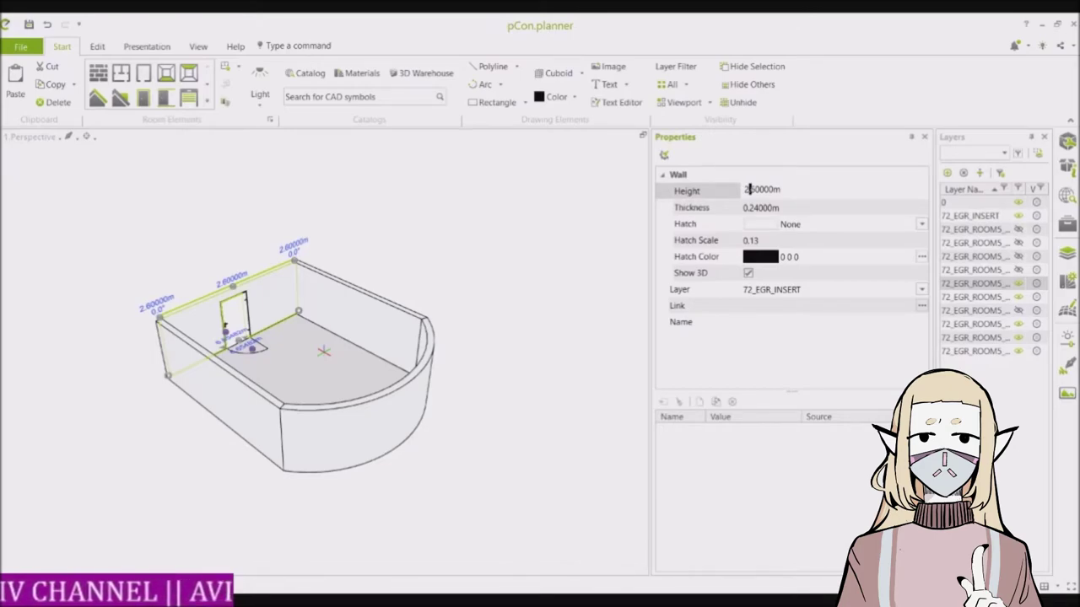
# Set the height of the wall containing the door to 4.6 m
pyautogui.press('BackSpace')
pyautogui.write('4')
pyautogui.press('Return')
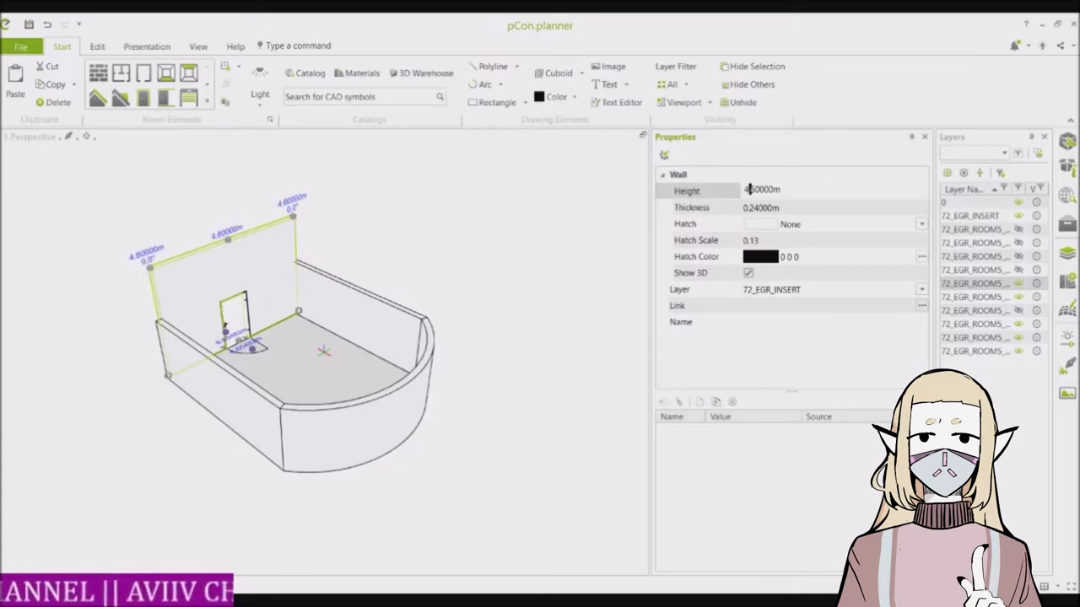
pyautogui.press('Escape')
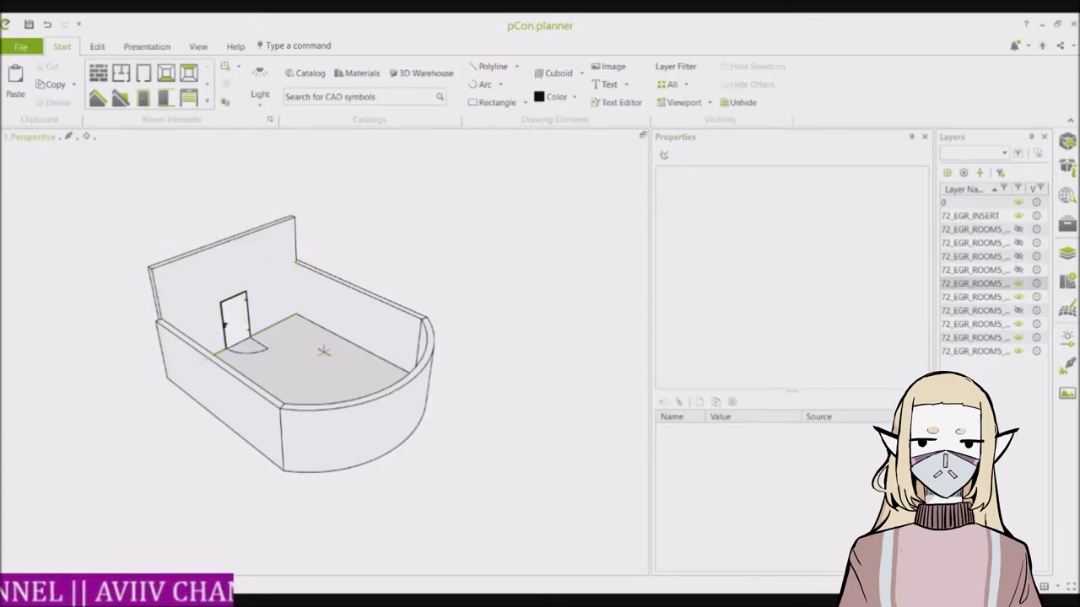
# Set the height of the wall containing the door back to 2.6 m
pyautogui.scroll(3, 270, 202)
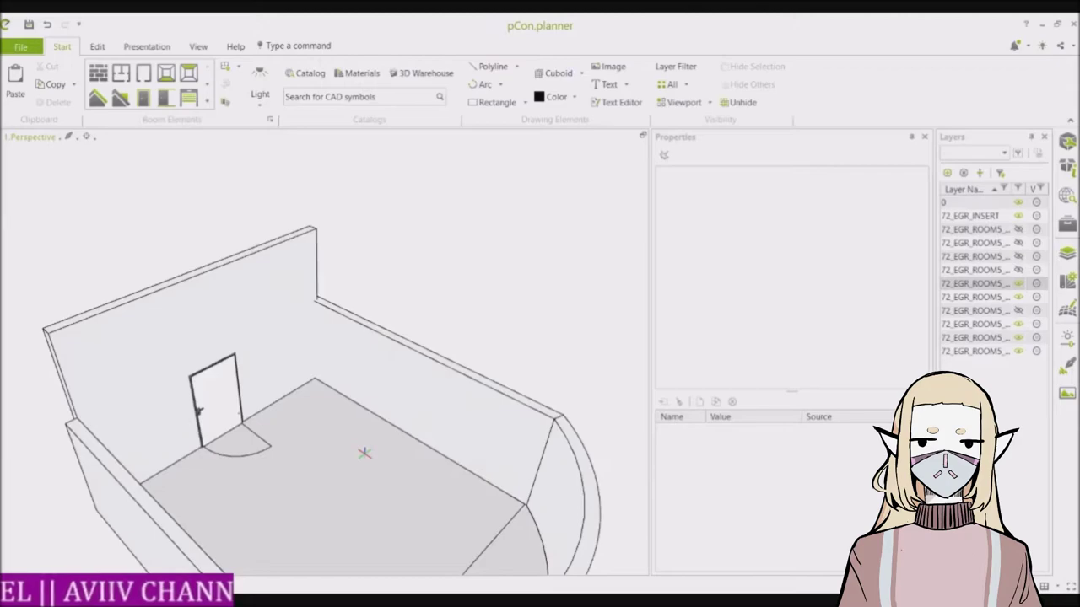
pyautogui.click(199, 411)
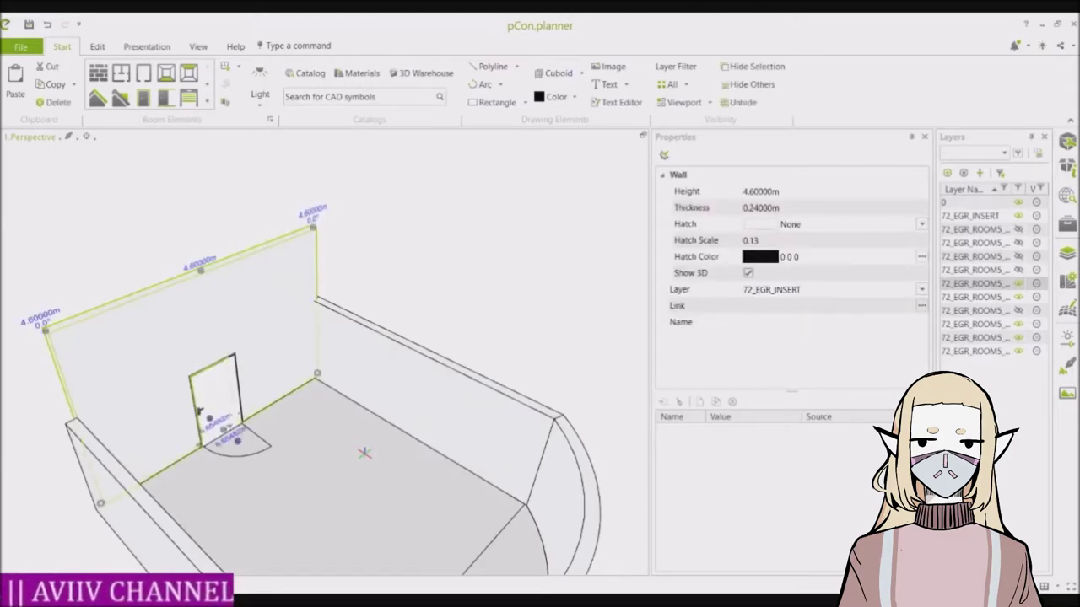
pyautogui.click(759, 190)
pyautogui.click(745, 190)
pyautogui.press('Delete')
pyautogui.write('2')
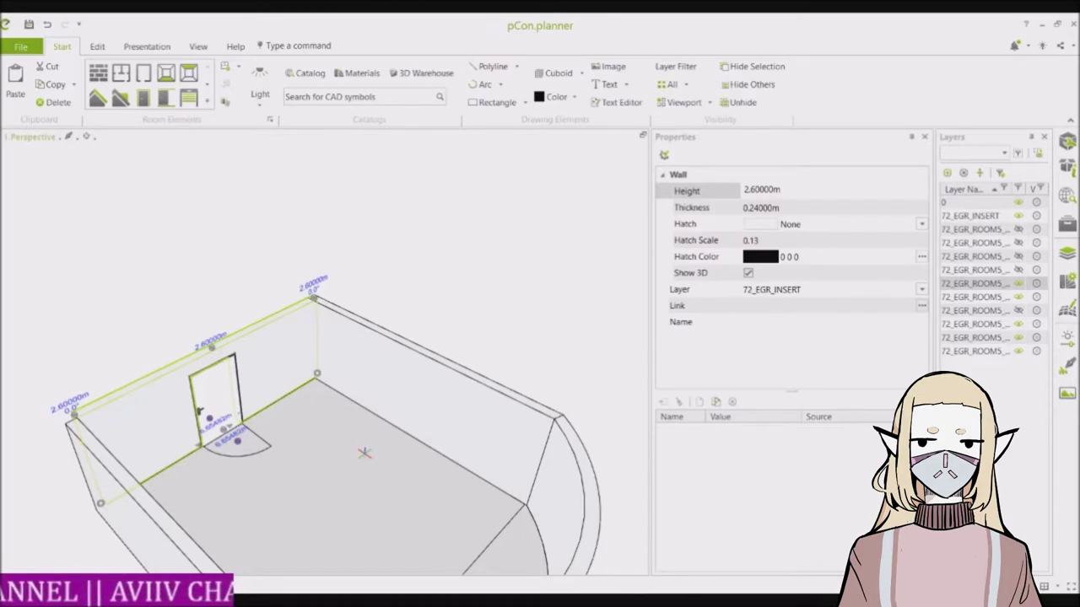
# Select the adjoining long wall together with the door wall and set both wall heights to 3.6 m
pyautogui.keyDown('ctrl'); pyautogui.click(470, 413); pyautogui.keyUp('ctrl')
pyautogui.keyDown('ctrl'); pyautogui.moveTo(470, 412); pyautogui.dragTo(531, 435); pyautogui.keyUp('ctrl')
pyautogui.click(364, 453)
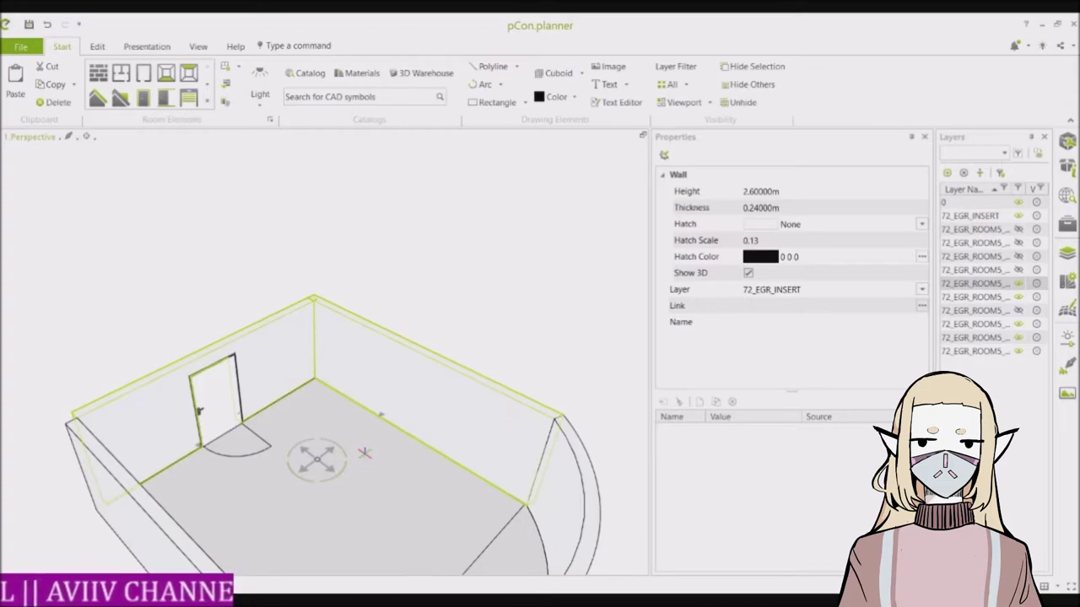
pyautogui.click(762, 192)
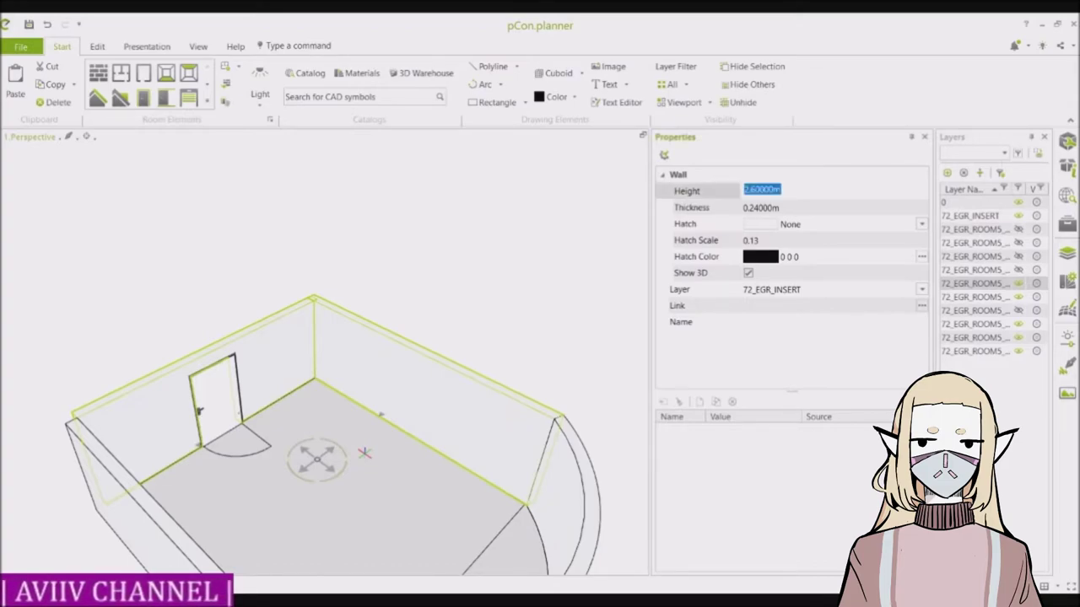
pyautogui.press('Left')
pyautogui.press('Right')
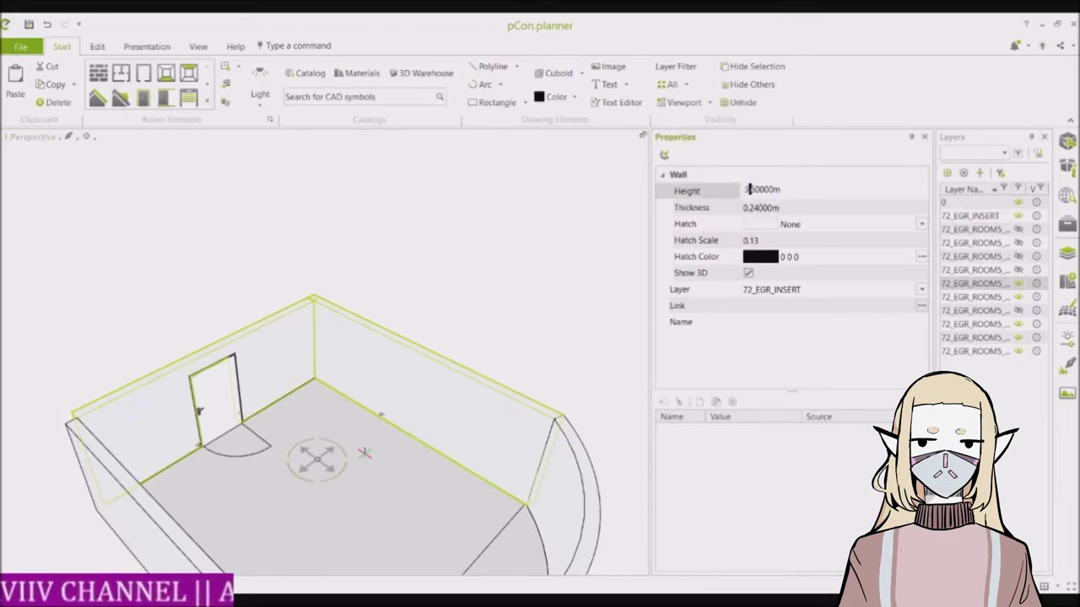
pyautogui.press('Return')
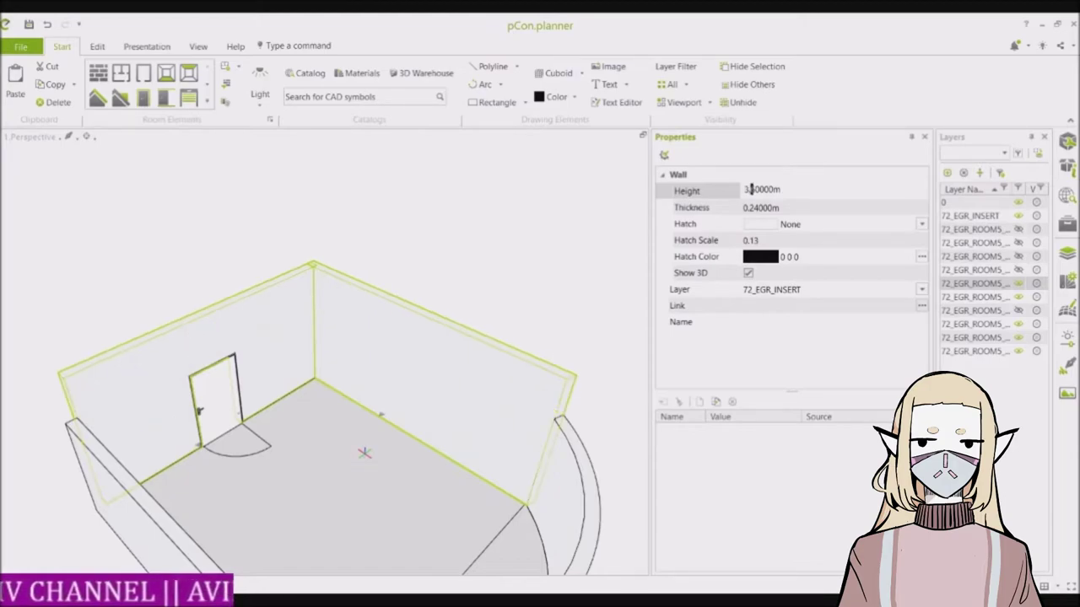
# Set the height of the two selected walls to 9.6 m
pyautogui.press('BackSpace')
pyautogui.write('9')
pyautogui.press('Return')
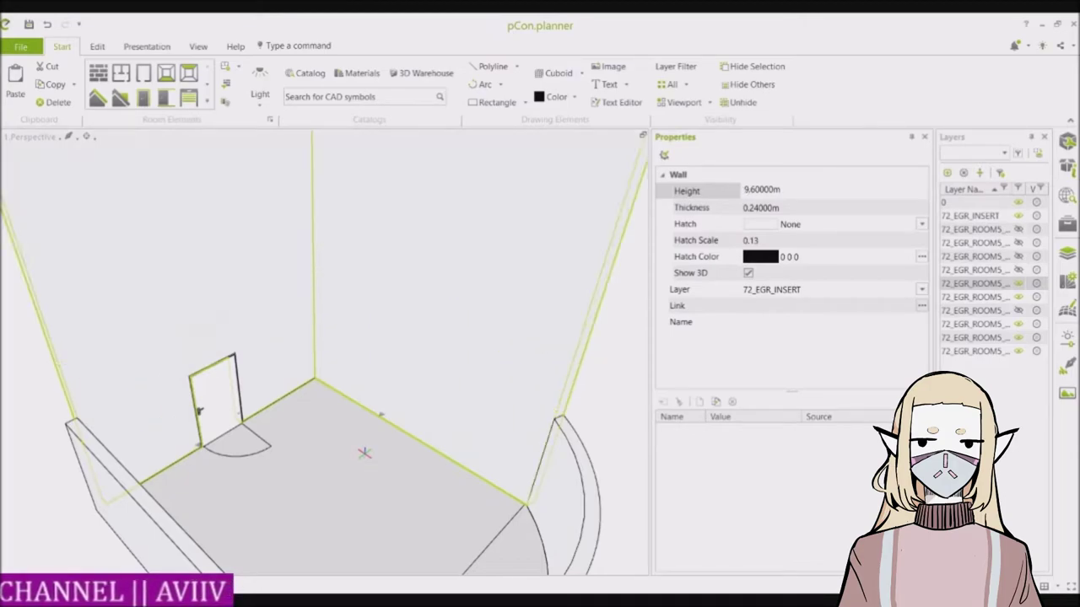
pyautogui.scroll(-3, 408, 329)
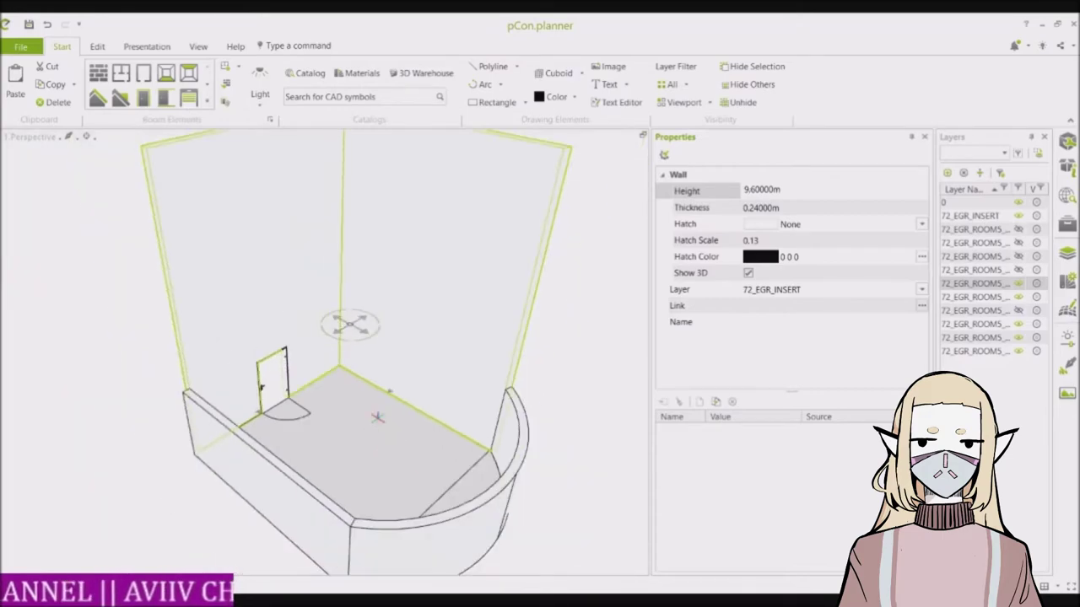
pyautogui.scroll(-4, 396, 339)
pyautogui.scroll(6, 401, 341)
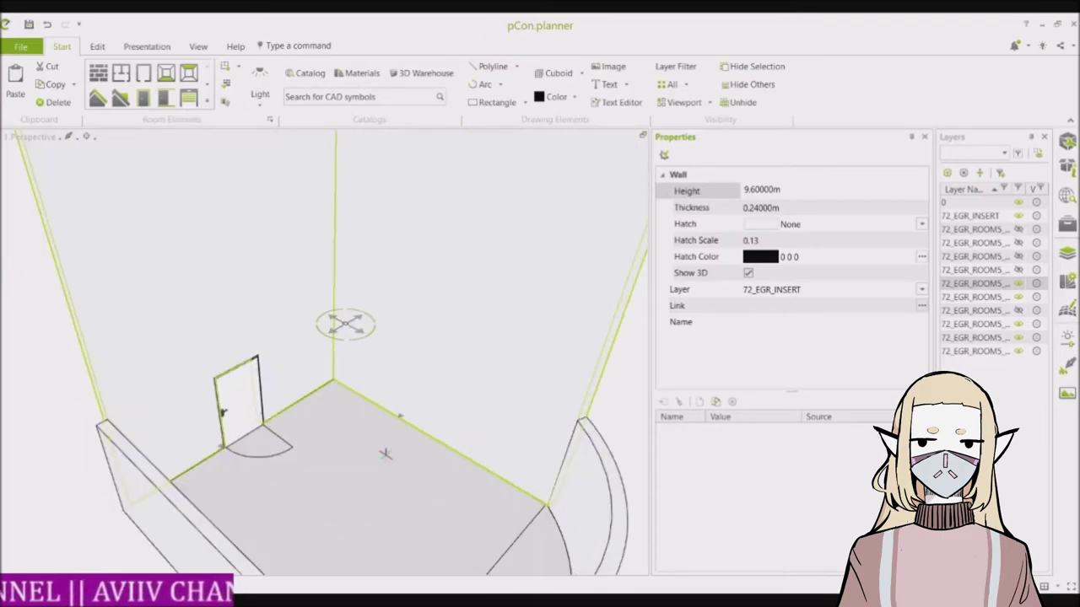
# Return both selected walls to a height of 2.6 m and deselect them
pyautogui.scroll(-2, 401, 340)
pyautogui.press('BackSpace')
pyautogui.write('2')
pyautogui.press('Return')
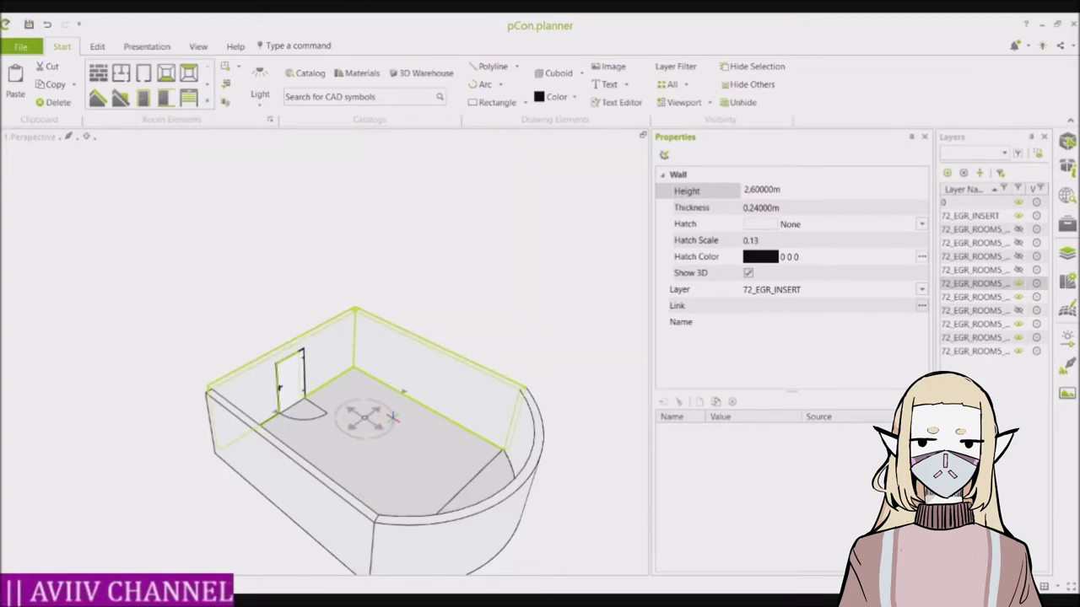
pyautogui.press('Escape')
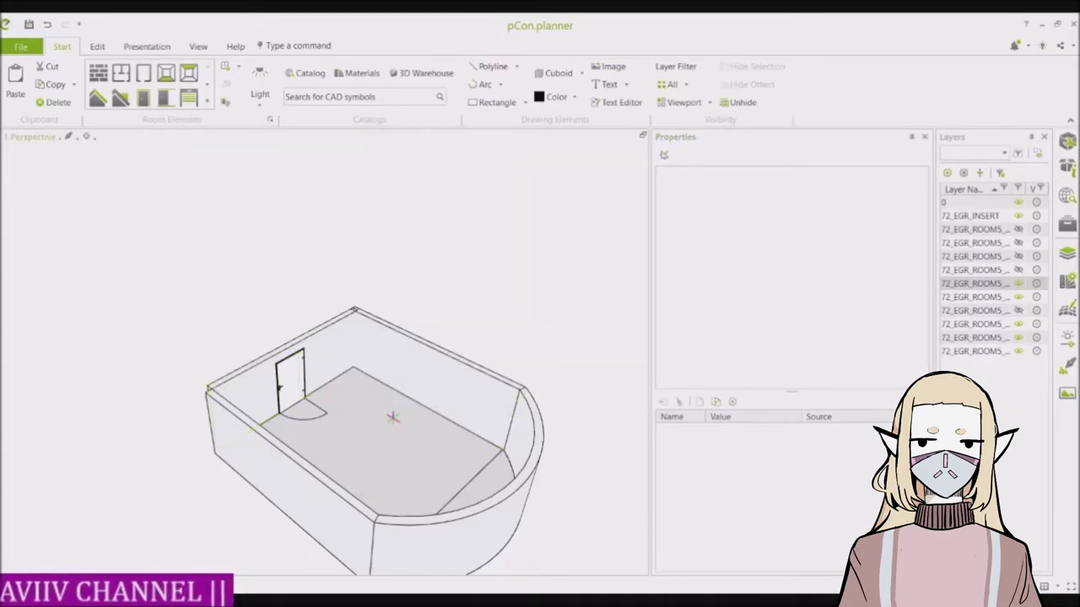
# Try a thickness of 9.24 m on the long straight wall adjoining the door wall
pyautogui.scroll(3, 421, 393)
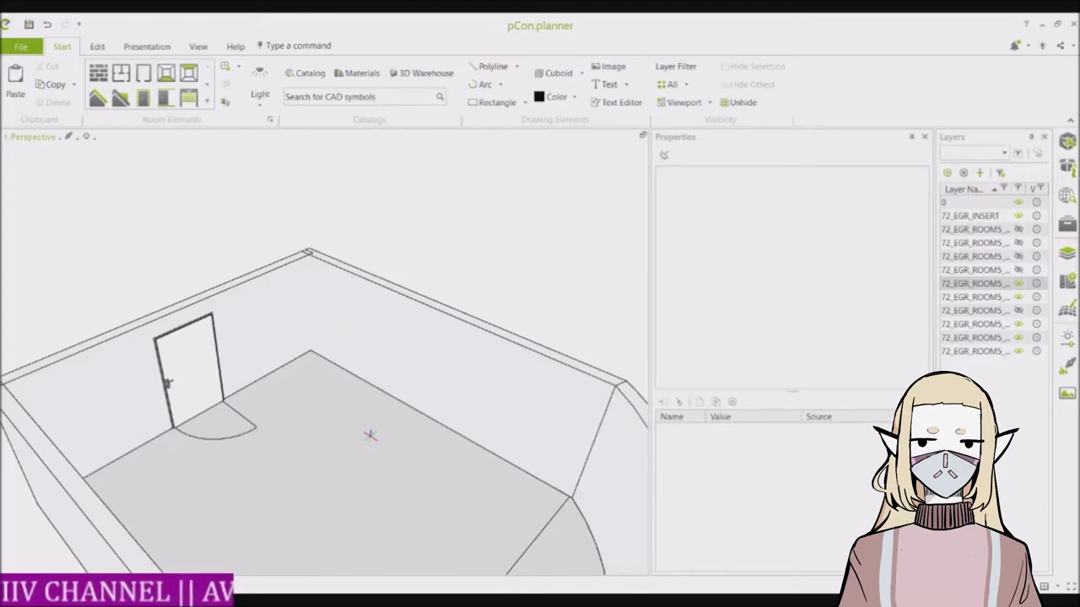
pyautogui.click(388, 392)
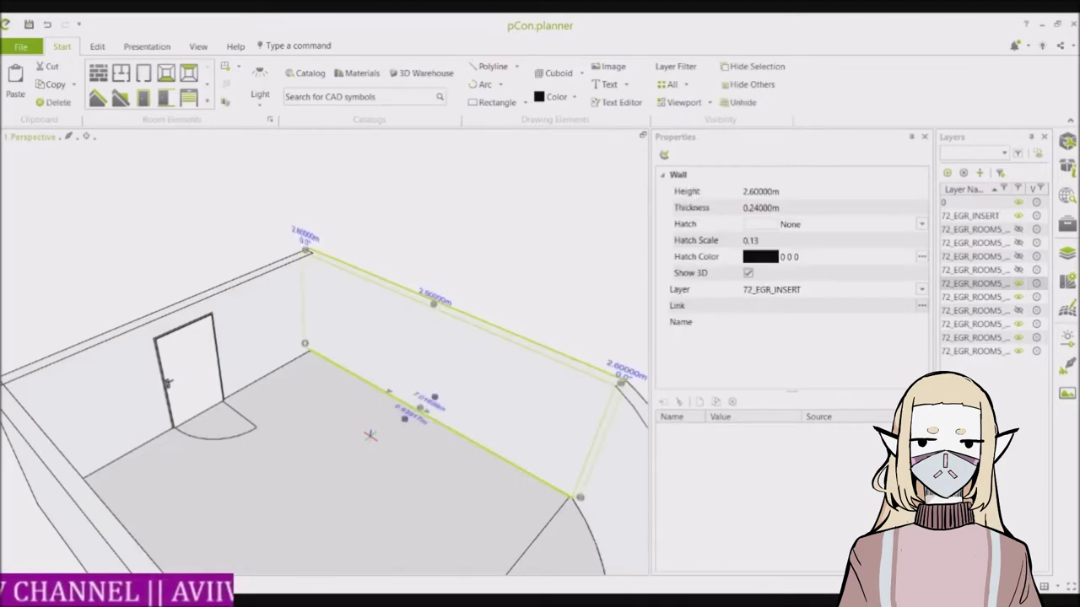
pyautogui.click(751, 208)
pyautogui.click(745, 206)
pyautogui.press('Delete')
pyautogui.write('9')
pyautogui.press('Return')
pyautogui.scroll(-2, 524, 219)
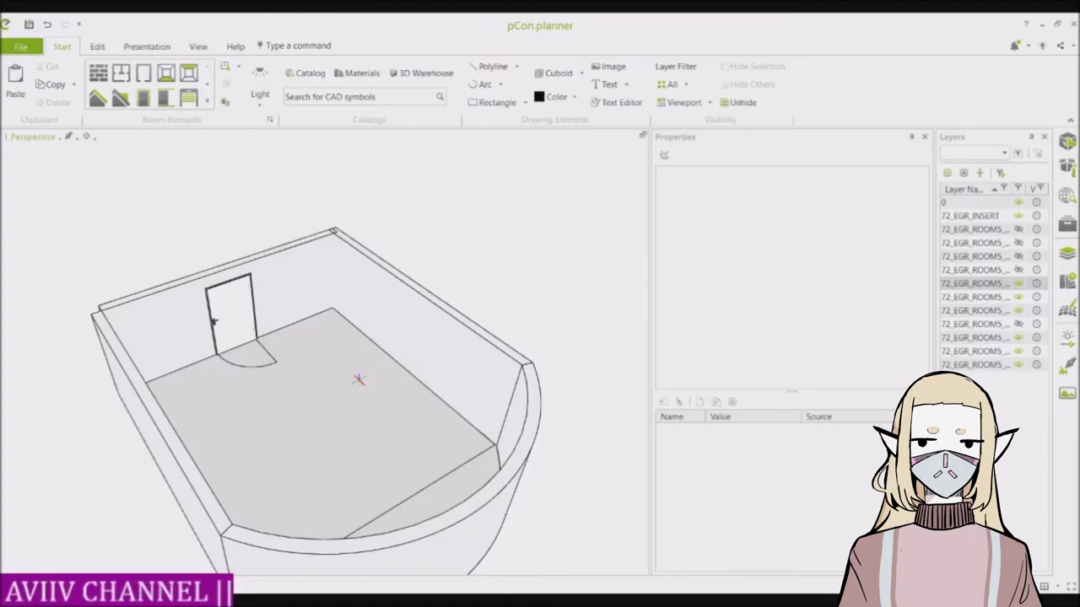
# Try flipping the door's hinge side and opening direction, and return it to swinging into the room
pyautogui.scroll(3, 359, 380)
pyautogui.scroll(5, 410, 406)
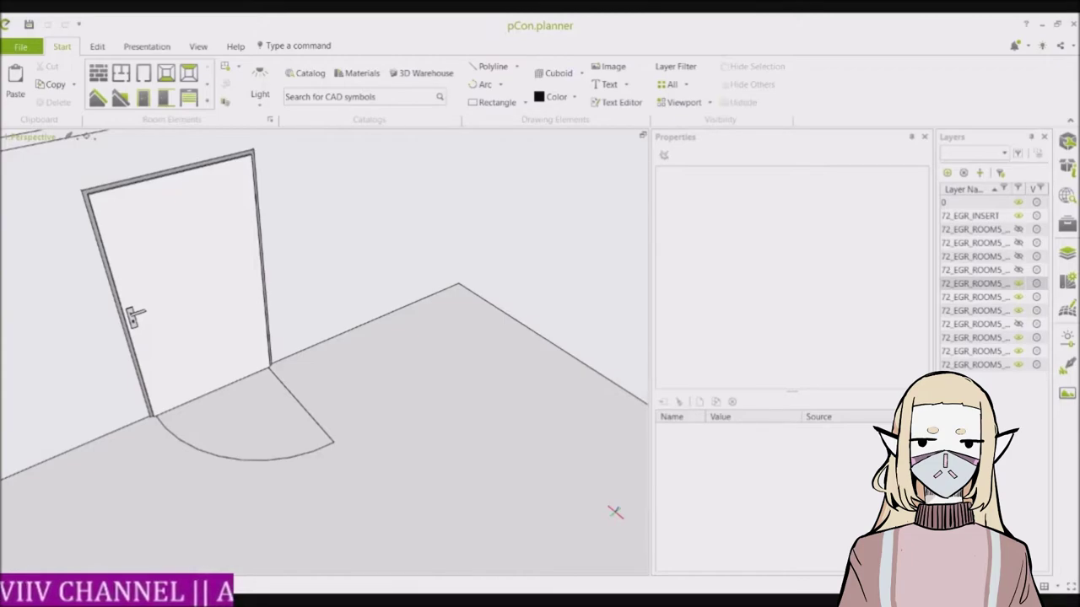
pyautogui.click(186, 283)
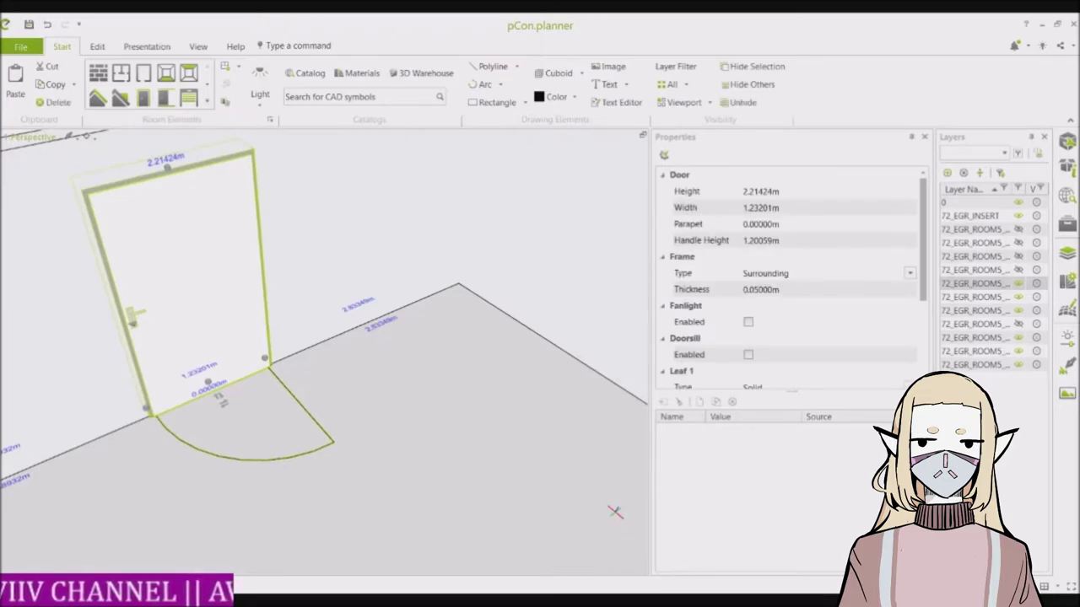
pyautogui.click(219, 396)
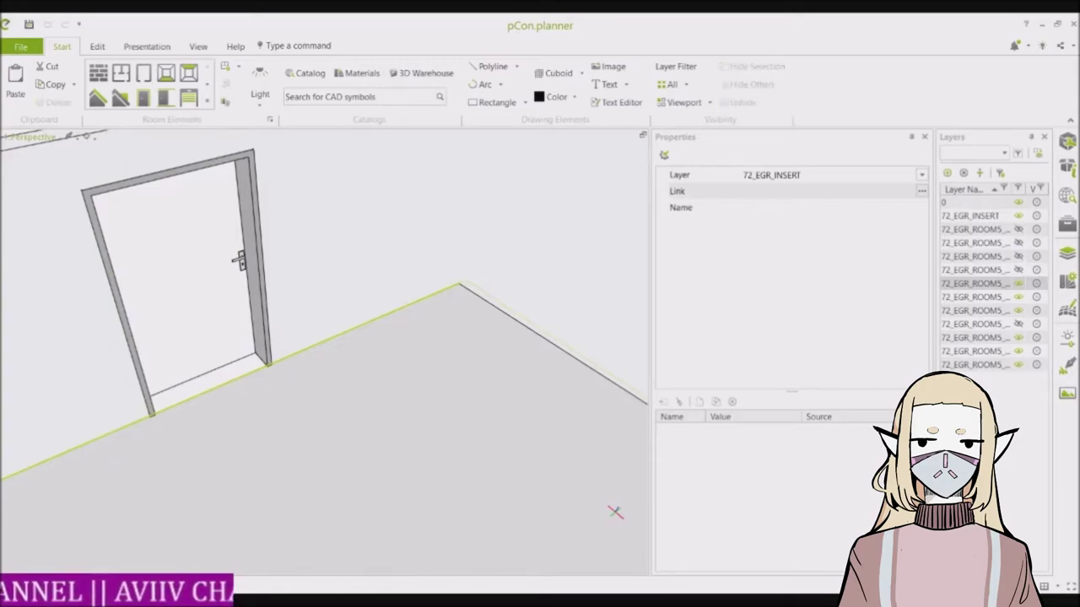
pyautogui.click(616, 512)
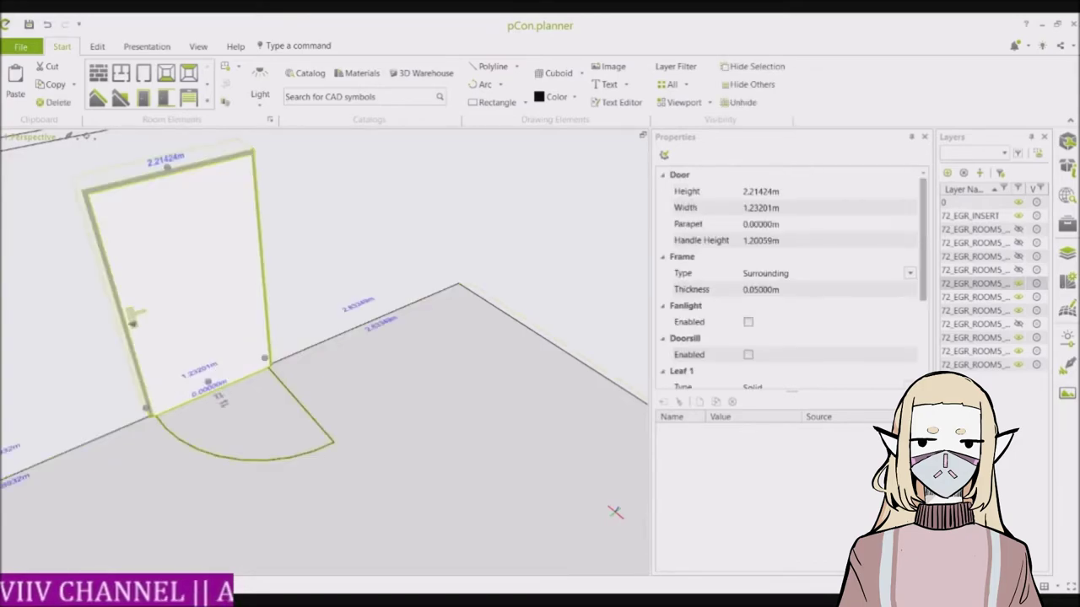
# Swing the door leaf open into the room about its hinge
pyautogui.doubleClick(261, 281)
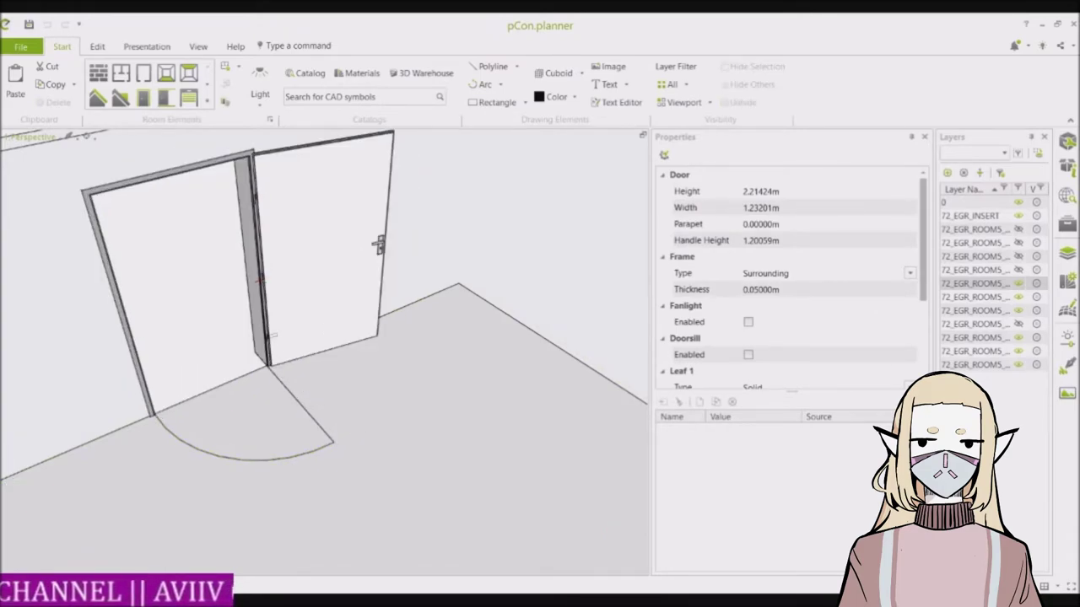
pyautogui.click(261, 279)
pyautogui.click(264, 279)
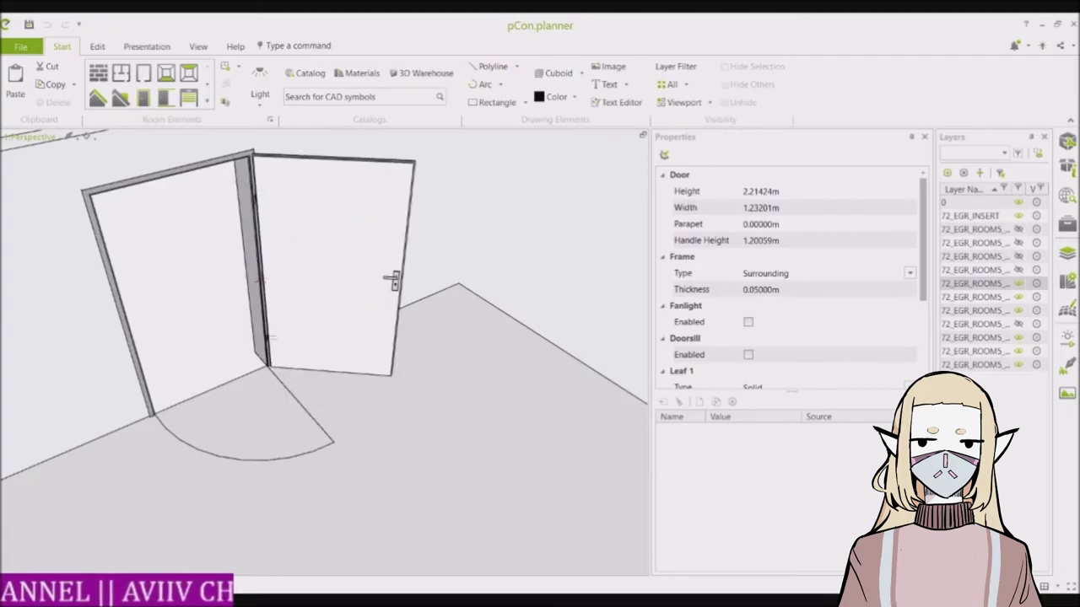
pyautogui.press('Escape')
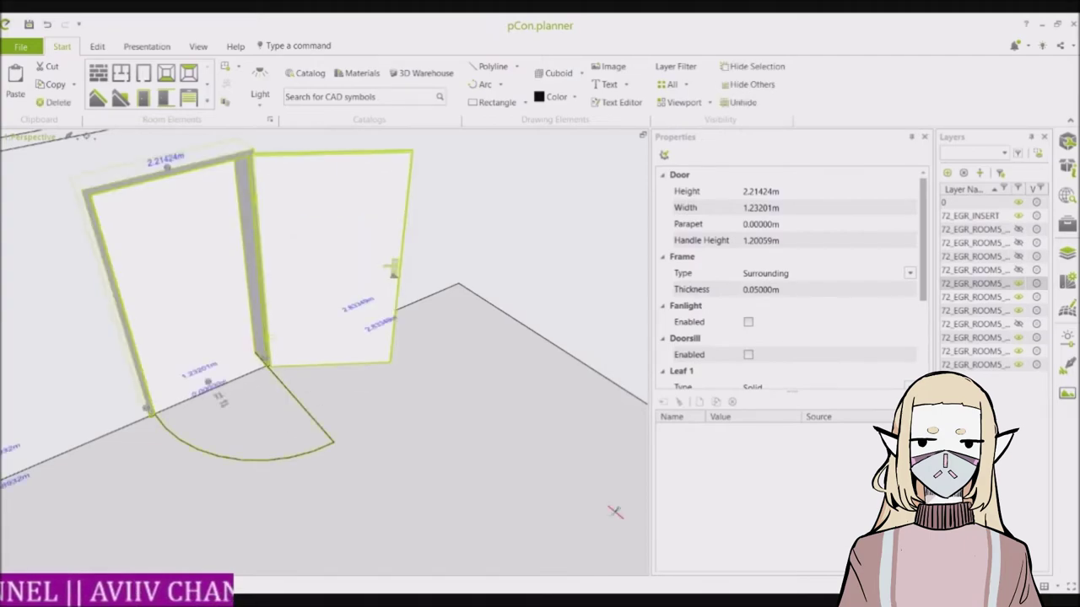
pyautogui.click(615, 512)
# Try a door frame thickness of 1.0 m and undo that change
pyautogui.scroll(10, 227, 218)
pyautogui.scroll(-8, 227, 218)
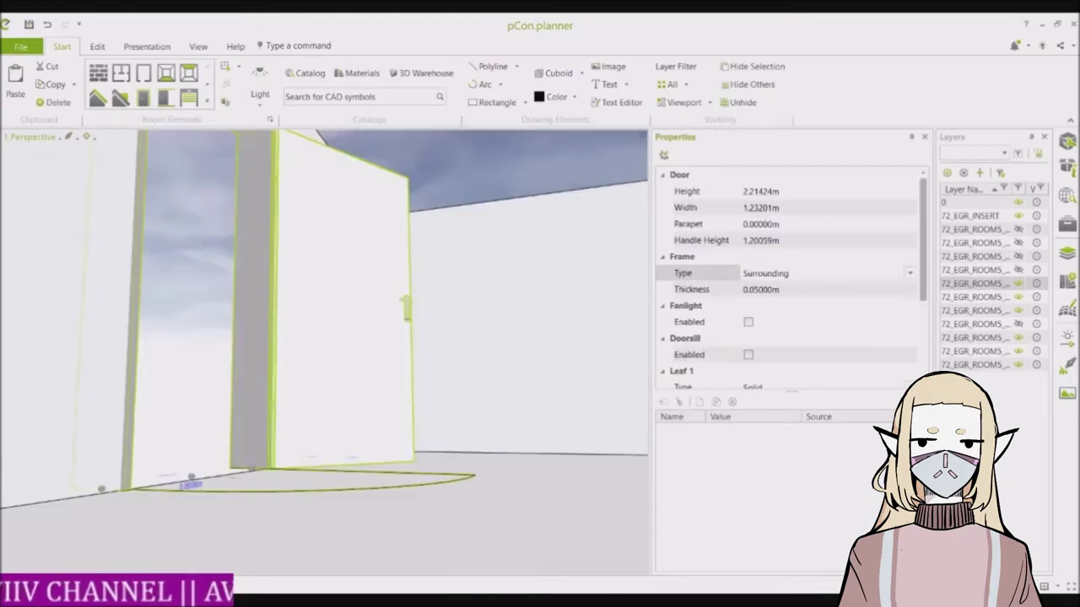
pyautogui.click(762, 288)
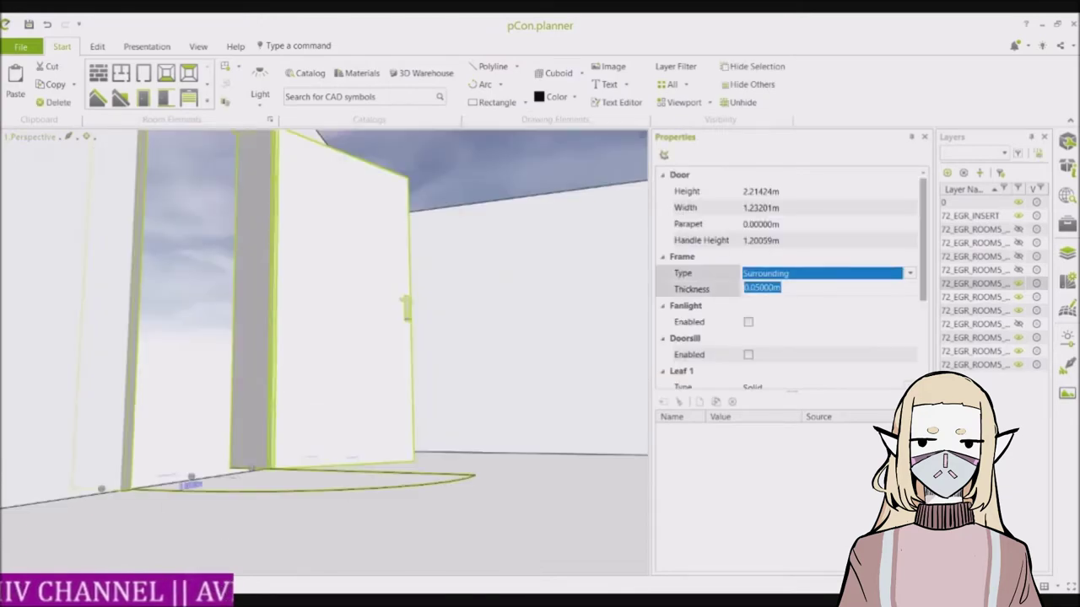
pyautogui.press('BackSpace')
pyautogui.write('1.0')
pyautogui.press('Return')
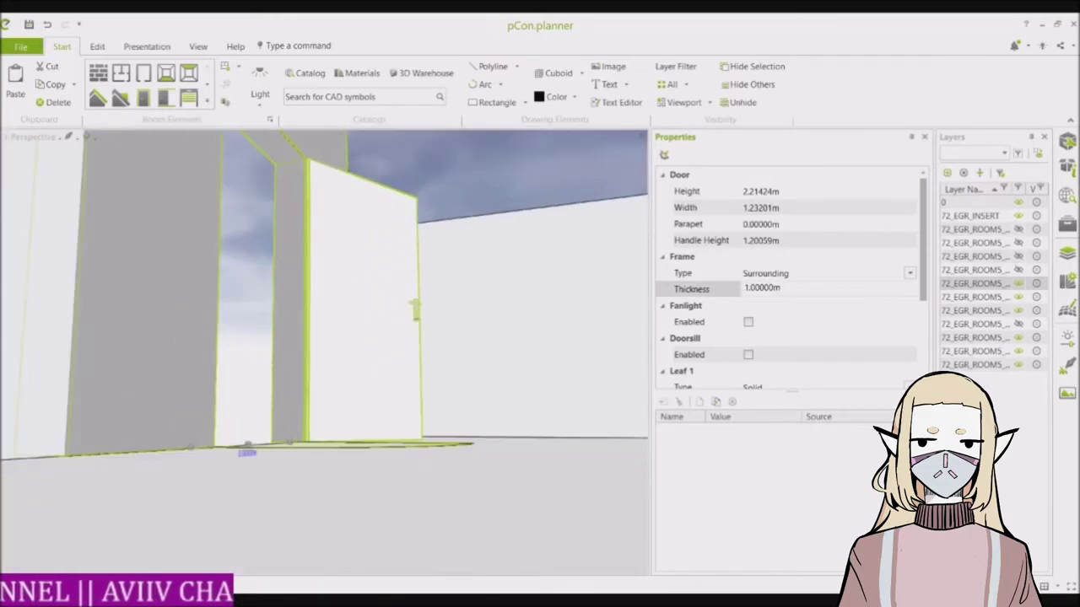
pyautogui.press('Escape')
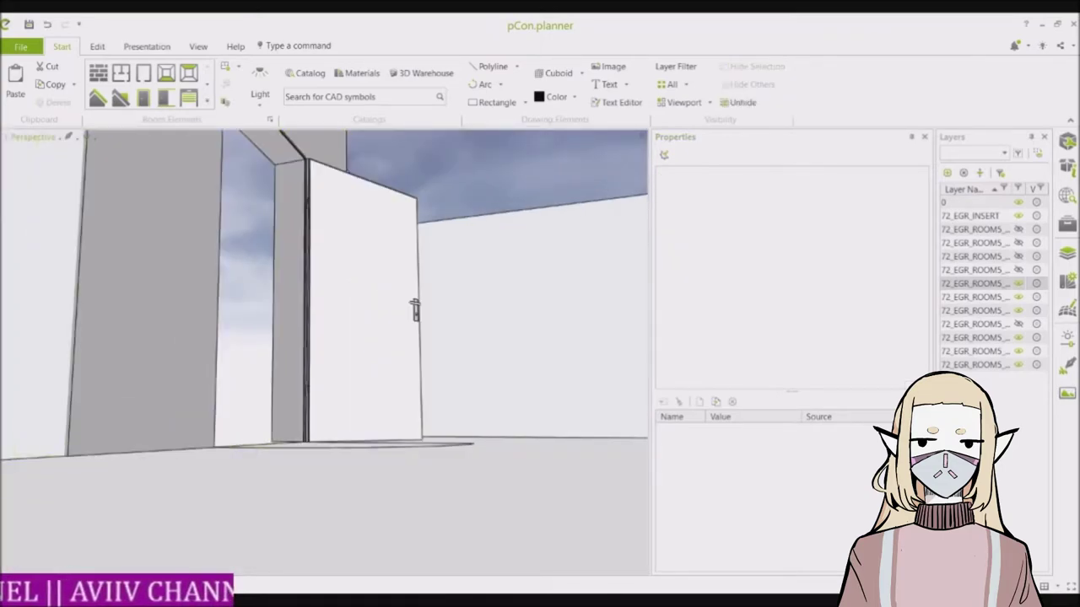
pyautogui.click(47, 24)
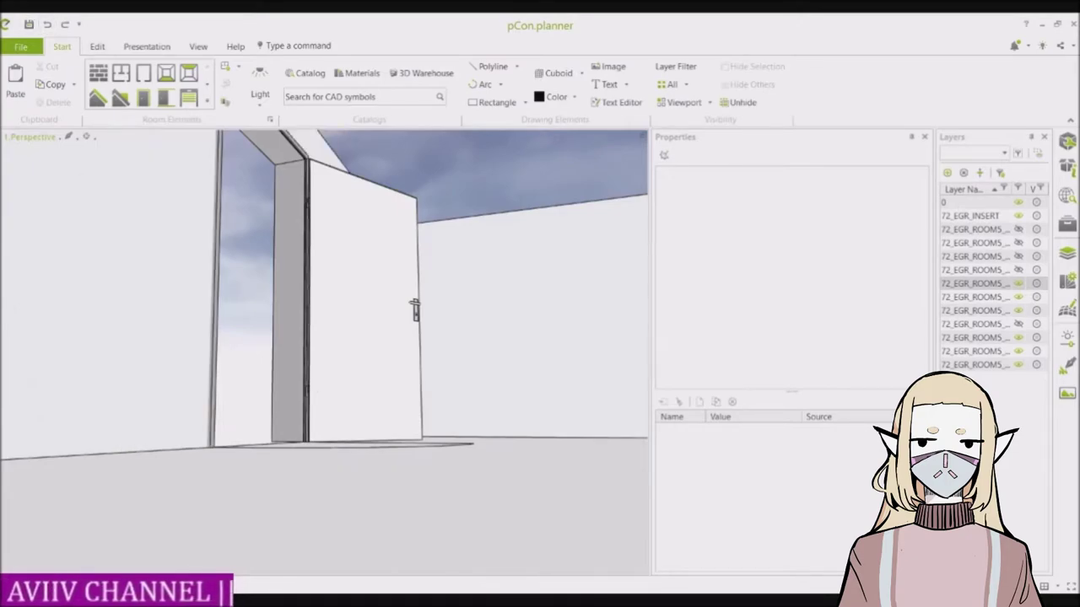
# Enable the fanlight above the door leaf
pyautogui.click(362, 308)
pyautogui.scroll(-1, 788, 279)
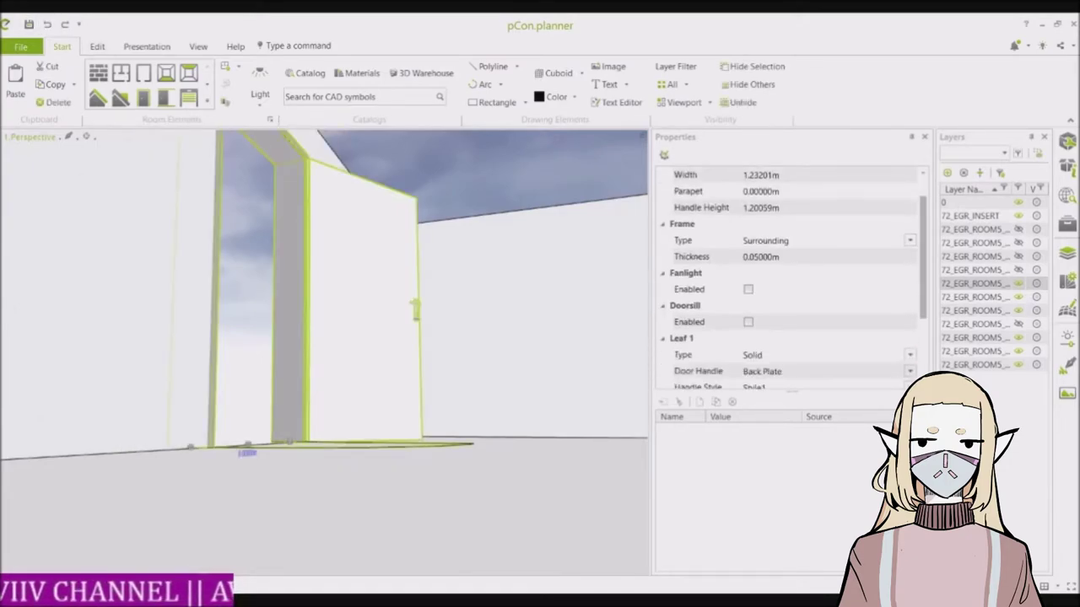
pyautogui.click(748, 289)
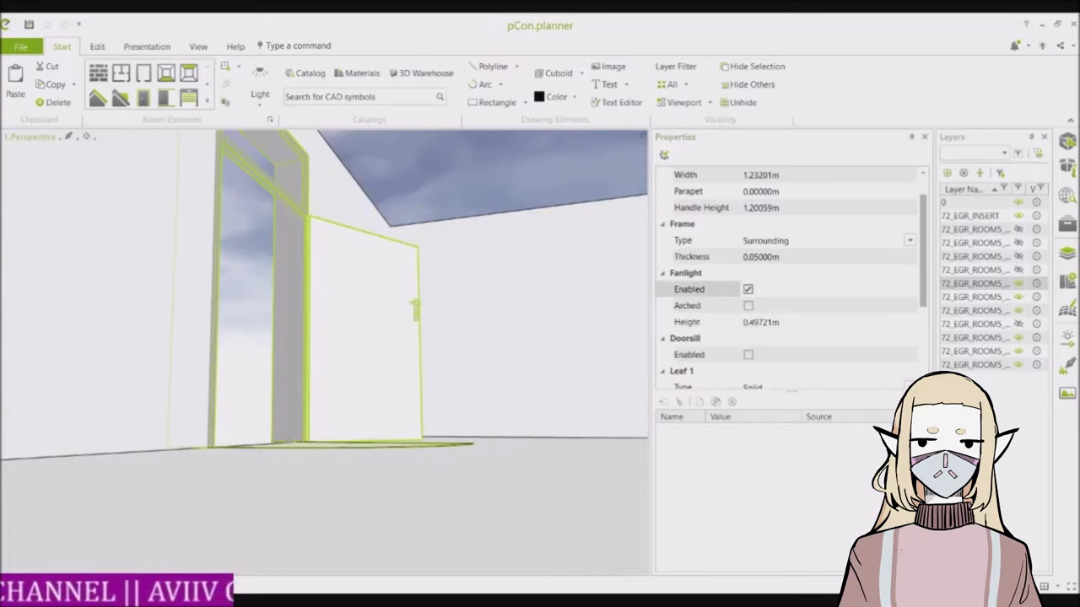
pyautogui.press('Escape')
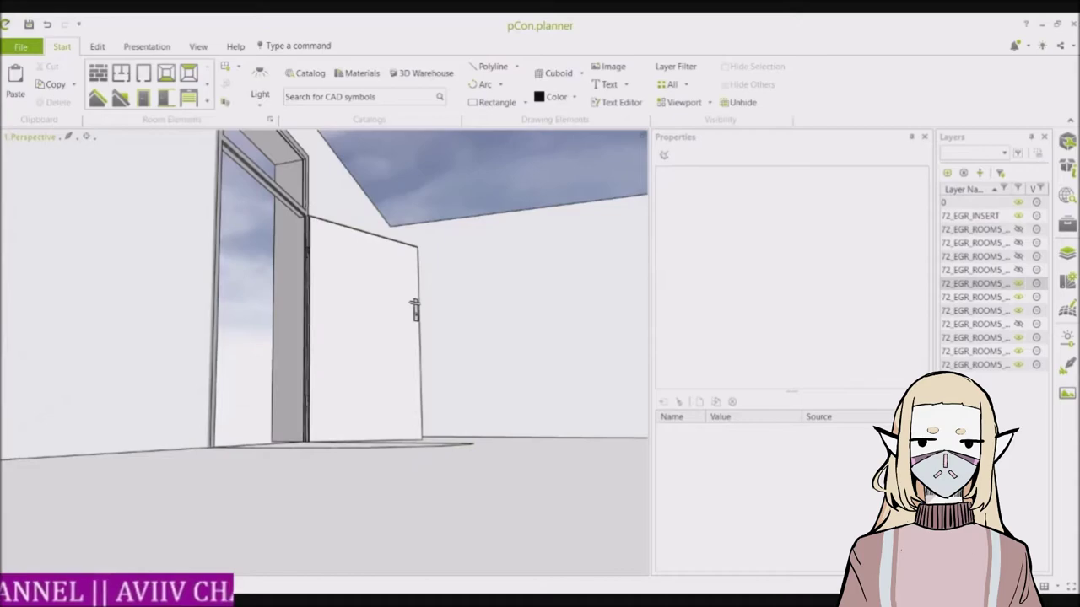
# Make the door's fanlight arched and enable the doorsill
pyautogui.scroll(4, 288, 178)
pyautogui.scroll(-4, 285, 177)
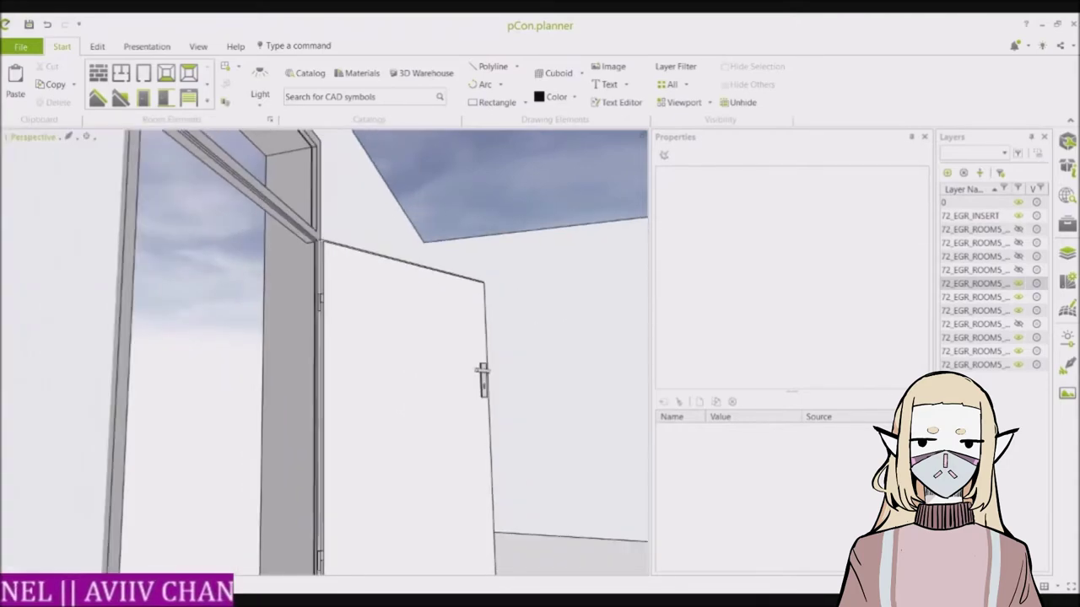
pyautogui.click(378, 354)
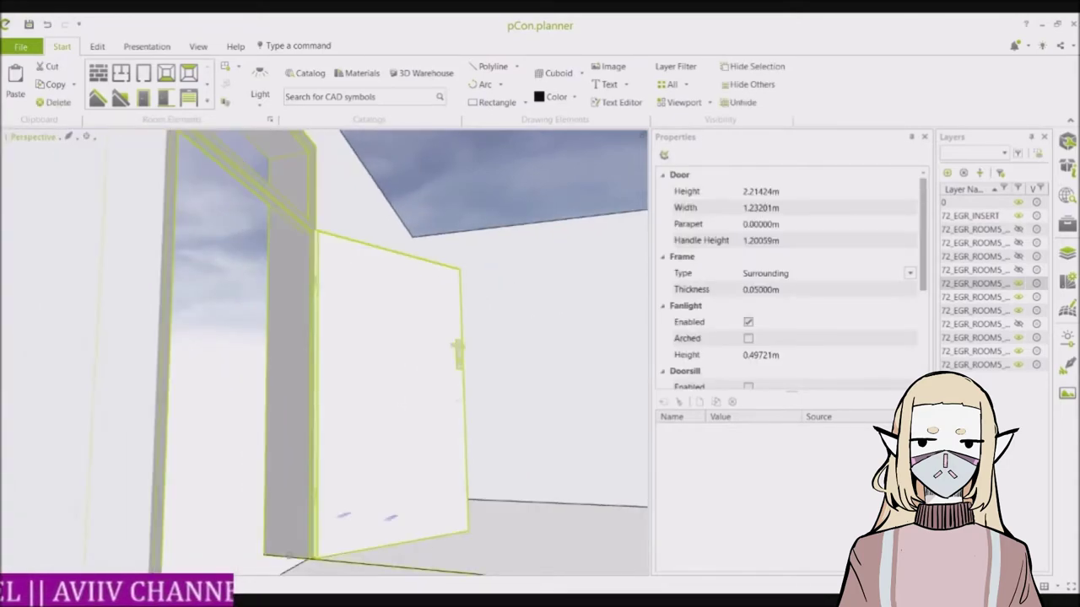
pyautogui.scroll(-1, 789, 278)
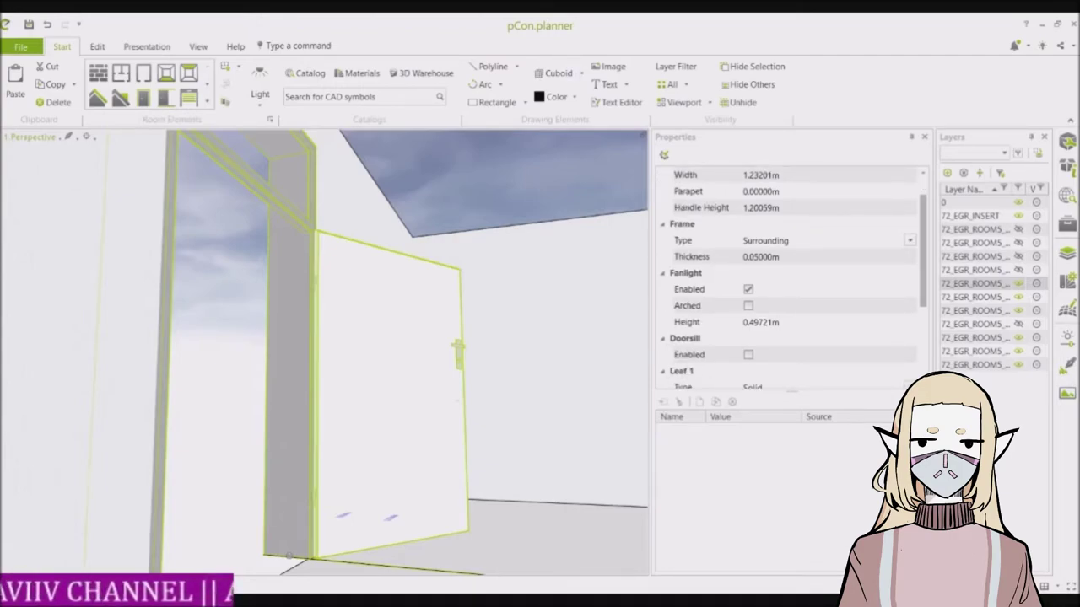
pyautogui.click(761, 322)
pyautogui.click(763, 322)
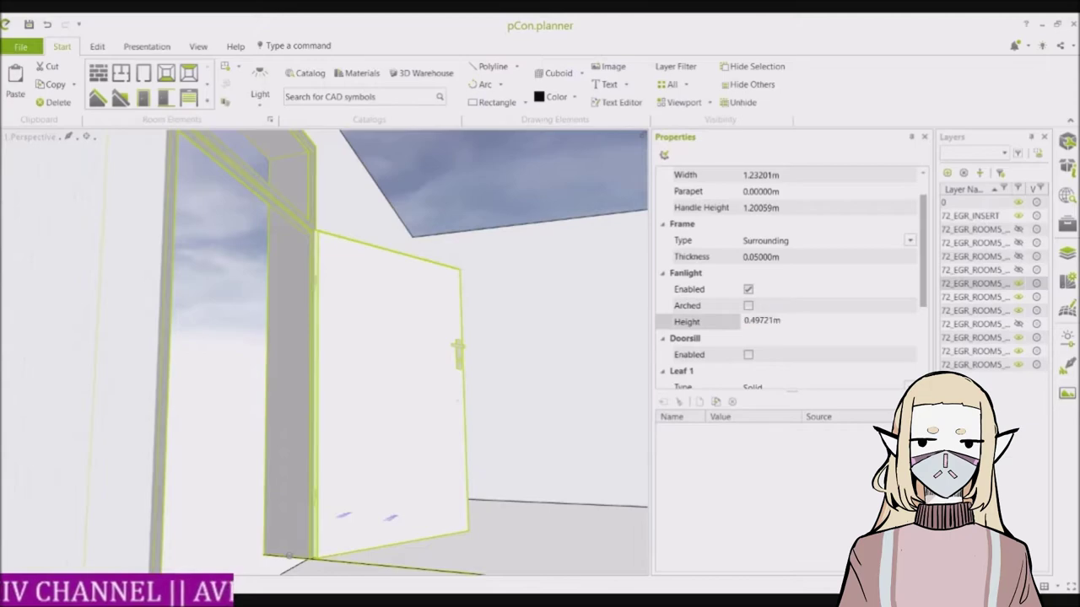
pyautogui.click(748, 355)
# Set the door's first leaf to the Glass Inlay type and its door handle to Rose Plates
pyautogui.scroll(-3, 415, 392)
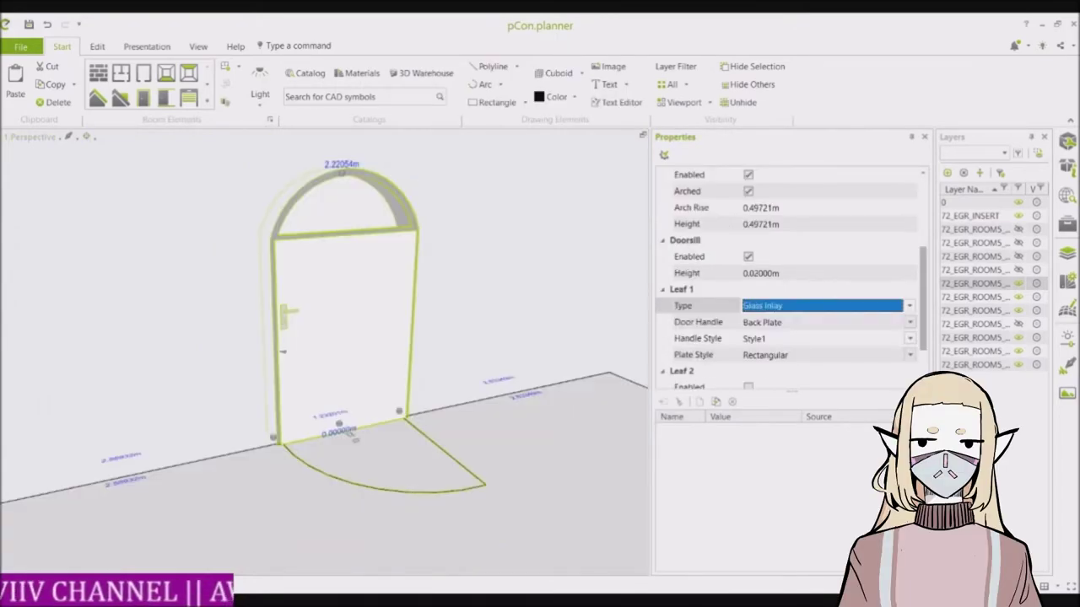
pyautogui.press('Down')
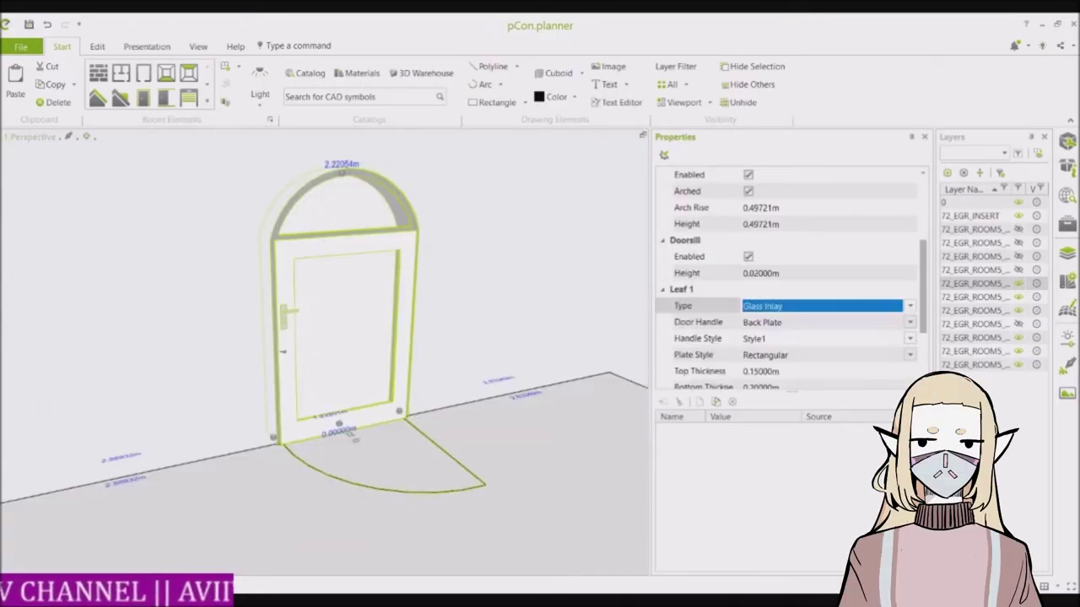
pyautogui.scroll(-2, 792, 280)
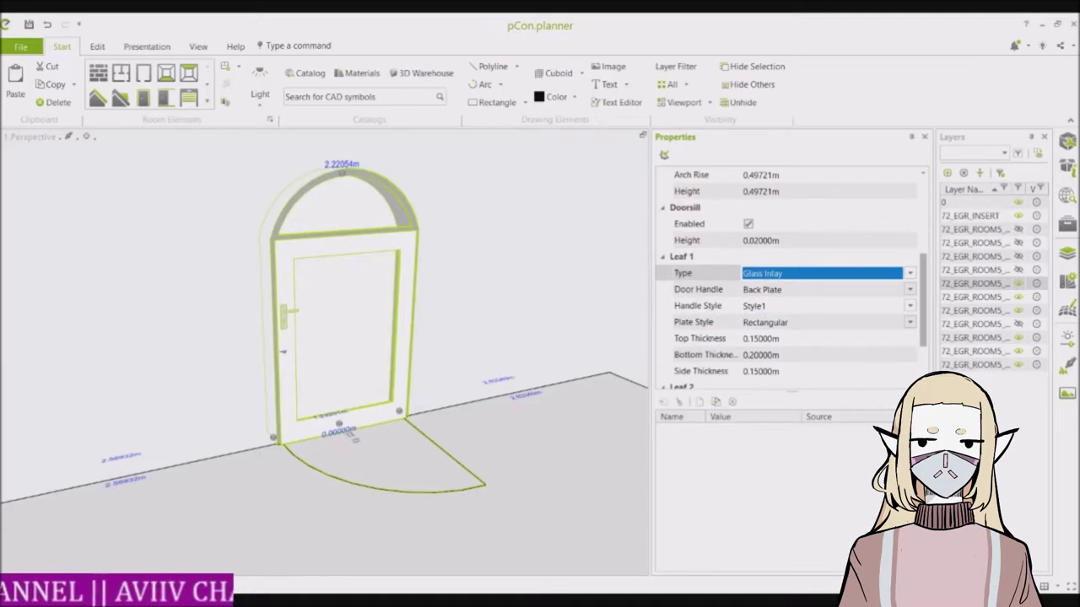
pyautogui.click(791, 290)
pyautogui.press('Down')
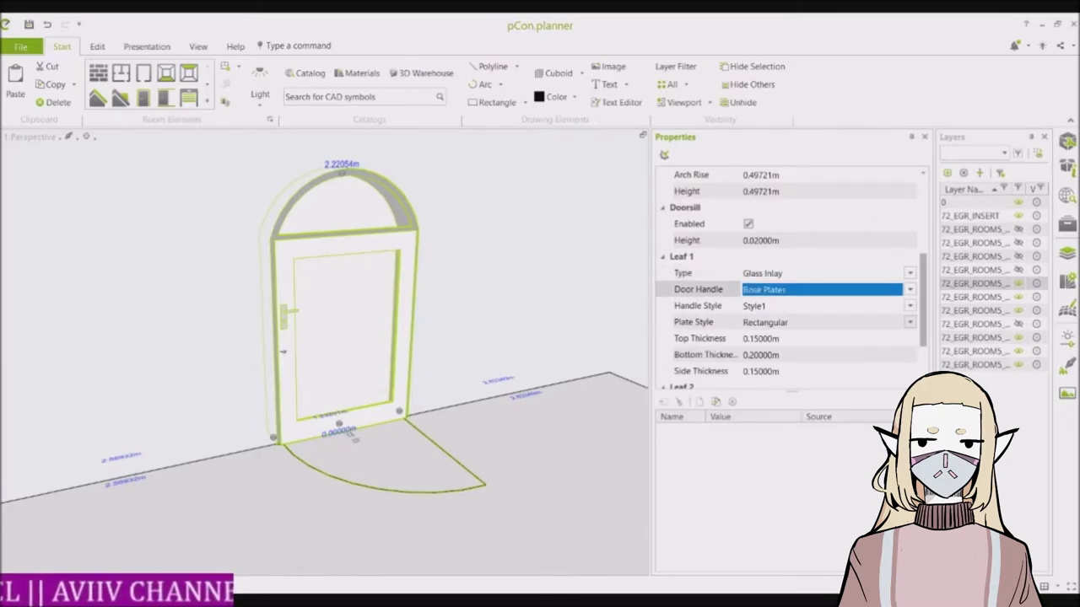
pyautogui.click(489, 291)
pyautogui.scroll(5, 301, 291)
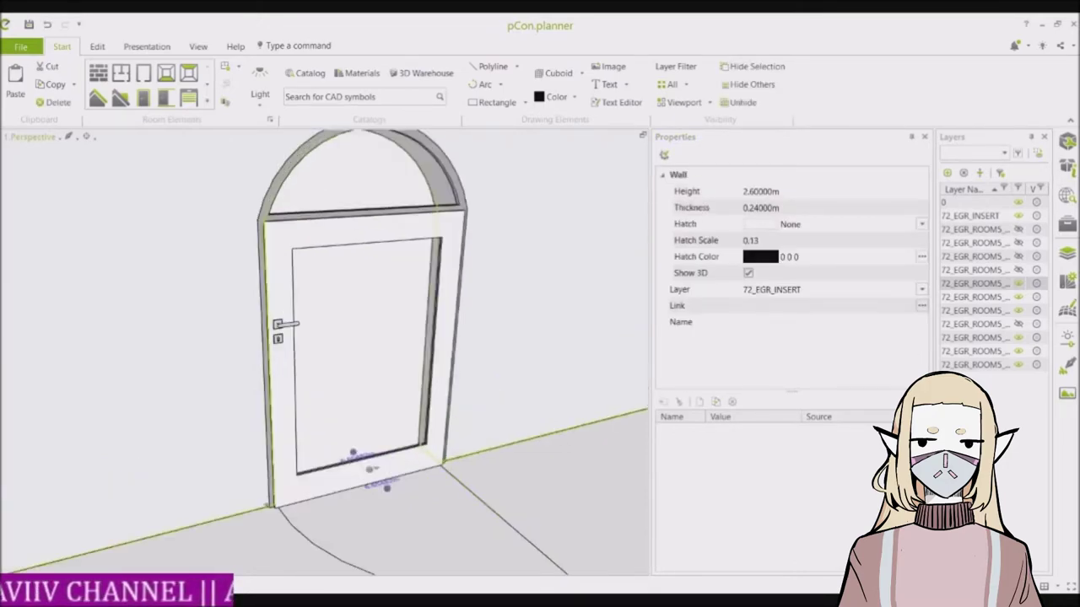
pyautogui.scroll(-3, 293, 295)
# Enable a second leaf for the door and swing both leaves open into the room
pyautogui.click(277, 382)
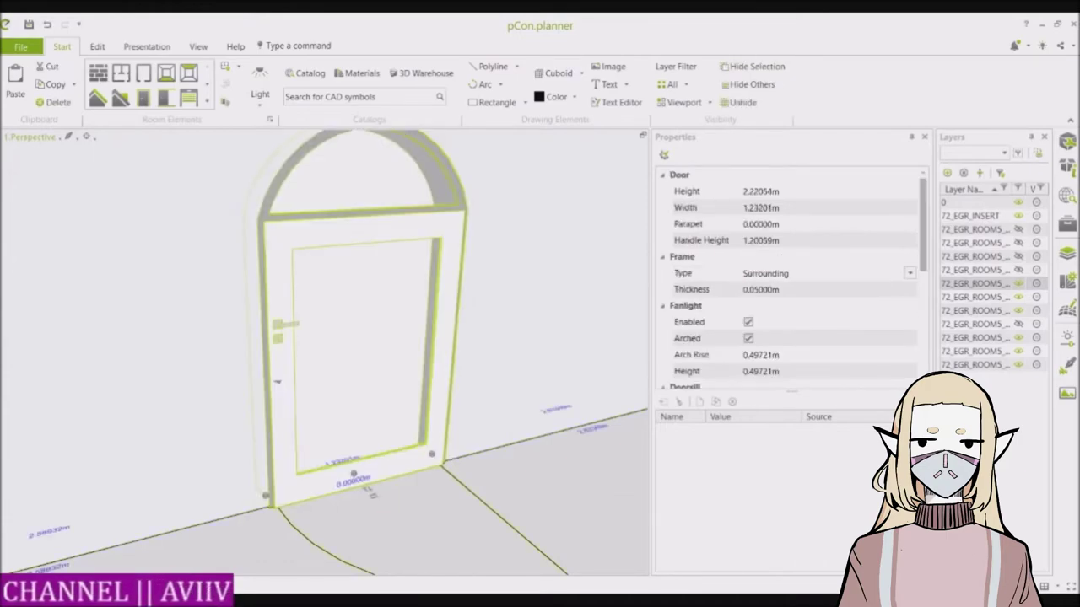
pyautogui.click(748, 331)
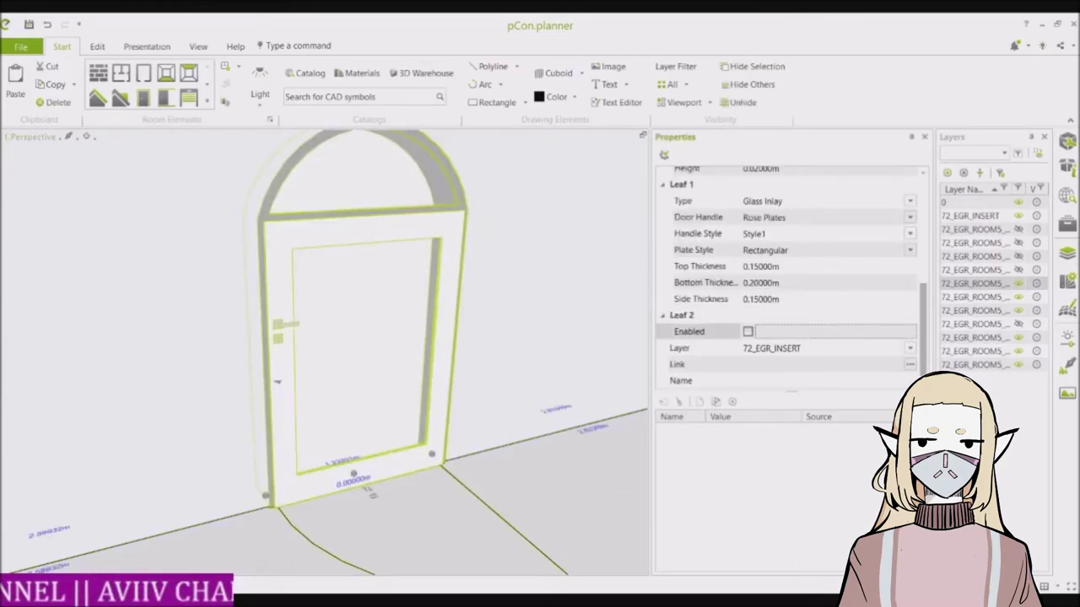
pyautogui.click(748, 331)
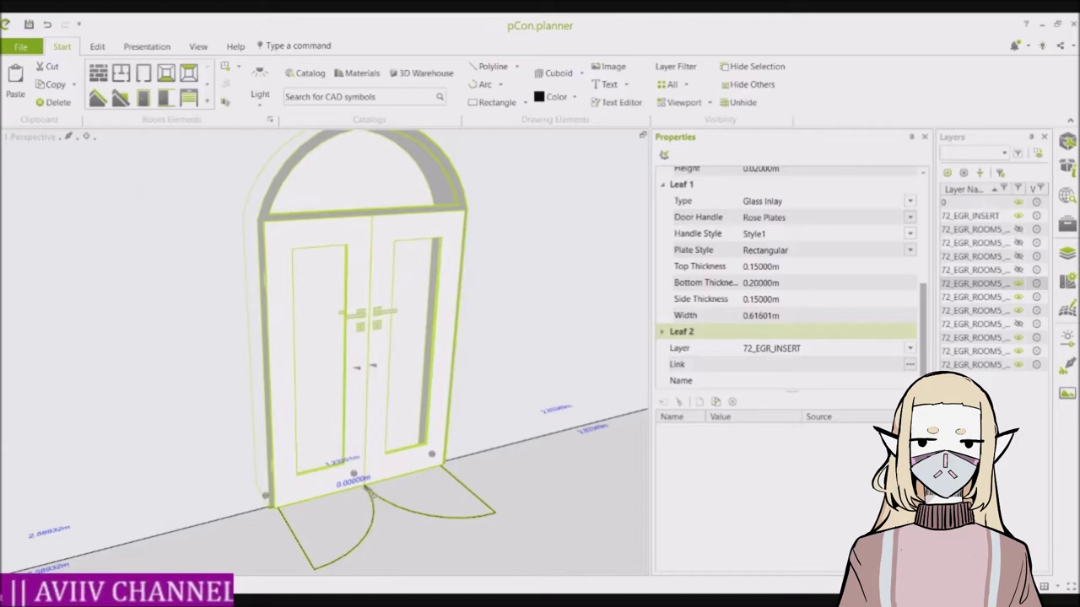
pyautogui.moveTo(373, 365); pyautogui.dragTo(255, 389)
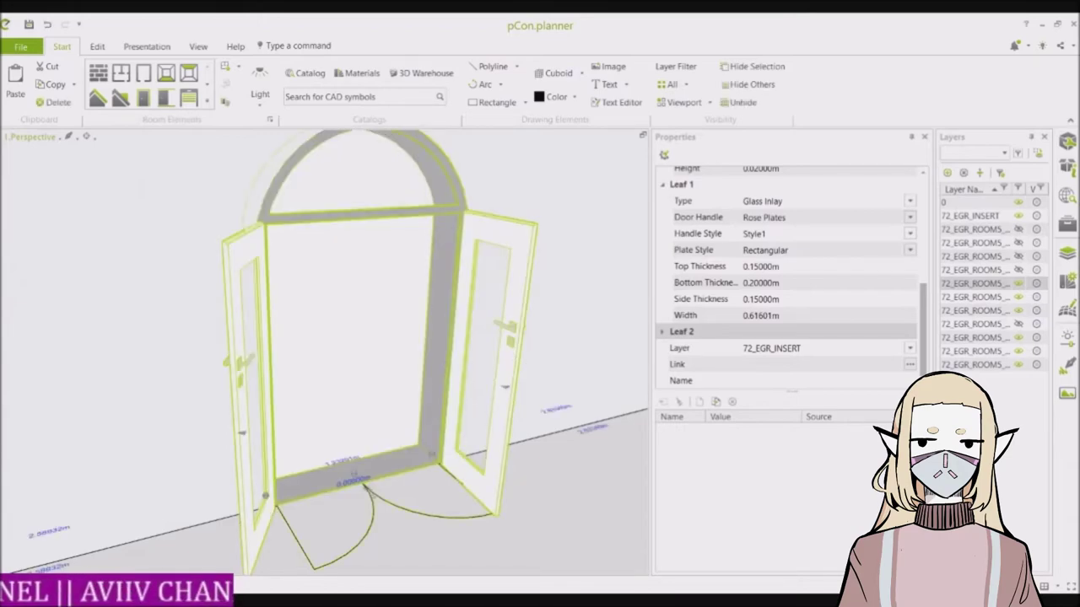
# Widen the double door to about 1.49 m and close its right leaf
pyautogui.press('Delete')
pyautogui.moveTo(315, 484); pyautogui.dragTo(229, 505)
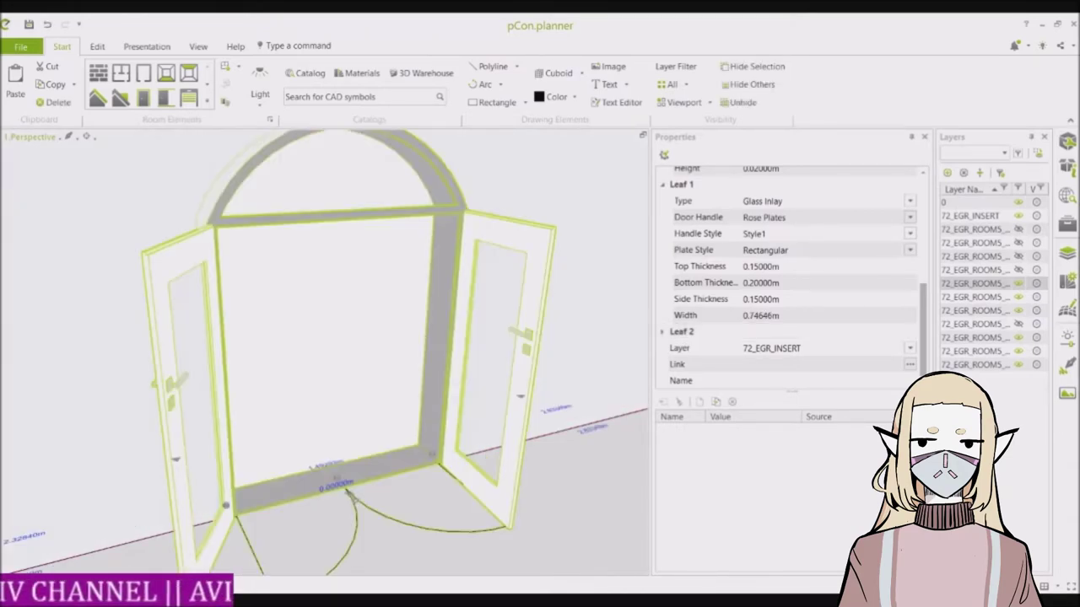
pyautogui.click(521, 397)
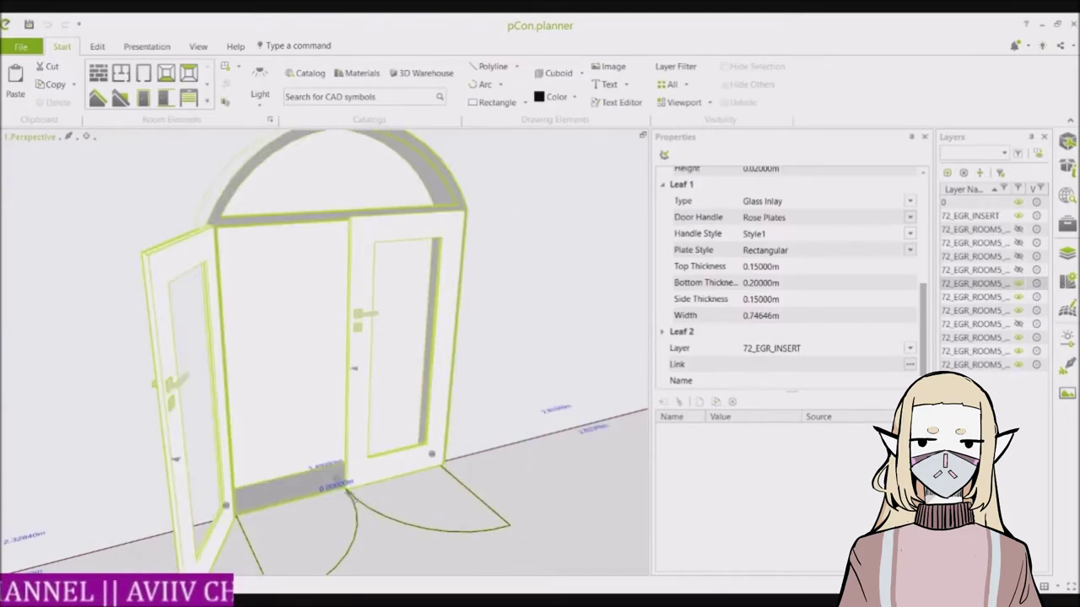
pyautogui.press('Escape')
# Insert a full-height glass front about 1.44 m wide in the wall between the door and the room corner
pyautogui.scroll(-5, 531, 439)
pyautogui.scroll(6, 530, 439)
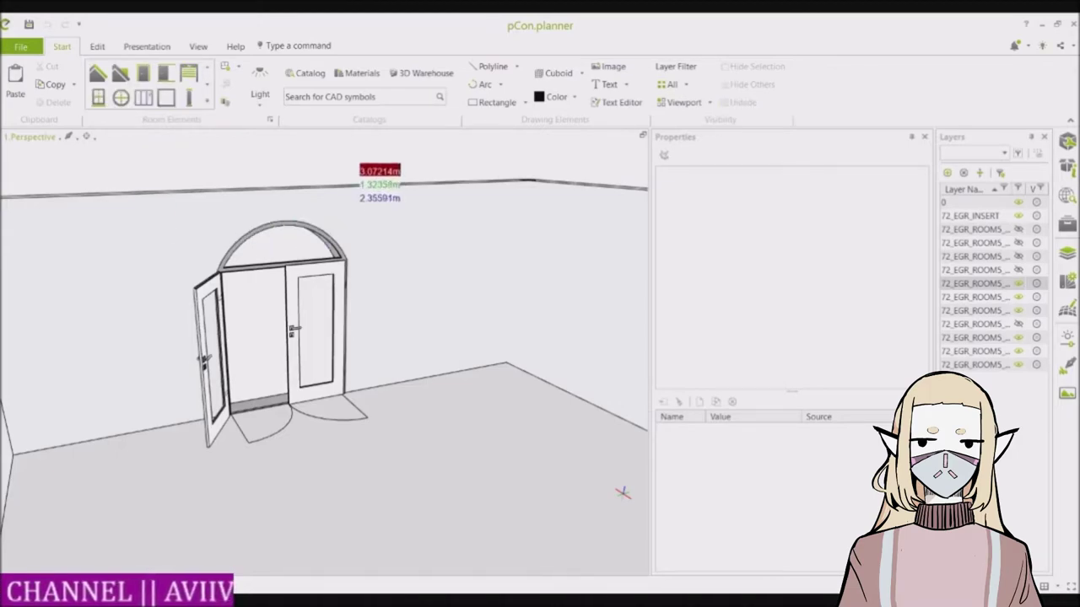
pyautogui.click(351, 211)
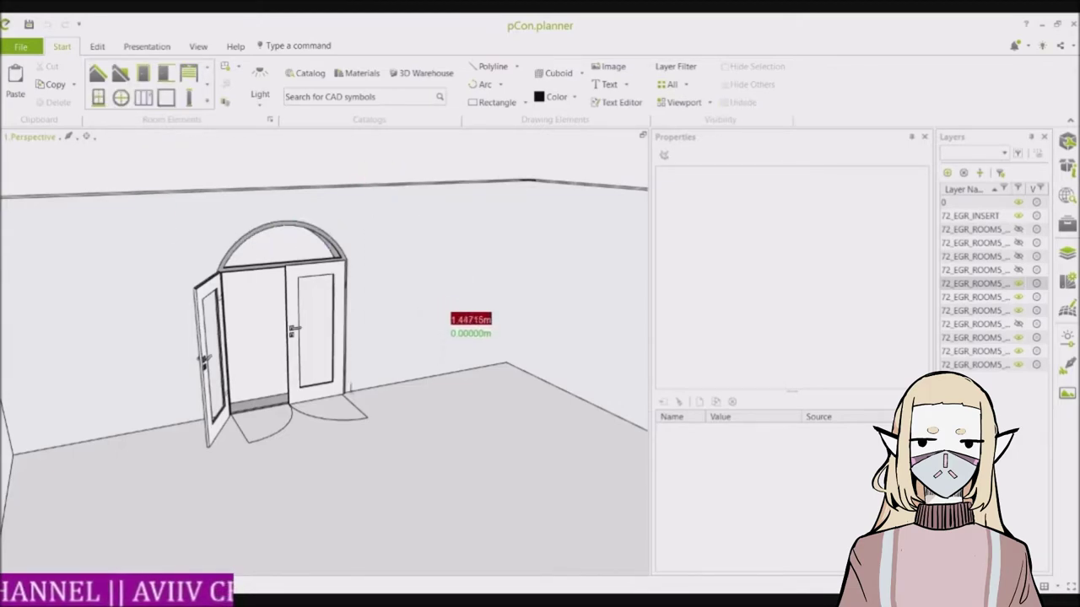
pyautogui.click(443, 346)
pyautogui.click(443, 371)
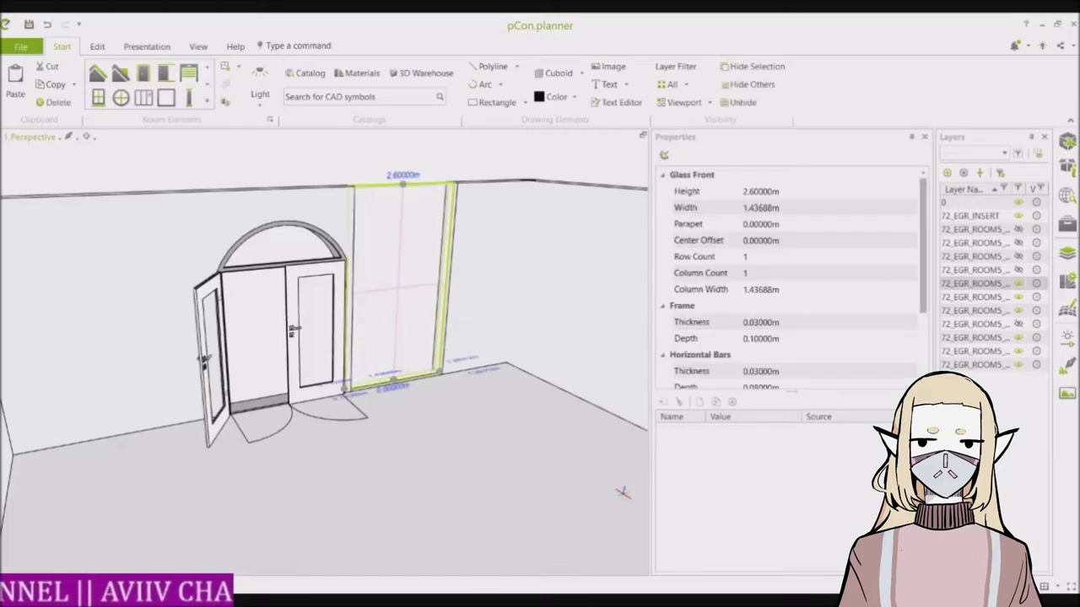
# Reduce the glass front to about 2.29 m high and about 1.10 m wide, leaving a gap beside the door
pyautogui.click(403, 184)
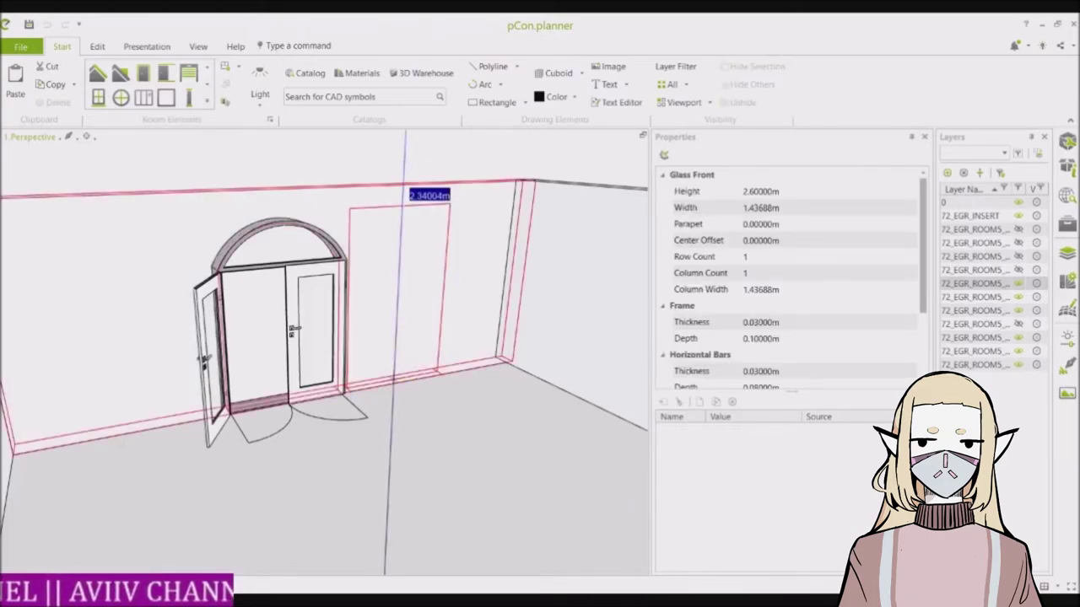
pyautogui.click(402, 210)
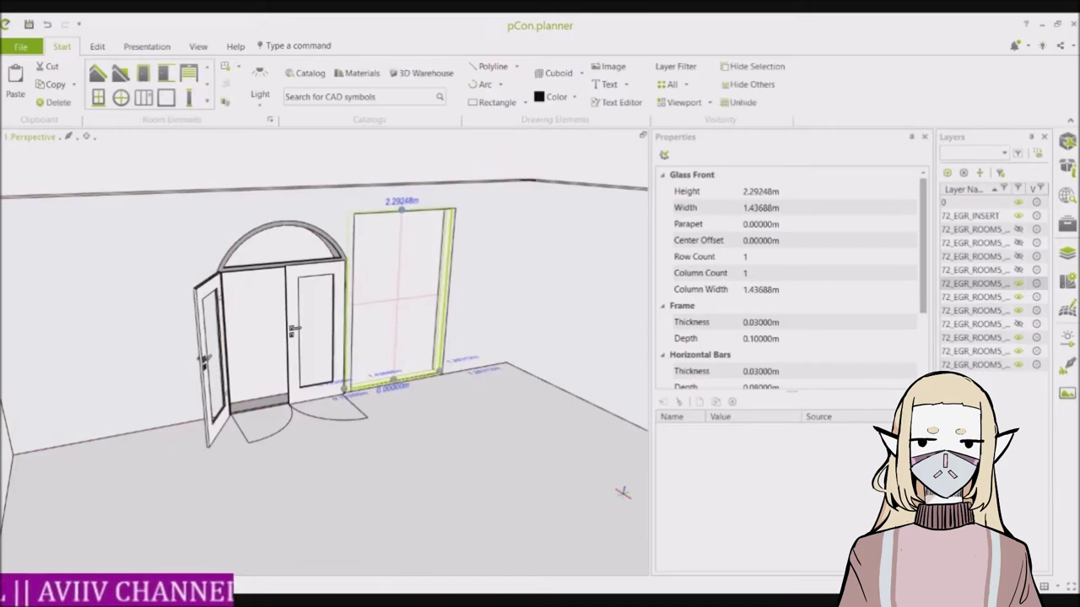
pyautogui.moveTo(344, 389); pyautogui.dragTo(368, 384)
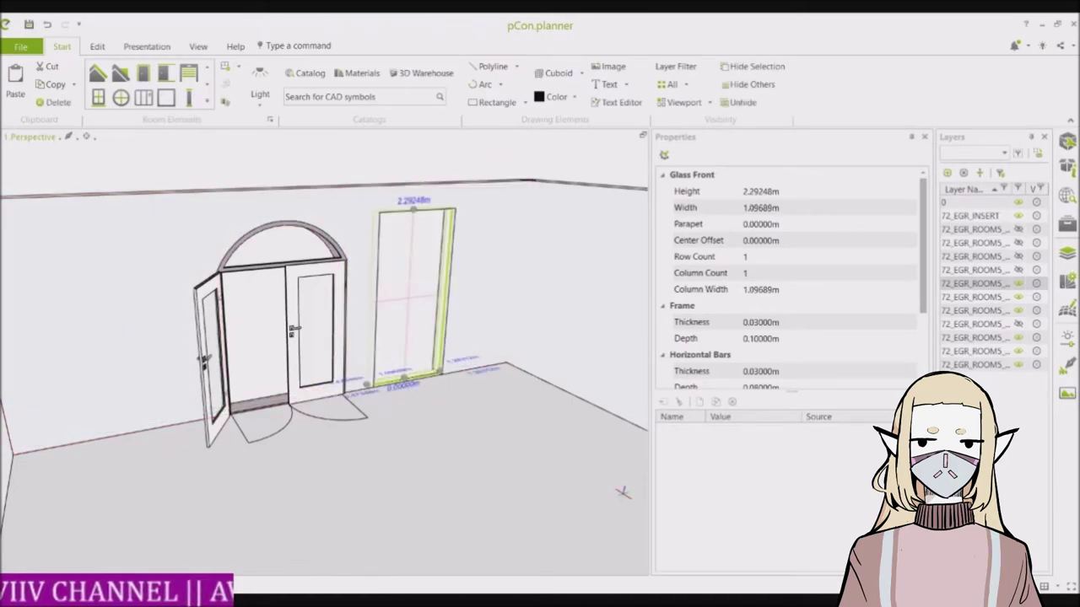
pyautogui.press('Escape')
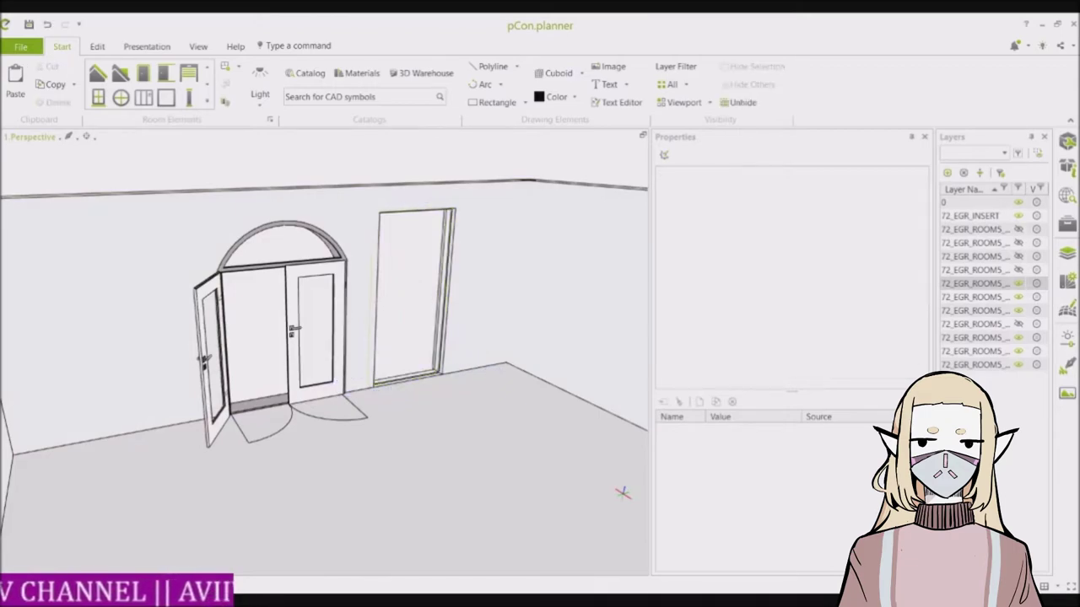
# Set the thickness of the glass front's horizontal bars to 1.03 m
pyautogui.scroll(5, 457, 233)
pyautogui.scroll(-3, 324, 354)
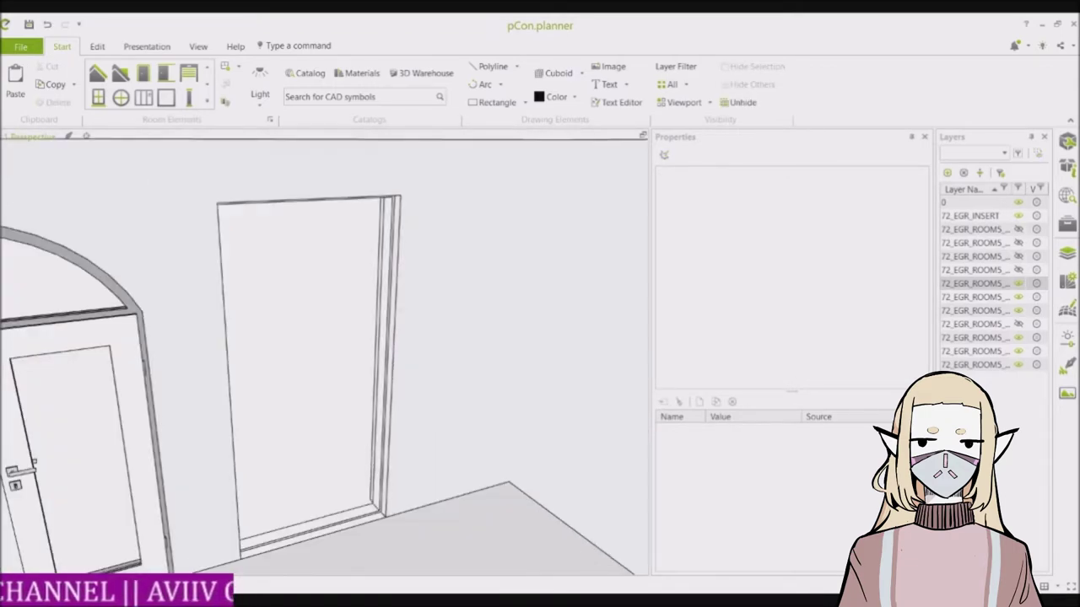
pyautogui.click(310, 362)
pyautogui.scroll(-3, 793, 287)
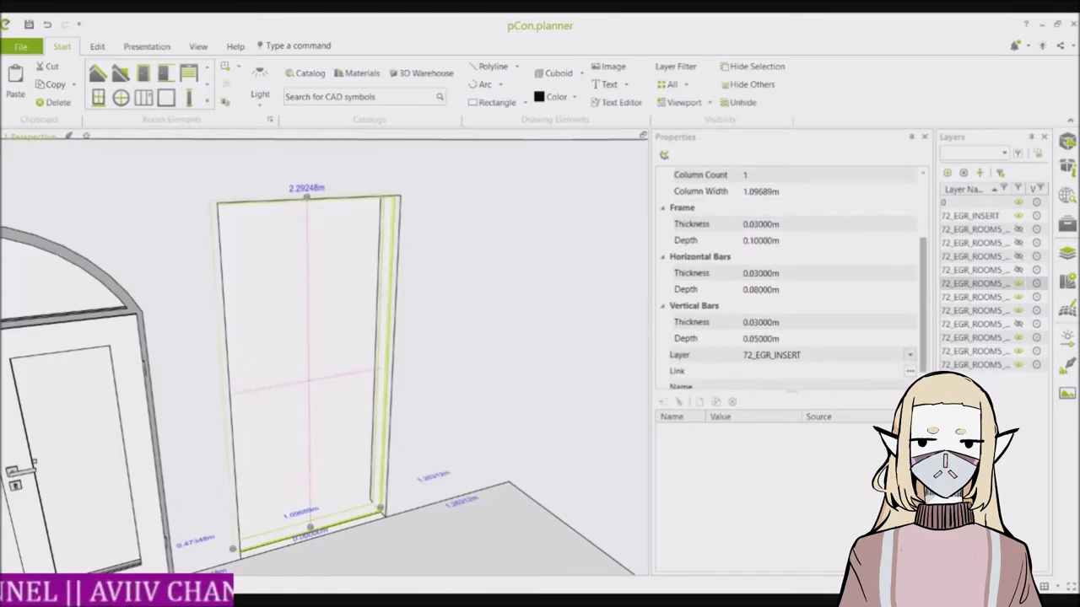
pyautogui.click(760, 266)
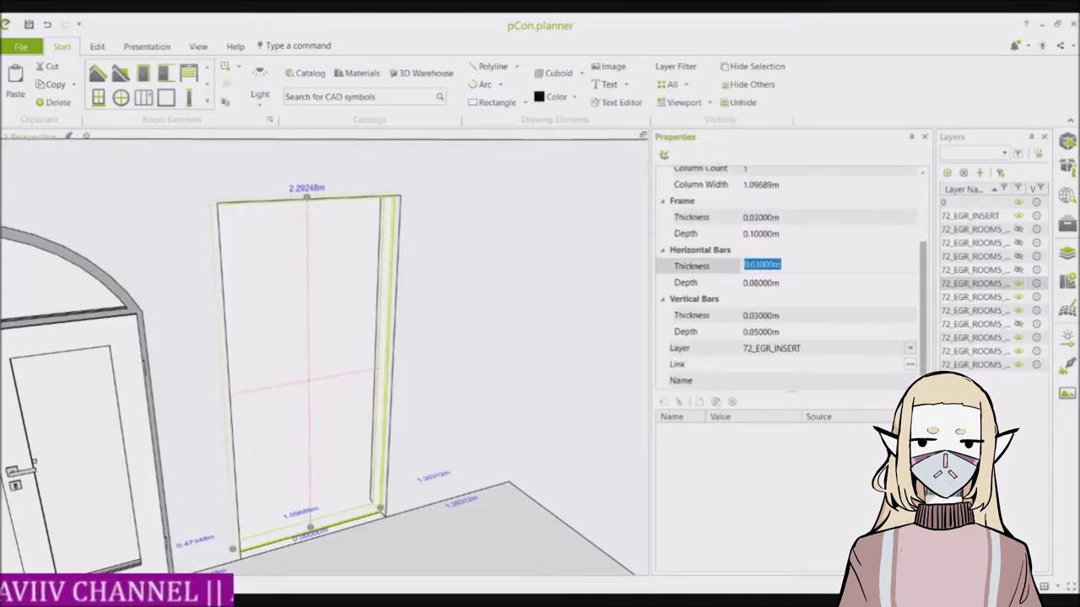
pyautogui.click(749, 266)
pyautogui.press('BackSpace')
pyautogui.write('1')
pyautogui.press('Return')
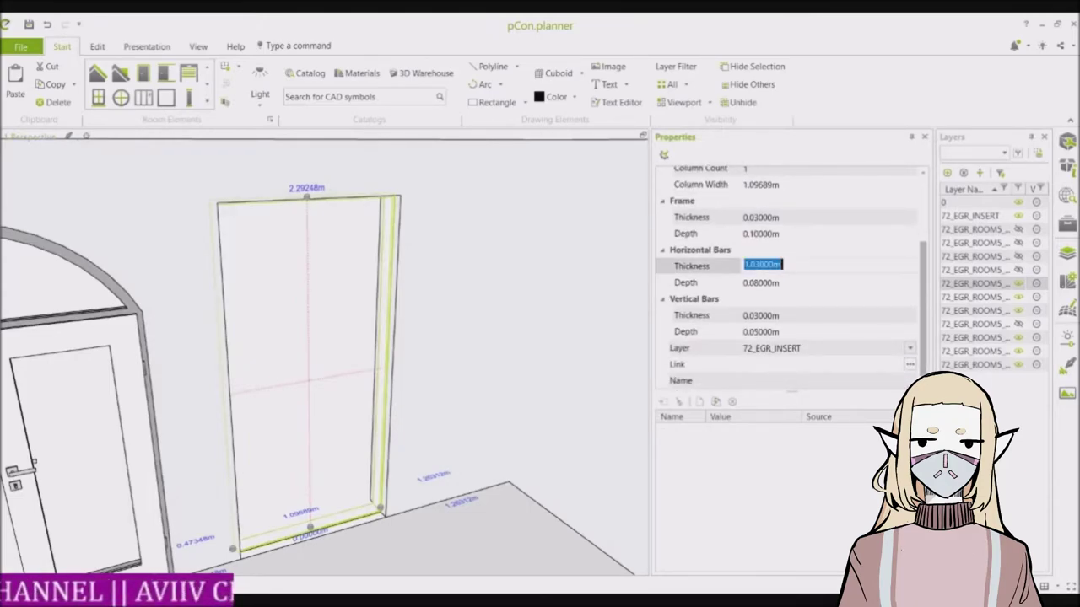
# Try dividing the glass front into 2 rows
pyautogui.scroll(3, 792, 278)
pyautogui.click(748, 257)
pyautogui.write('2')
pyautogui.press('Return')
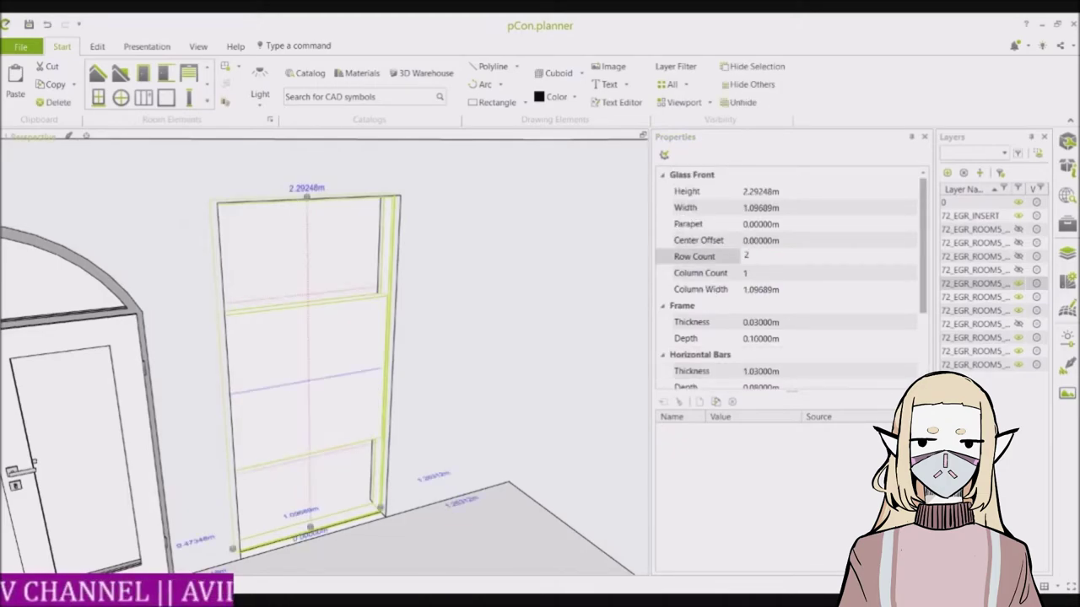
# Set the glass front's column count to 3 and its row count to 1
pyautogui.click(746, 272)
pyautogui.write('3')
pyautogui.press('Return')
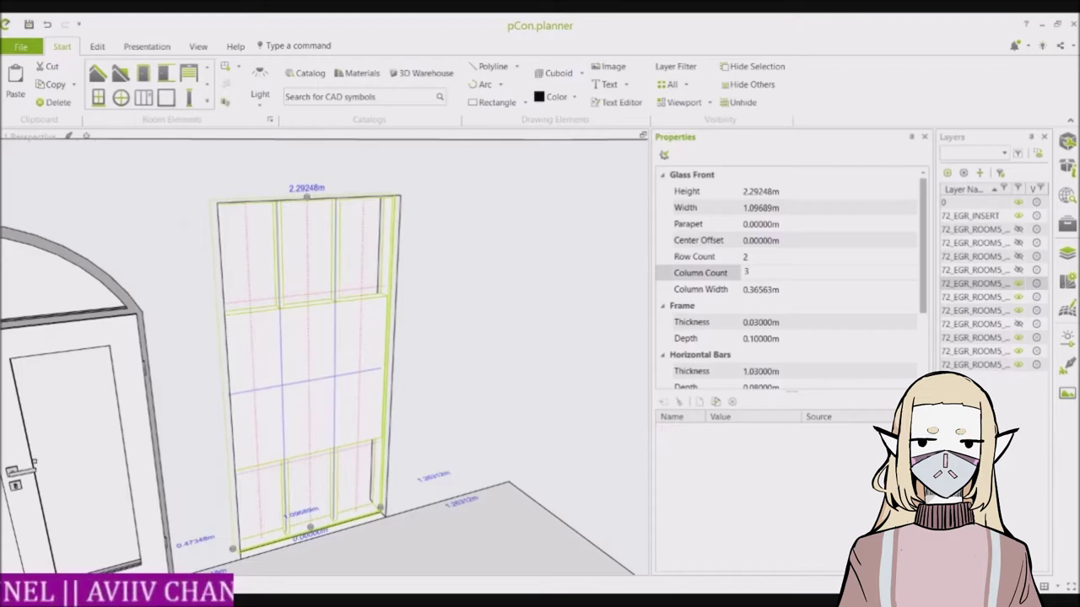
pyautogui.click(747, 257)
pyautogui.write('1')
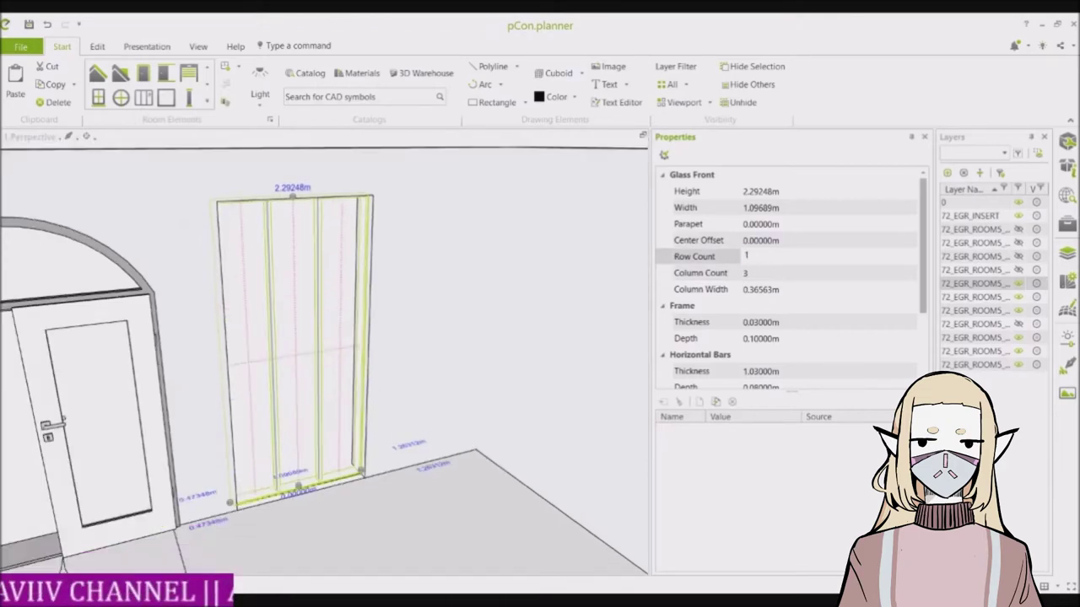
pyautogui.click(63, 563)
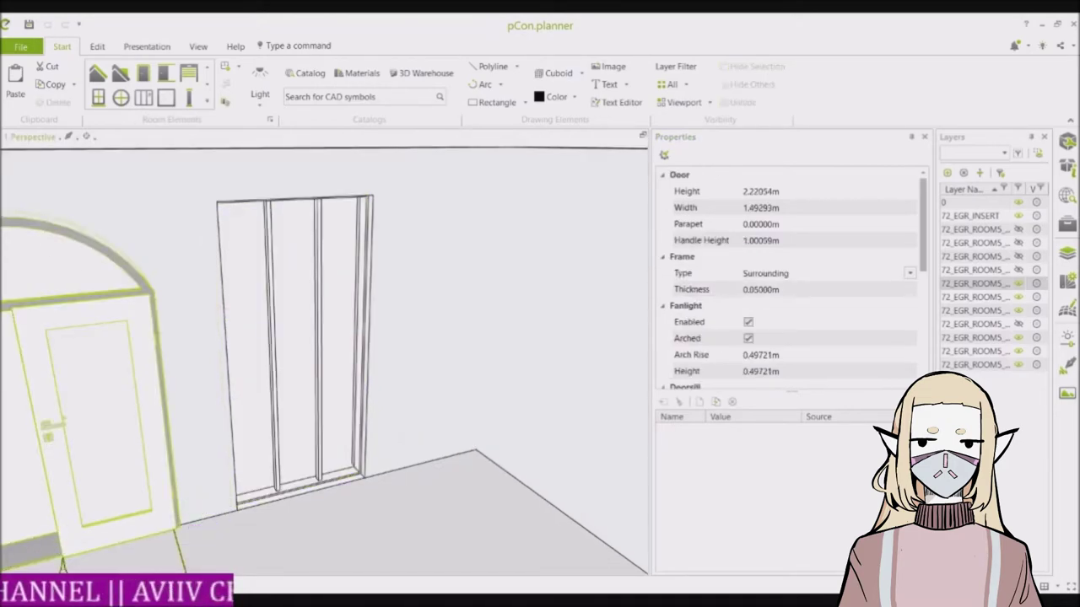
pyautogui.press('Escape')
pyautogui.scroll(-3, 448, 552)
pyautogui.scroll(3, 448, 552)
pyautogui.moveTo(448, 473)
pyautogui.mouseDown(button='middle')
pyautogui.moveTo(337, 480)
pyautogui.moveTo(372, 362)
pyautogui.moveTo(434, 473)
pyautogui.mouseUp(button='middle')
pyautogui.moveTo(429, 221); pyautogui.dragTo(436, 192, button='middle')
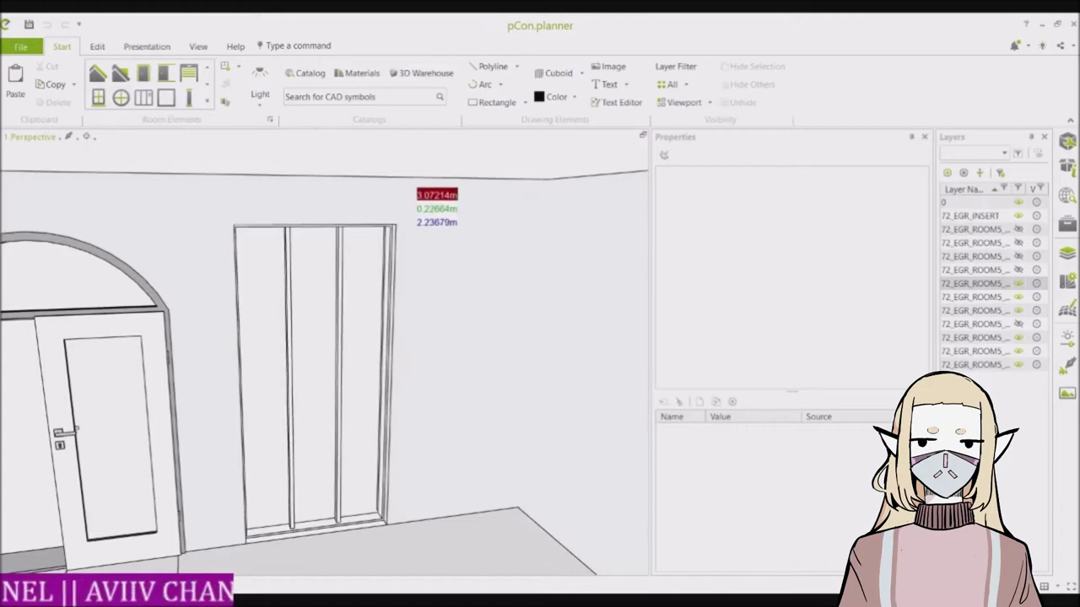
# Try placing a 1.20 m wide, 1.60 m high window over the glass front and undo the placement
pyautogui.scroll(-5, 255, 269)
pyautogui.scroll(4, 254, 269)
pyautogui.scroll(-2, 255, 269)
pyautogui.moveTo(255, 270); pyautogui.dragTo(254, 269, button='middle')
pyautogui.moveTo(411, 550); pyautogui.dragTo(641, 561, button='middle')
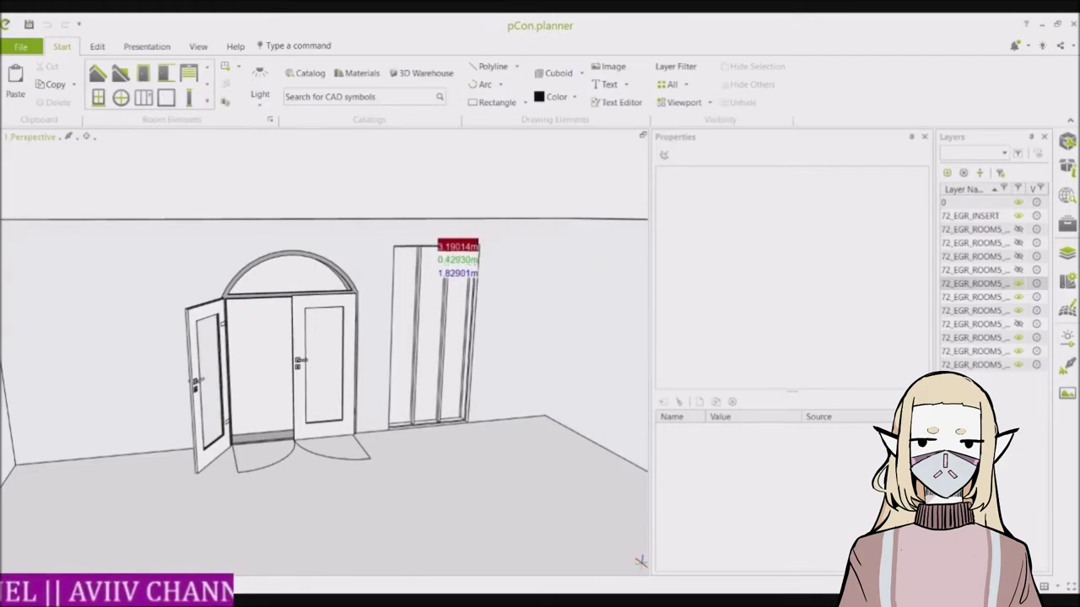
pyautogui.click(432, 246)
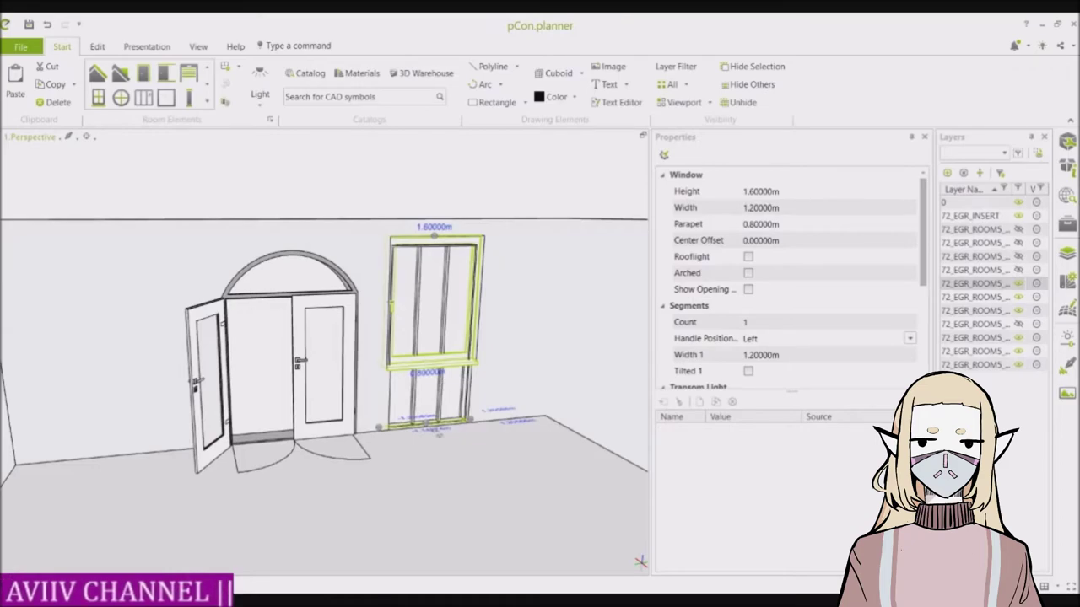
pyautogui.press('Escape')
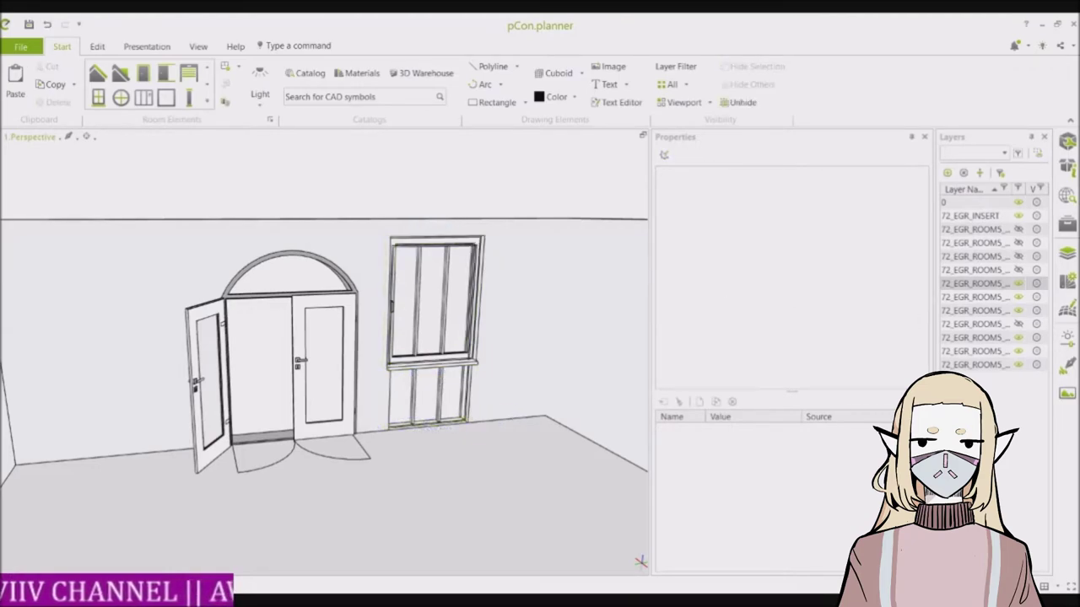
pyautogui.hotkey('ctrl', 'z')
# Copy the three-column glass front and place the copy in the same wall on the opposite side of the arched double door
pyautogui.click(444, 332)
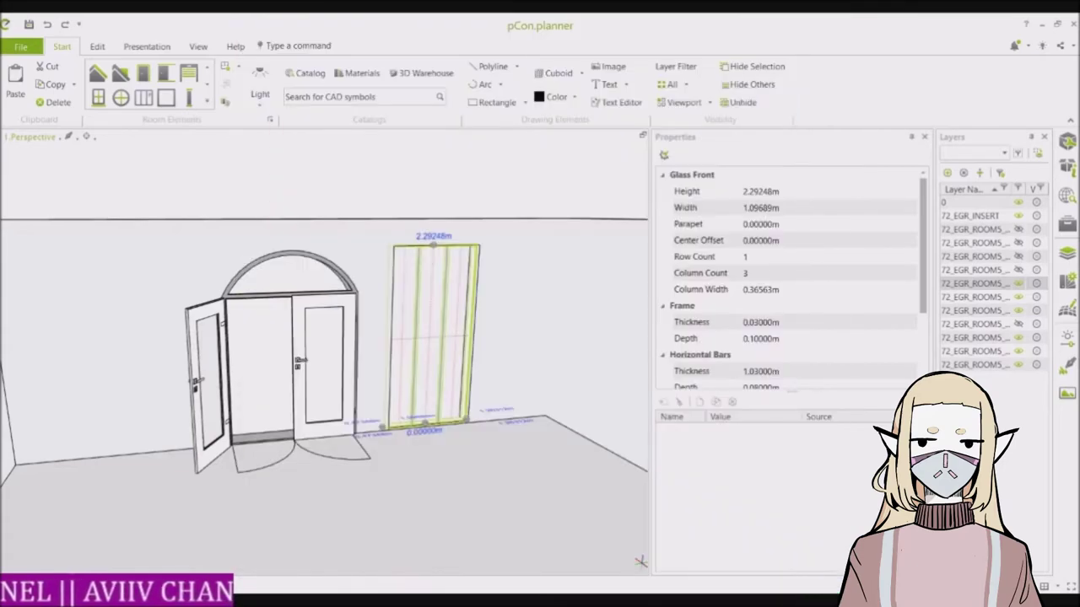
pyautogui.hotkey('ctrl', 'v')
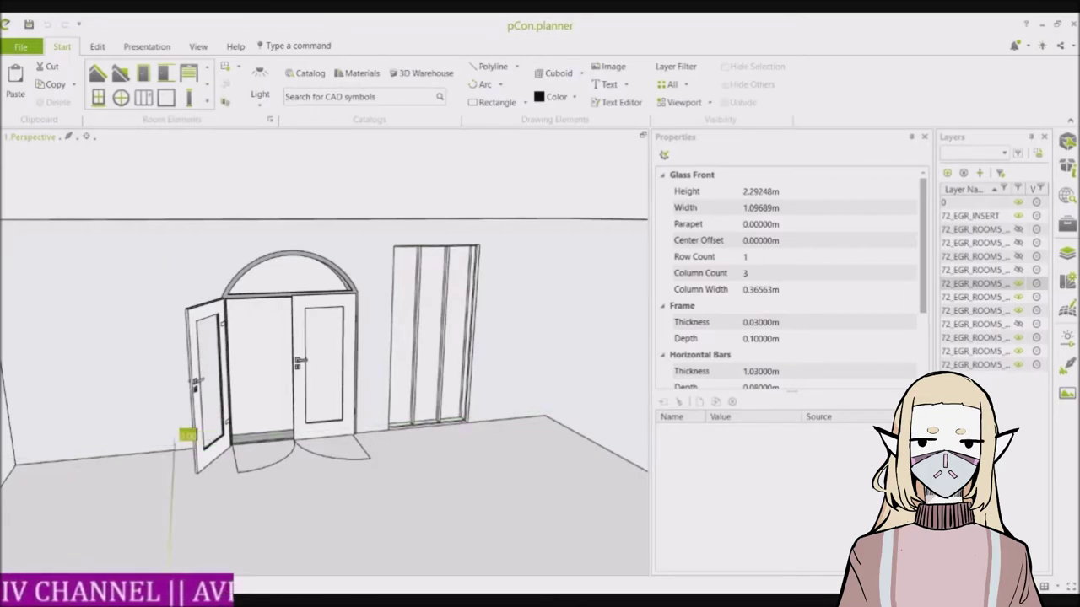
pyautogui.click(181, 441)
pyautogui.press('Escape')
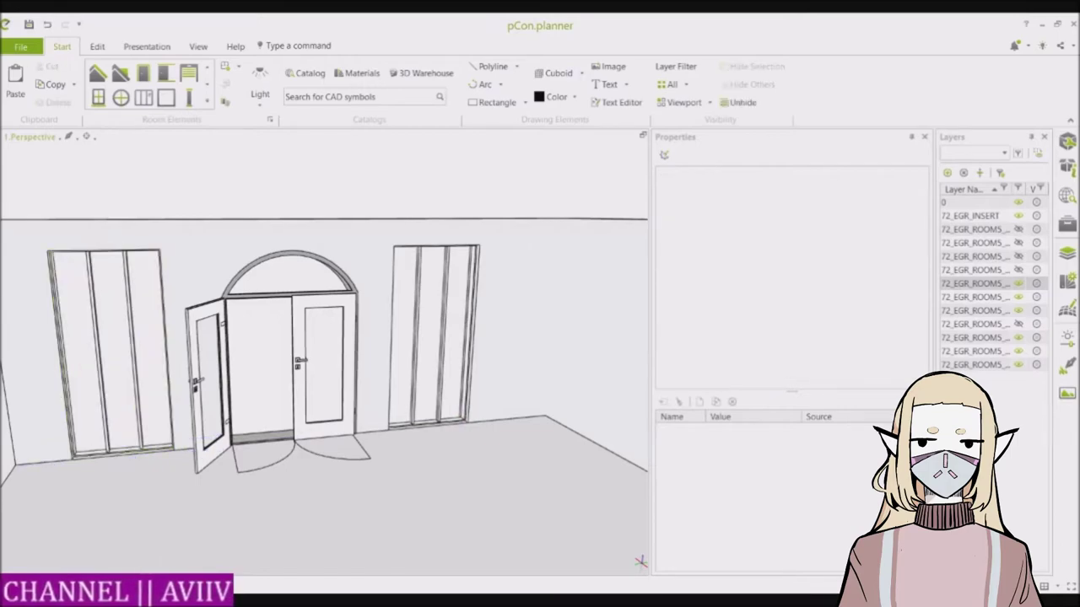
pyautogui.scroll(-2, 269, 241)
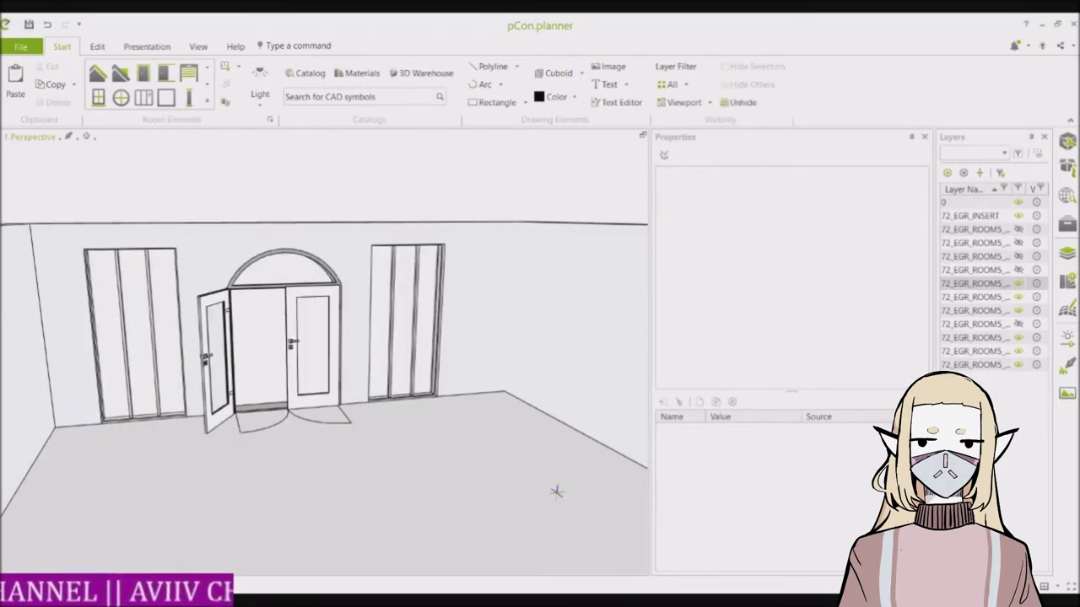
pyautogui.scroll(3, 193, 248)
pyautogui.scroll(-1, 193, 248)
pyautogui.scroll(-1, 323, 354)
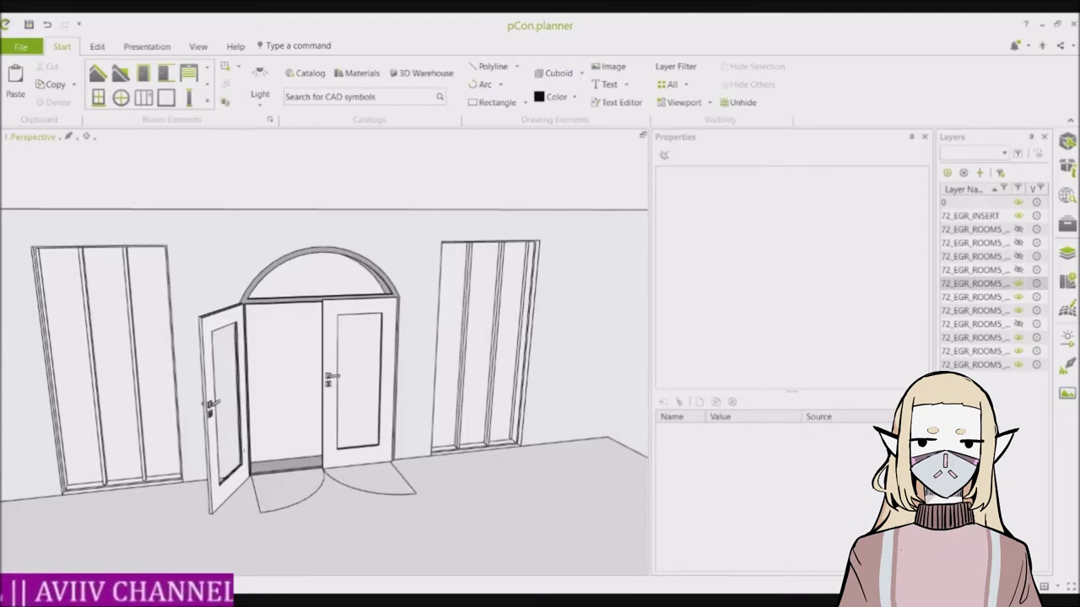
# Swing the open leaf of the arched double door to a different opening angle
pyautogui.click(216, 422)
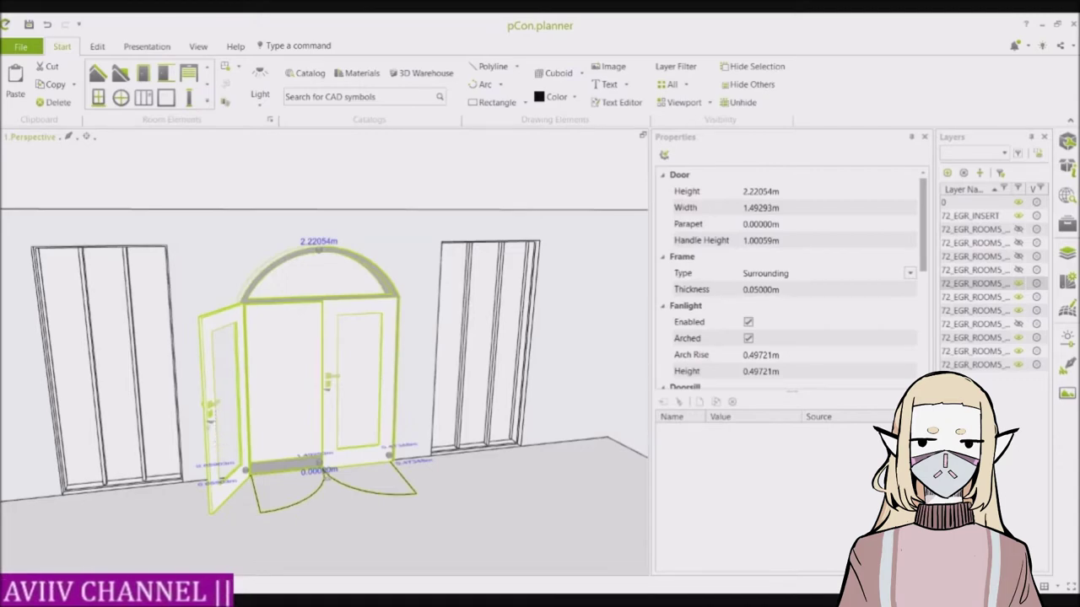
pyautogui.moveTo(211, 420); pyautogui.dragTo(172, 404)
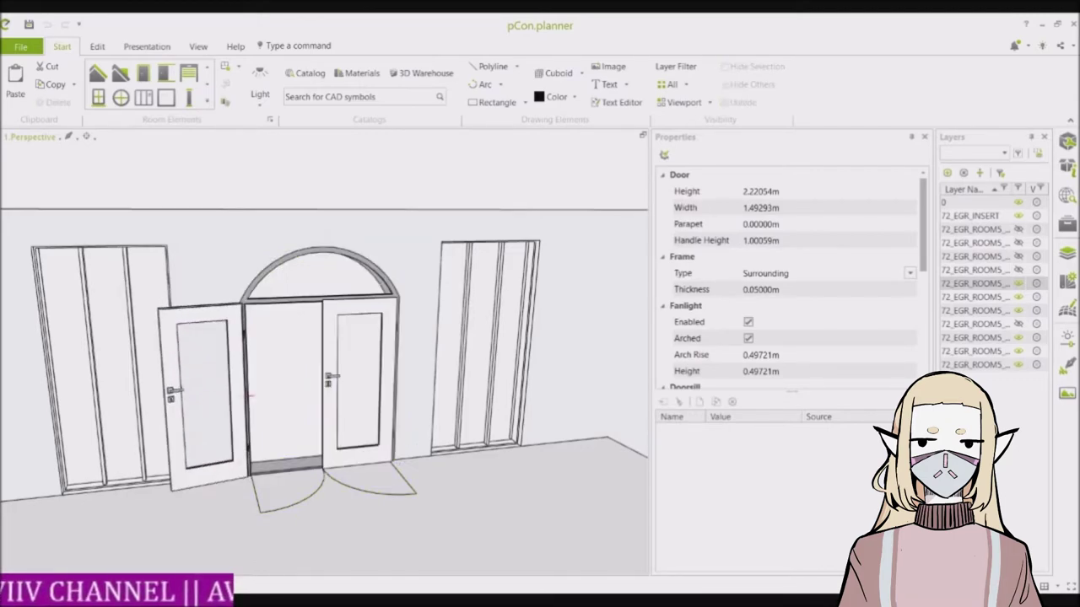
pyautogui.click(250, 396)
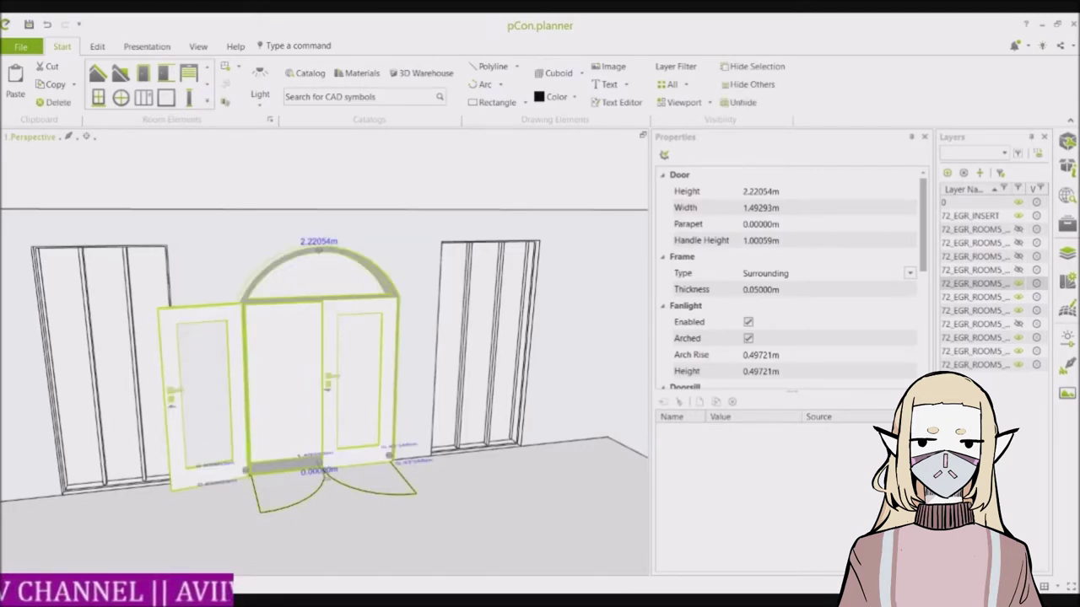
pyautogui.press('Escape')
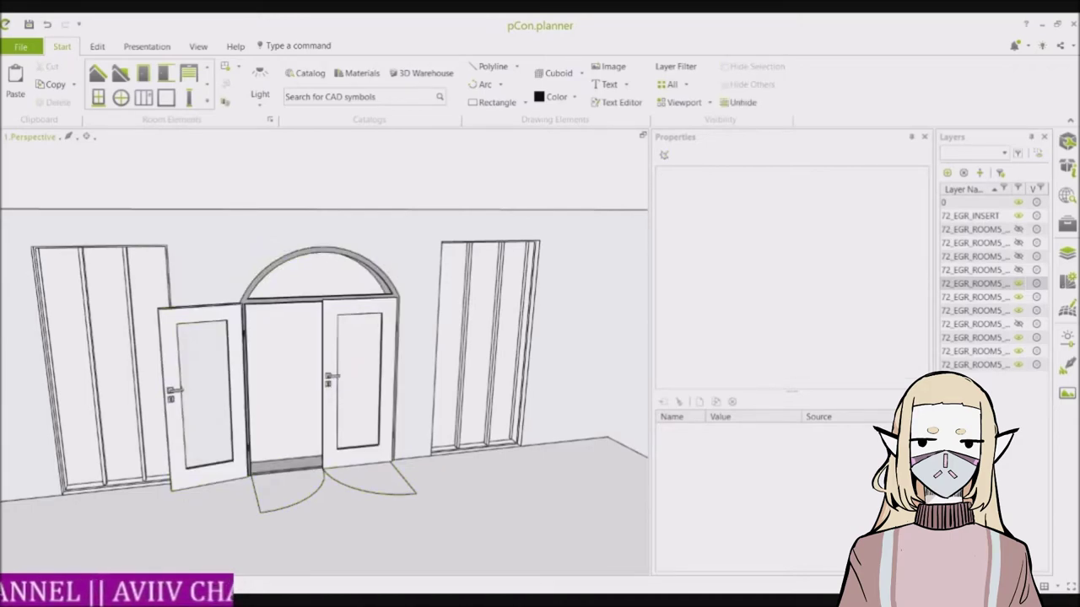
pyautogui.click(324, 405)
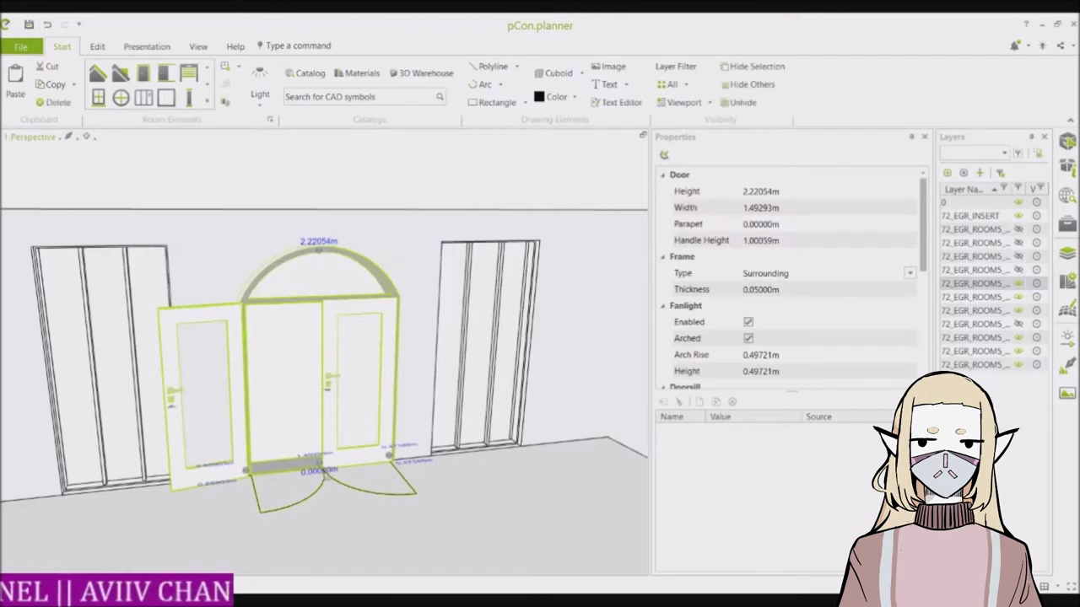
pyautogui.press('Escape')
# Add vertical blinds to the glass fronts on both sides of the double door
pyautogui.click(111, 371)
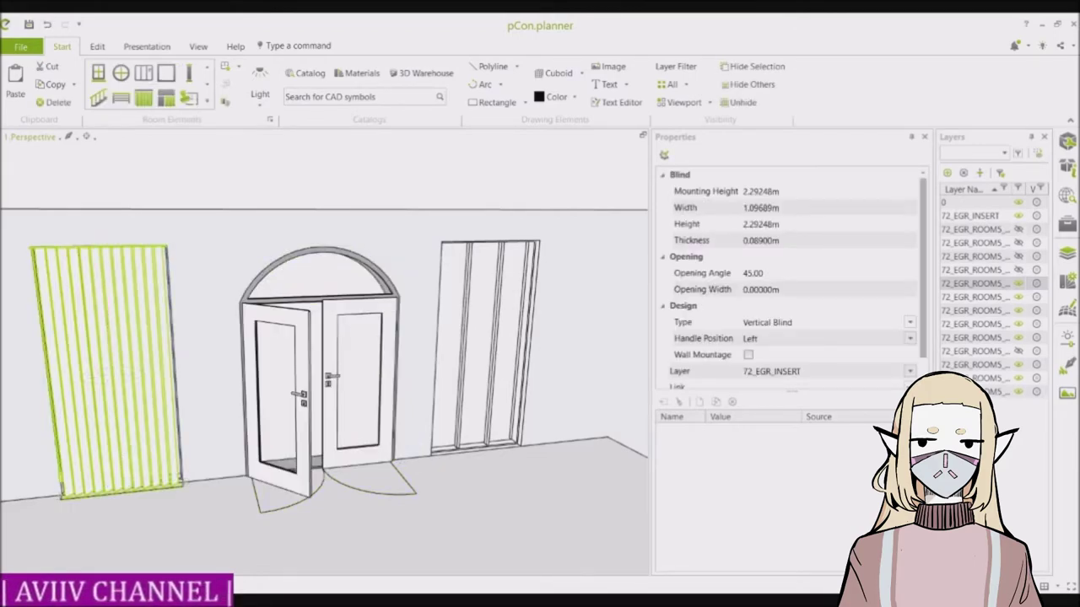
pyautogui.press('Escape')
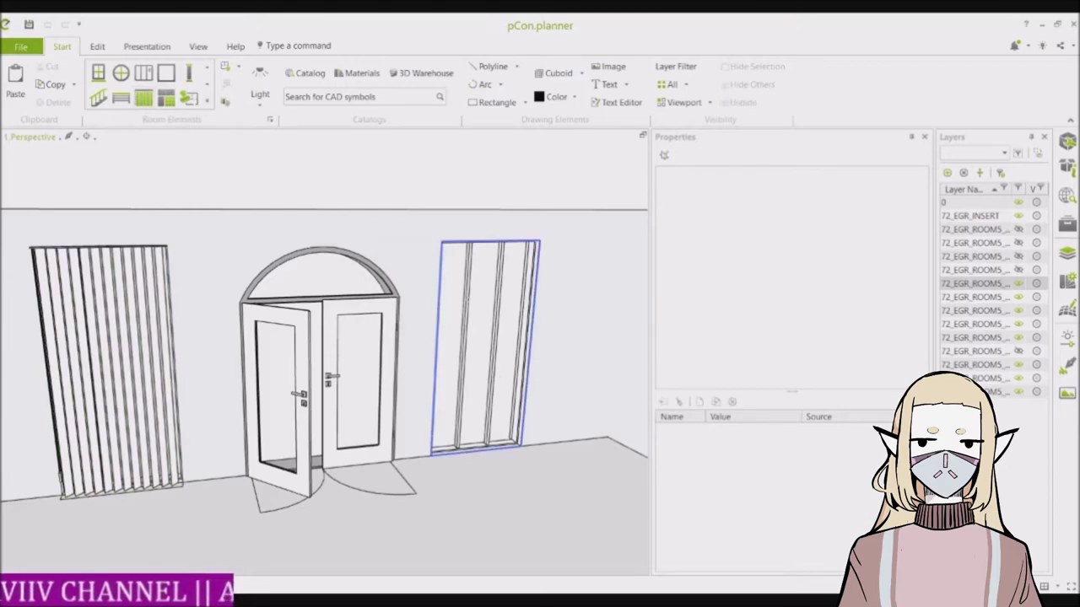
pyautogui.click(467, 303)
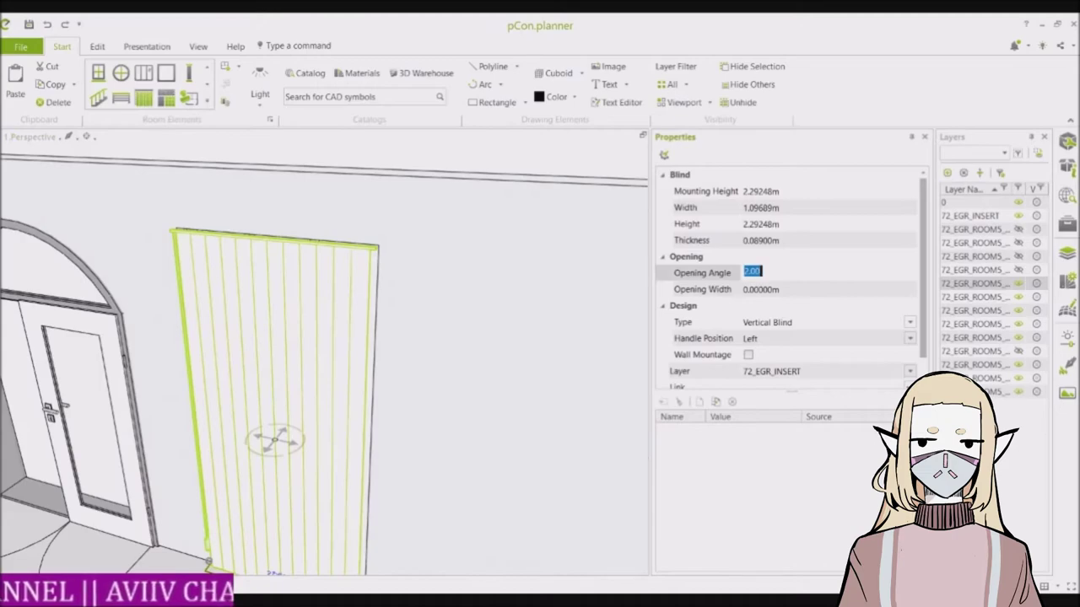
# Try an opening angle of 9 and the maximum opening width of 1.00089 m on the second vertical blind
pyautogui.write('90')
pyautogui.press('Return')
pyautogui.write('9')
pyautogui.press('Return')
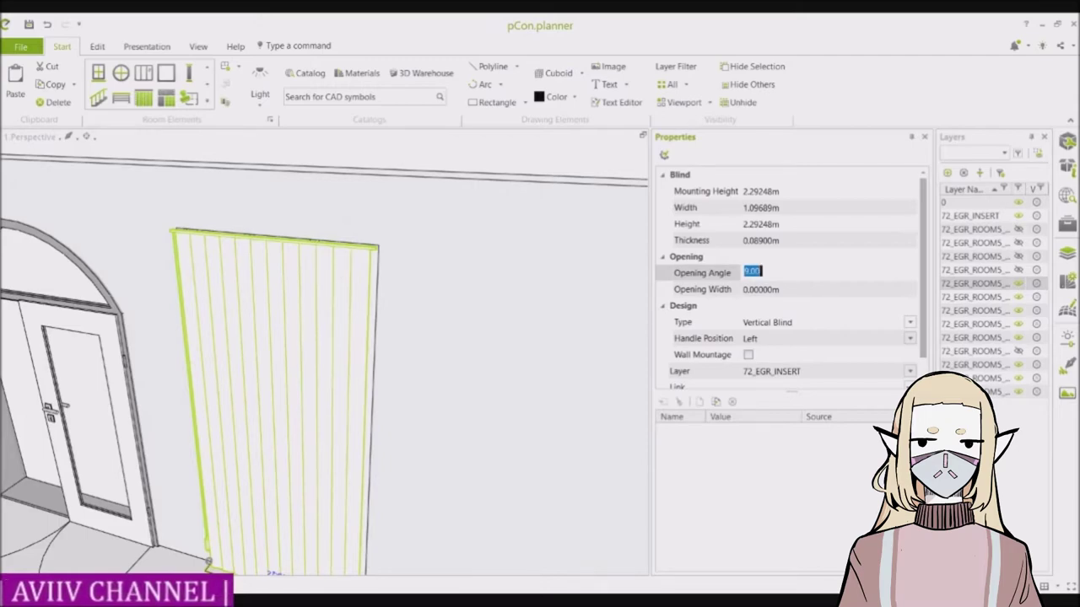
pyautogui.click(769, 288)
pyautogui.click(769, 287)
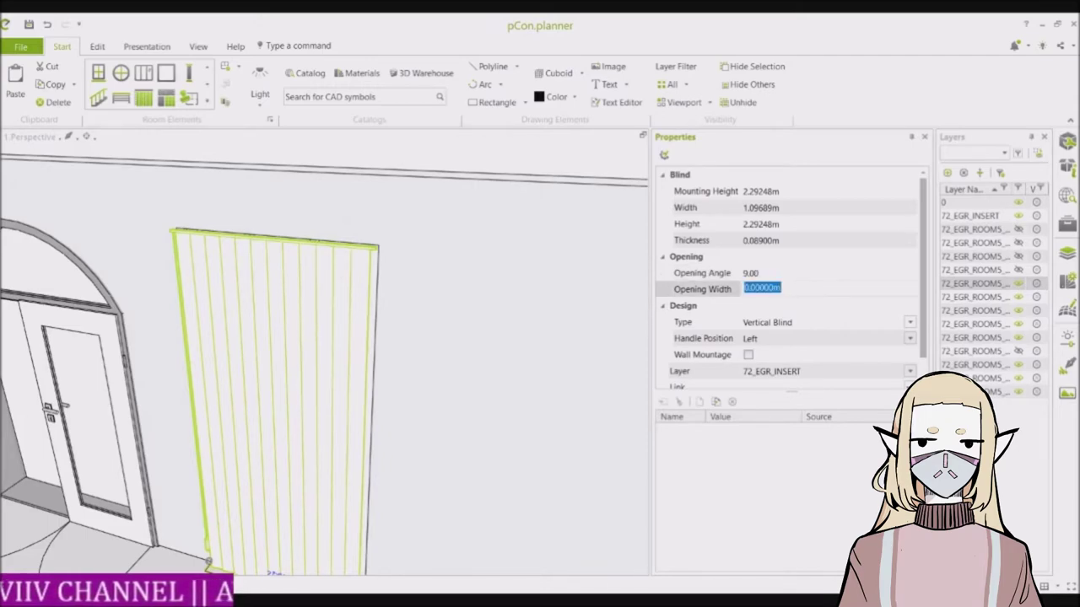
pyautogui.write('9.0')
pyautogui.press('Return')
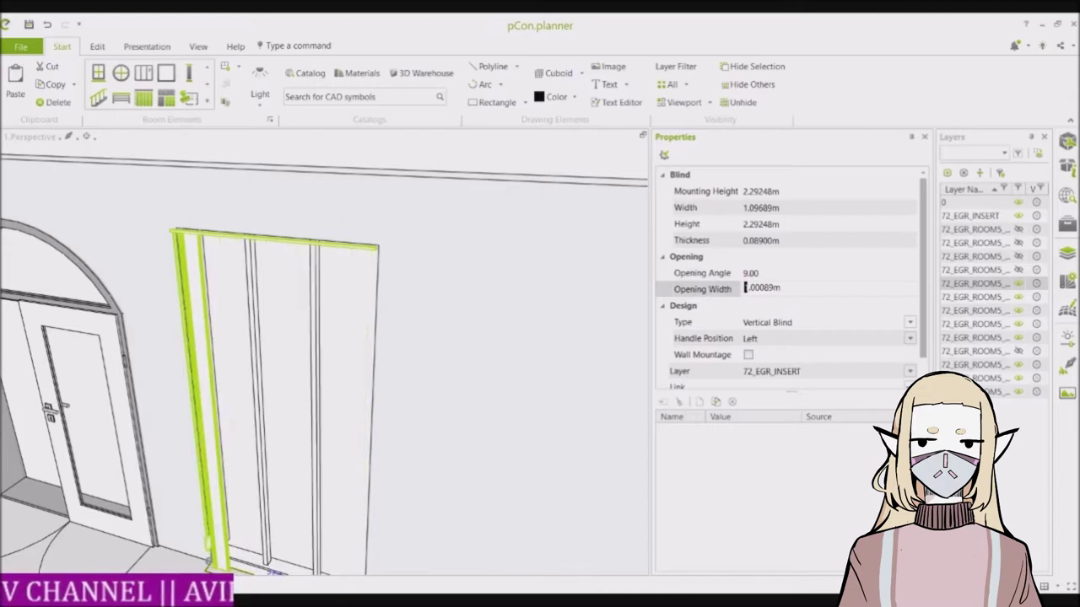
pyautogui.press('Escape')
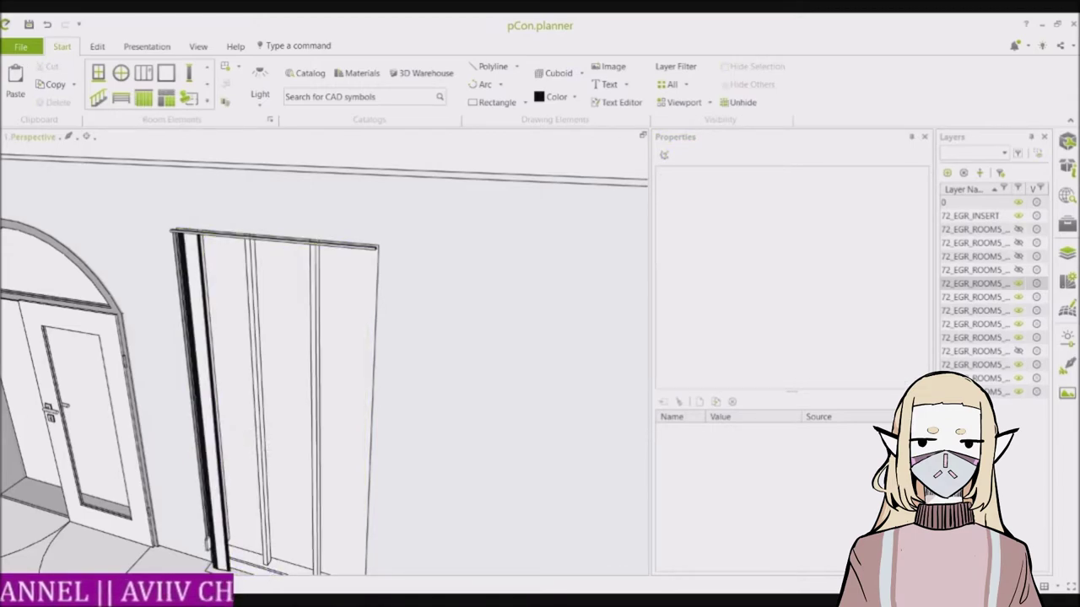
# Set the second vertical blind's opening width to 0.5 m and its opening angle to 3
pyautogui.click(196, 372)
pyautogui.click(761, 290)
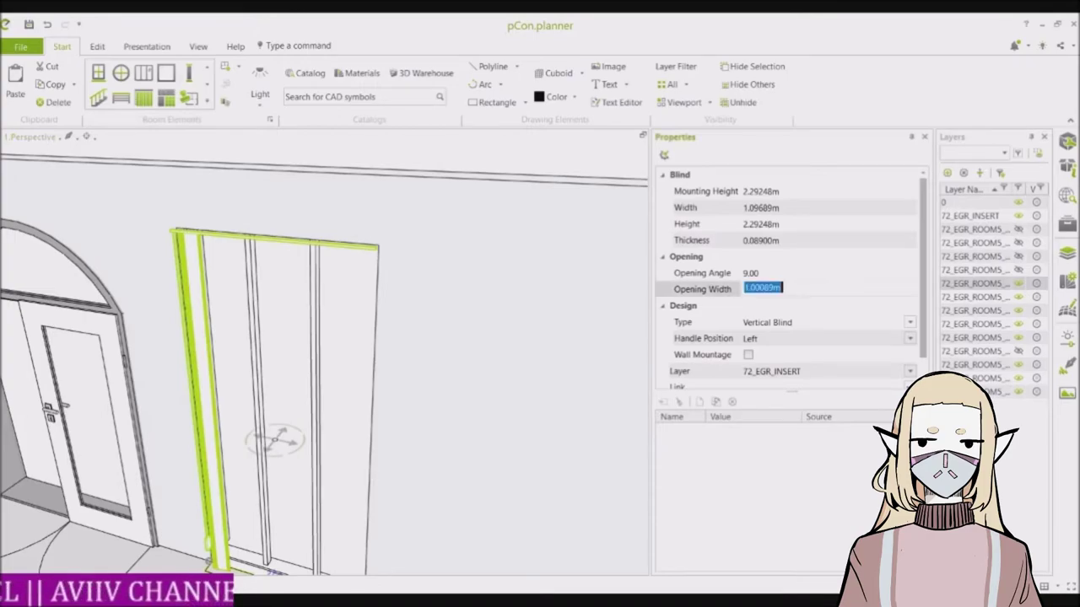
pyautogui.write('0.5')
pyautogui.press('Return')
pyautogui.click(751, 274)
pyautogui.write('0')
pyautogui.press('Return')
pyautogui.press('Escape')
# Try the Horizontal Blind and External Blind types on the second glass front's blind
pyautogui.moveTo(313, 337); pyautogui.dragTo(303, 312, button='middle')
pyautogui.click(284, 421)
pyautogui.click(910, 322)
pyautogui.click(774, 338)
pyautogui.press('Escape')
pyautogui.click(313, 294)
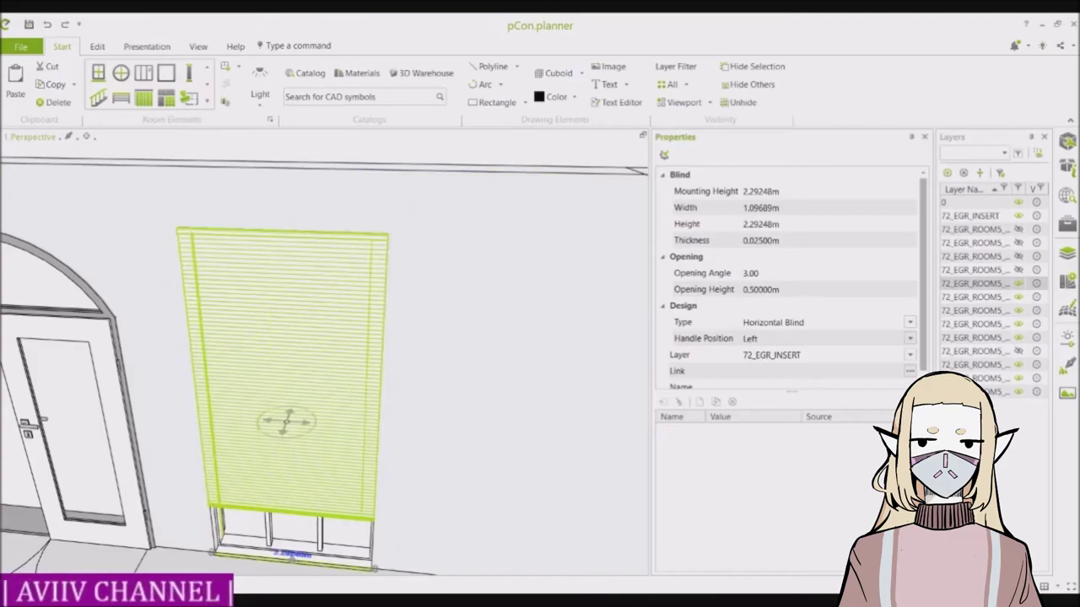
pyautogui.press('Down')
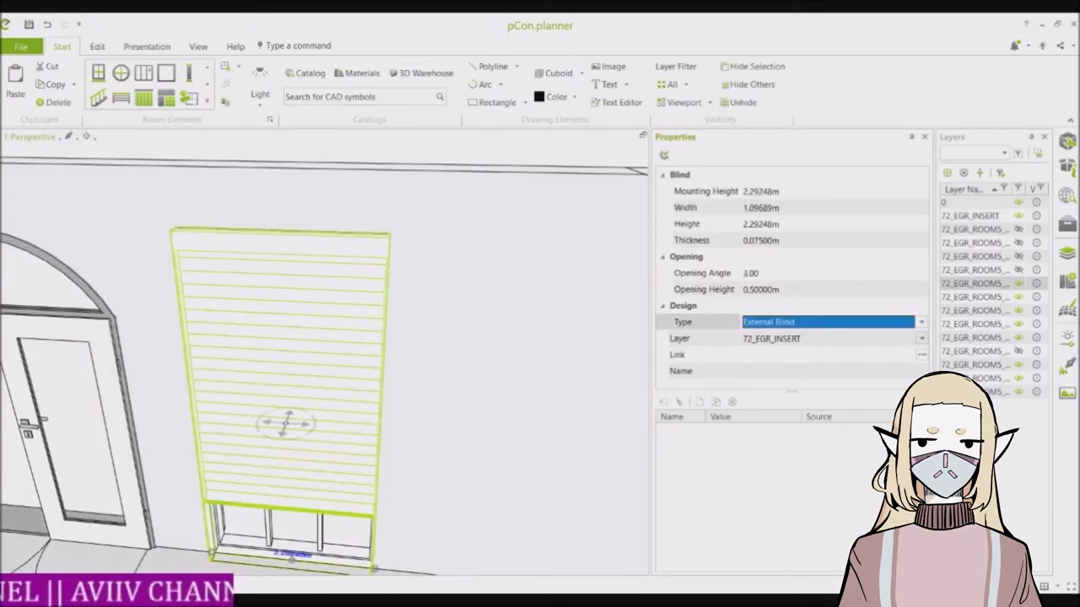
pyautogui.press('Down')
pyautogui.scroll(-1, 793, 304)
pyautogui.click(748, 331)
# Set the blind's type back to Vertical Blind and its handle position to None
pyautogui.click(910, 314)
pyautogui.click(749, 355)
pyautogui.click(793, 339)
pyautogui.press('Down')
pyautogui.press('Down')
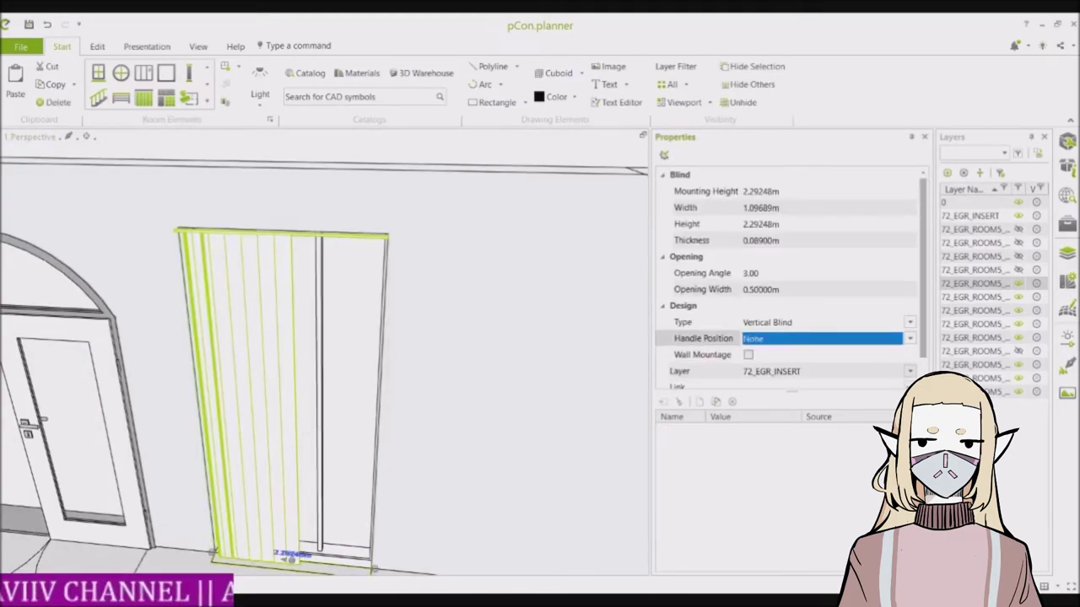
pyautogui.press('Escape')
# Draw a staircase about 1.31 m wide, 2.62 m deep and 3.04 m high along the room's side wall
pyautogui.moveTo(285, 422); pyautogui.dragTo(362, 397, button='middle')
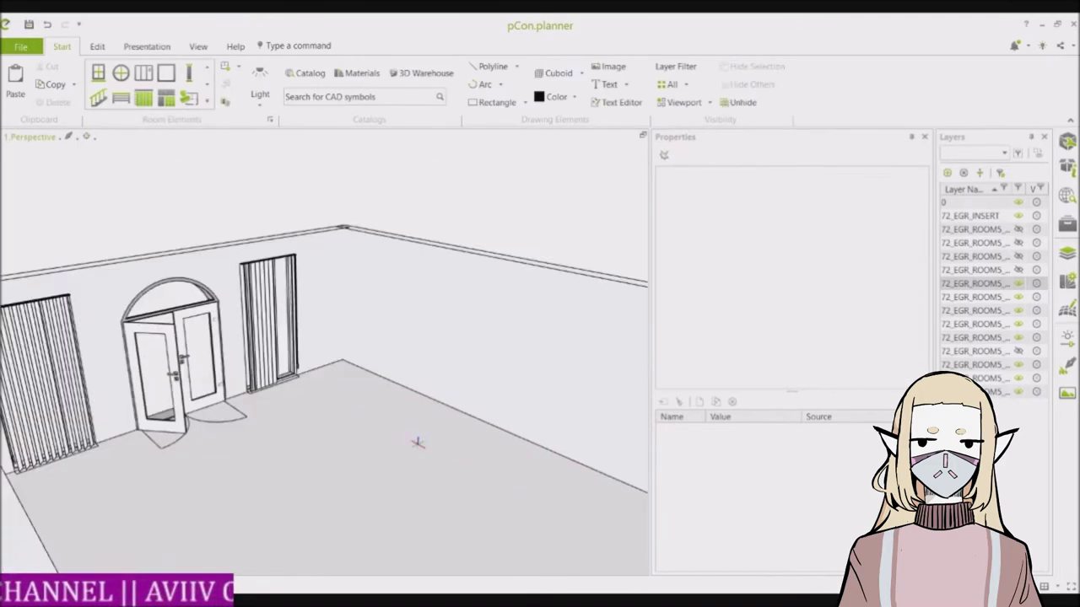
pyautogui.moveTo(419, 441); pyautogui.dragTo(506, 524, button='right')
pyautogui.click(506, 525)
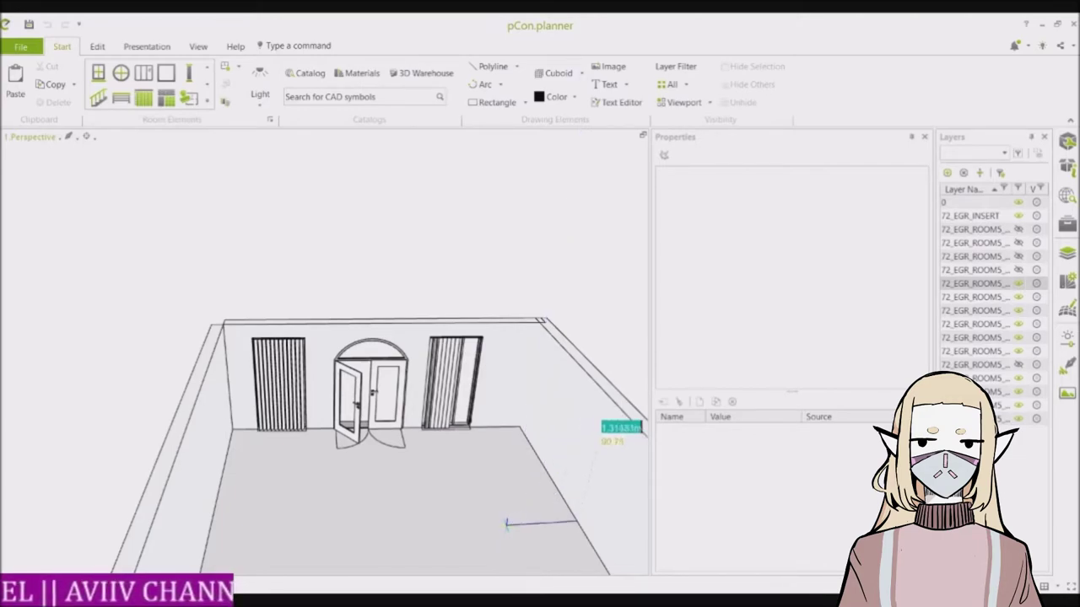
pyautogui.click(506, 523)
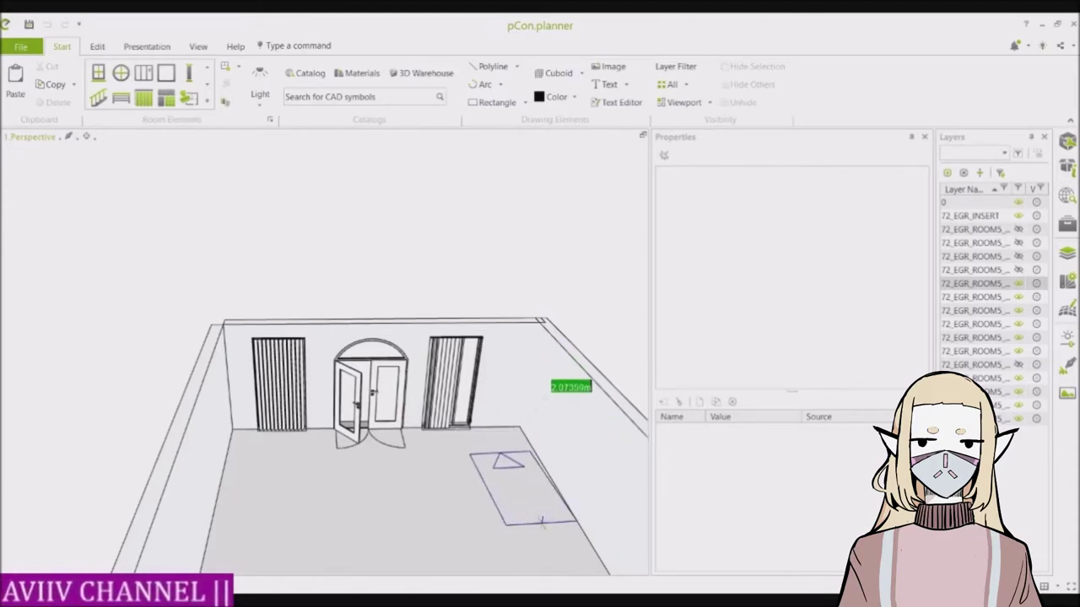
pyautogui.click(518, 437)
pyautogui.click(493, 434)
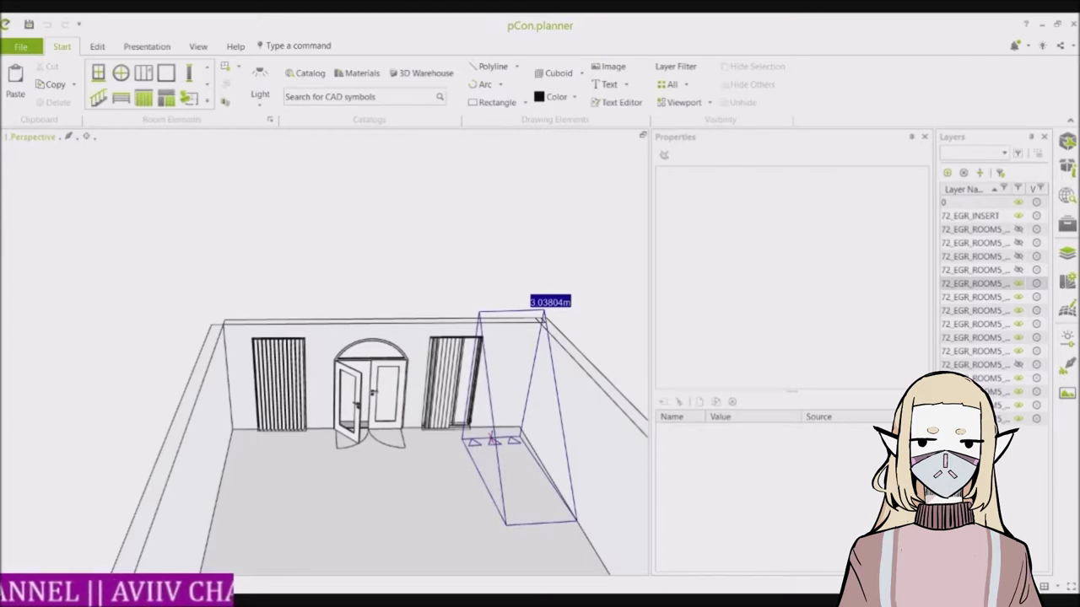
pyautogui.click(521, 361)
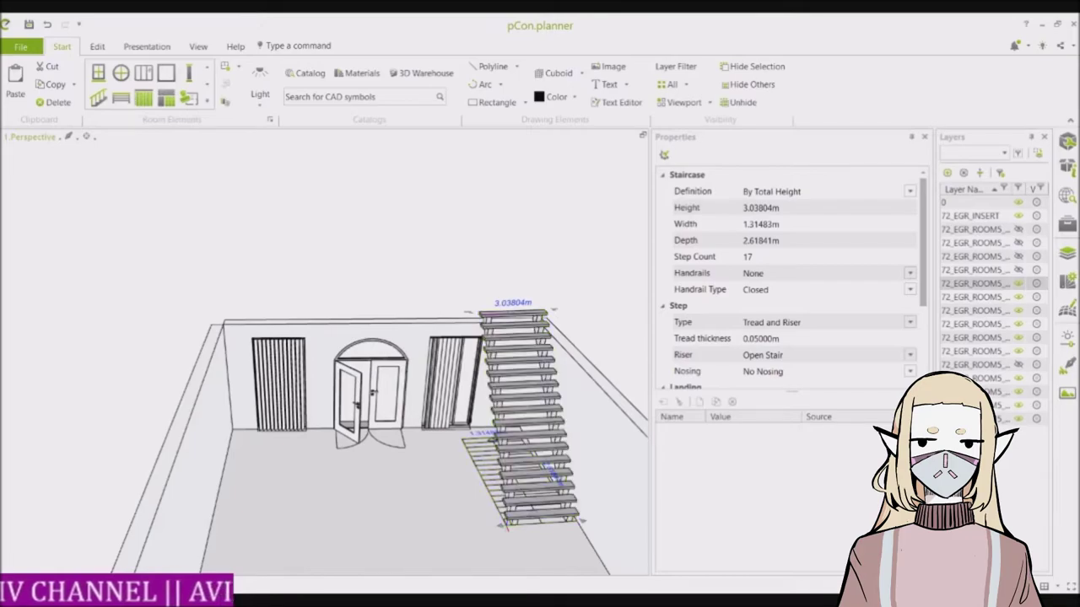
# Move the staircase away from the door wall, further into the room
pyautogui.moveTo(493, 440); pyautogui.dragTo(438, 316, button='middle')
pyautogui.scroll(-5, 506, 527)
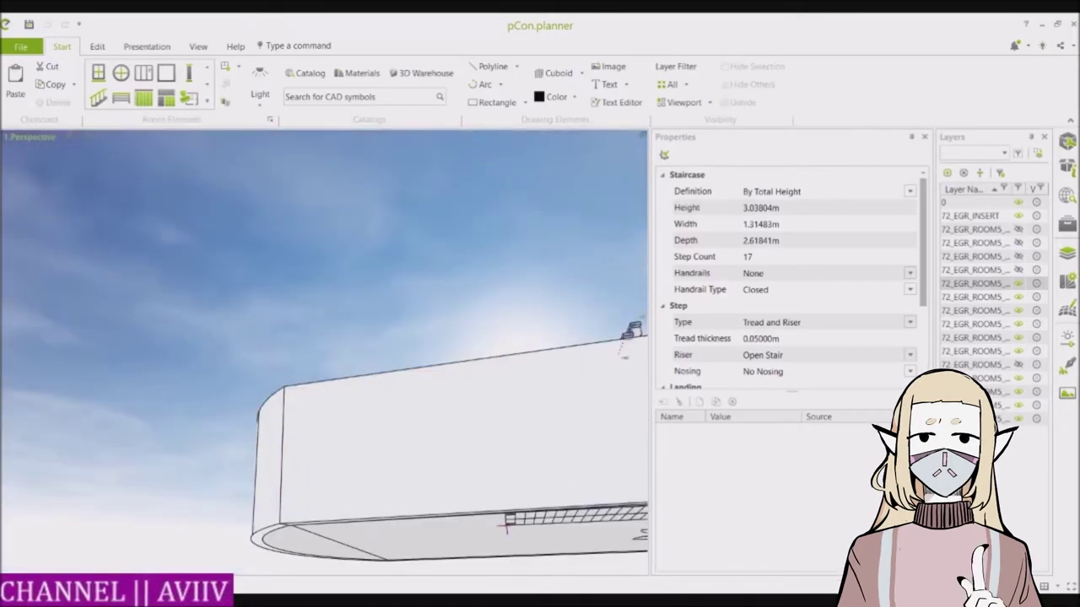
pyautogui.moveTo(506, 526); pyautogui.dragTo(603, 521, button='middle')
pyautogui.moveTo(506, 526); pyautogui.dragTo(506, 527, button='right')
pyautogui.moveTo(422, 421); pyautogui.dragTo(515, 447, button='right')
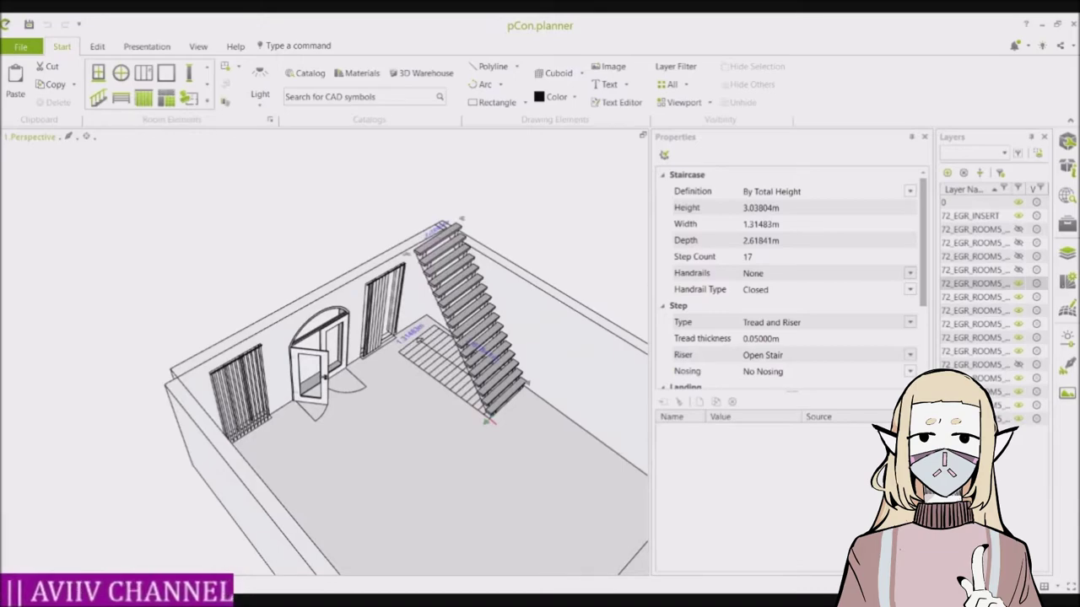
pyautogui.moveTo(469, 244); pyautogui.dragTo(509, 317)
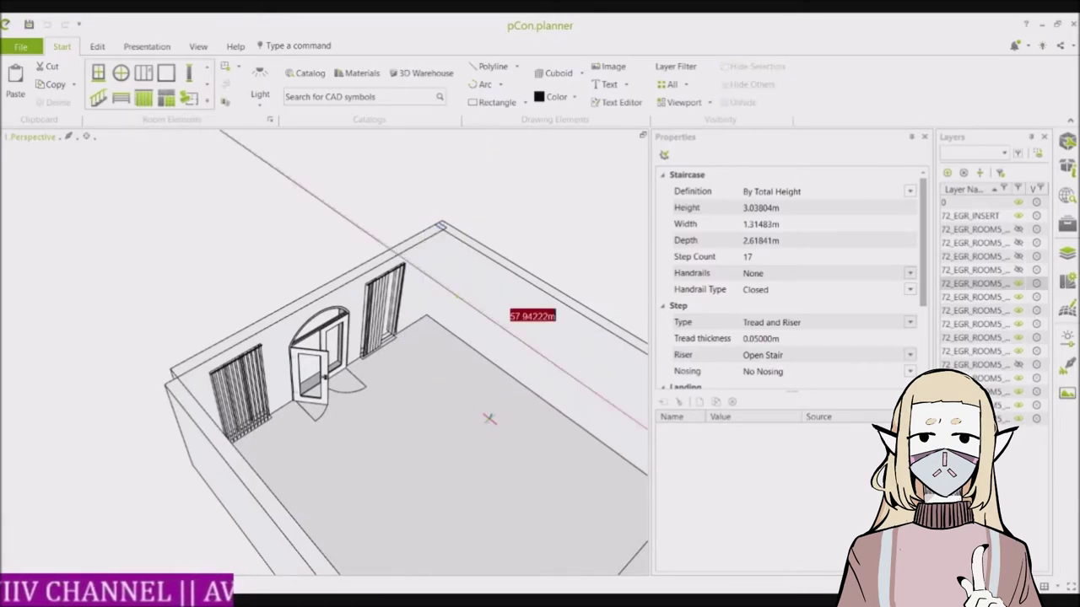
pyautogui.moveTo(489, 419); pyautogui.dragTo(490, 419)
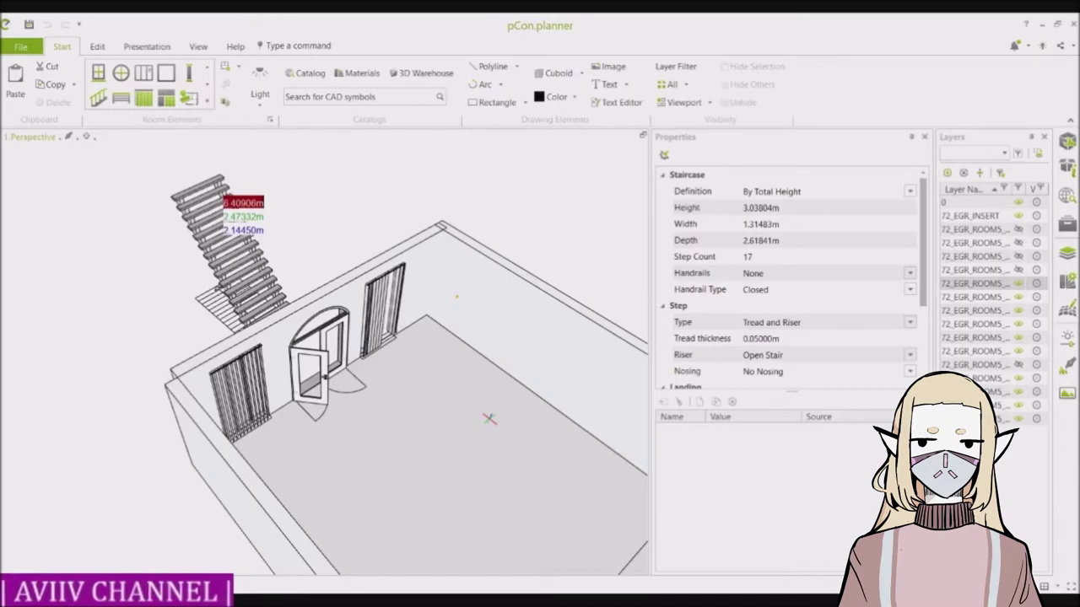
pyautogui.scroll(-2, 152, 178)
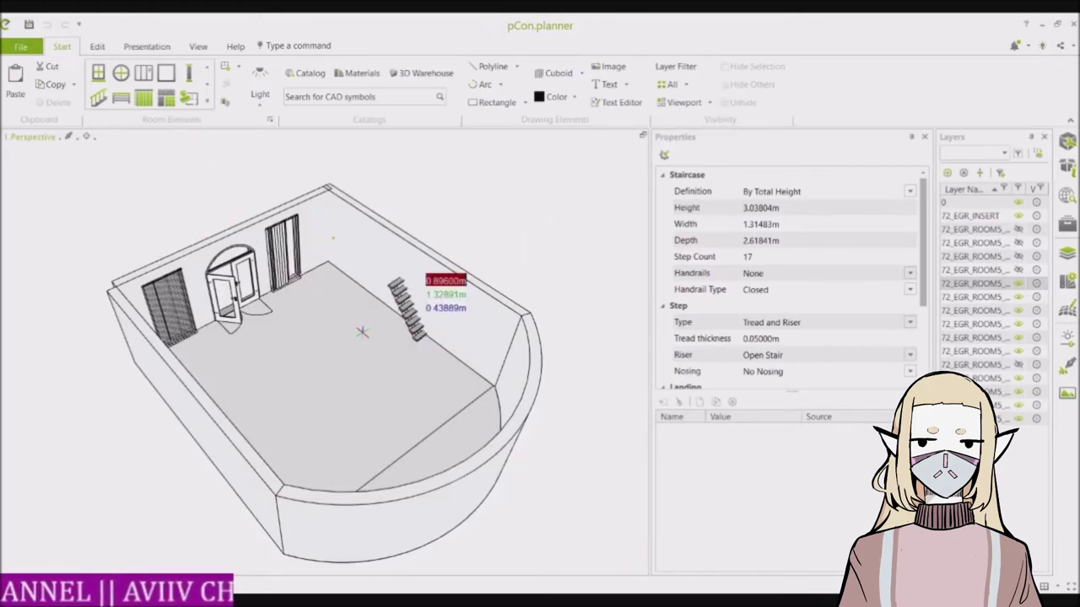
pyautogui.click(362, 332)
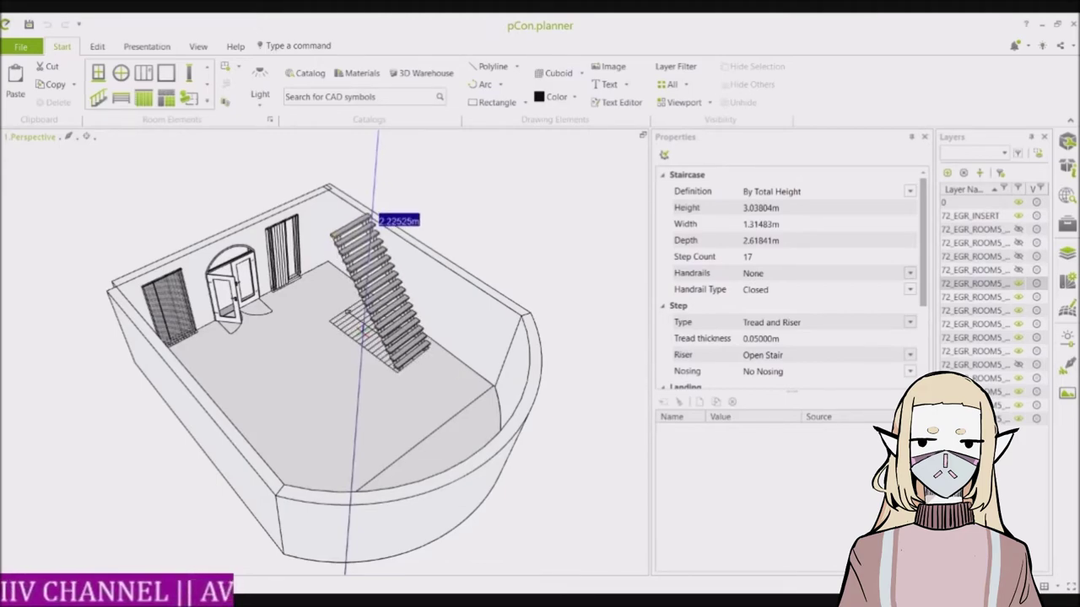
pyautogui.click(375, 217)
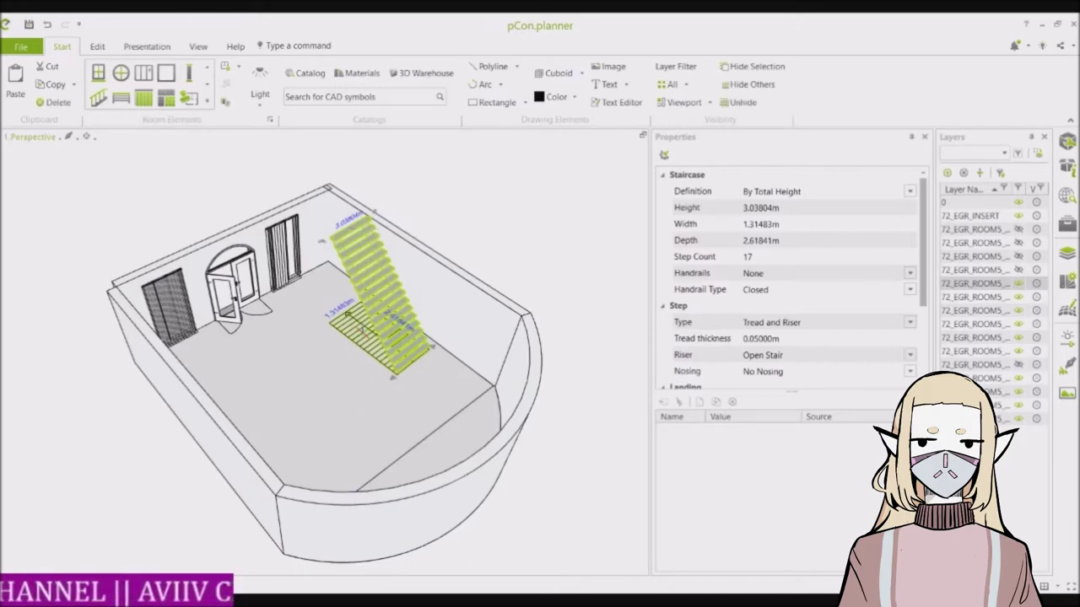
# Reposition the staircase in the top view and add a wide landing at its upper end
pyautogui.press('Escape')
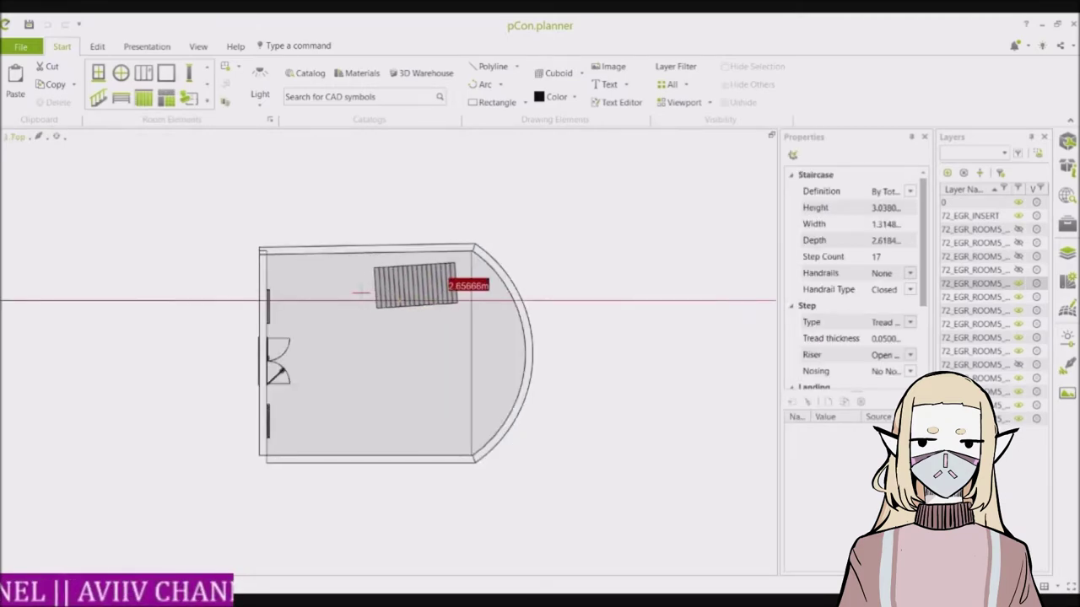
pyautogui.click(360, 292)
pyautogui.scroll(2, 360, 293)
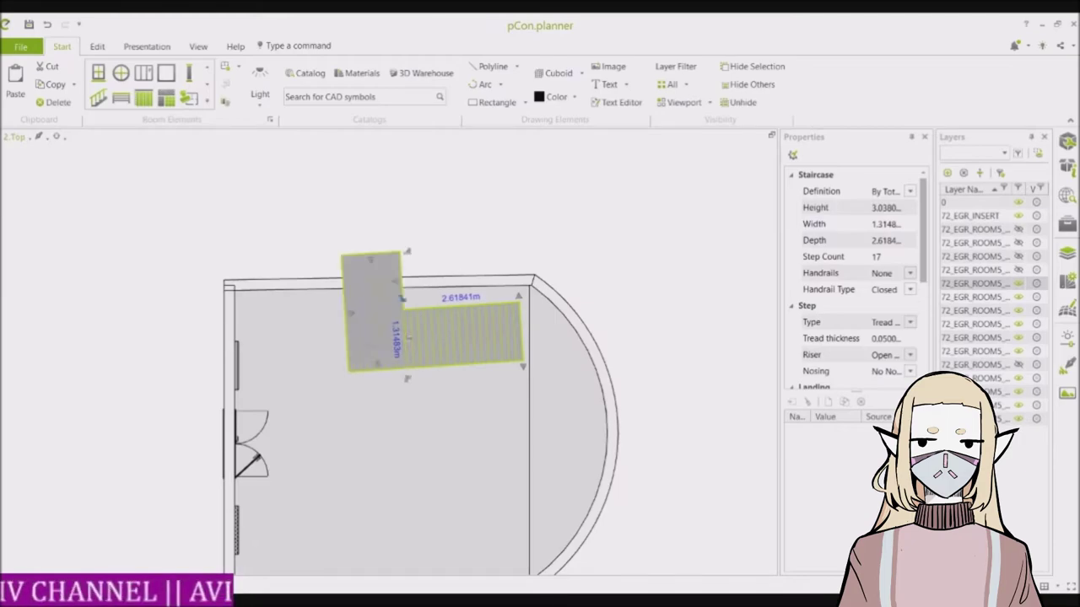
# Move the staircase fully inside the room in the top view and set its handrails to Both
pyautogui.moveTo(371, 345)
pyautogui.mouseDown()
pyautogui.moveTo(460, 276)
pyautogui.moveTo(391, 346)
pyautogui.moveTo(376, 346)
pyautogui.mouseUp()
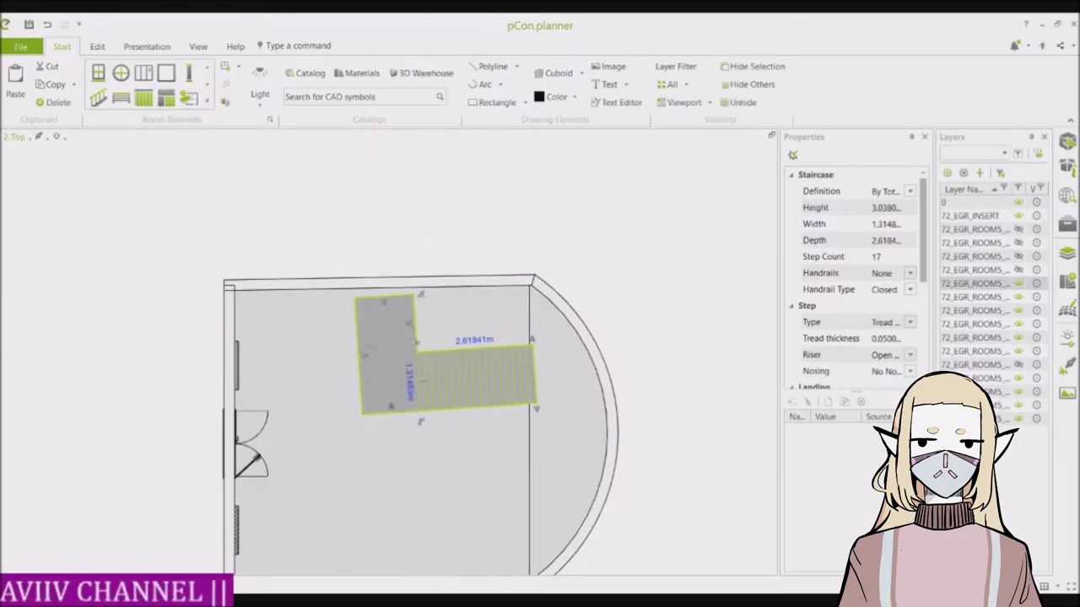
pyautogui.click(886, 299)
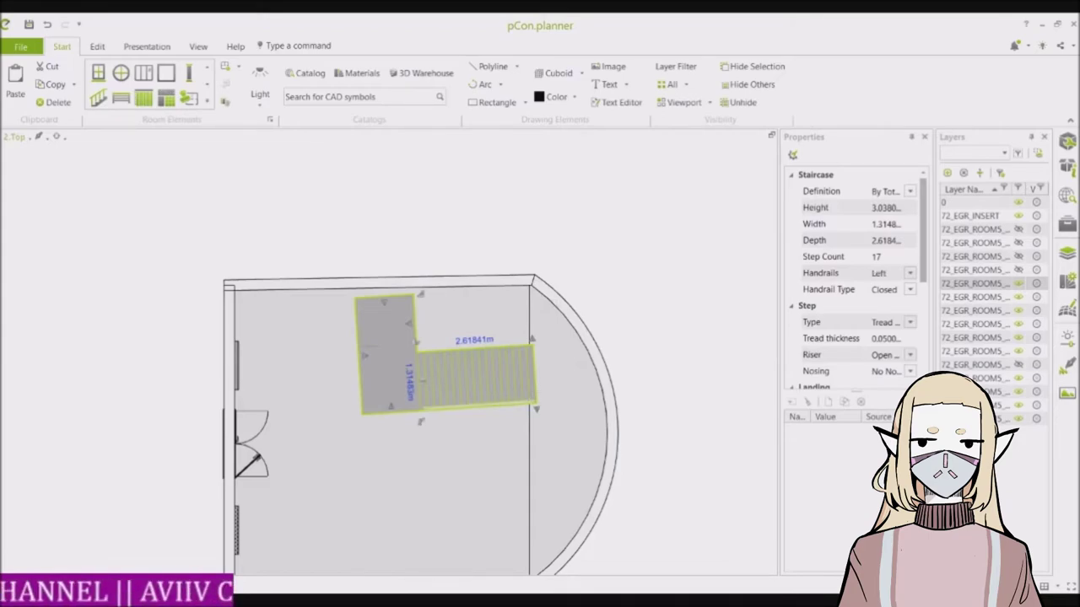
pyautogui.press('Down')
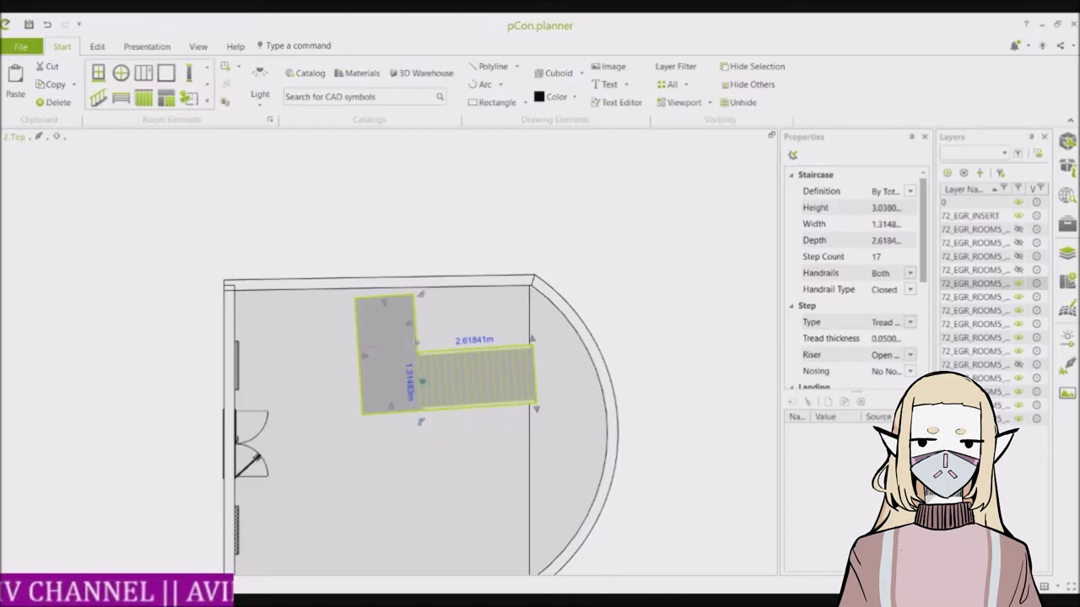
pyautogui.moveTo(414, 374)
pyautogui.mouseDown()
pyautogui.moveTo(385, 374)
pyautogui.moveTo(406, 374)
pyautogui.mouseUp()
# Rotate the staircase by 180 degrees and move it near the corner where the straight wall meets the curved one
pyautogui.click(97, 46)
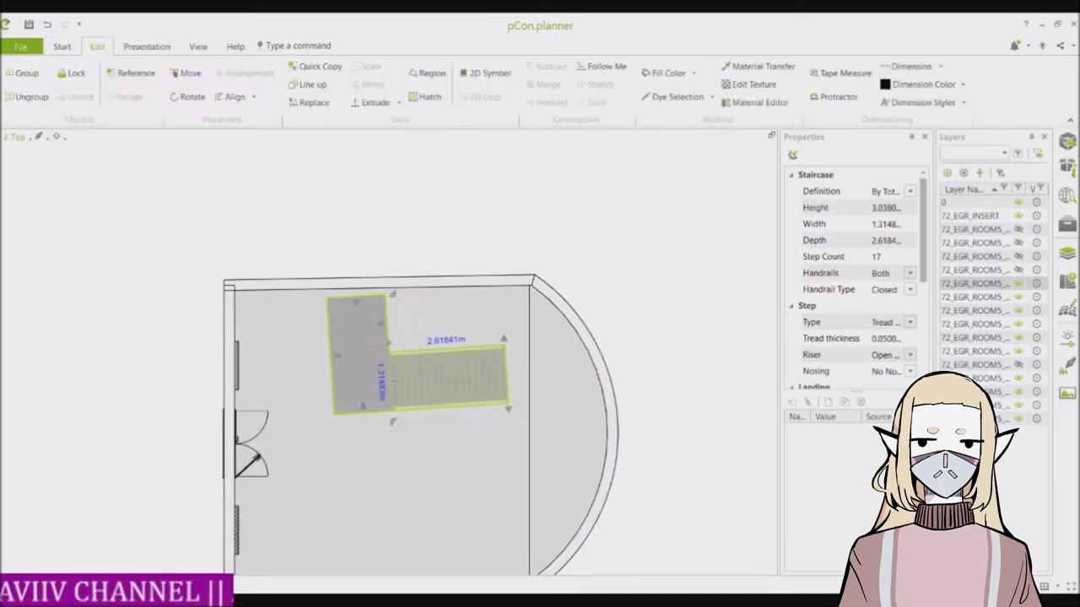
pyautogui.click(187, 97)
pyautogui.click(371, 388)
pyautogui.click(491, 388)
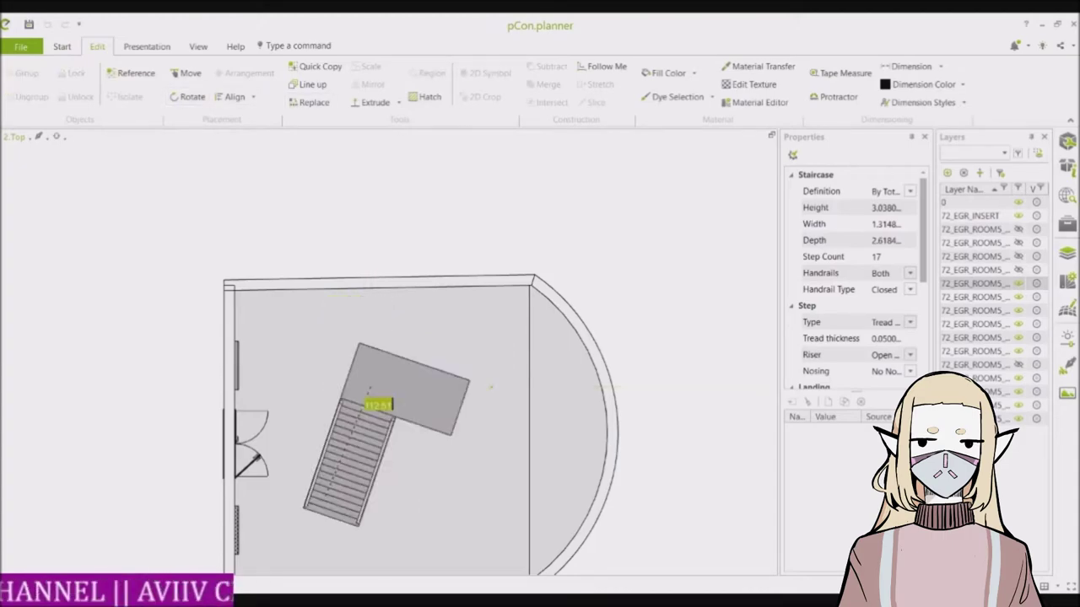
pyautogui.scroll(-4, 491, 386)
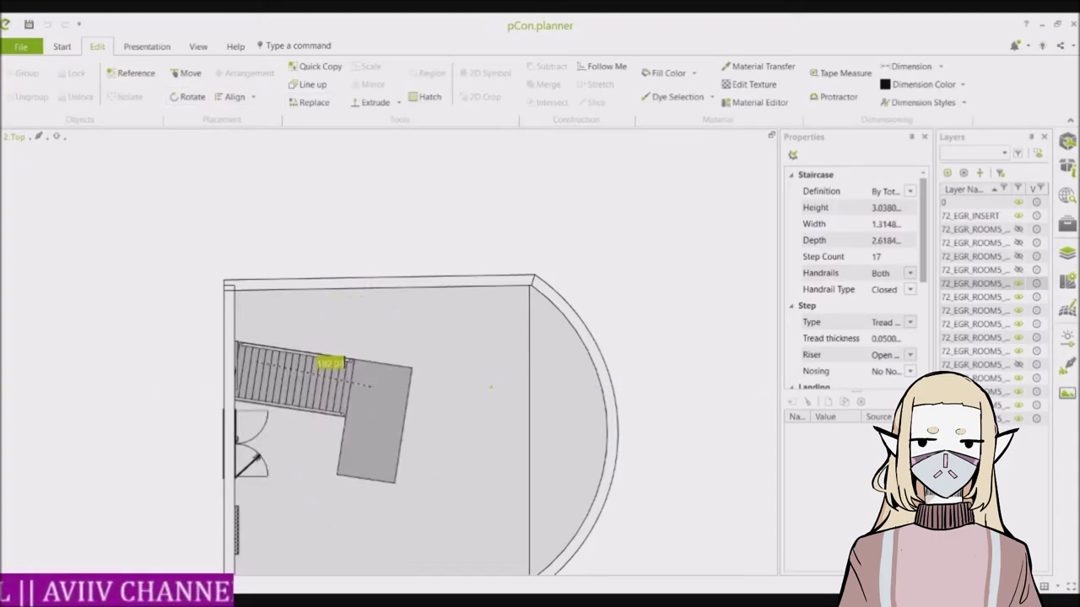
pyautogui.write('180')
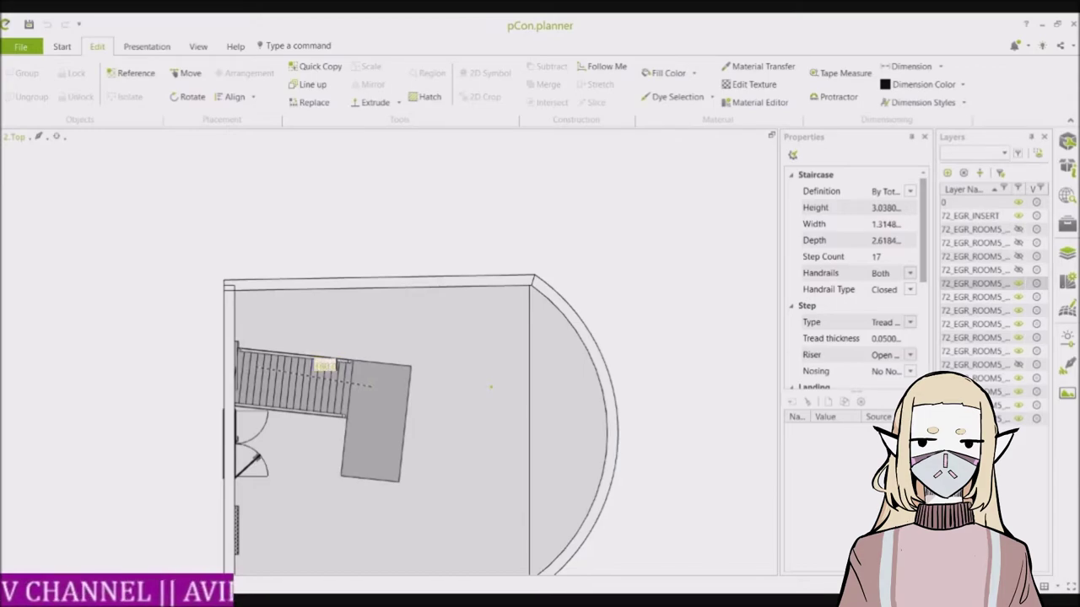
pyautogui.press('Return')
pyautogui.moveTo(386, 403); pyautogui.dragTo(503, 345)
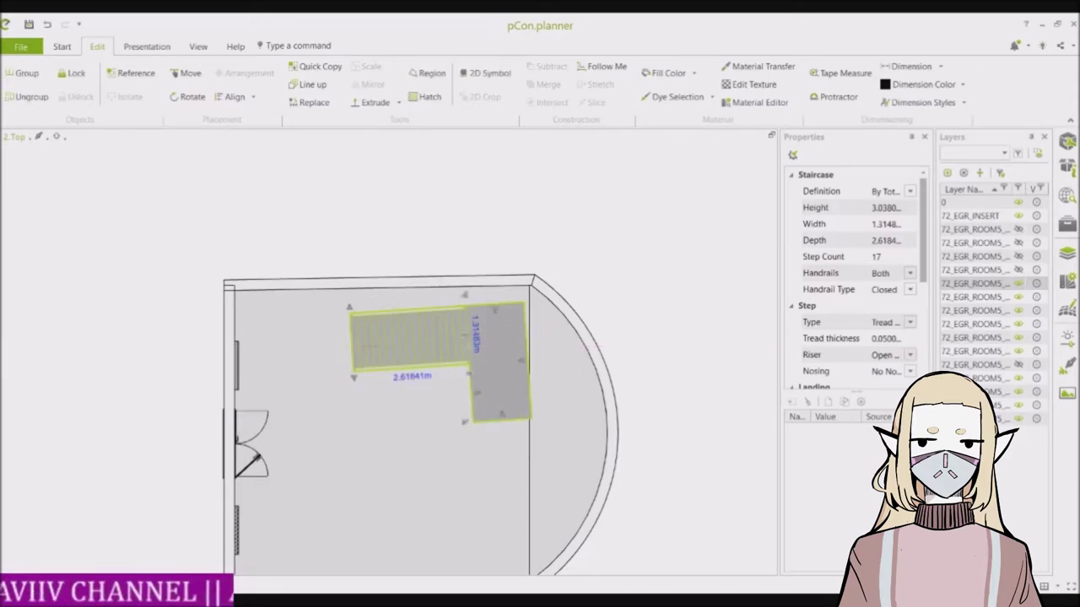
# Rotate the staircase slightly to straighten it and move it up against the straight side wall
pyautogui.click(188, 97)
pyautogui.click(400, 339)
pyautogui.click(400, 262)
pyautogui.moveTo(399, 261); pyautogui.dragTo(400, 262)
pyautogui.moveTo(496, 318)
pyautogui.mouseDown()
pyautogui.moveTo(497, 296)
pyautogui.moveTo(507, 302)
pyautogui.mouseUp()
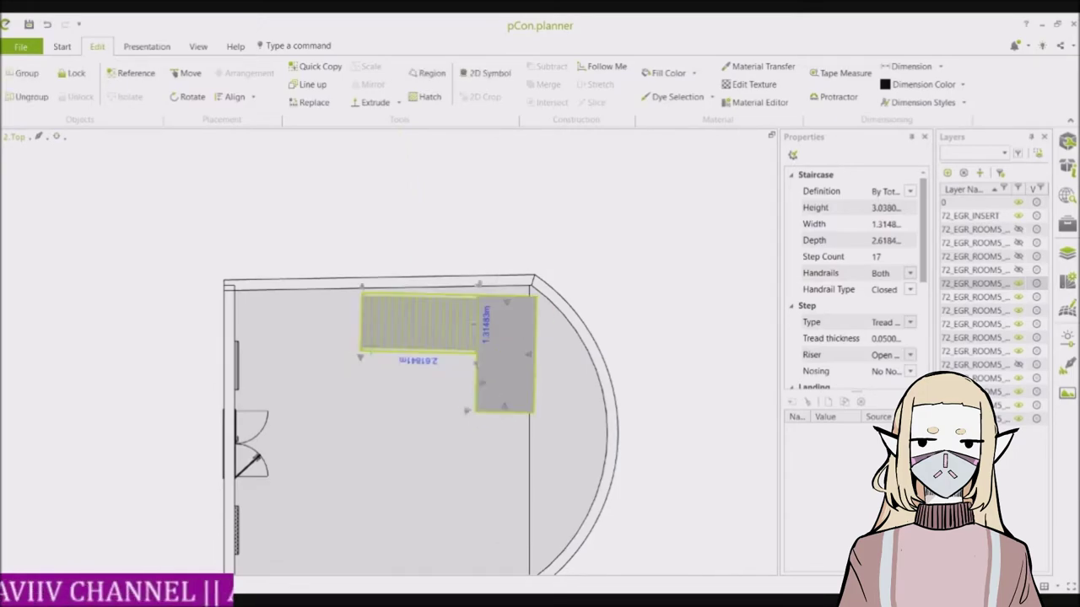
# In the ISO South West view, fill the inner curved and side walls and the outer door and side walls with yellow
pyautogui.moveTo(507, 301); pyautogui.dragTo(507, 301, button='right')
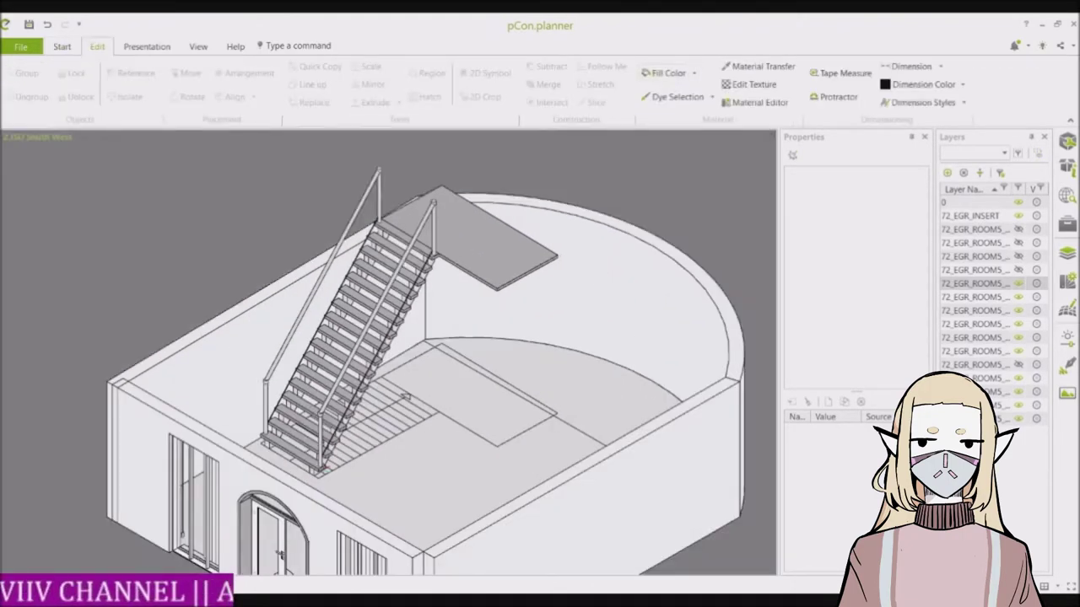
pyautogui.click(610, 278)
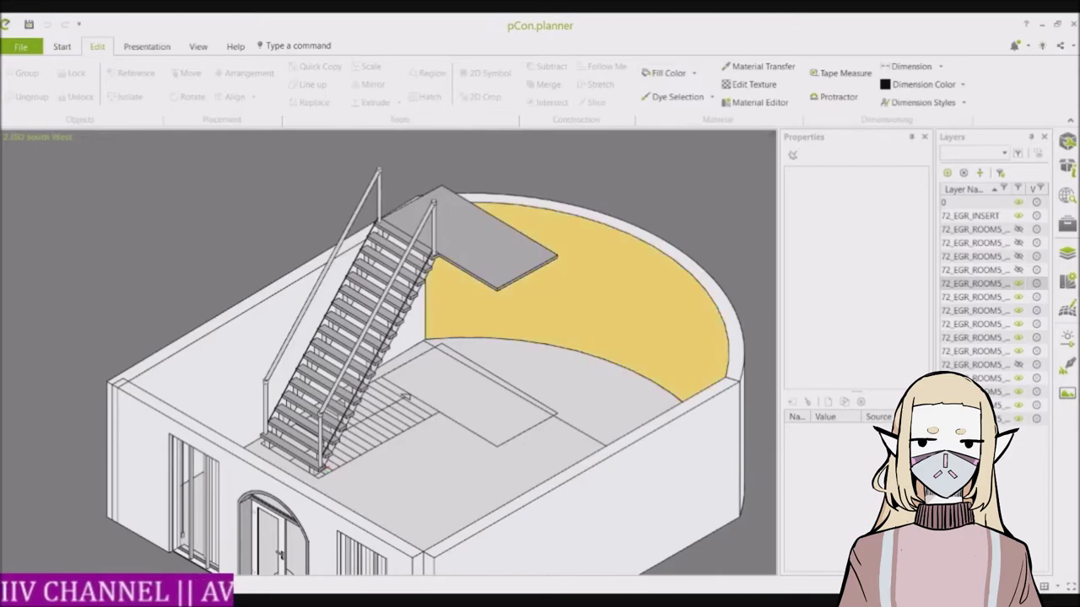
pyautogui.click(245, 362)
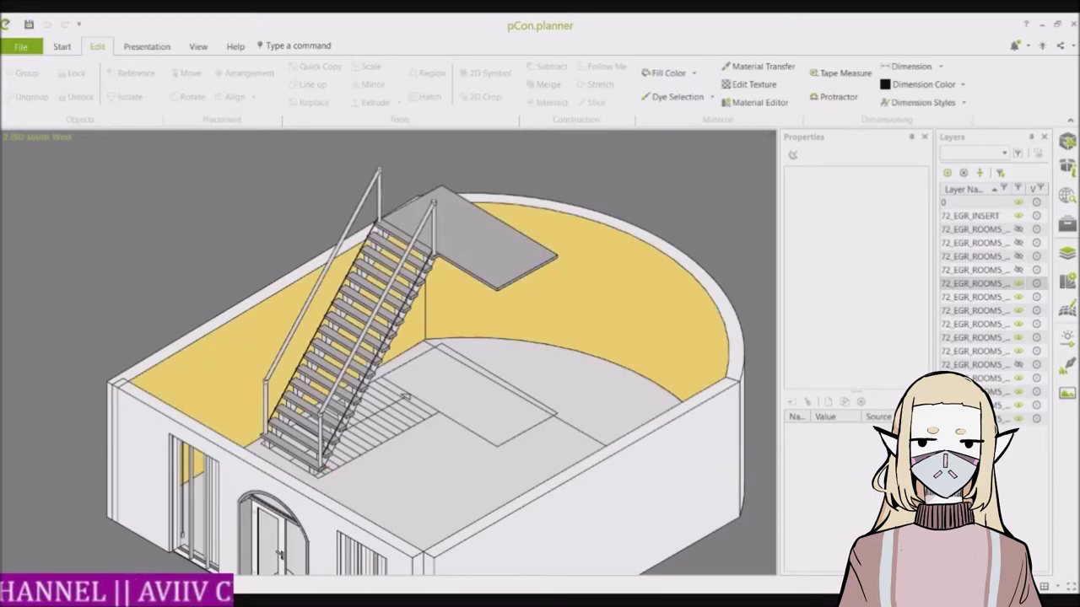
pyautogui.click(227, 472)
pyautogui.click(591, 493)
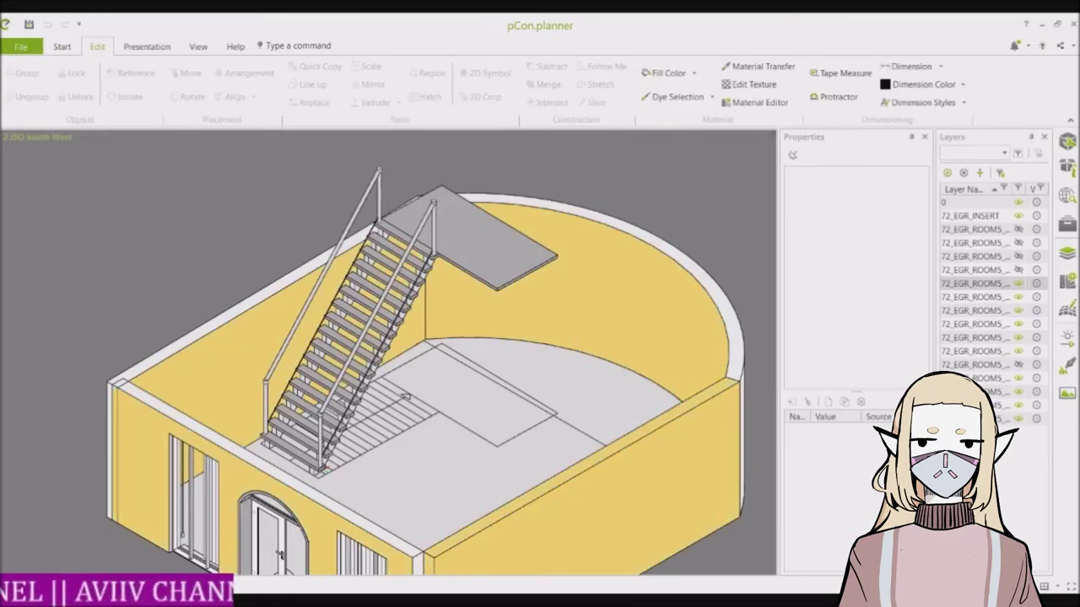
pyautogui.scroll(-3, 243, 363)
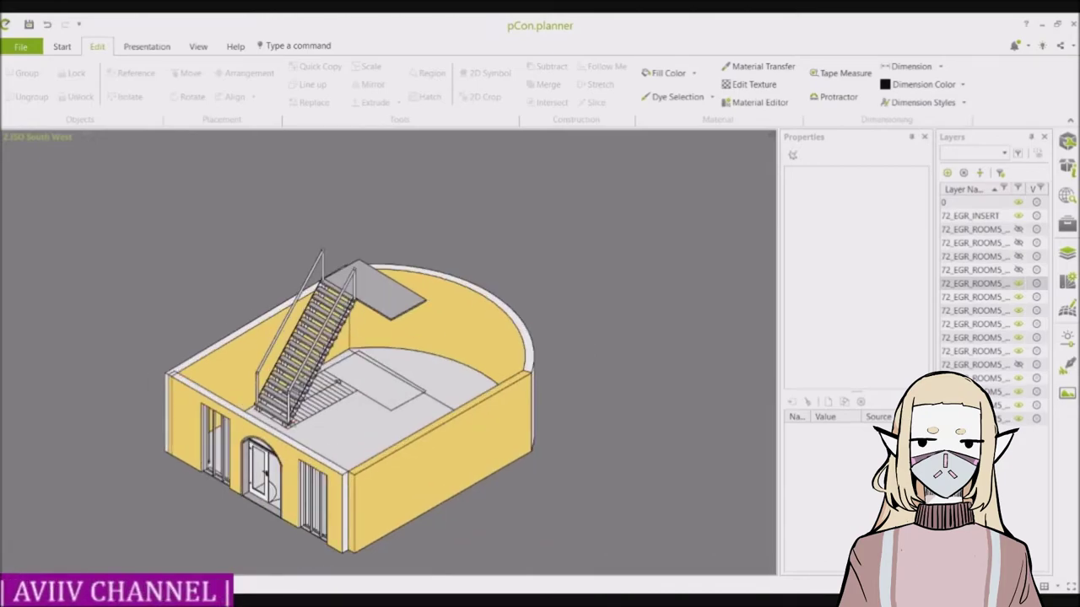
# Select the whole room model and extend the yellow fill to the floor and the wall tops
pyautogui.moveTo(157, 263); pyautogui.dragTo(536, 488)
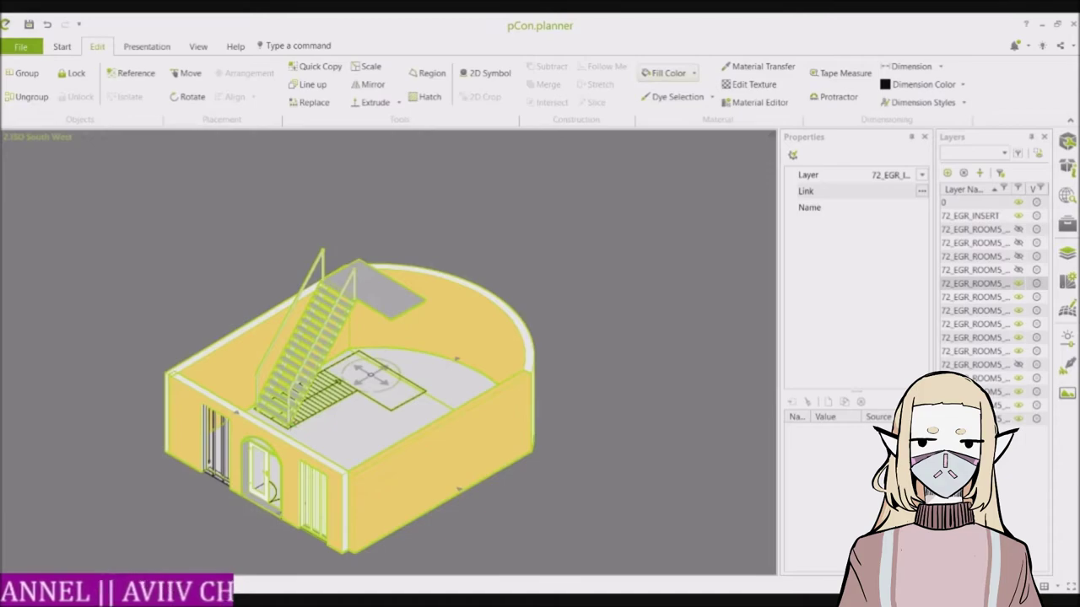
pyautogui.click(27, 97)
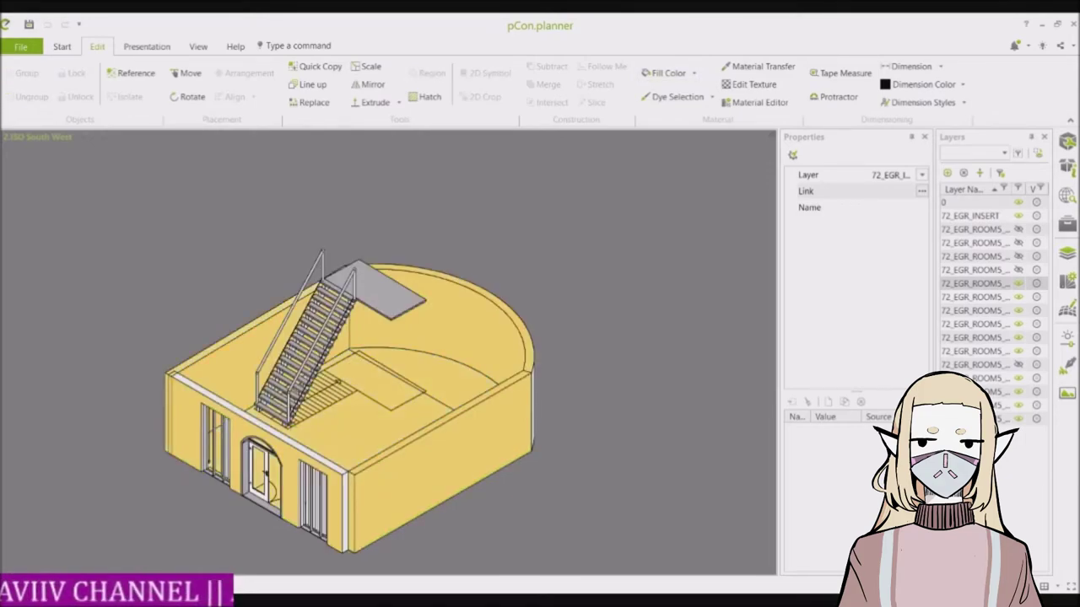
pyautogui.click(371, 376)
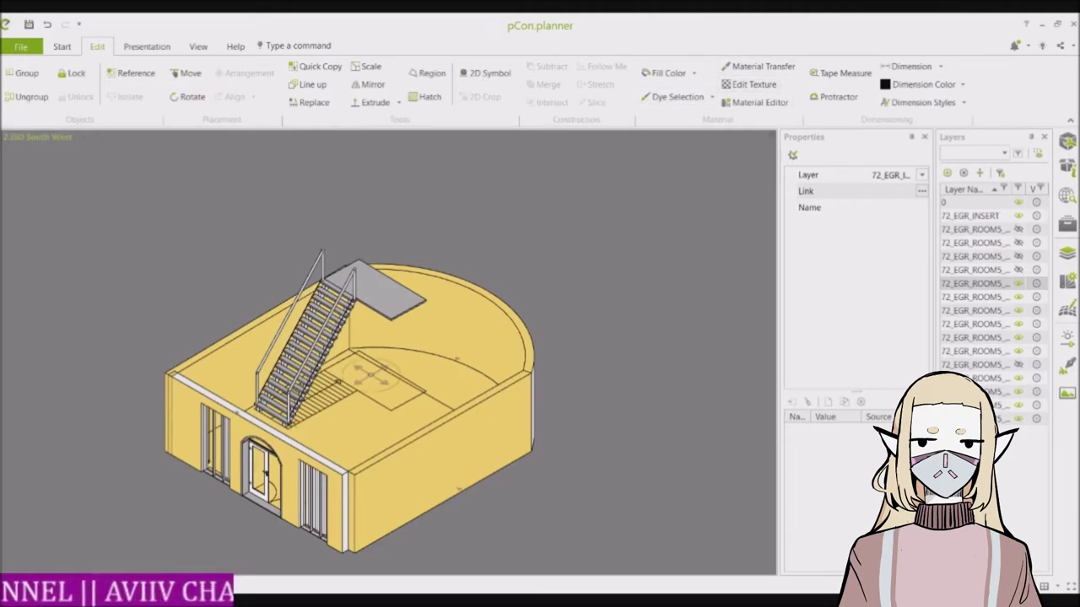
# Fill the inner faces of all walls with a dark yellow, working from several isometric views
pyautogui.click(664, 73)
pyautogui.click(232, 364)
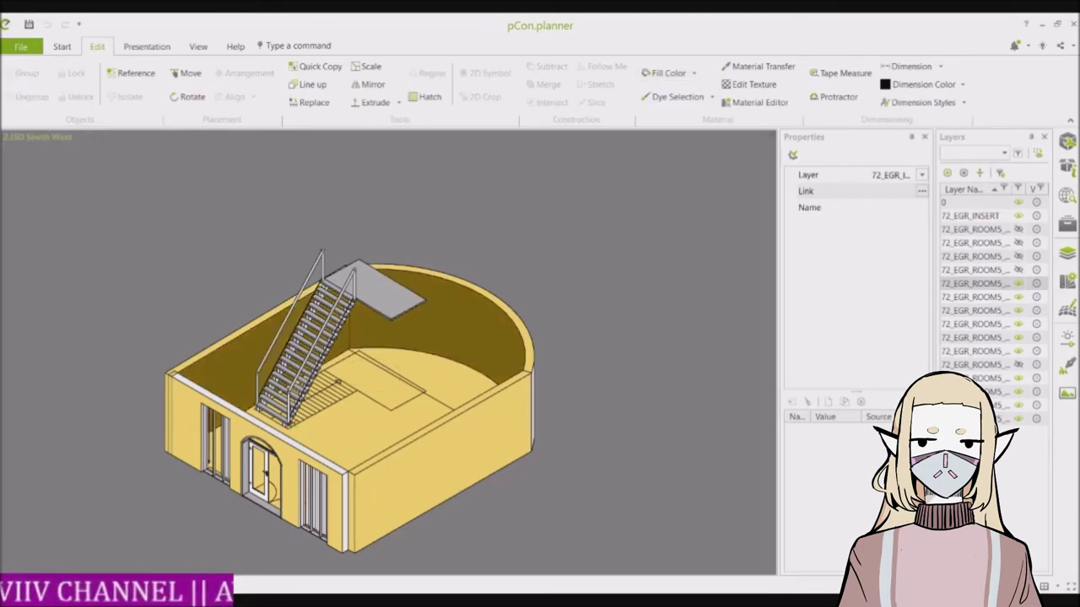
pyautogui.press('3')
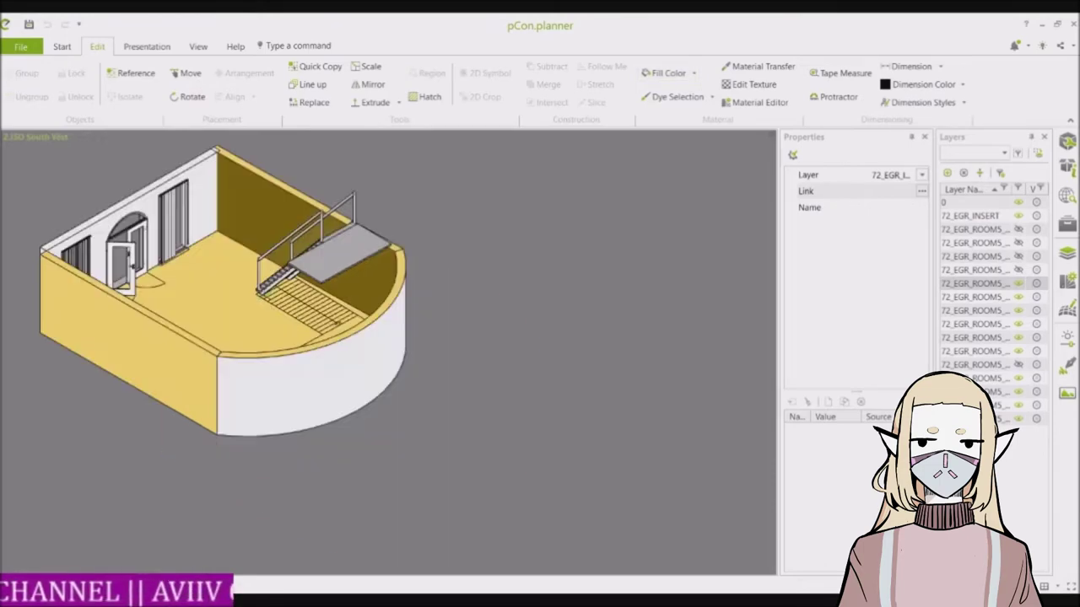
pyautogui.click(200, 201)
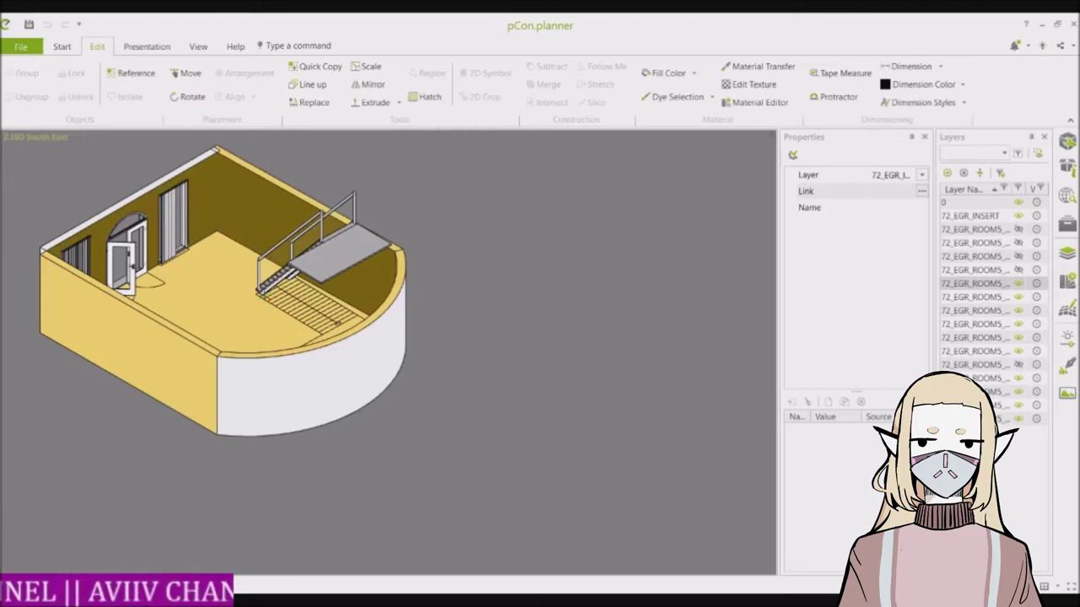
pyautogui.press('9')
pyautogui.click(631, 268)
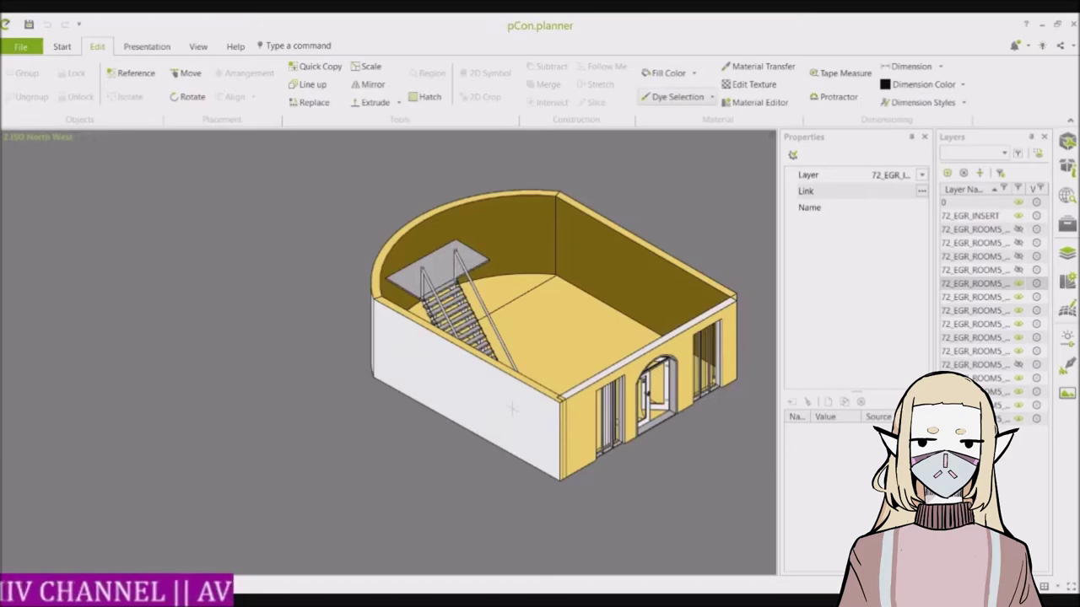
# Try applying the yellow fill to the entire model, including the staircase and inner walls
pyautogui.hotkey('ctrl', 'a')
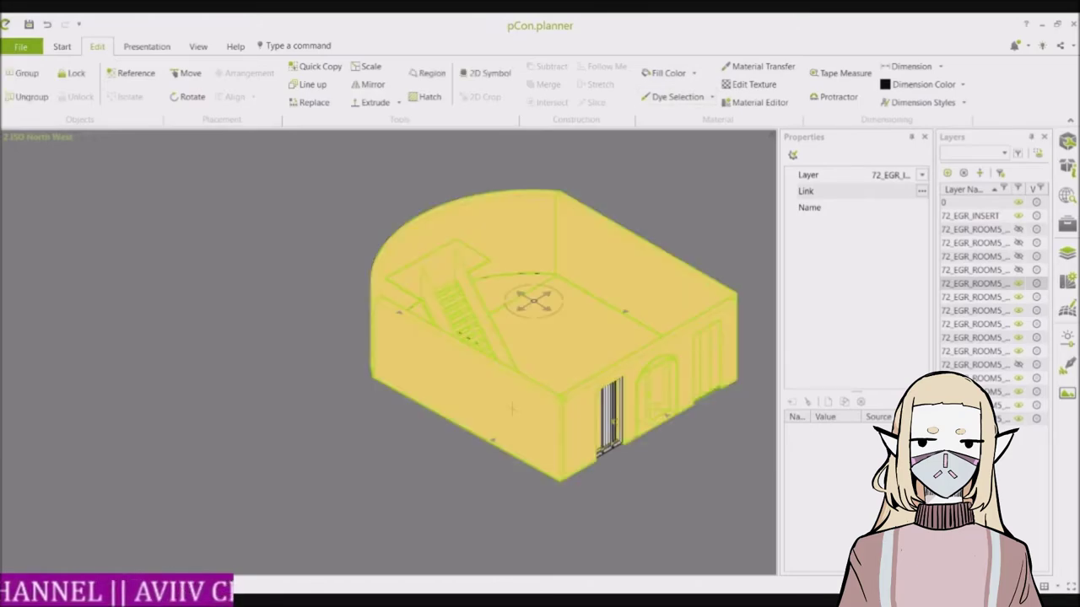
pyautogui.press('Escape')
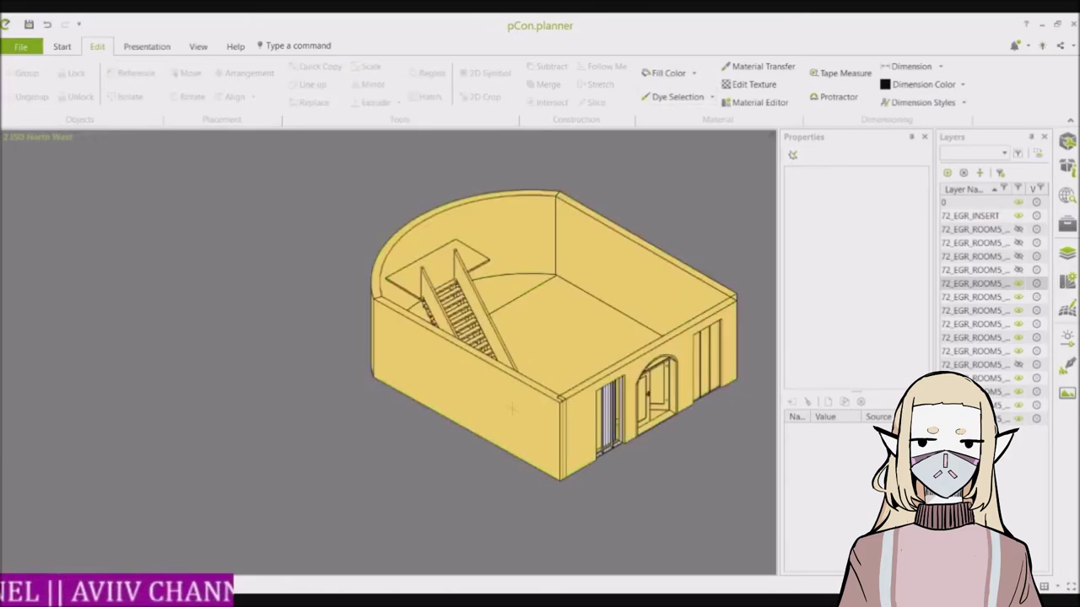
pyautogui.scroll(3, 615, 244)
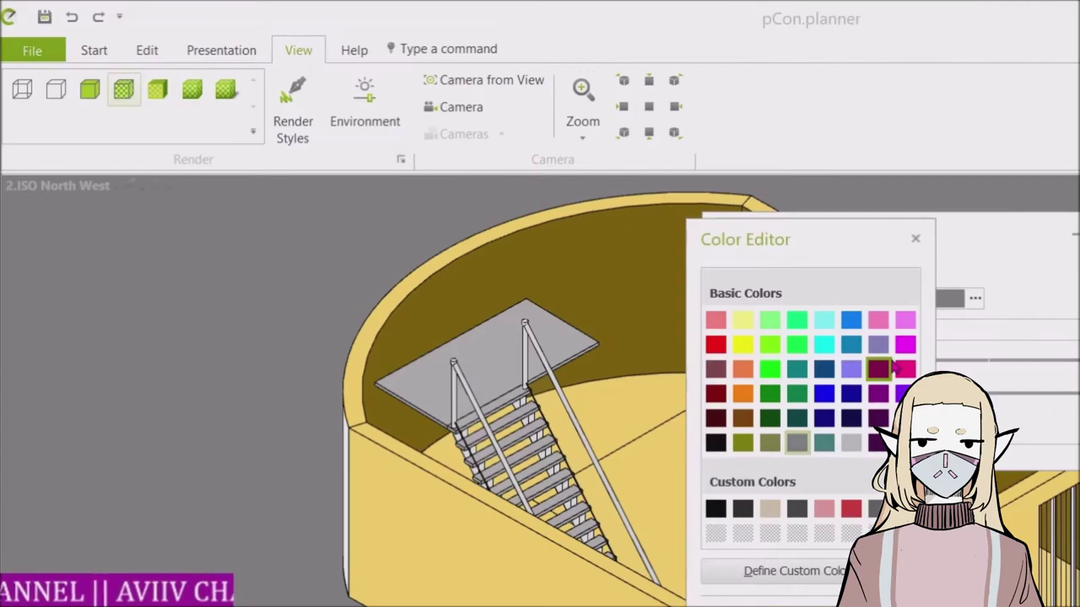
# Try a dark magenta and a bright green as the environment's background color
pyautogui.click(886, 368)
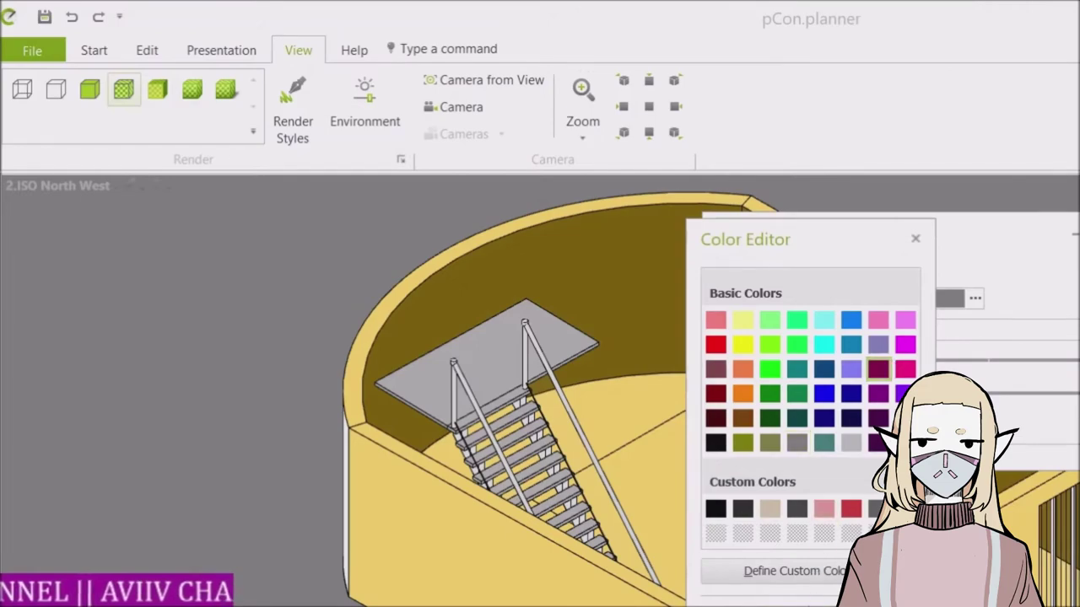
pyautogui.click(822, 606)
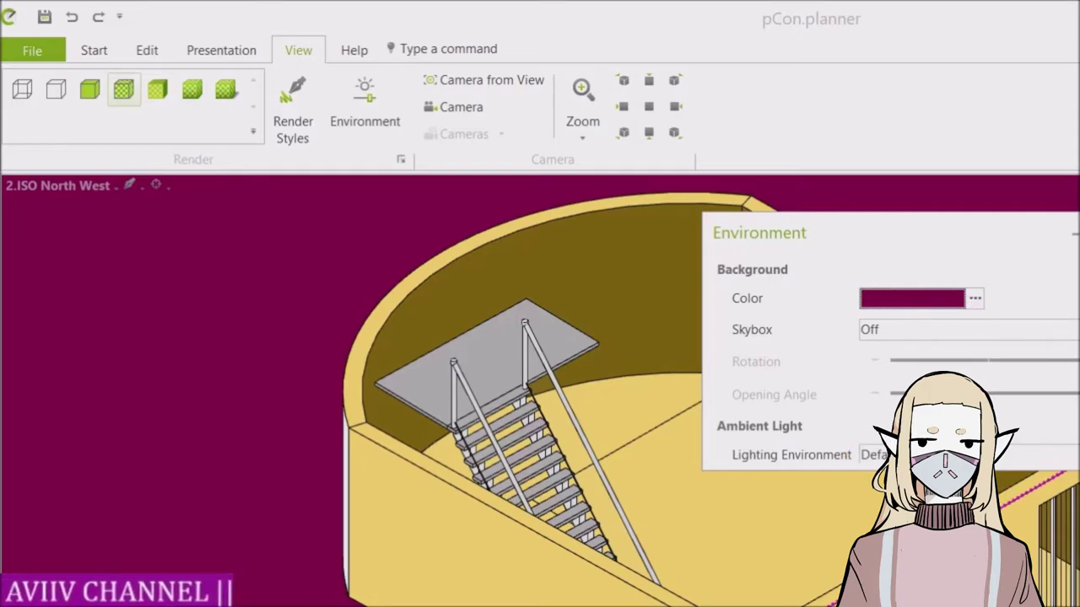
pyautogui.click(823, 604)
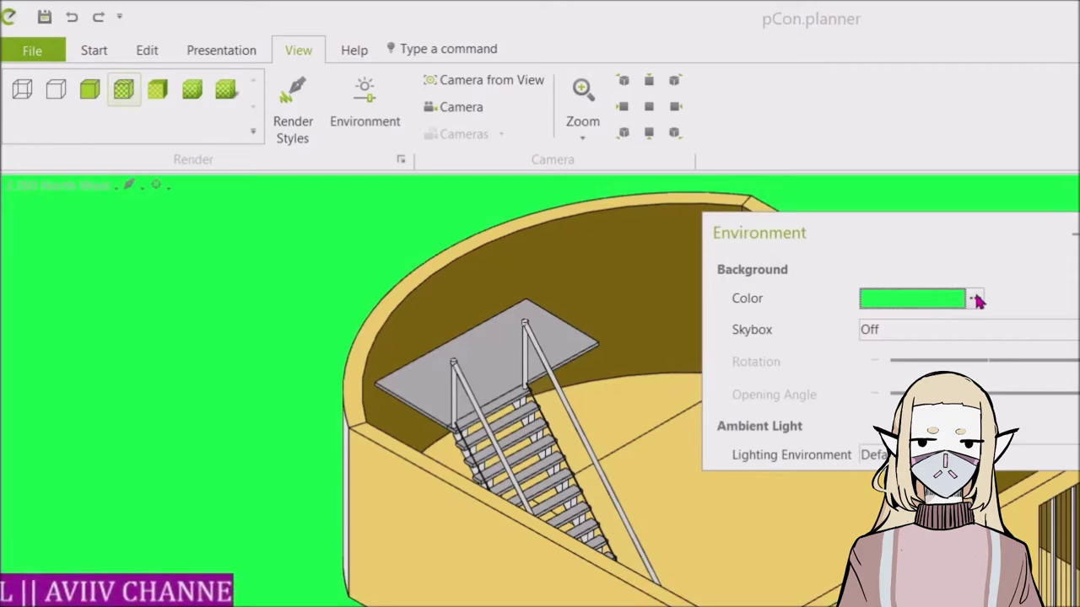
# Set the environment's background color to light gray
pyautogui.click(974, 299)
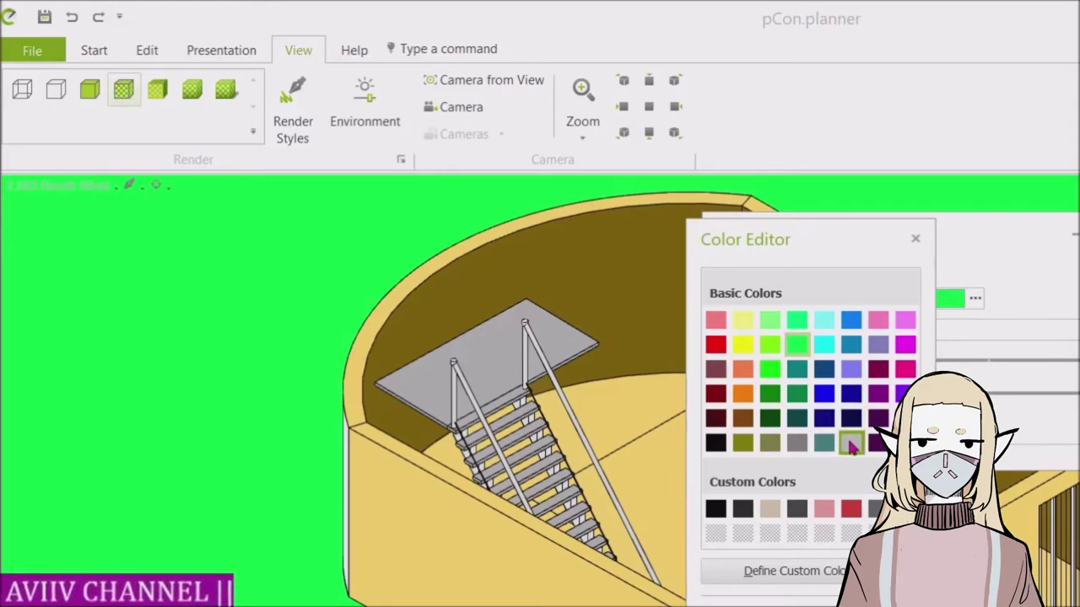
pyautogui.click(851, 444)
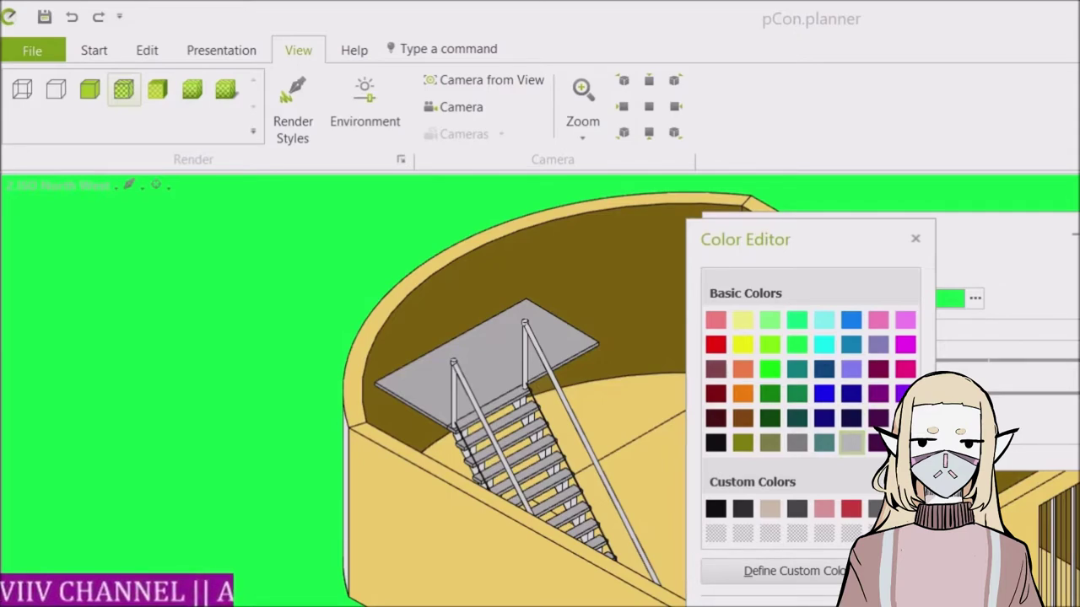
pyautogui.press('Return')
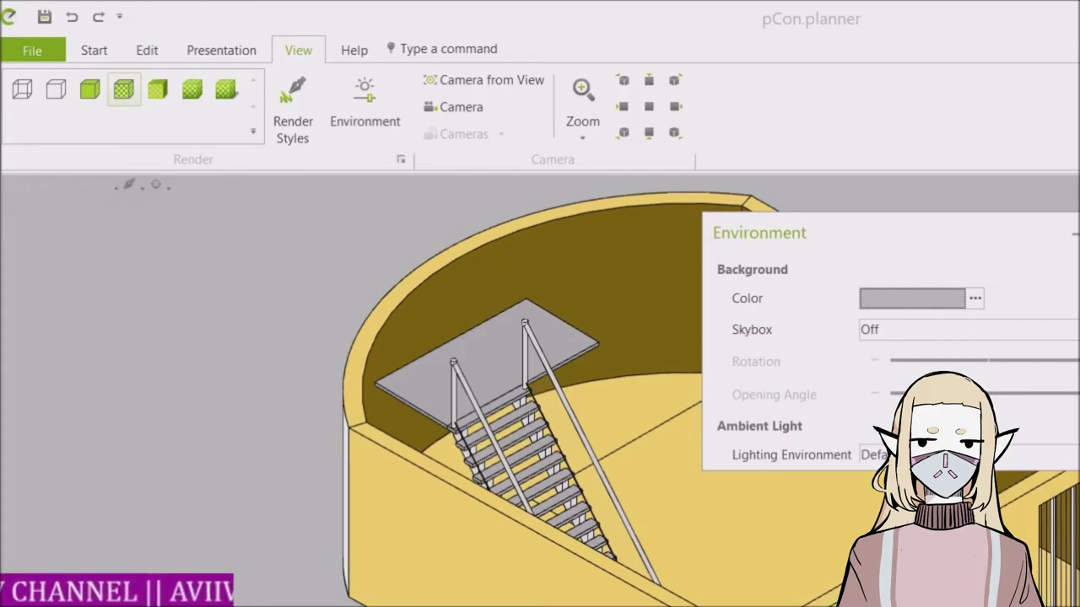
# Close the environment settings and show the room in the ISO South West view
pyautogui.press('Escape')
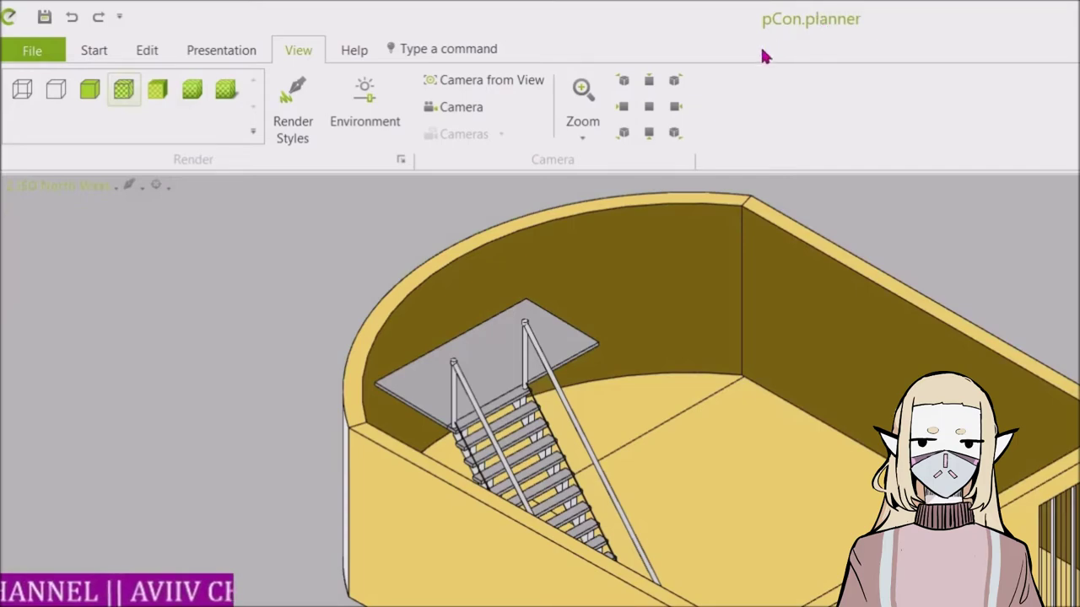
pyautogui.click(627, 139)
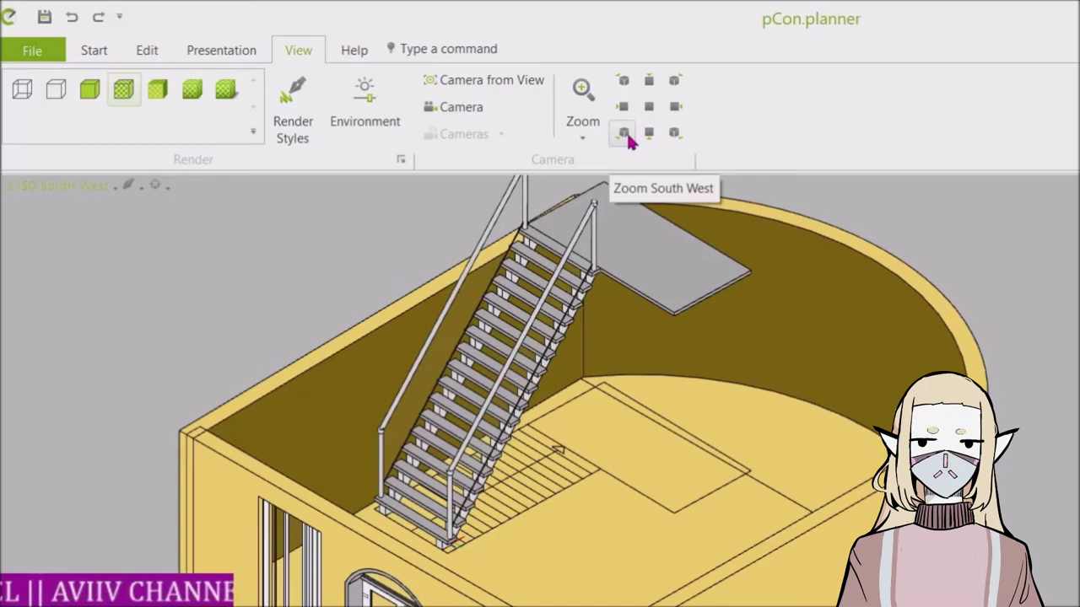
pyautogui.click(623, 134)
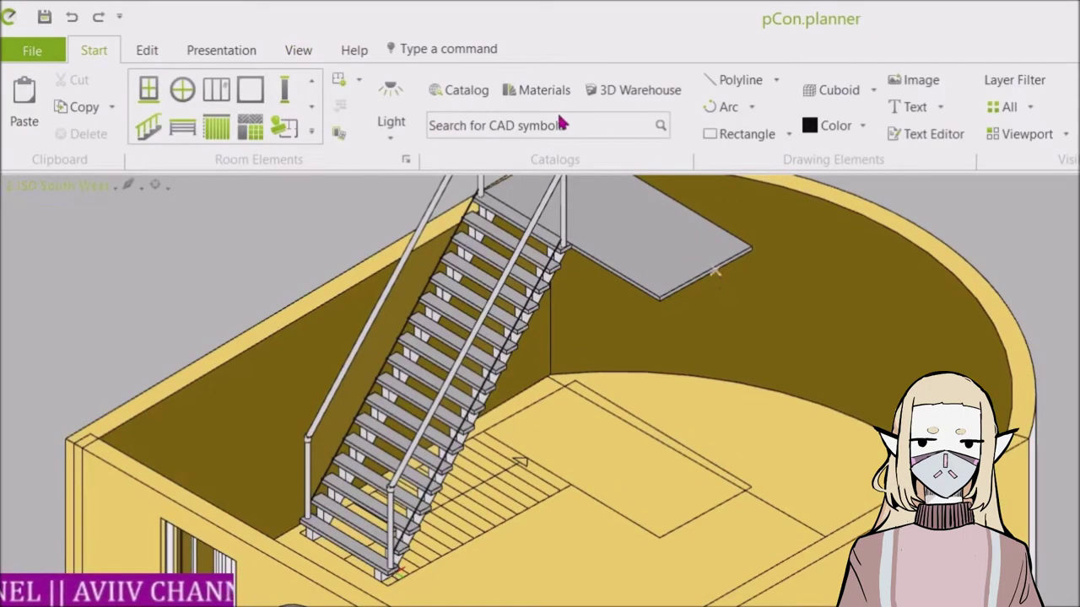
# Open the materials catalog and look through its manufacturer catalogs and material categories
pyautogui.click(551, 95)
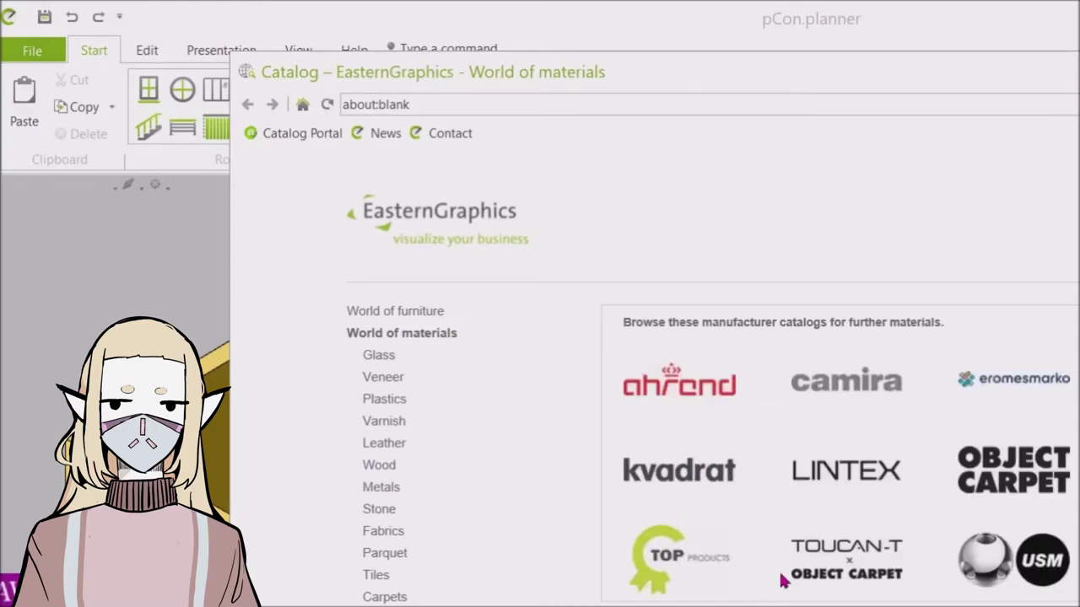
pyautogui.scroll(-5, 782, 580)
pyautogui.scroll(5, 844, 422)
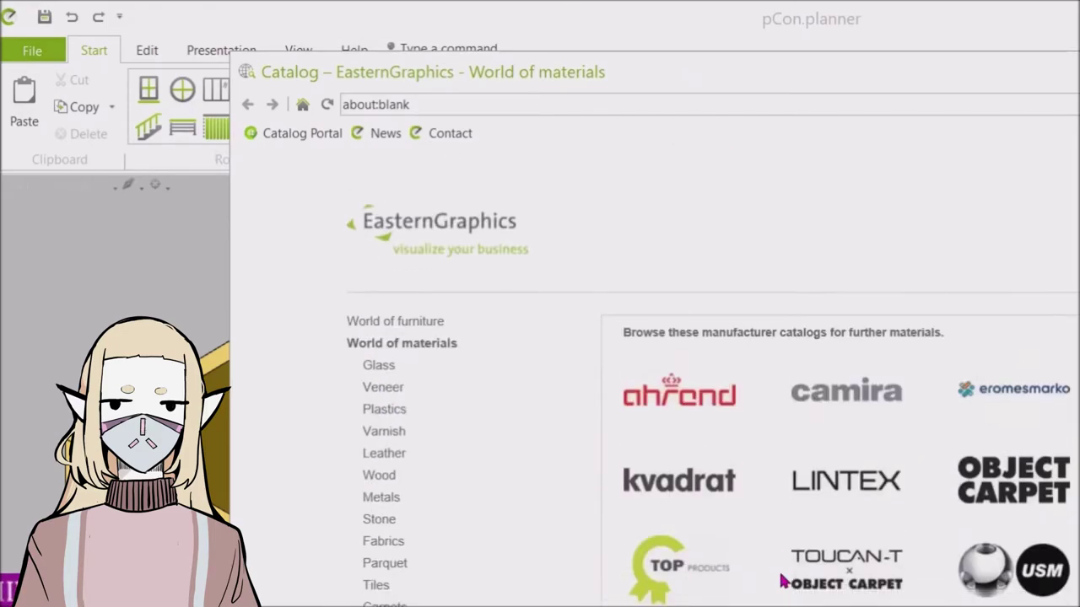
pyautogui.scroll(-4, 952, 262)
pyautogui.scroll(4, 1043, 312)
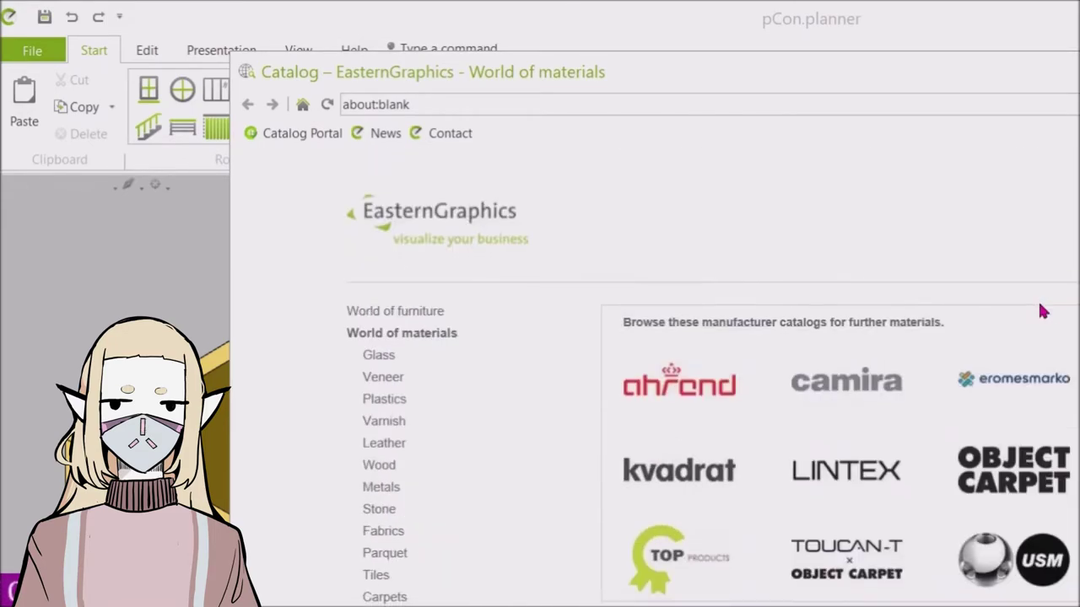
pyautogui.scroll(-4, 1041, 308)
pyautogui.scroll(4, 1041, 309)
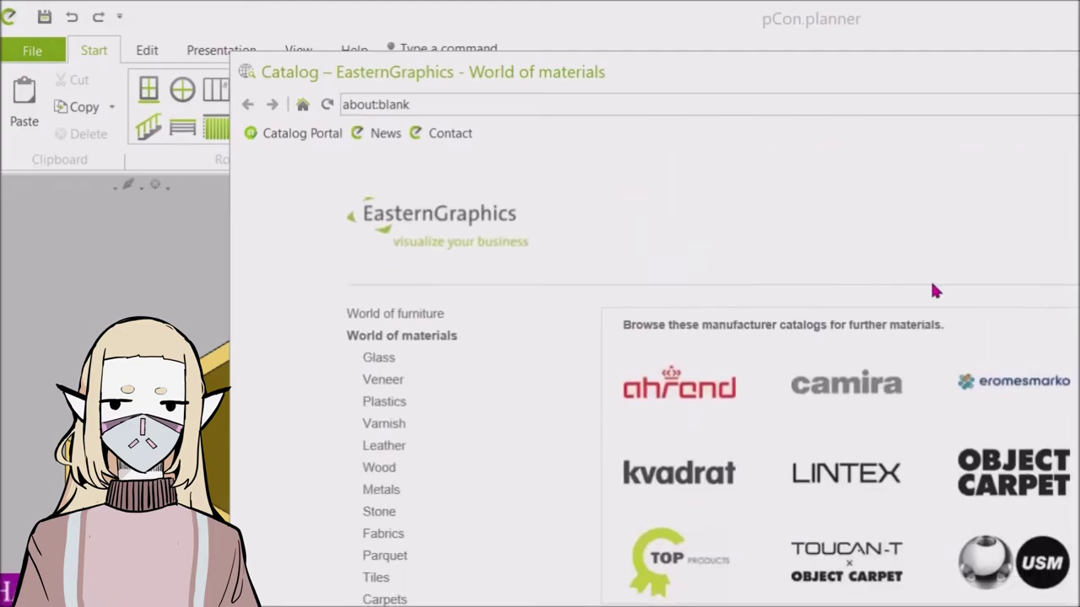
pyautogui.scroll(-1, 756, 283)
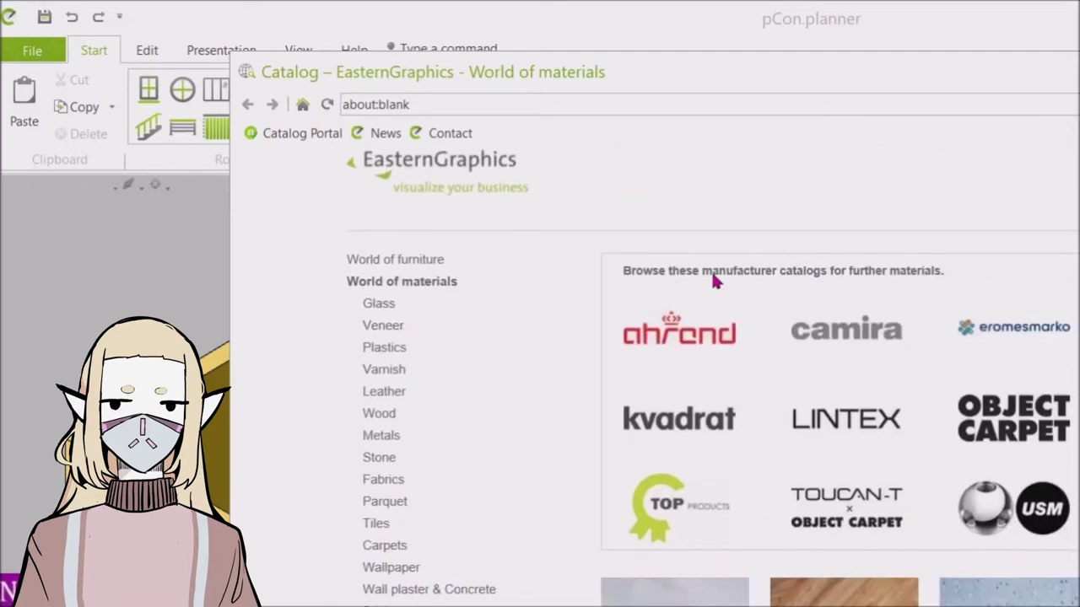
pyautogui.moveTo(623, 270); pyautogui.dragTo(938, 268)
pyautogui.click(886, 226)
pyautogui.scroll(-5, 719, 475)
pyautogui.scroll(-3, 752, 429)
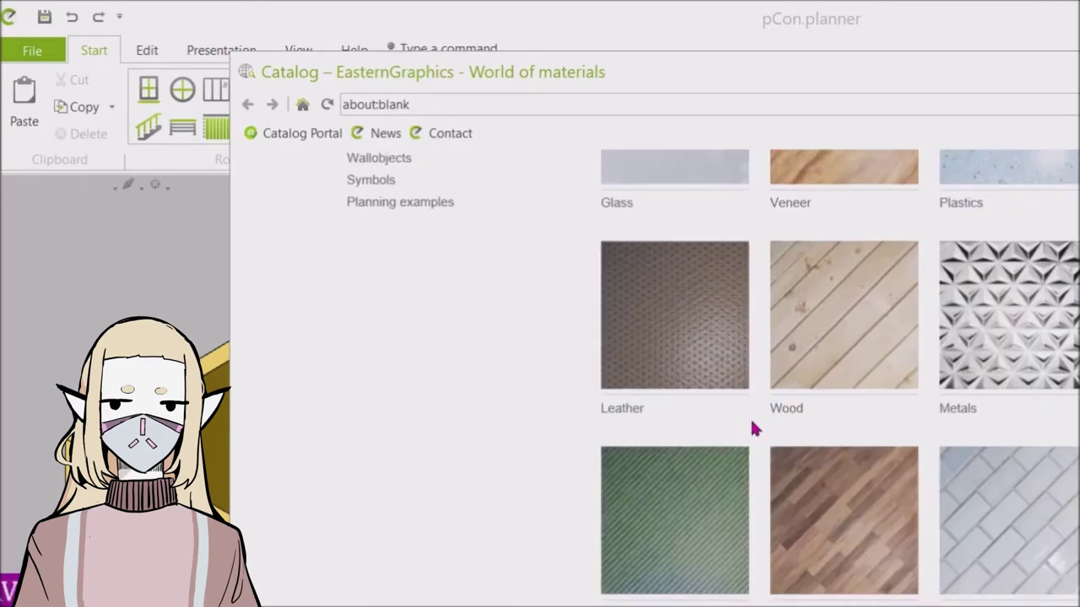
# Open the Wood category of the materials catalog and look through the available wood materials
pyautogui.click(894, 321)
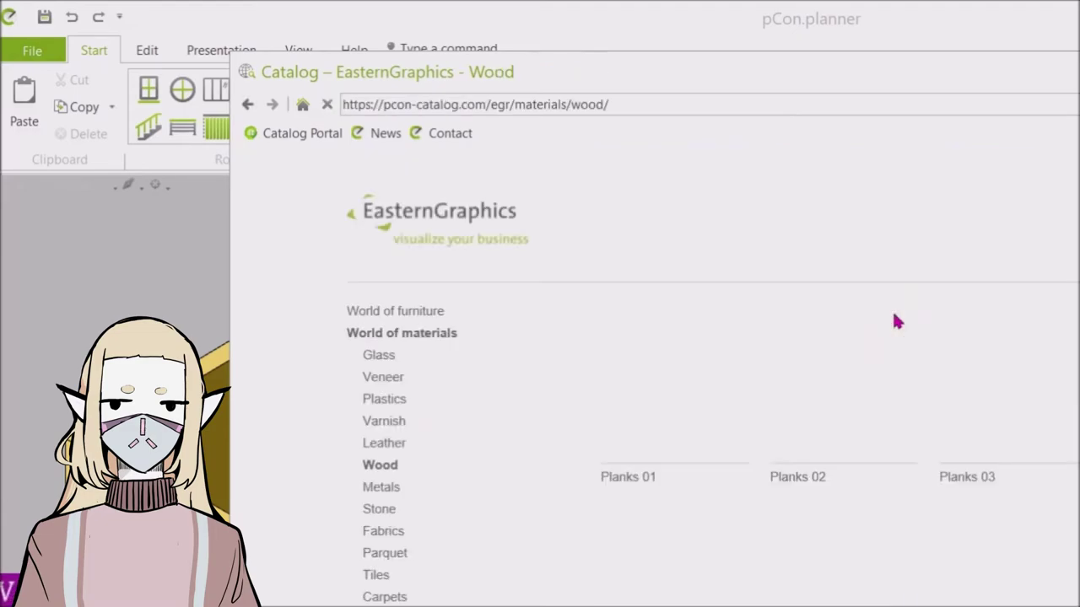
pyautogui.scroll(-10, 897, 321)
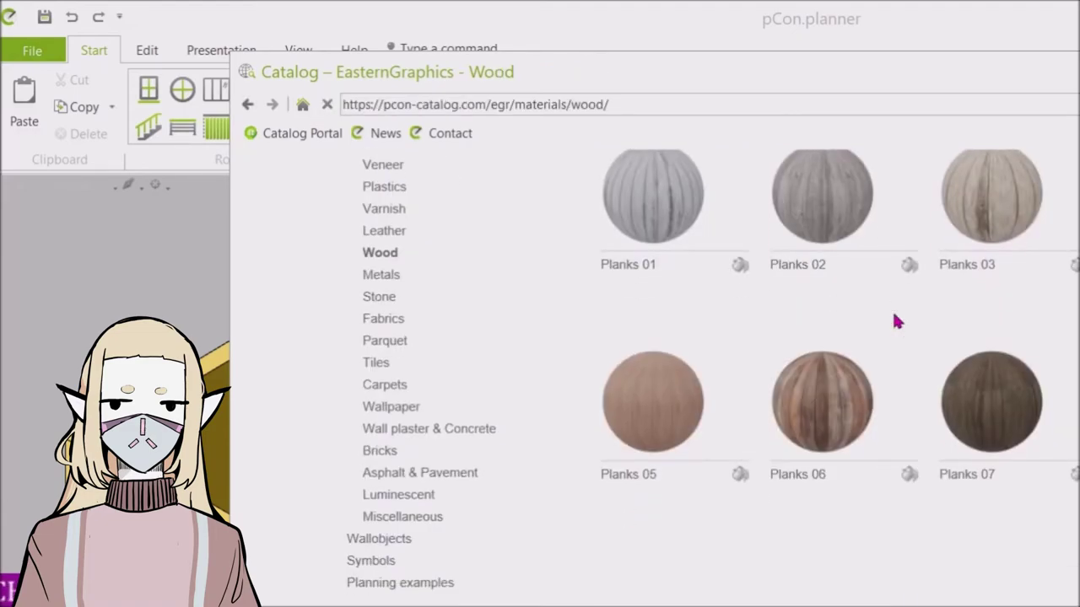
pyautogui.scroll(-2, 897, 321)
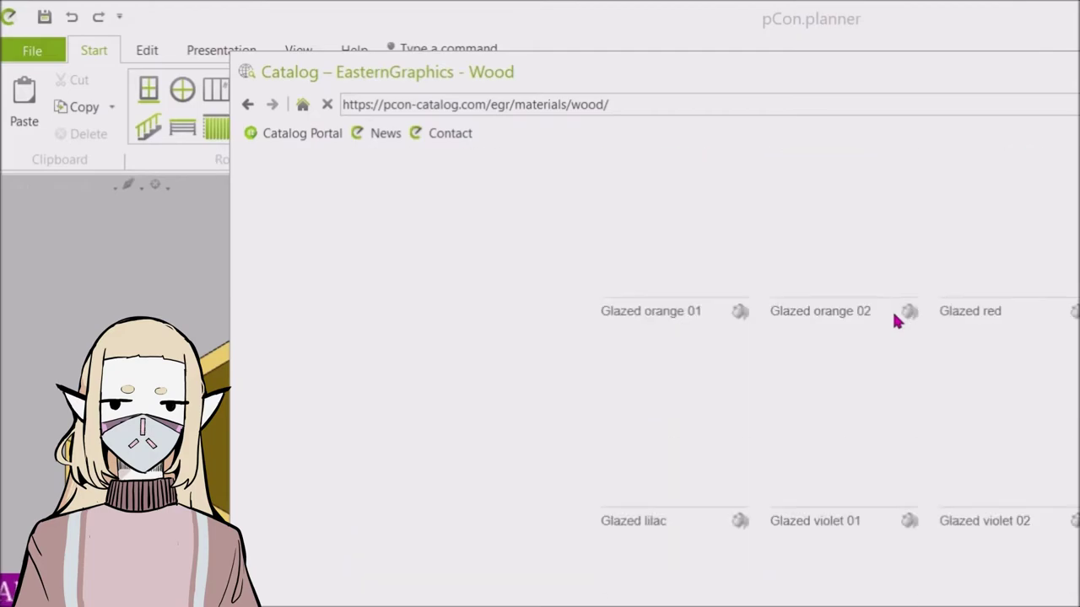
pyautogui.scroll(10, 897, 322)
pyautogui.scroll(3, 897, 321)
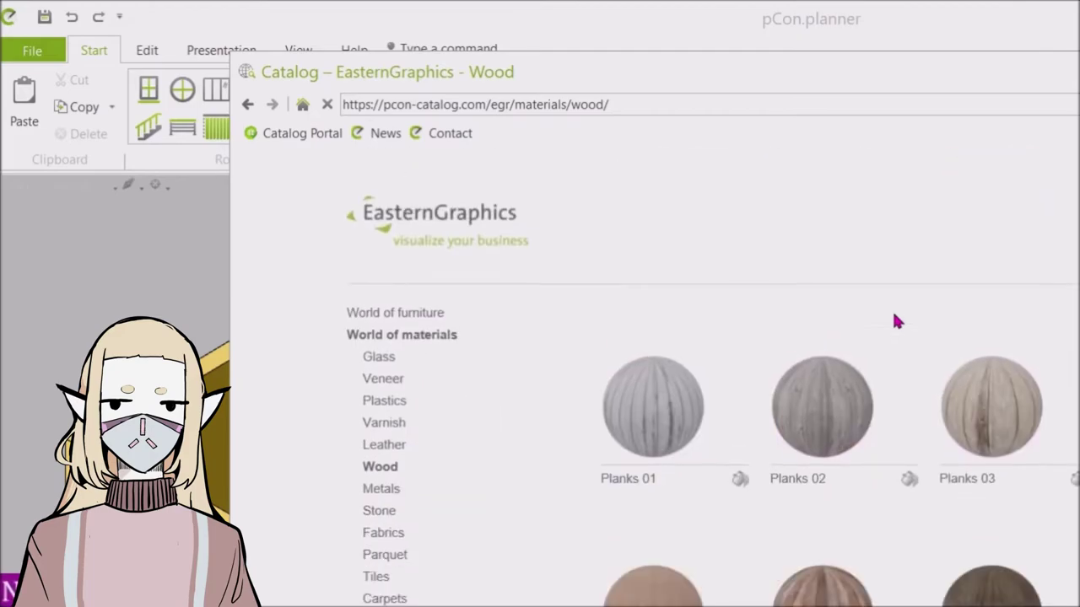
# Apply the Bark wood material to the room's floor and end the material assignment
pyautogui.scroll(-12, 897, 322)
pyautogui.scroll(3, 896, 321)
pyautogui.scroll(-3, 897, 321)
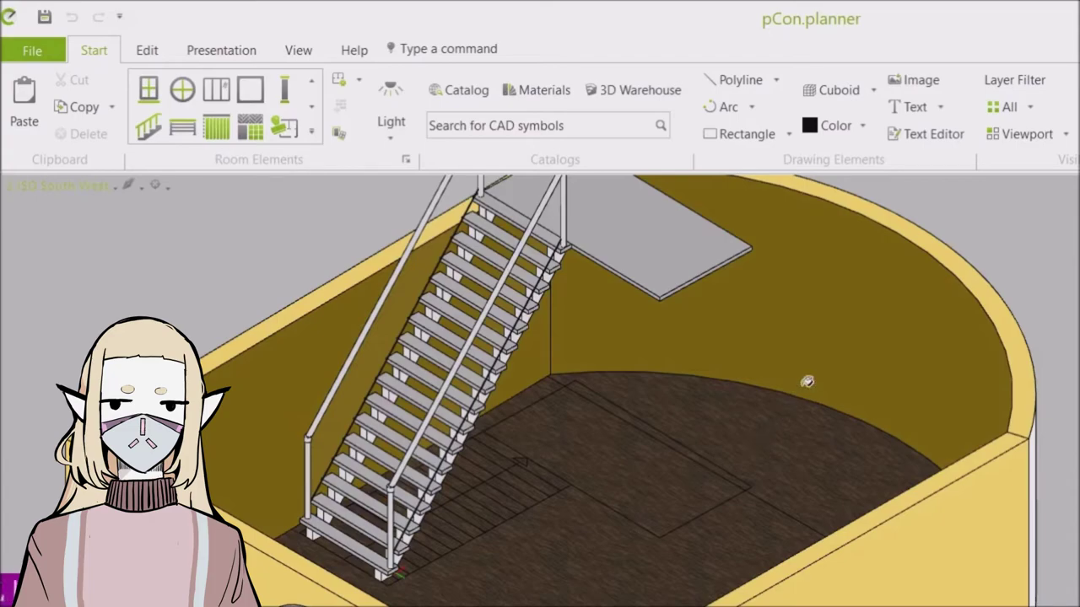
pyautogui.scroll(6, 608, 487)
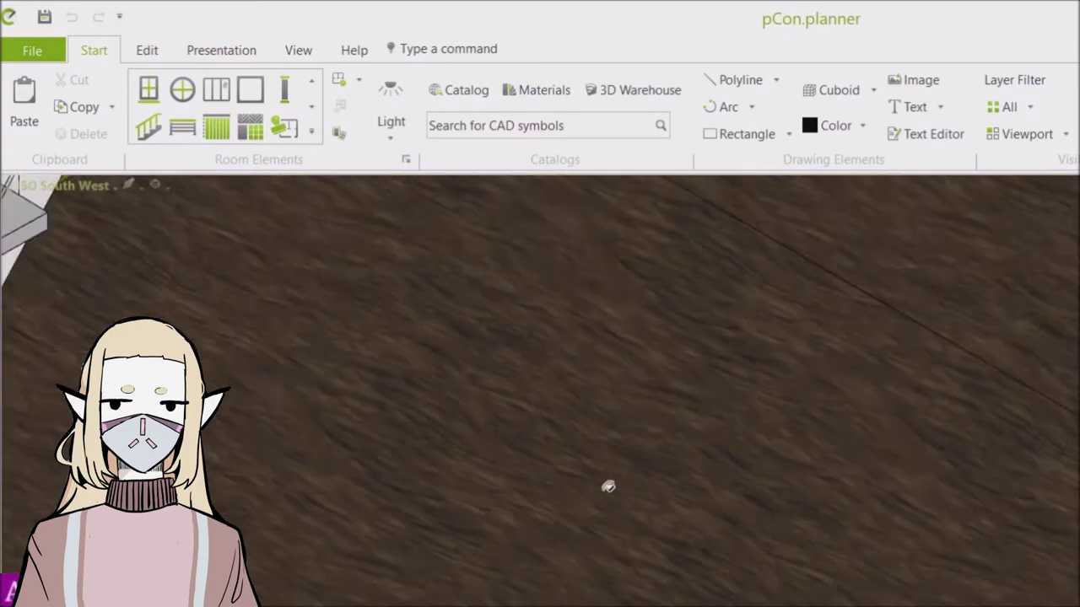
pyautogui.scroll(-6, 608, 486)
pyautogui.scroll(3, 608, 486)
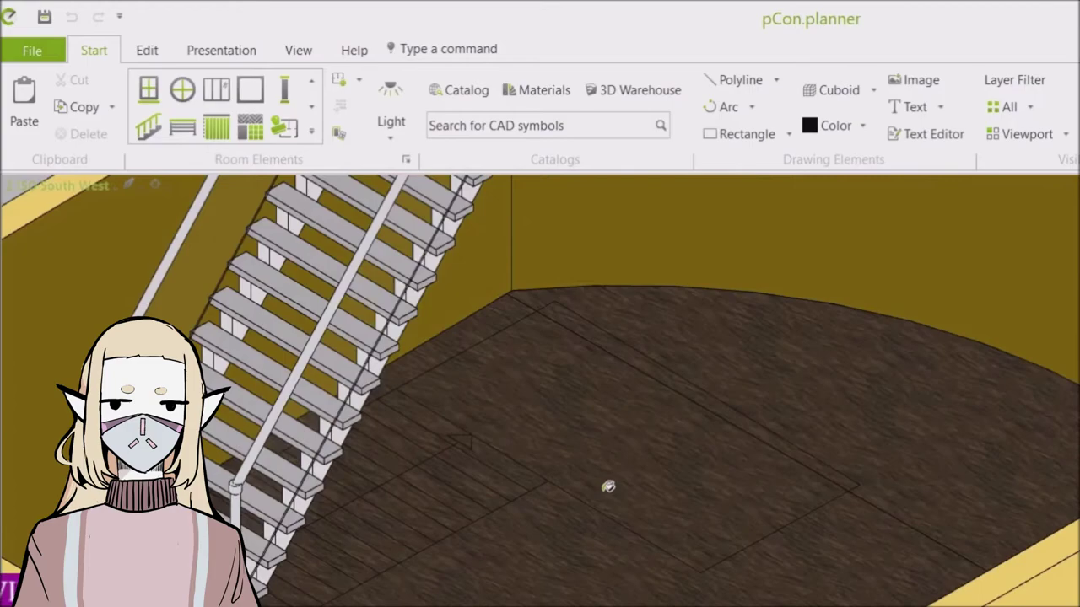
pyautogui.scroll(-1, 608, 486)
pyautogui.press('Escape')
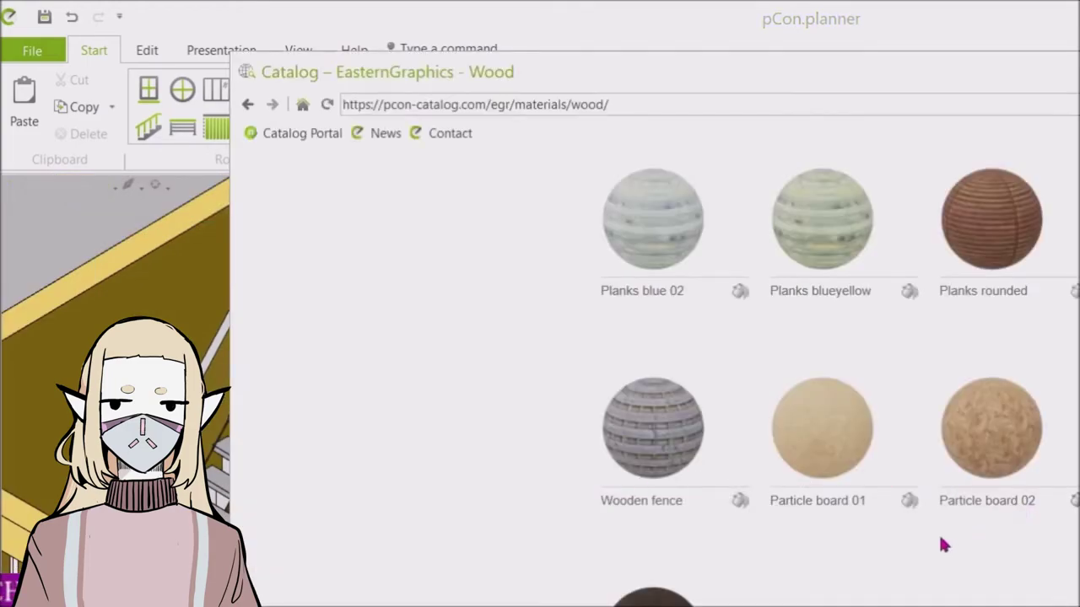
# Open the Glass category of the catalog and apply a teal glass material to the door and window panes
pyautogui.scroll(5, 923, 211)
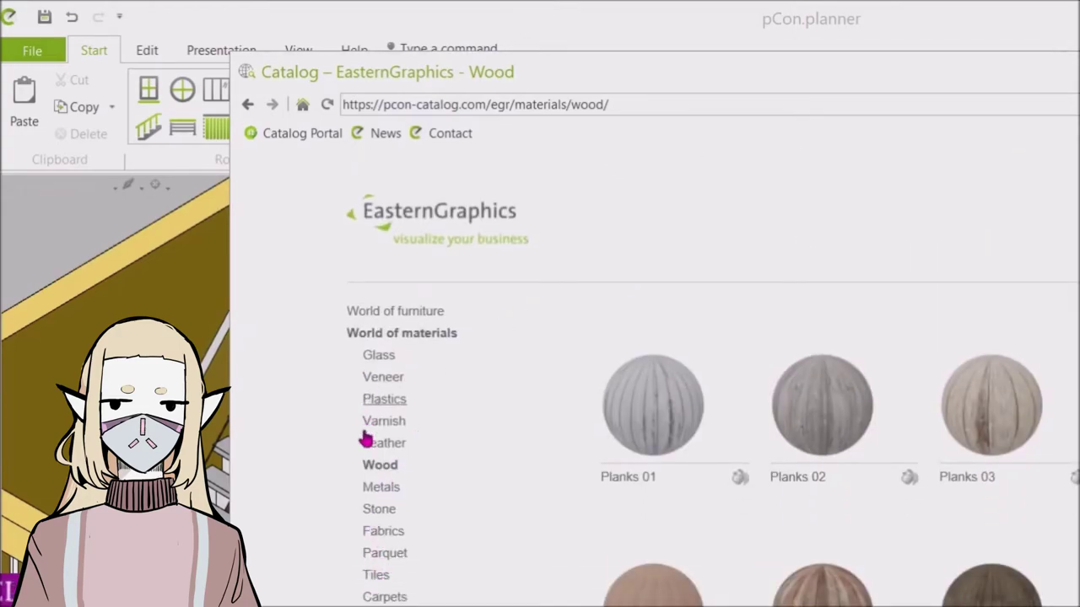
pyautogui.scroll(-1, 366, 477)
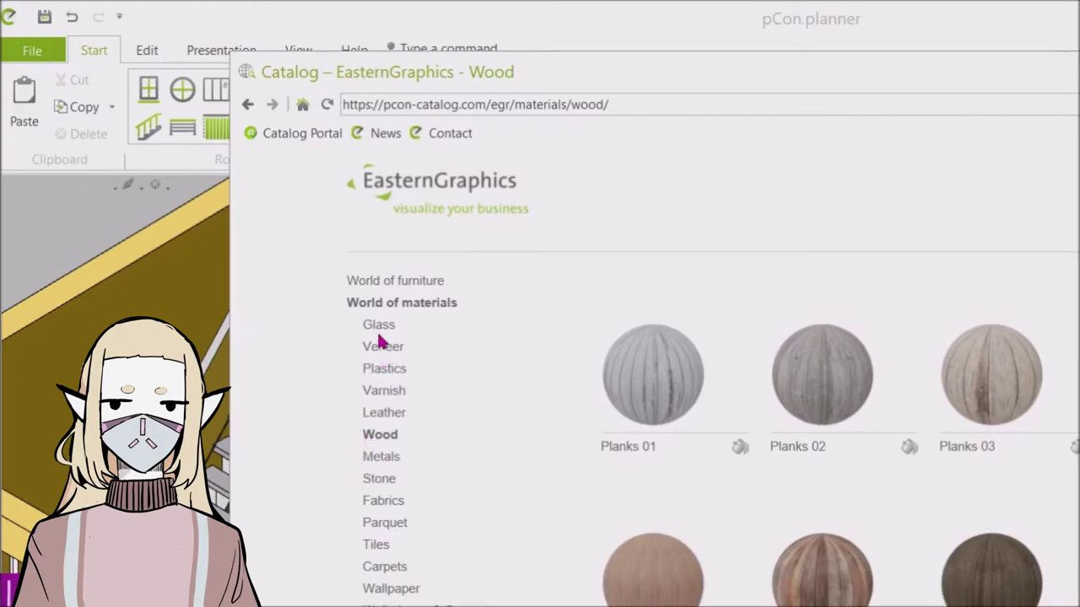
pyautogui.click(379, 326)
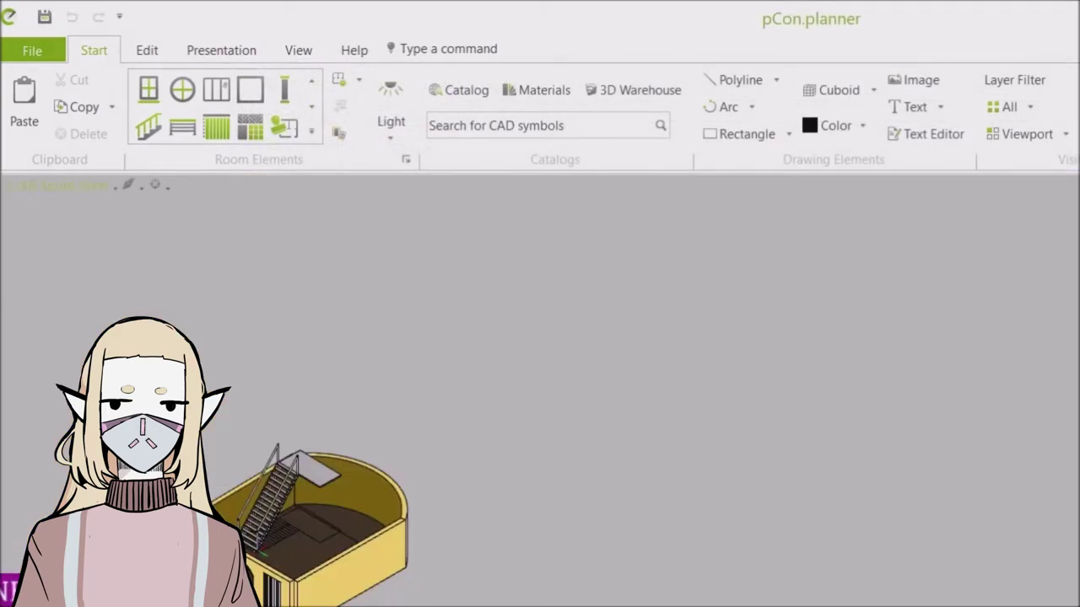
pyautogui.scroll(5, 285, 555)
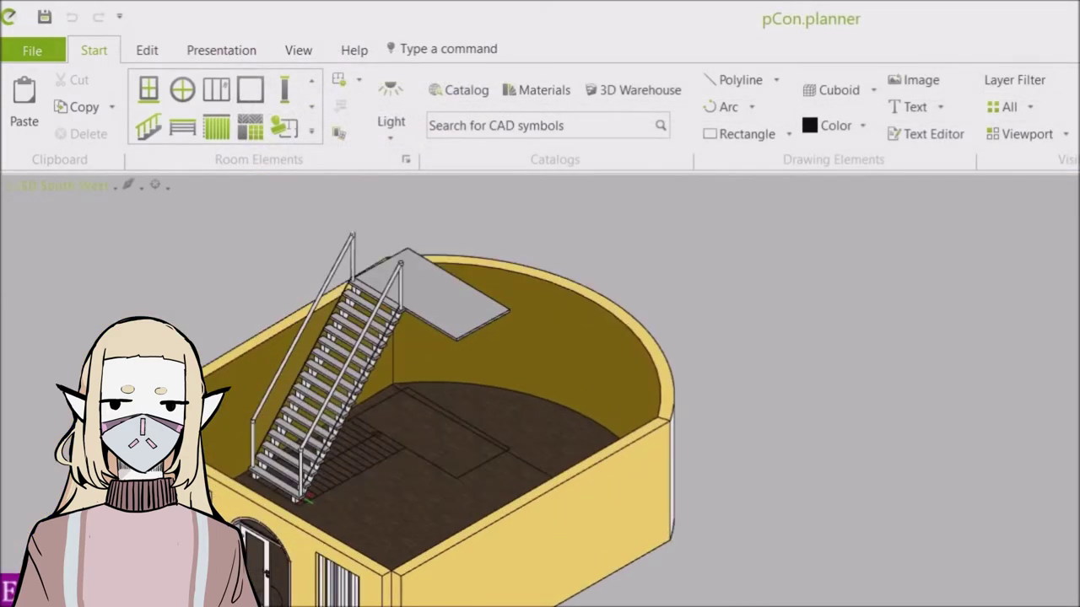
pyautogui.scroll(5, 285, 555)
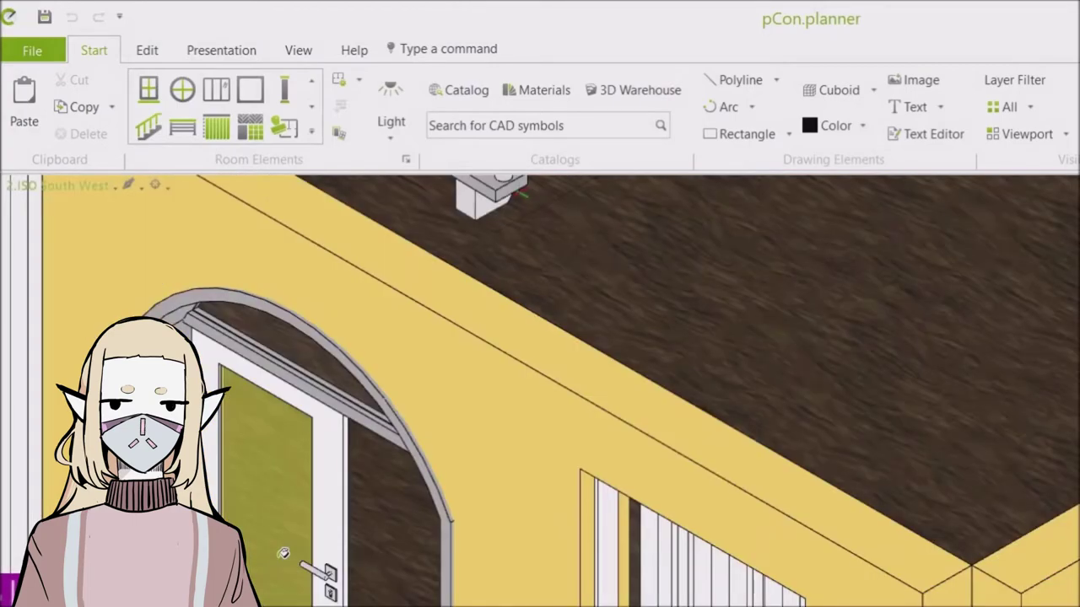
pyautogui.scroll(-5, 284, 553)
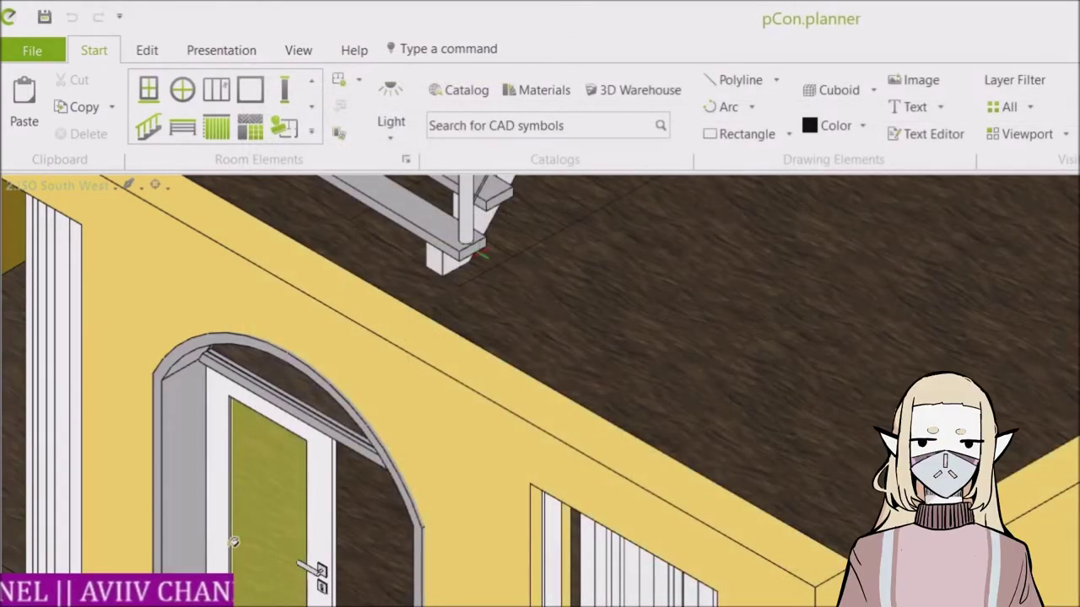
pyautogui.scroll(-3, 253, 548)
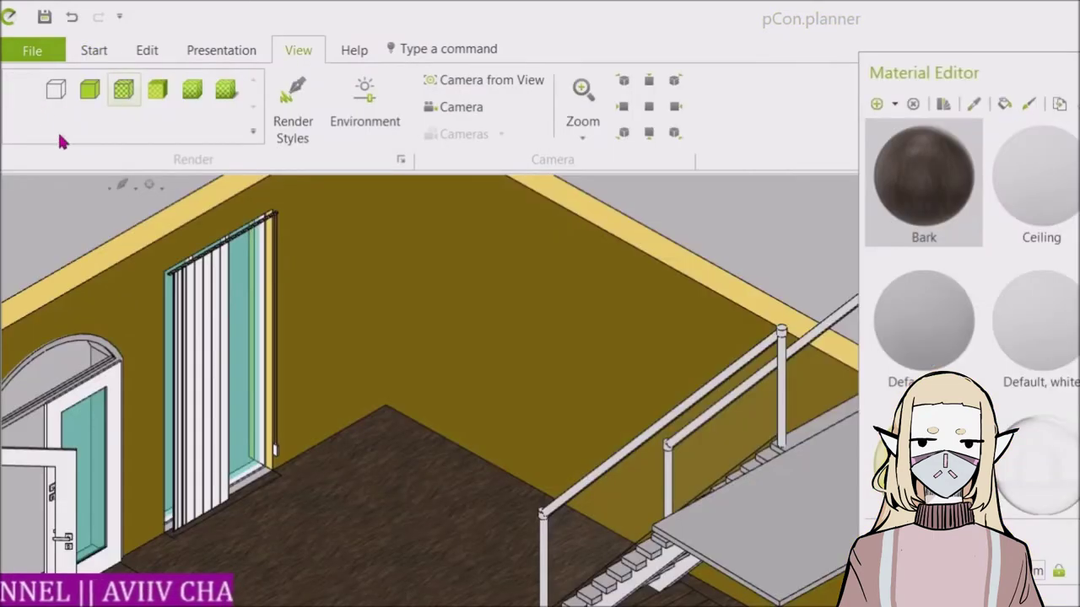
# Switch the model display to wireframe and show the room in the ISO North East view
pyautogui.scroll(-3, 293, 395)
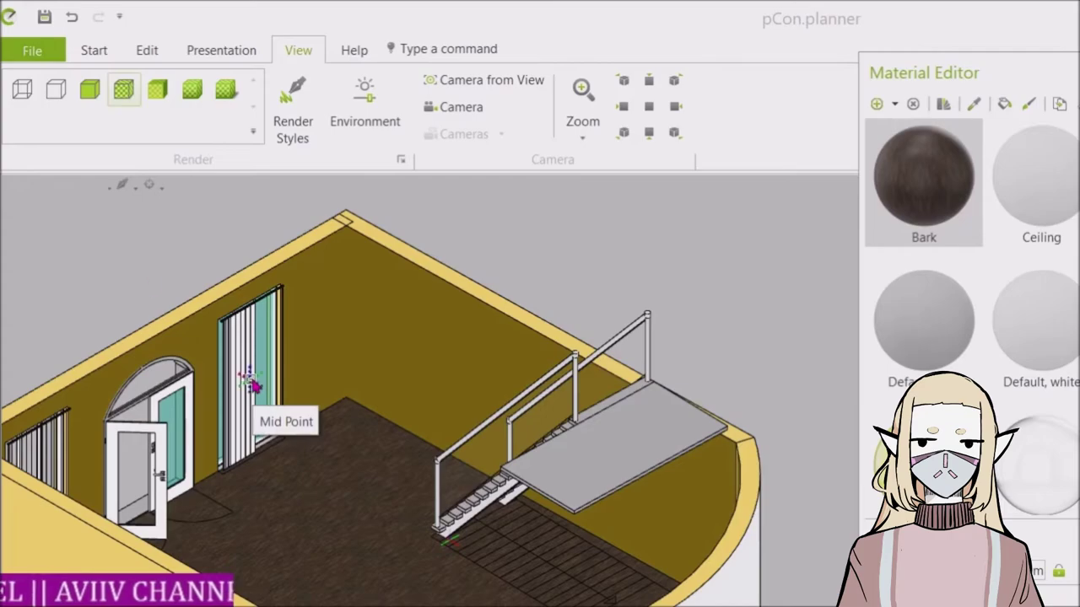
pyautogui.click(24, 89)
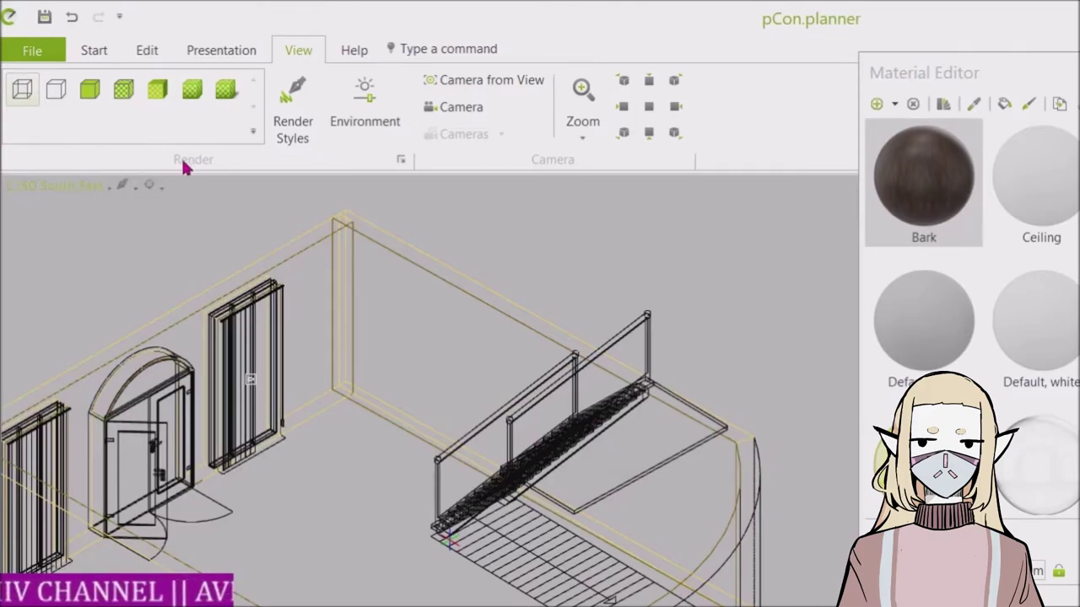
pyautogui.click(145, 189)
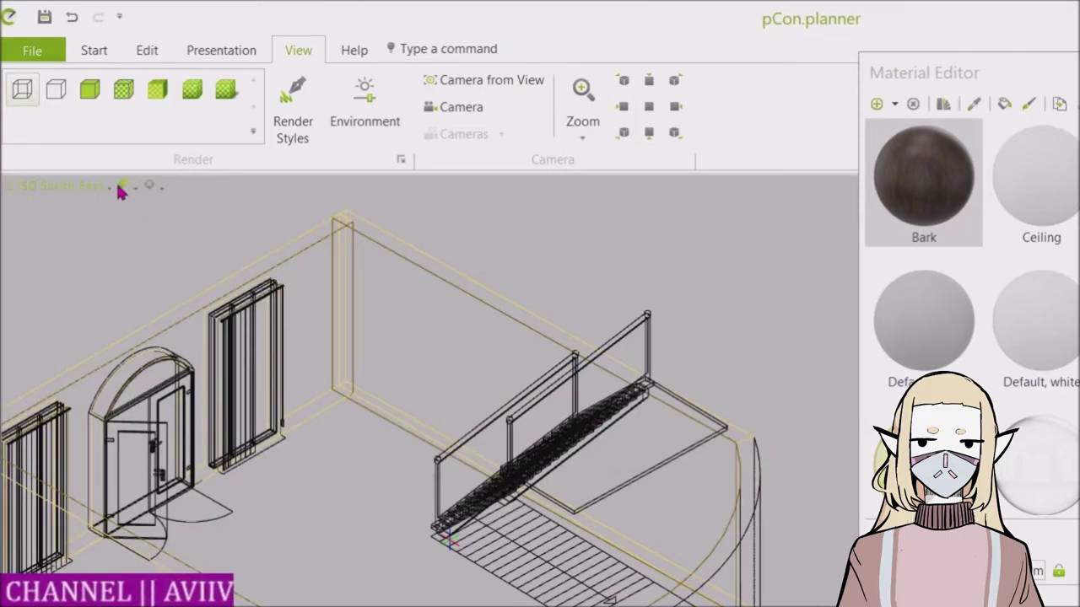
pyautogui.click(122, 187)
pyautogui.click(42, 183)
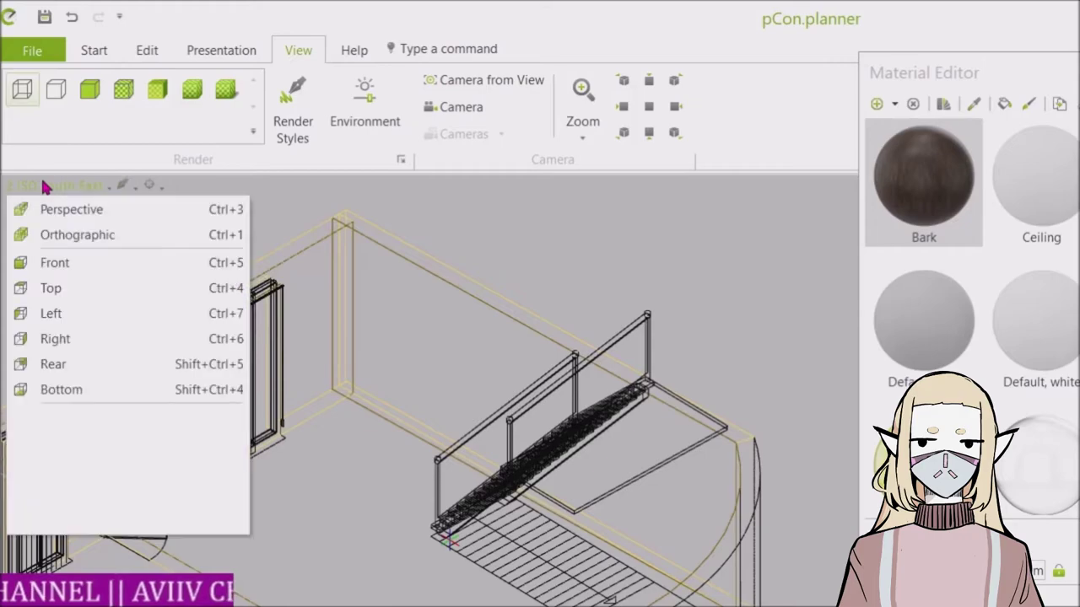
pyautogui.click(116, 420)
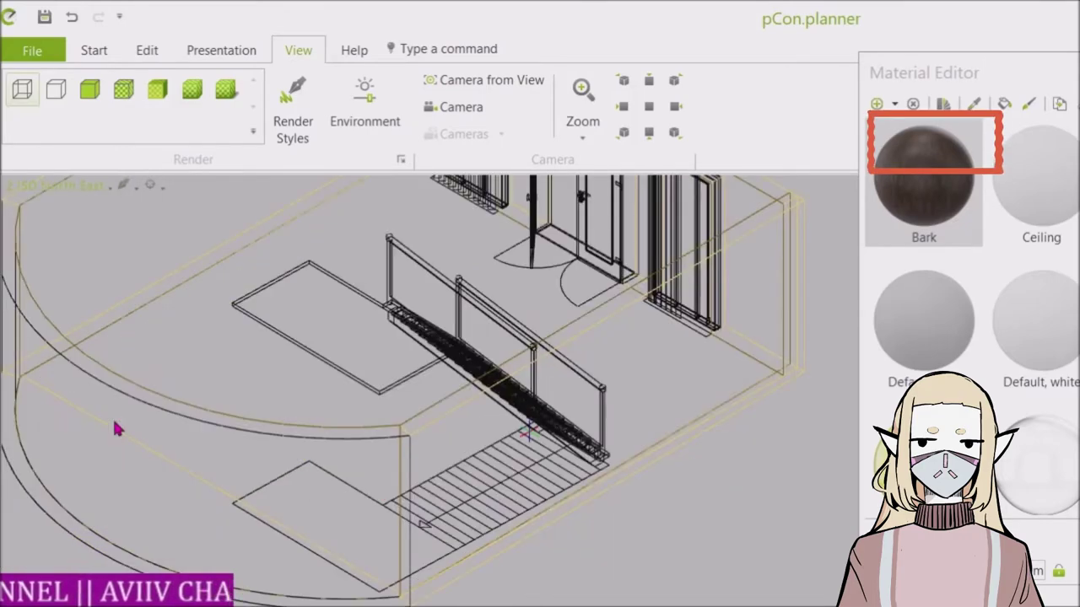
# Pan the wireframe view to frame the wall with the arched door and two windows, and close the Material Editor
pyautogui.click(155, 189)
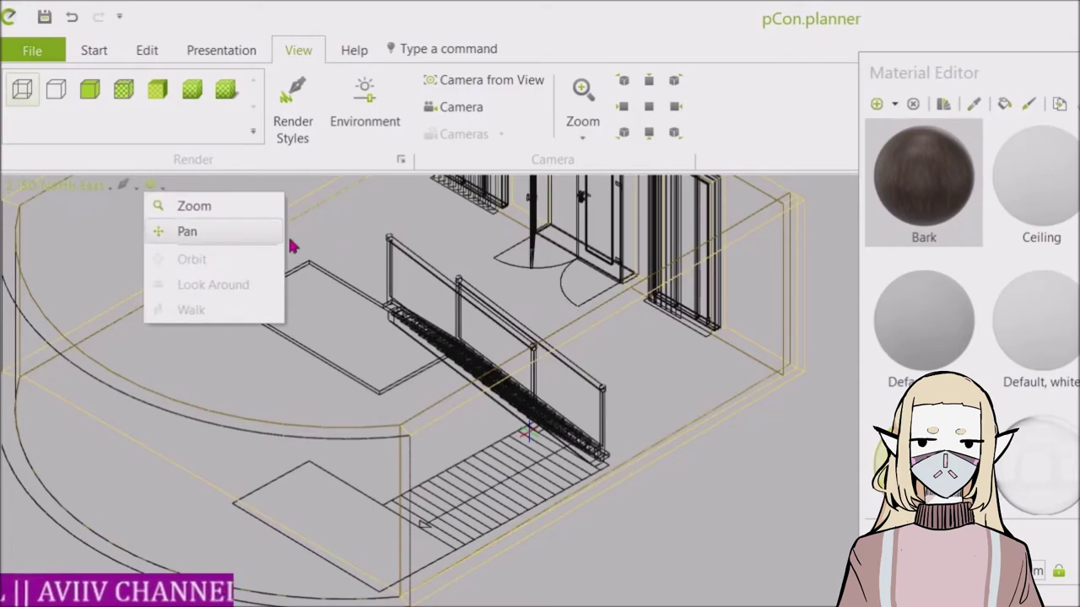
pyautogui.click(341, 247)
pyautogui.moveTo(341, 247); pyautogui.dragTo(338, 379)
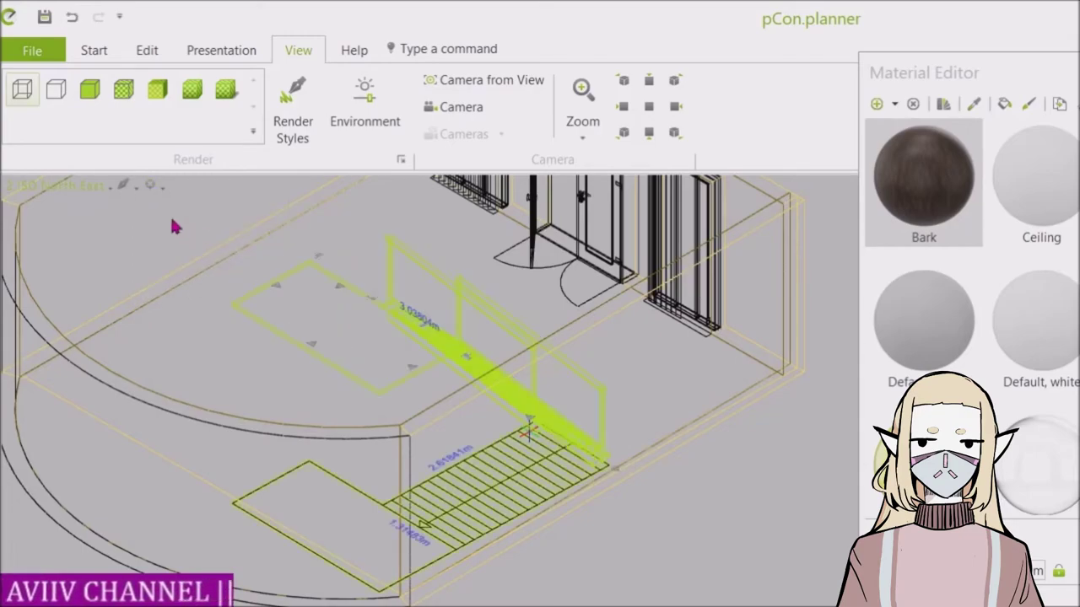
pyautogui.click(152, 187)
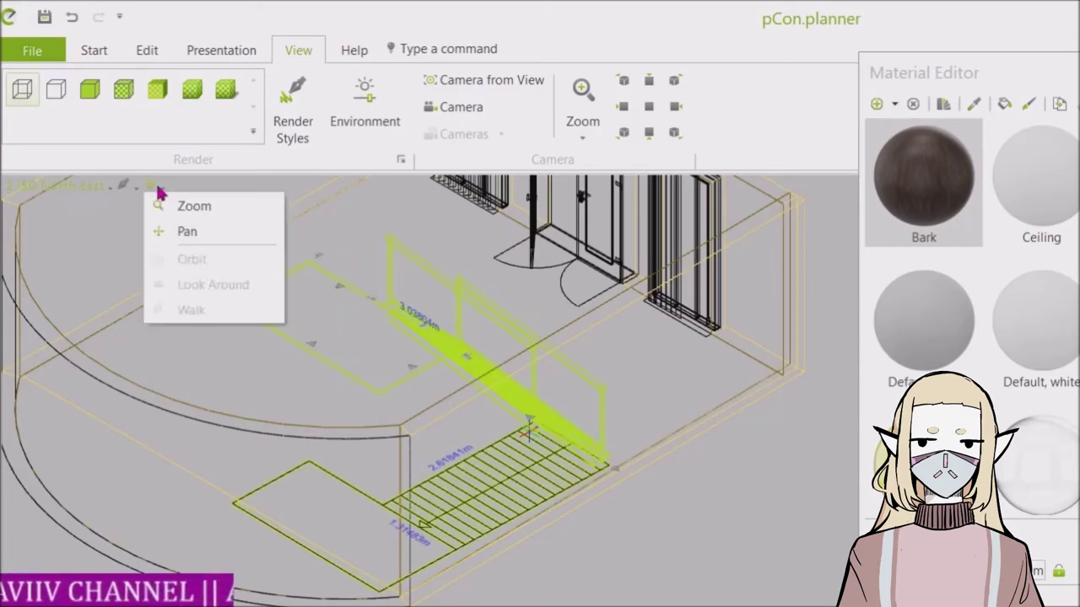
pyautogui.click(186, 234)
pyautogui.moveTo(350, 243); pyautogui.dragTo(371, 481)
pyautogui.scroll(3, 502, 370)
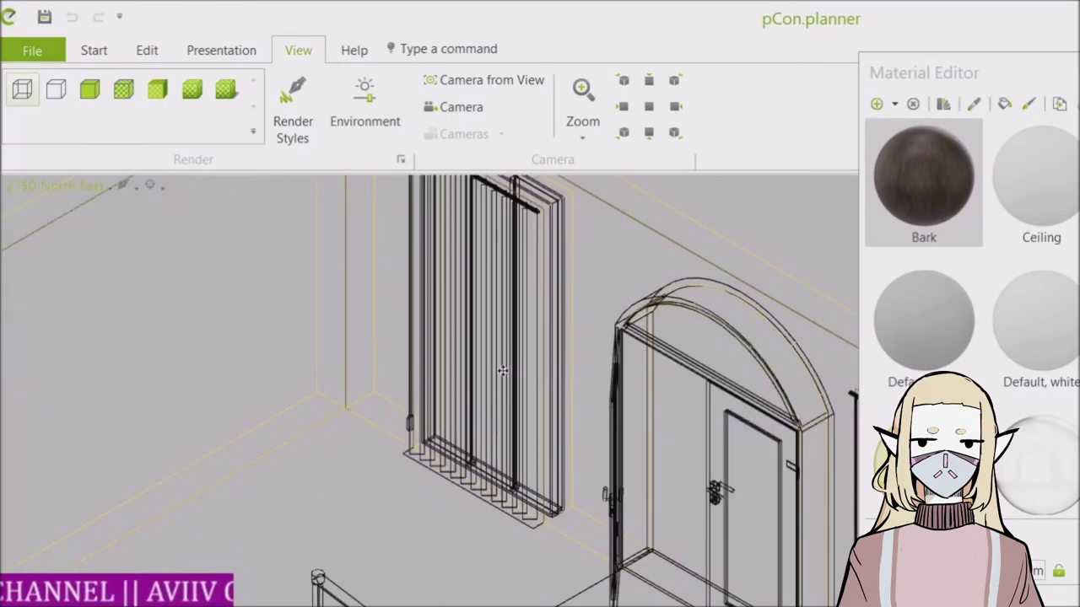
pyautogui.scroll(-3, 503, 371)
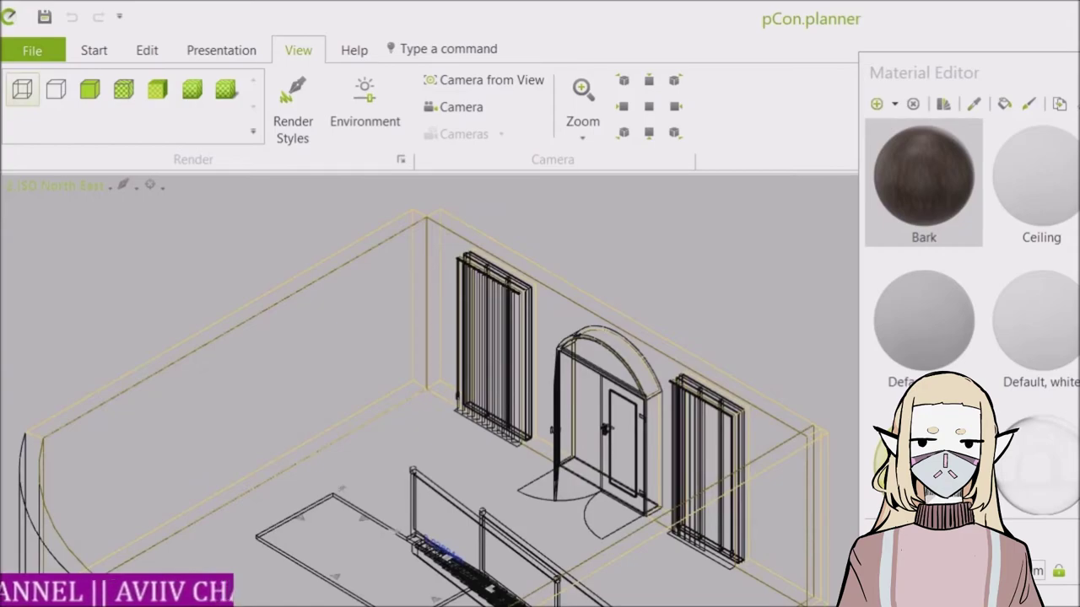
pyautogui.click(1079, 73)
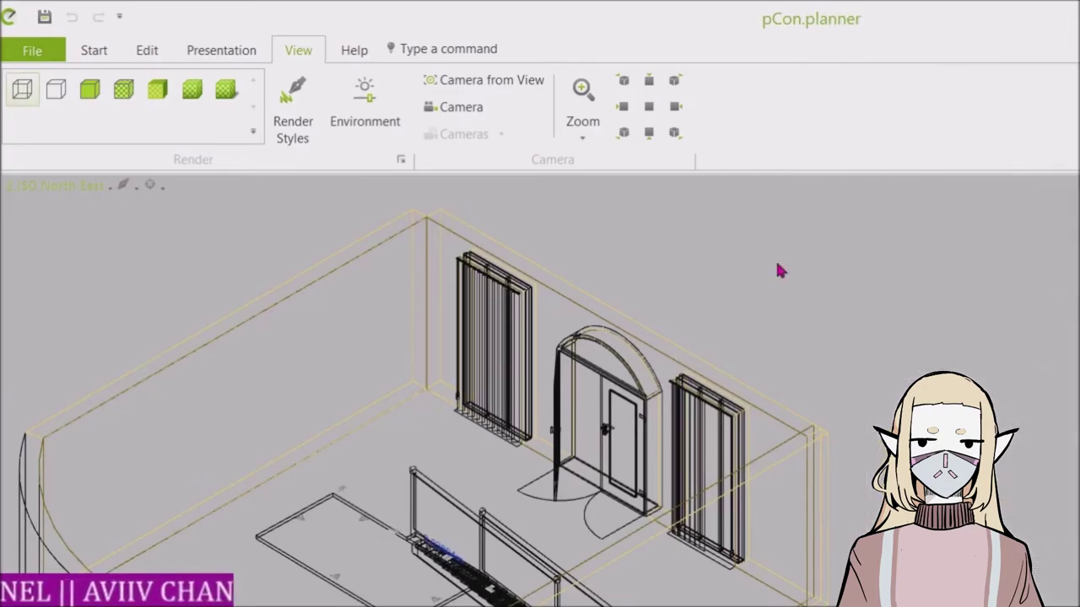
# Display the room model in the Hidden Line render style
pyautogui.scroll(3, 204, 452)
pyautogui.scroll(-3, 204, 451)
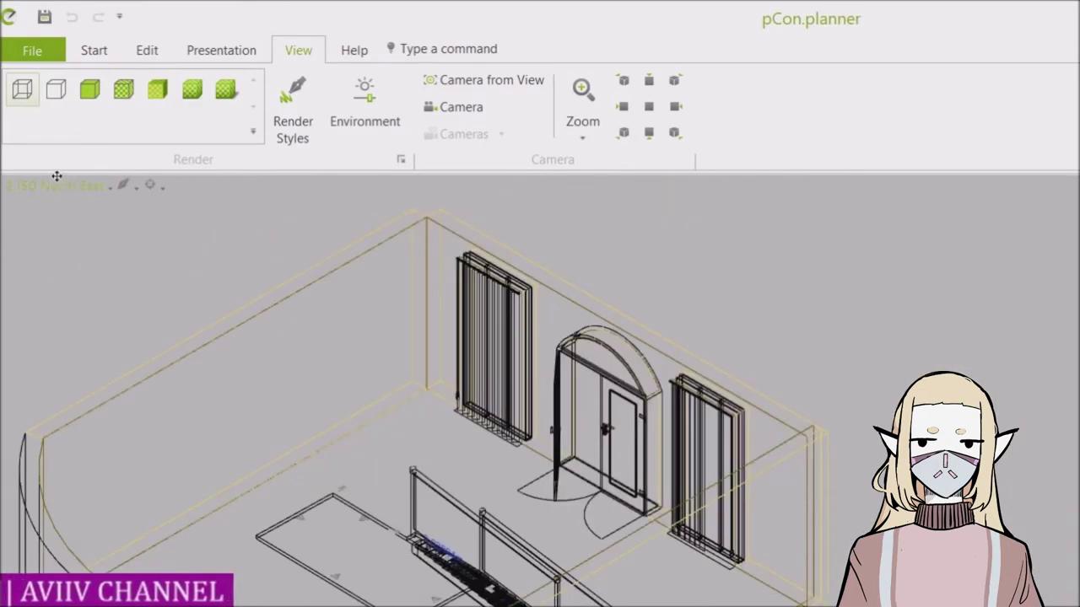
pyautogui.click(126, 187)
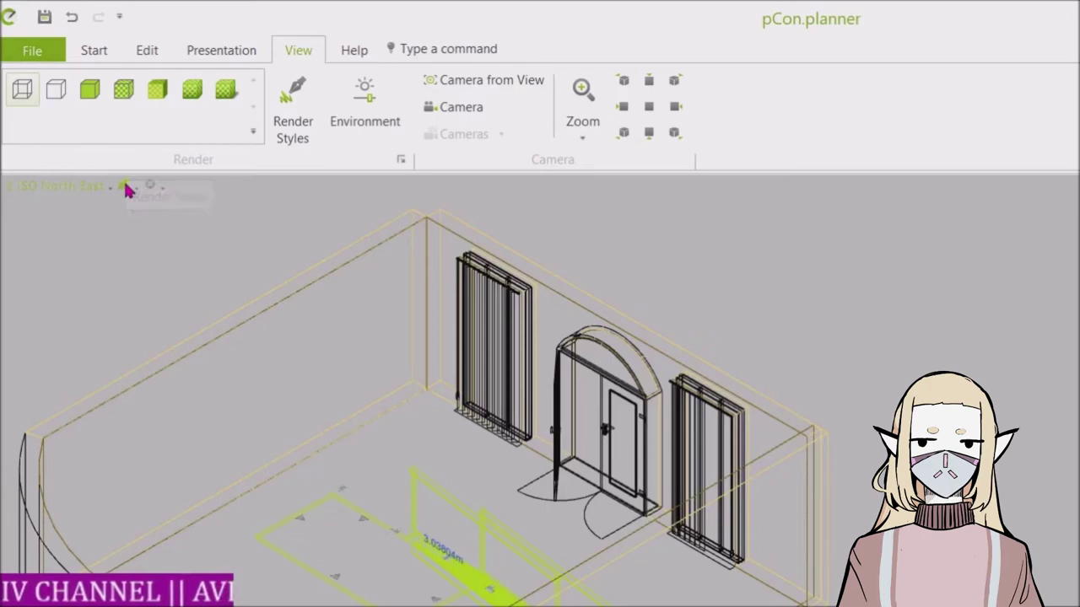
pyautogui.click(126, 188)
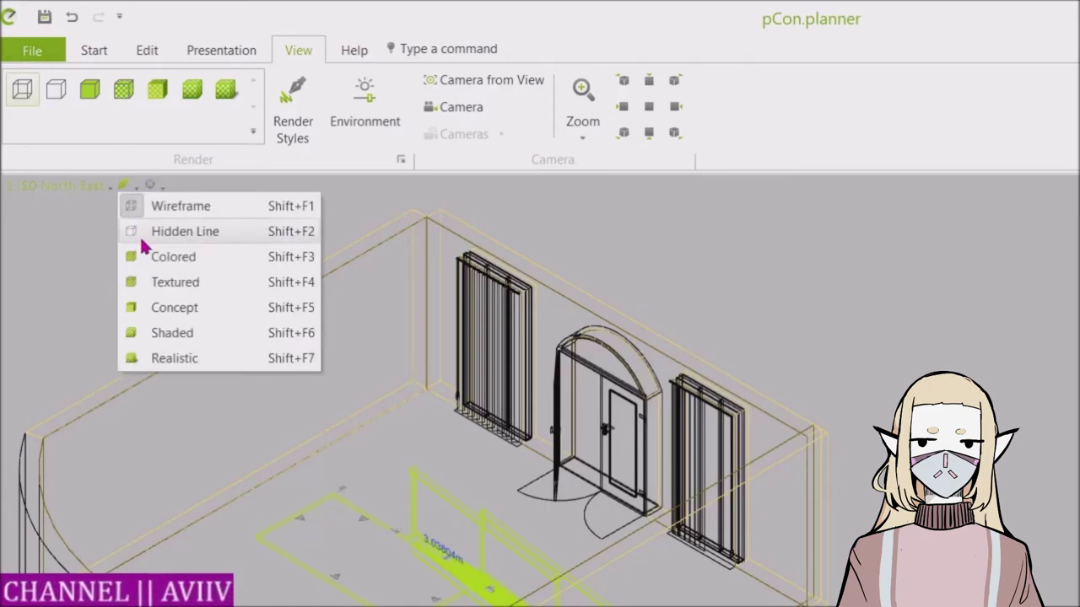
pyautogui.click(144, 241)
pyautogui.click(757, 295)
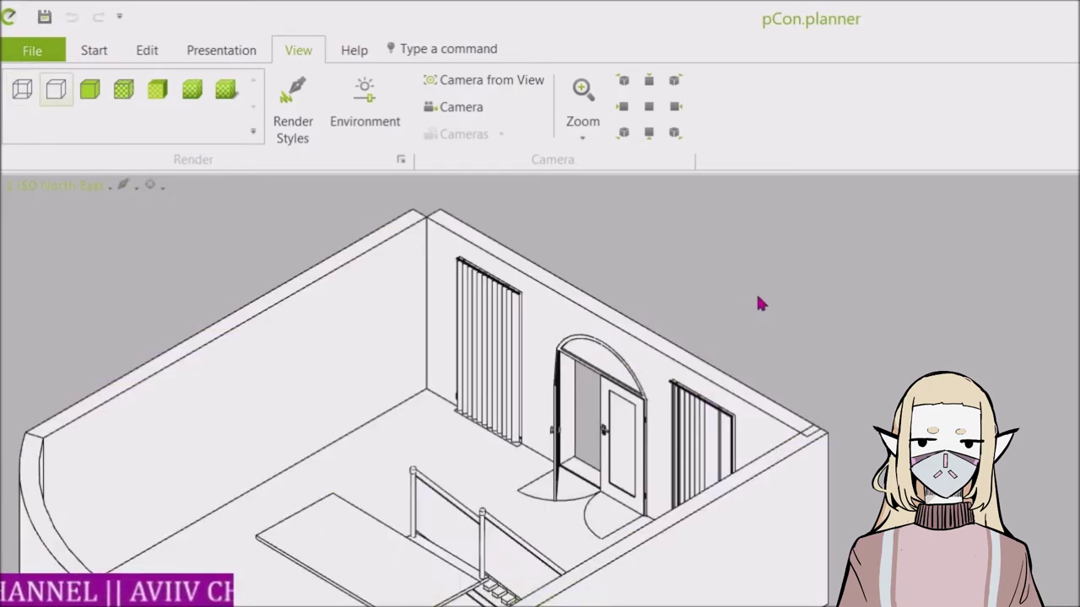
# Inspect the hidden-line room up close and as a whole, and show it in the ISO North West view
pyautogui.scroll(3, 652, 323)
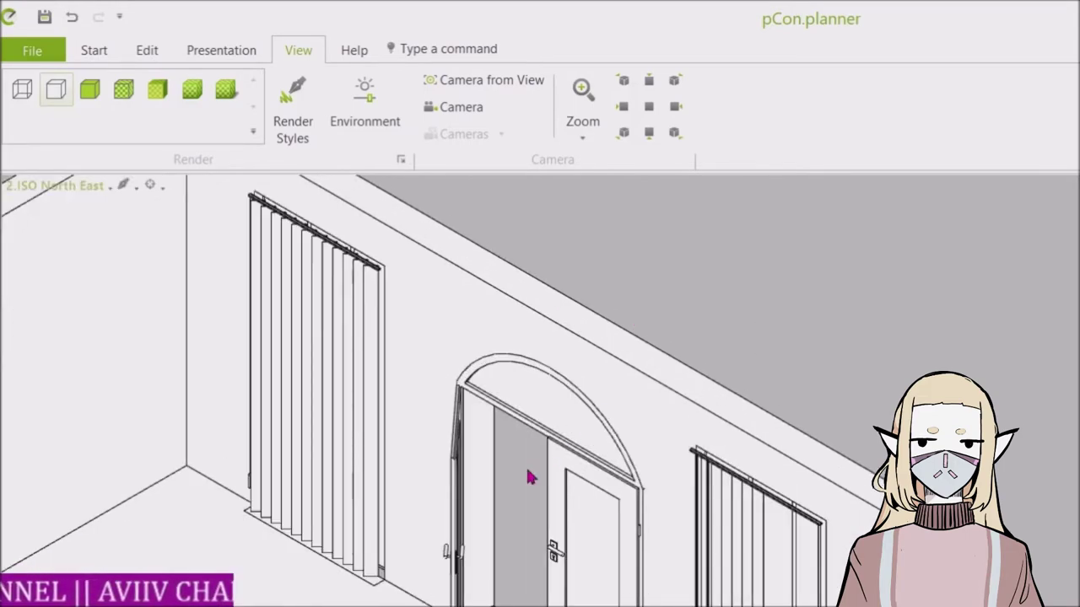
pyautogui.scroll(-5, 530, 477)
pyautogui.scroll(-3, 527, 479)
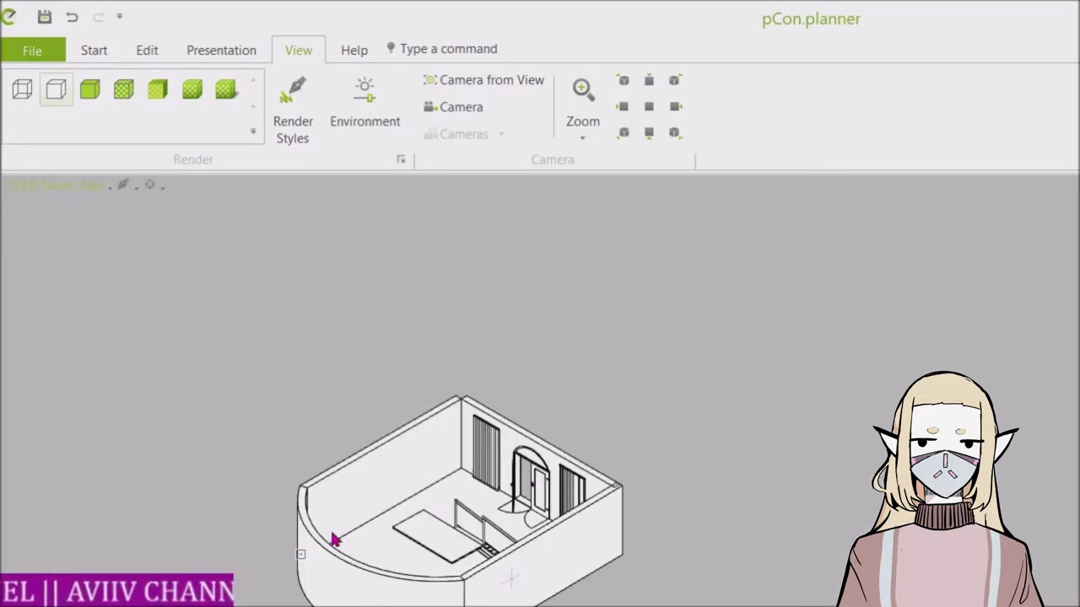
pyautogui.scroll(2, 429, 539)
pyautogui.scroll(3, 429, 533)
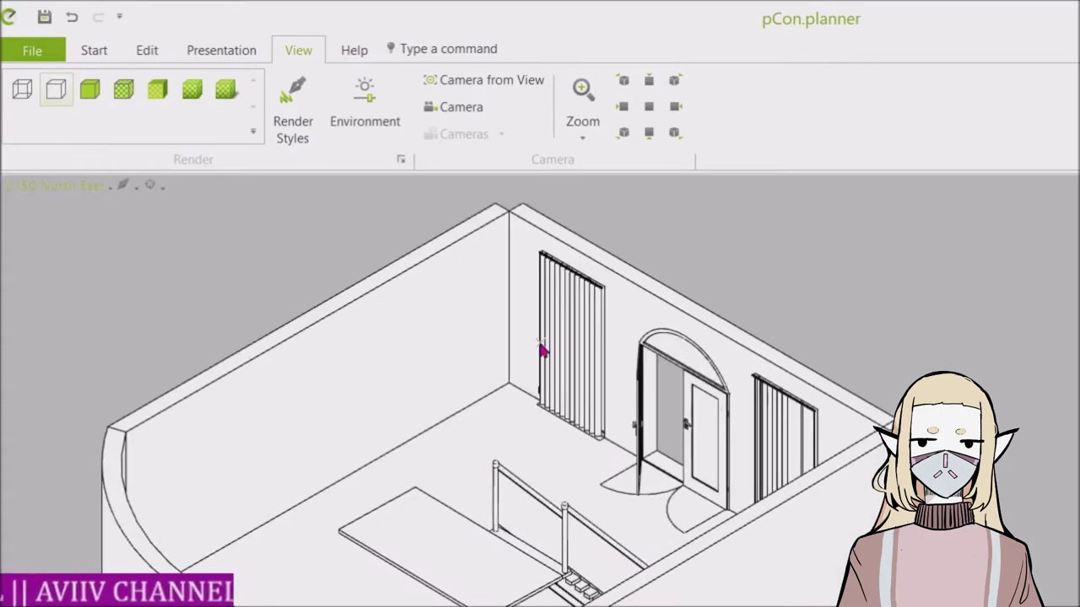
pyautogui.click(70, 185)
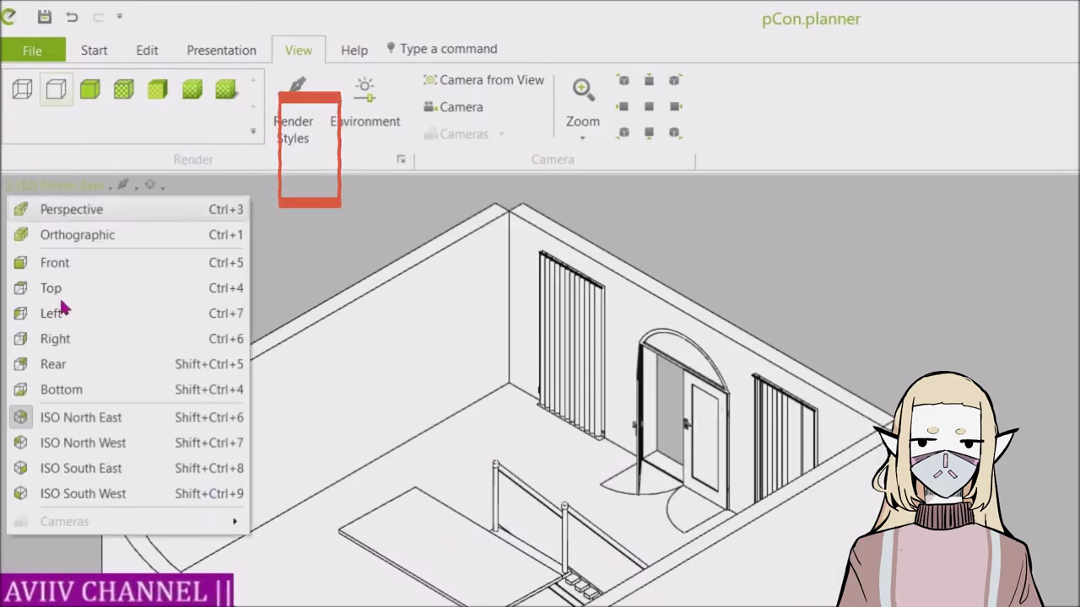
pyautogui.click(73, 442)
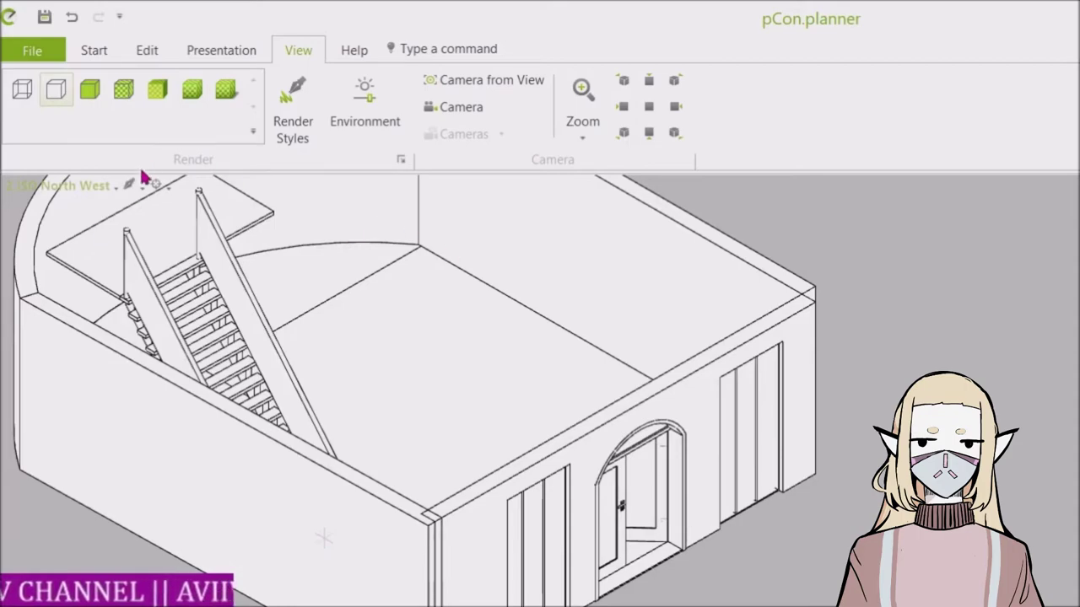
# Preview the room in the Colored render style and display its perspective view in the Concept style
pyautogui.click(91, 94)
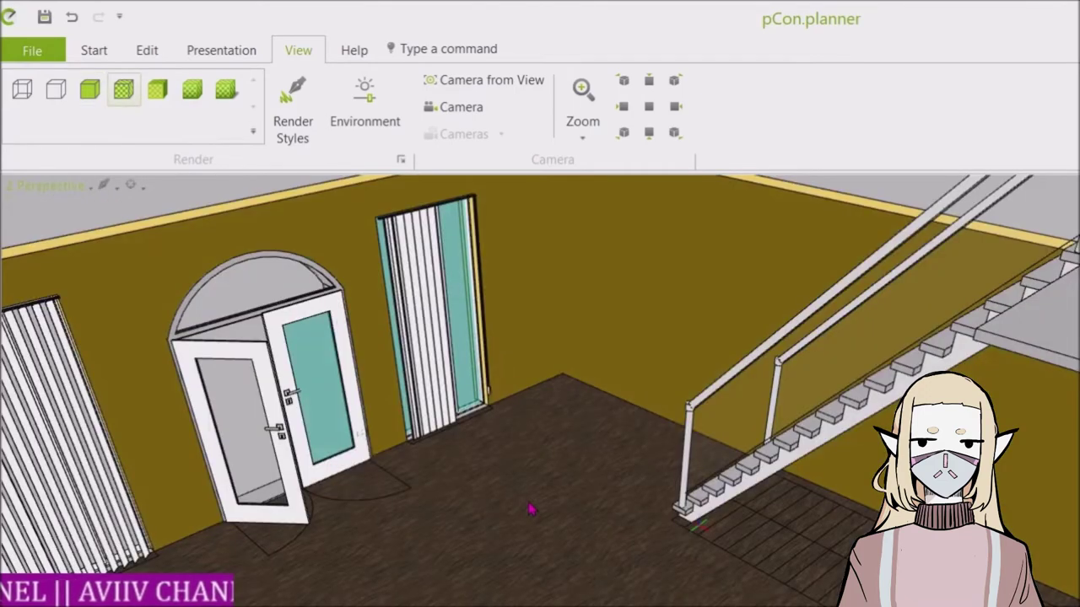
pyautogui.click(135, 188)
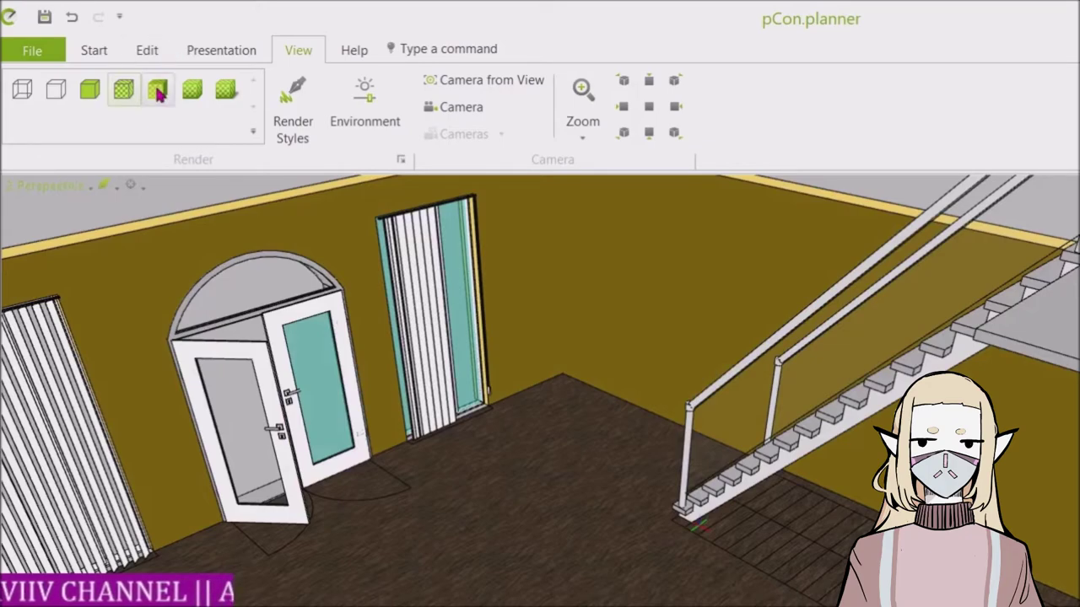
pyautogui.click(158, 93)
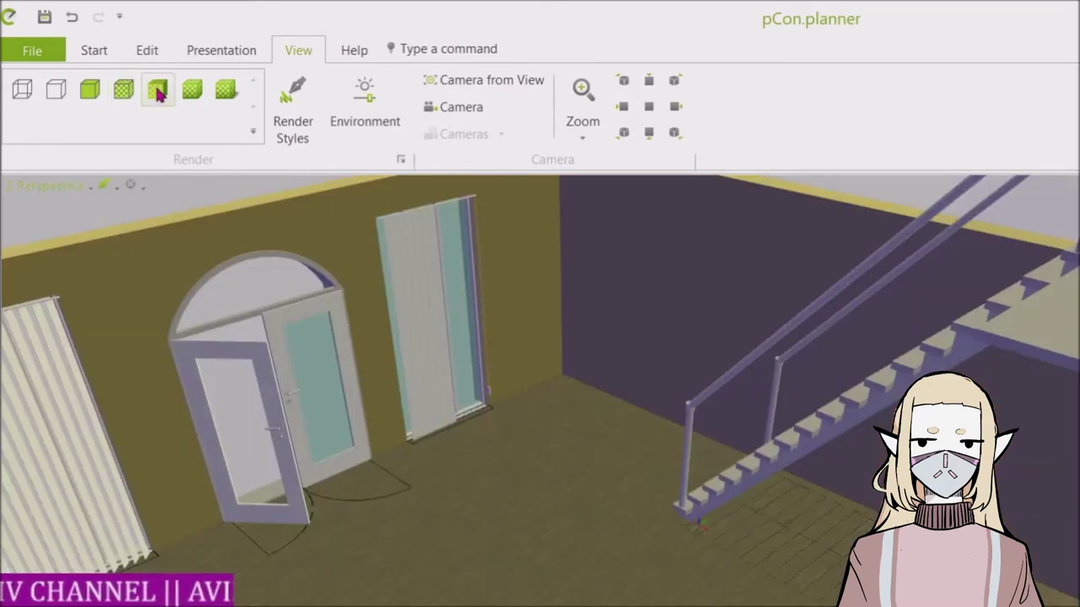
# Use the Walk navigation mode to turn the perspective view toward the staircase
pyautogui.click(131, 186)
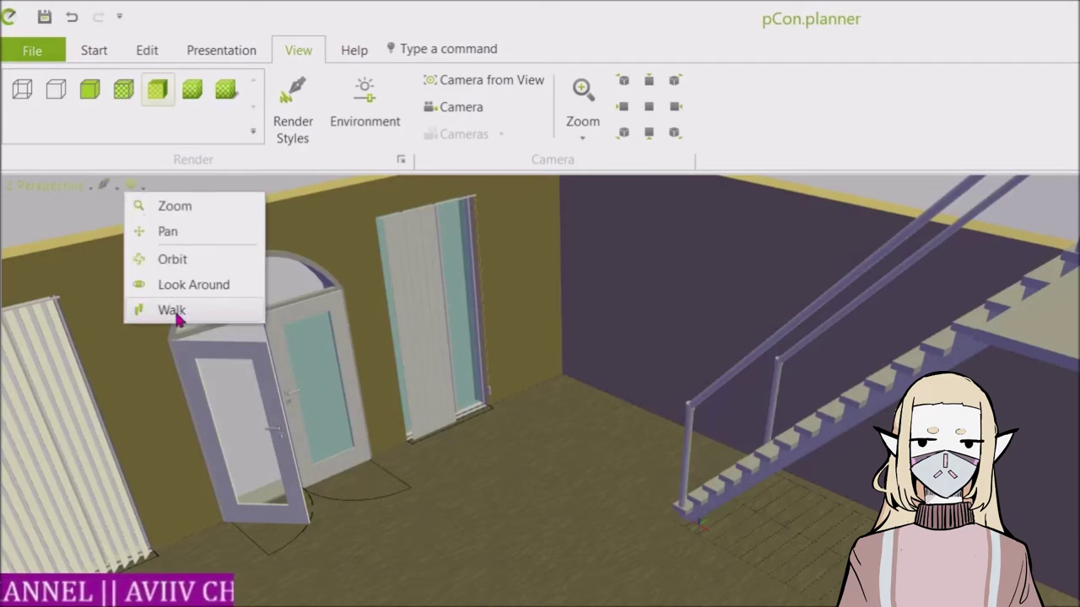
pyautogui.click(173, 310)
pyautogui.moveTo(433, 506); pyautogui.dragTo(410, 409)
pyautogui.moveTo(453, 372); pyautogui.dragTo(246, 528)
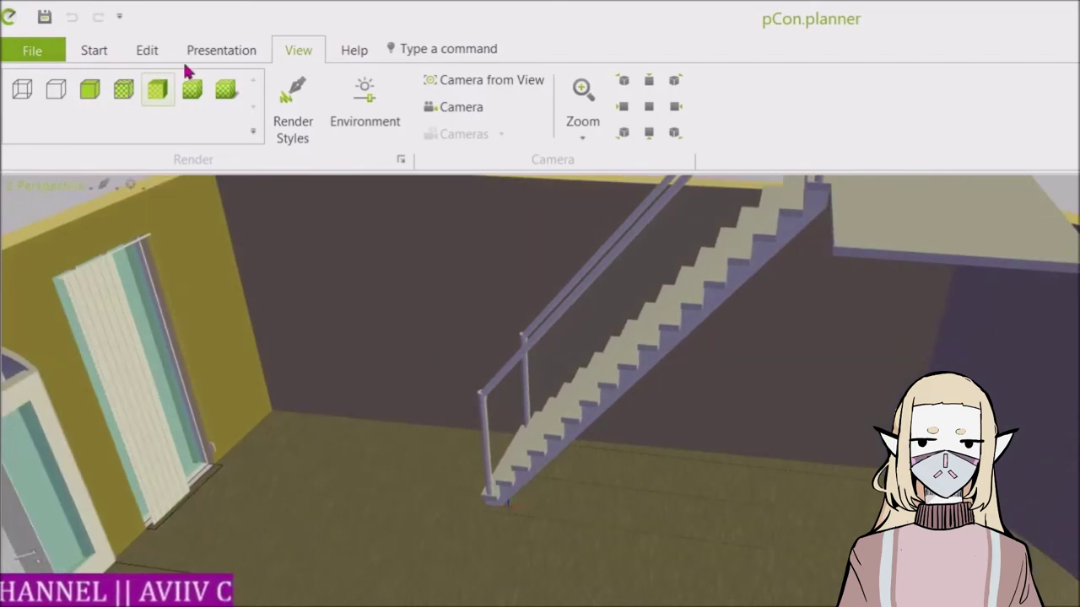
# Display the staircase view in the Shaded render style and switch it to Realistic
pyautogui.click(193, 90)
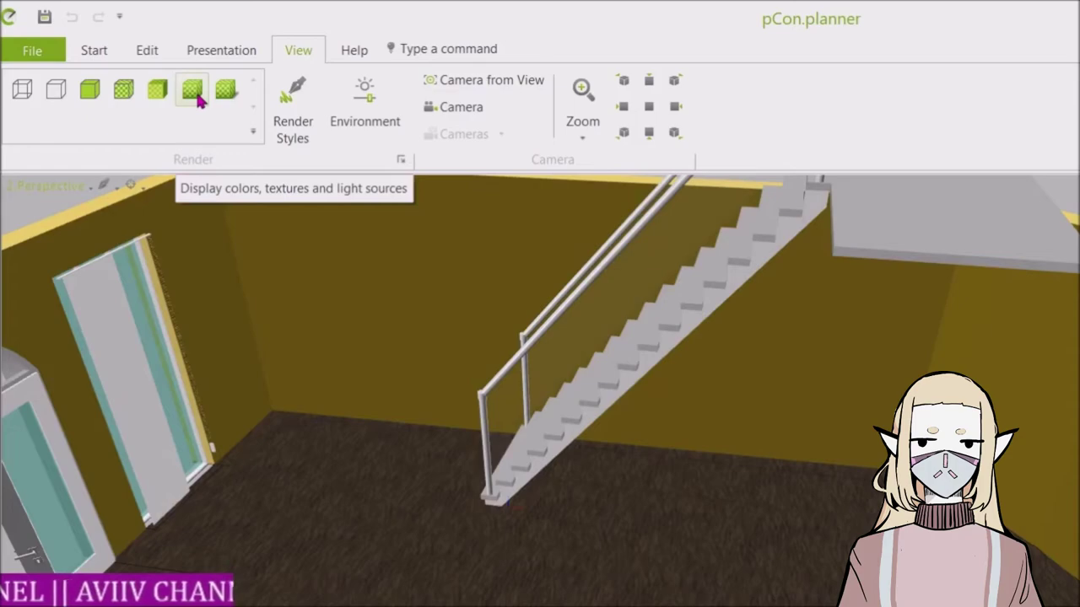
pyautogui.click(103, 186)
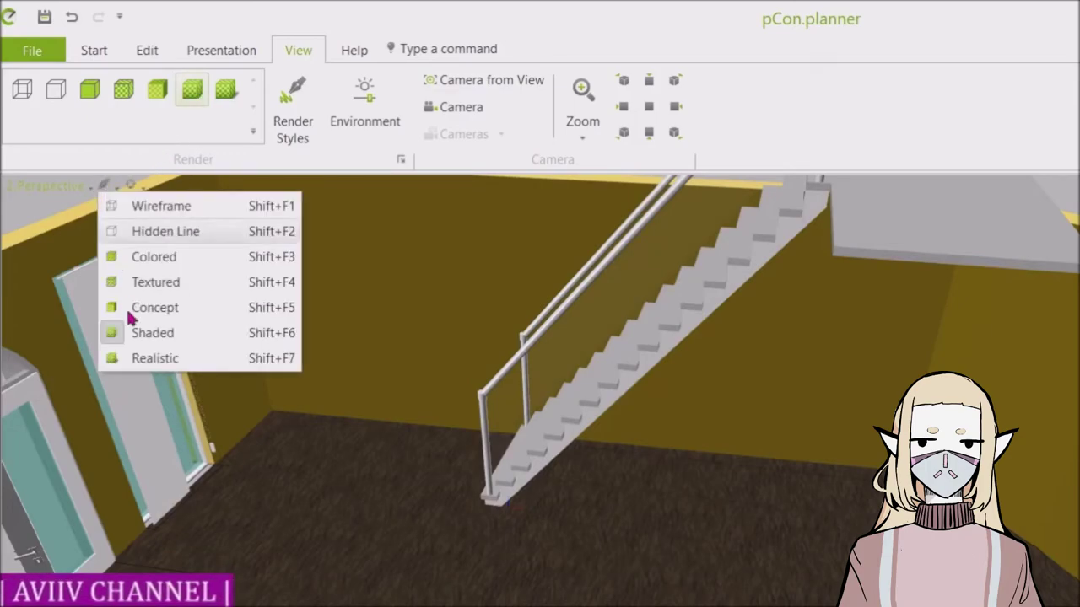
pyautogui.click(143, 359)
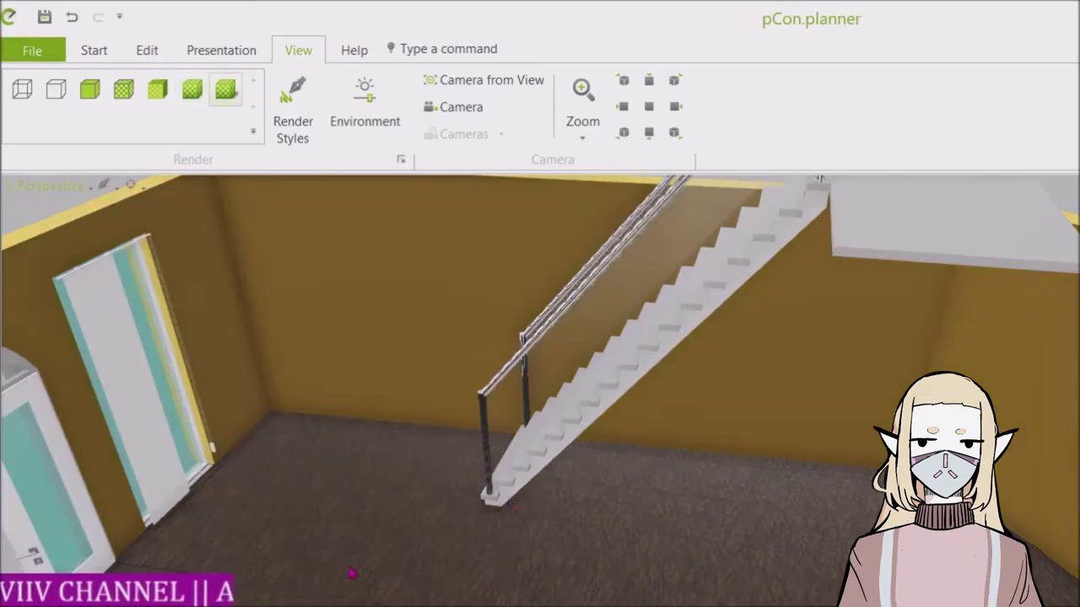
# Examine the realistic rendering of the stair railing, window, door and floor, both close up and from a distance
pyautogui.scroll(-5, 351, 573)
pyautogui.scroll(2, 352, 574)
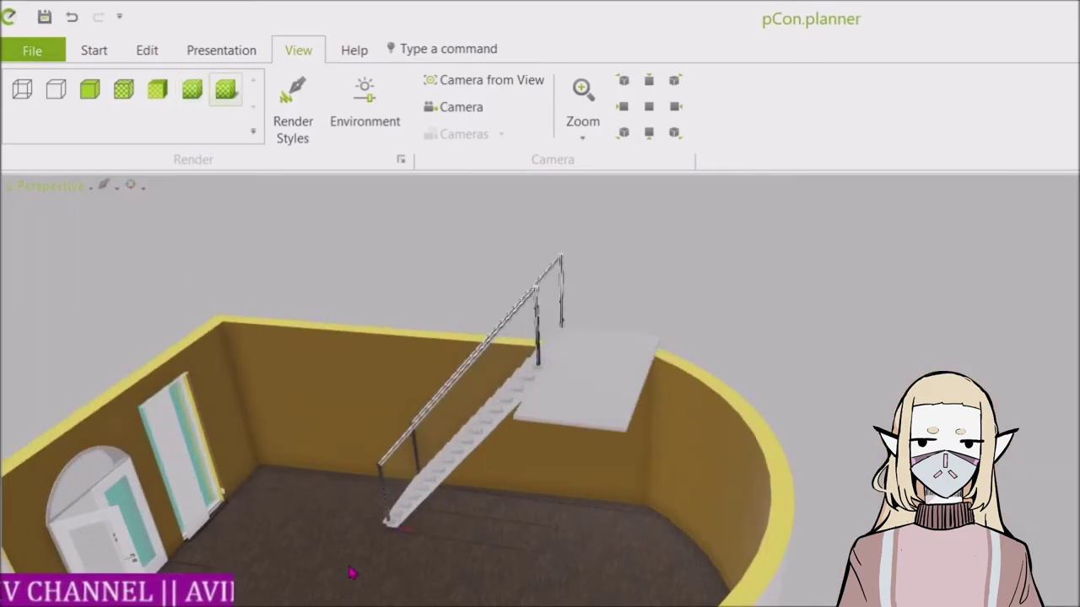
pyautogui.scroll(5, 89, 504)
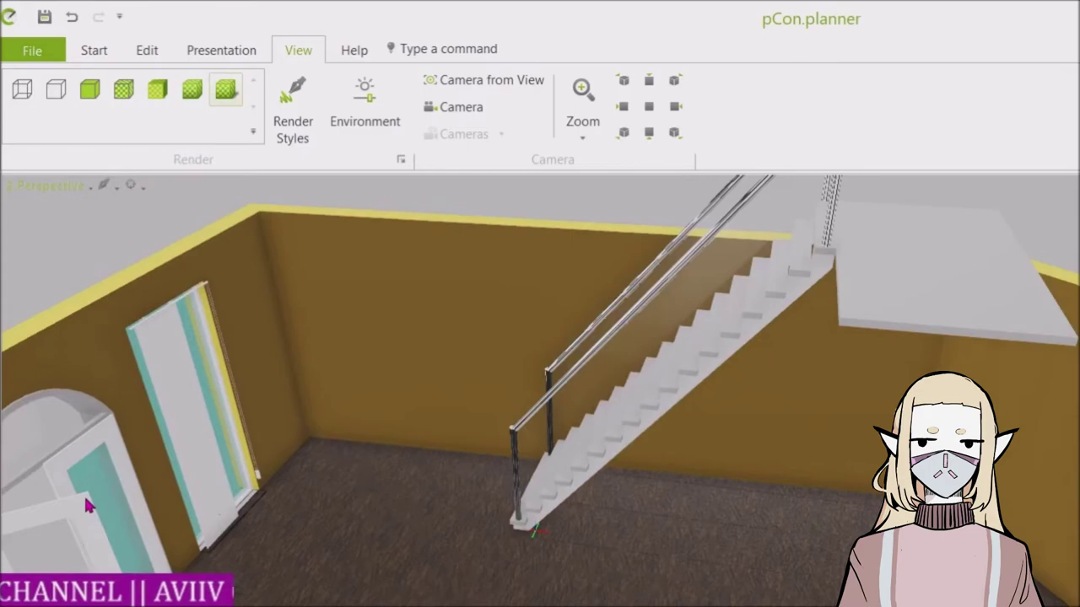
pyautogui.scroll(4, 87, 504)
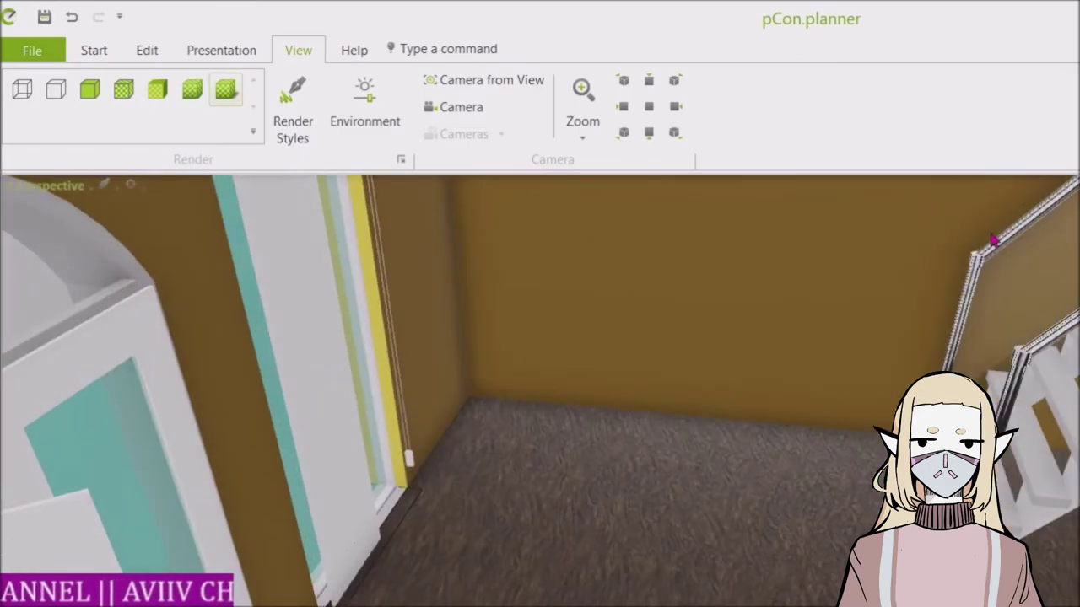
pyautogui.scroll(2, 1022, 243)
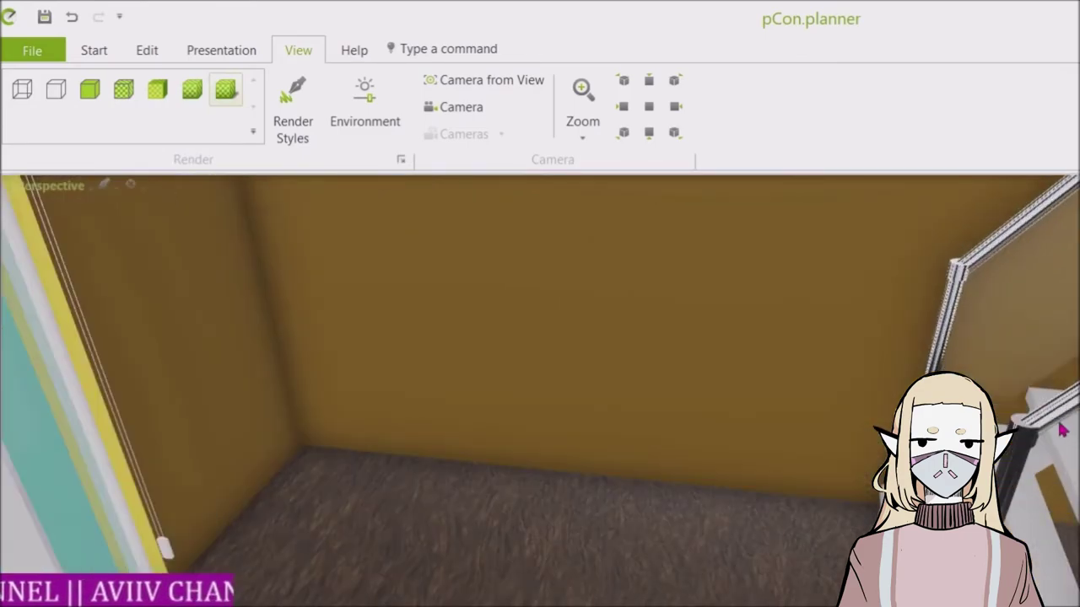
pyautogui.scroll(2, 1061, 430)
pyautogui.scroll(-5, 1061, 431)
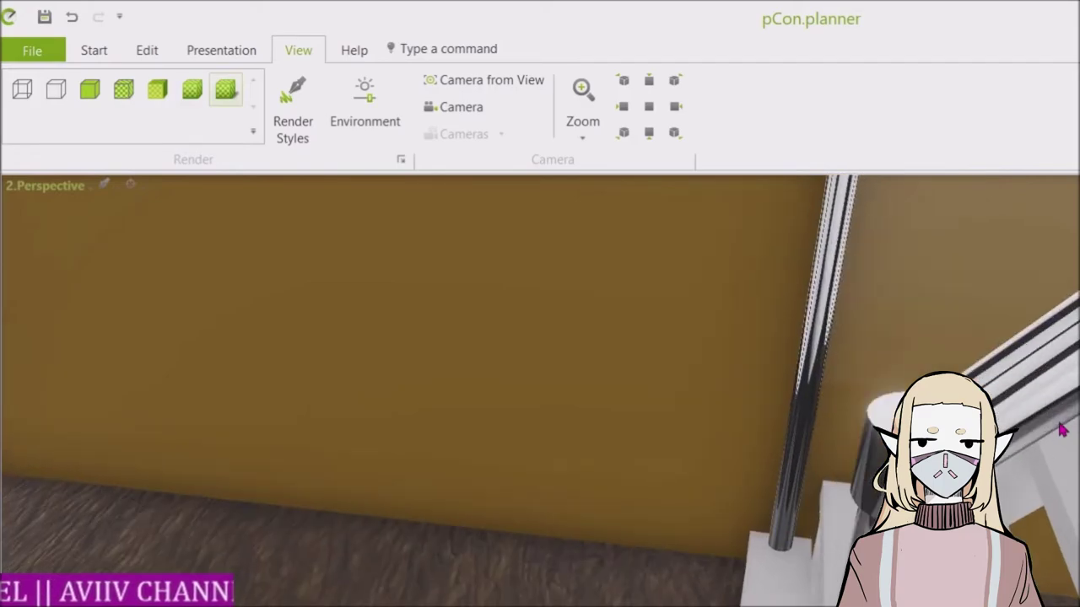
pyautogui.scroll(-2, 1061, 431)
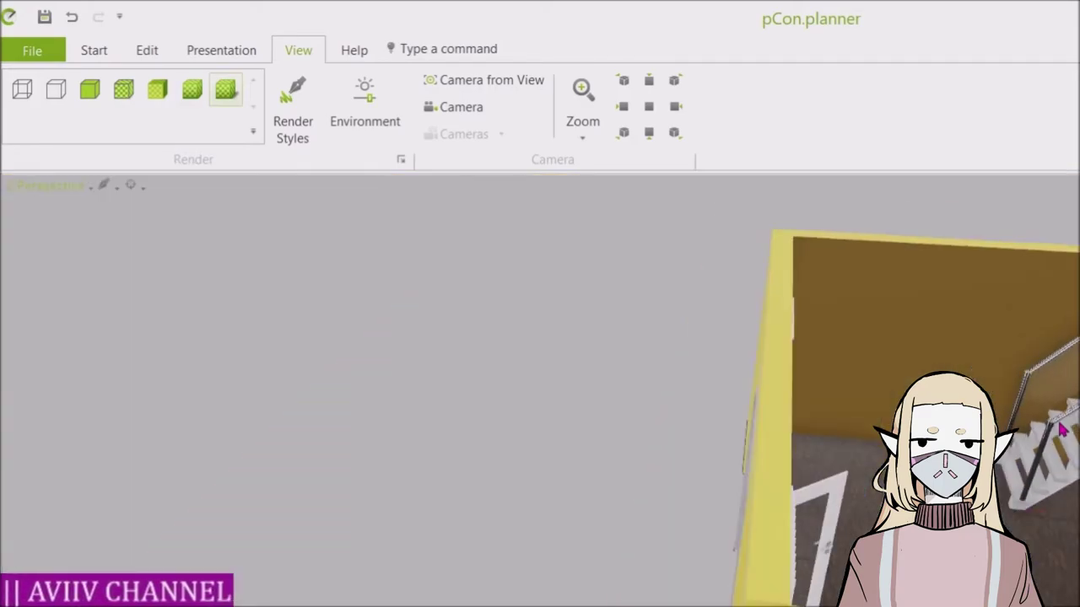
# Orbit the perspective view to face the interior wall with the arched double door and windows
pyautogui.click(133, 186)
pyautogui.click(181, 259)
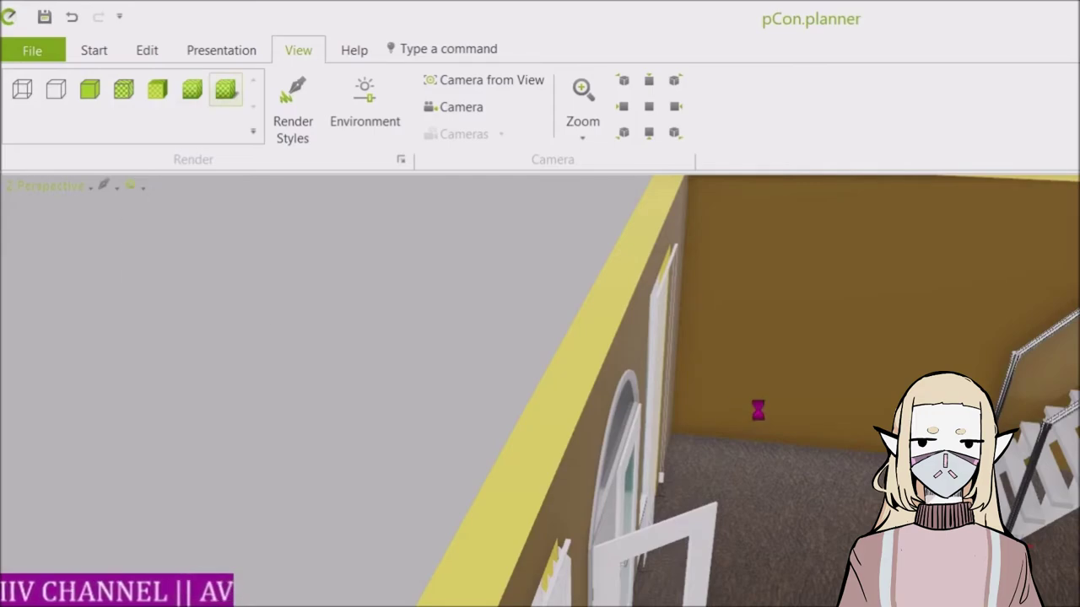
pyautogui.moveTo(763, 429); pyautogui.dragTo(607, 378)
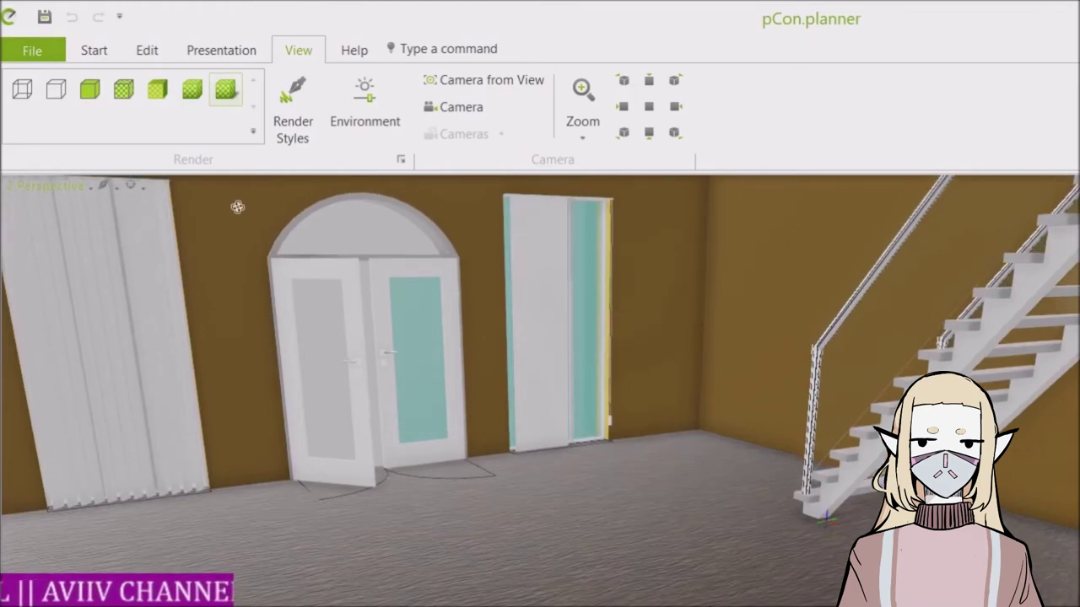
# Compare the door wall in the Concept render style and in the Shaded style
pyautogui.click(130, 185)
pyautogui.click(108, 185)
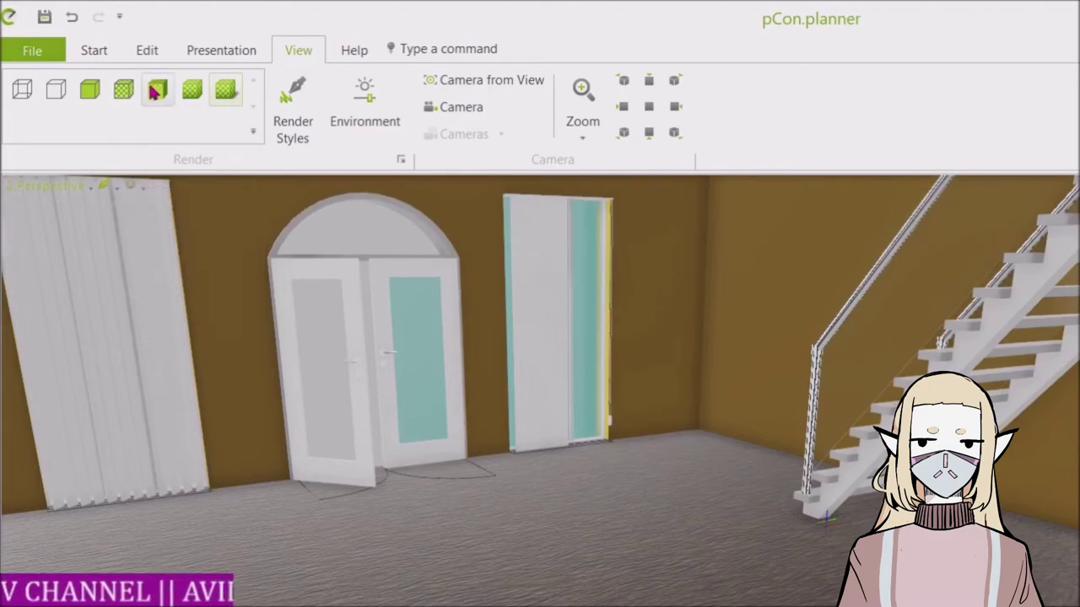
pyautogui.click(155, 91)
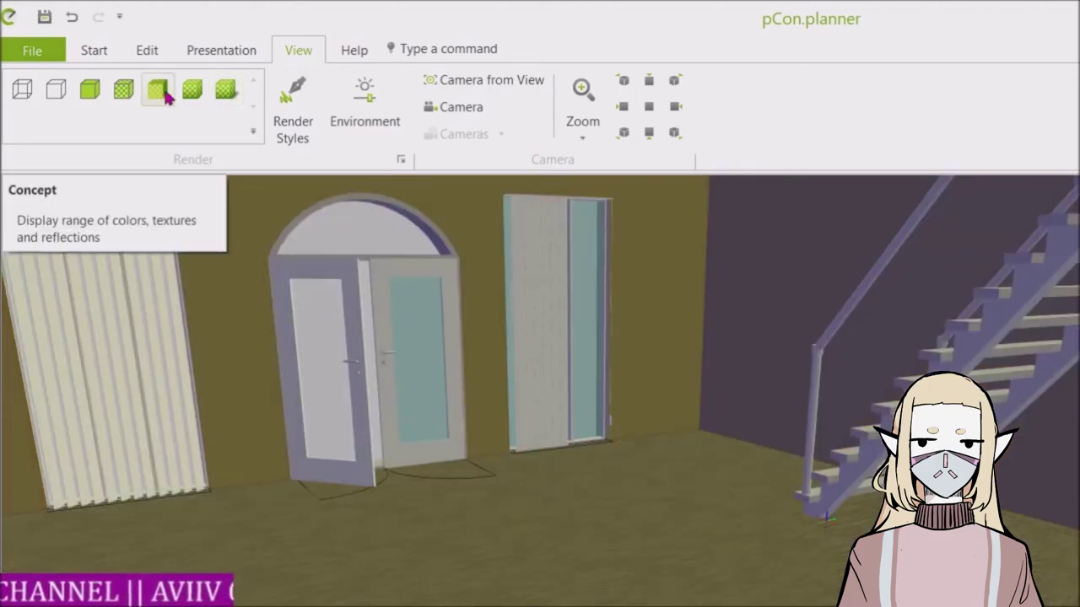
pyautogui.click(194, 95)
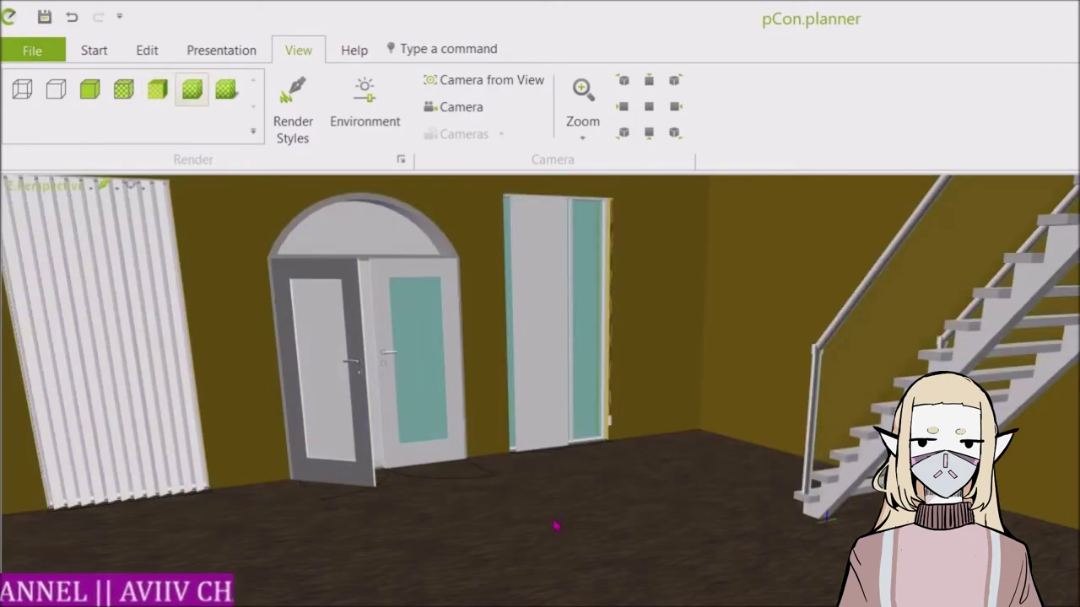
# Open the Material Editor with the Bark material selected and display the floor in the Realistic render style
pyautogui.click(148, 52)
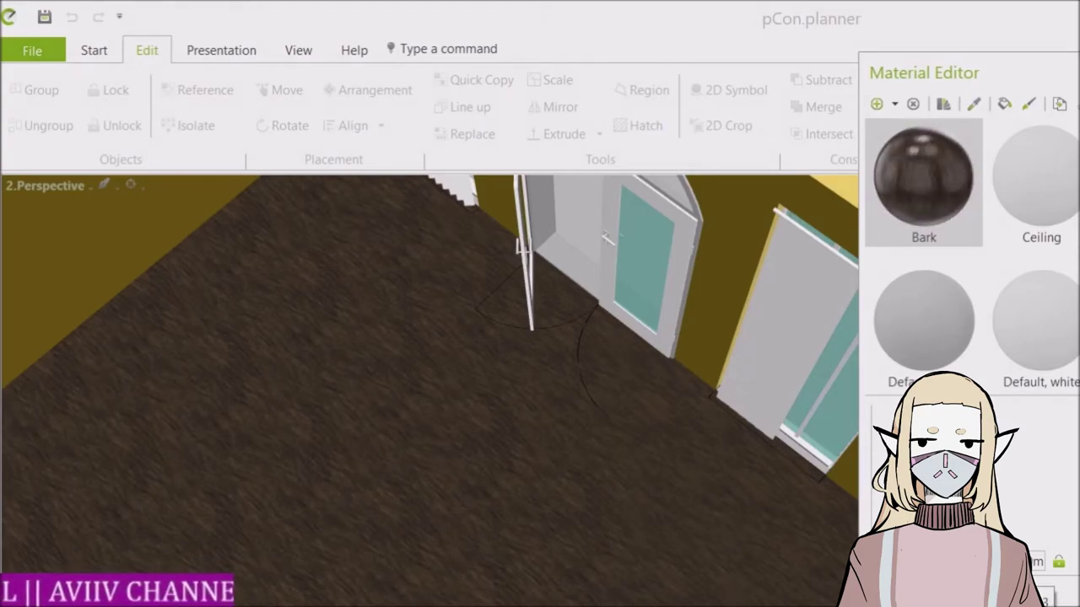
pyautogui.click(106, 186)
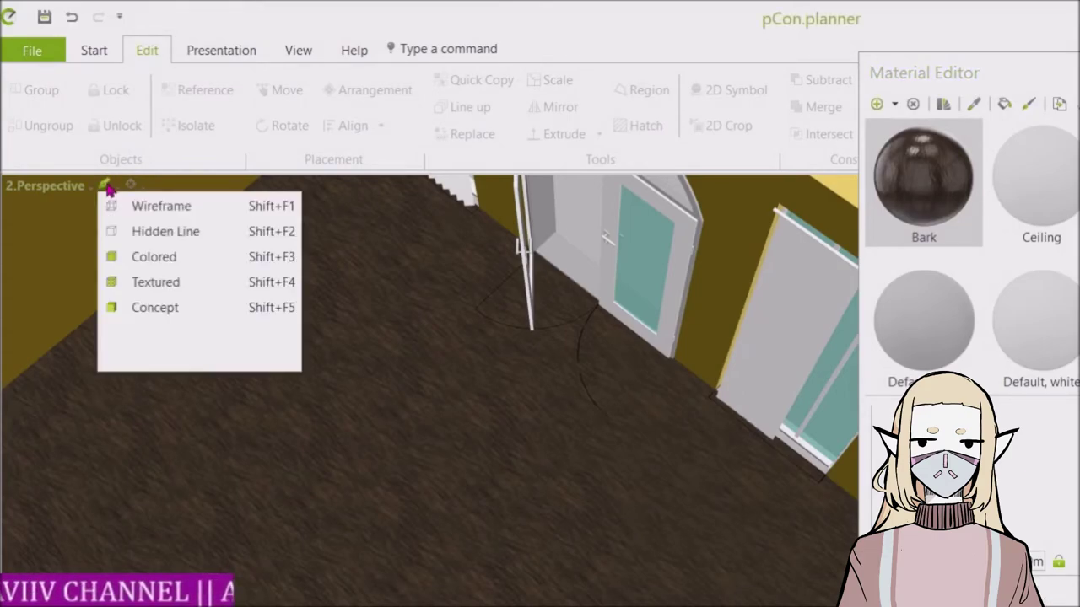
pyautogui.click(151, 359)
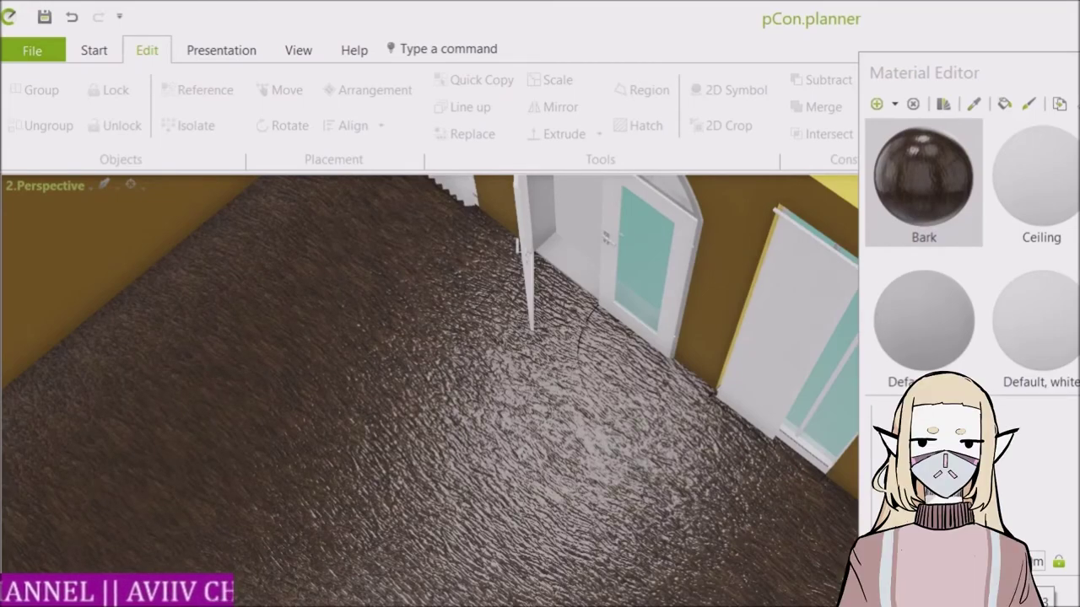
# Try a matte surface for the Bark material and check the floor's appearance up close and from farther away
pyautogui.click(1046, 598)
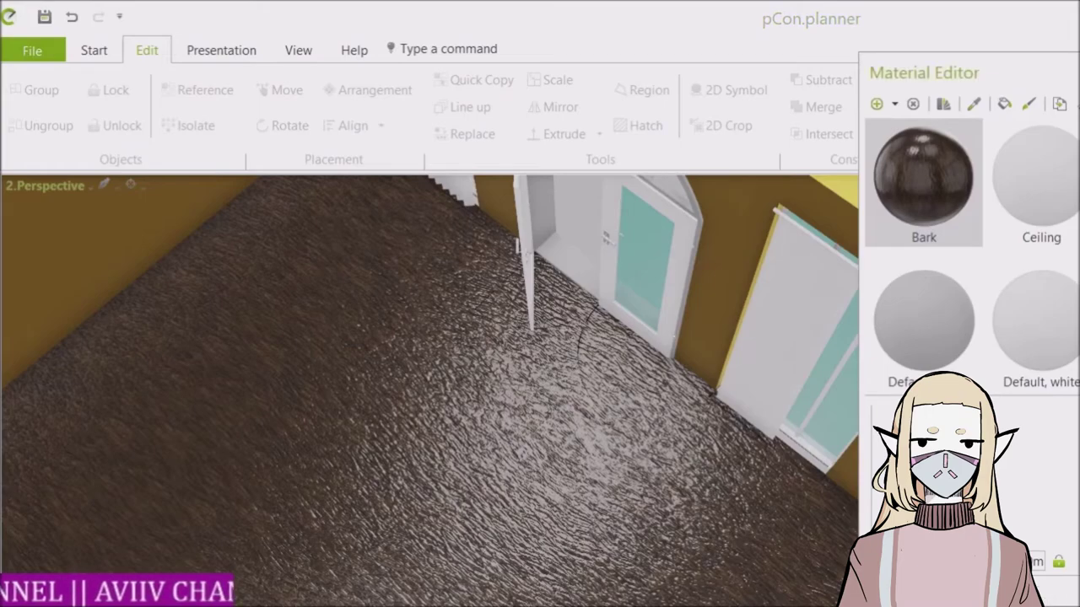
pyautogui.scroll(5, 410, 414)
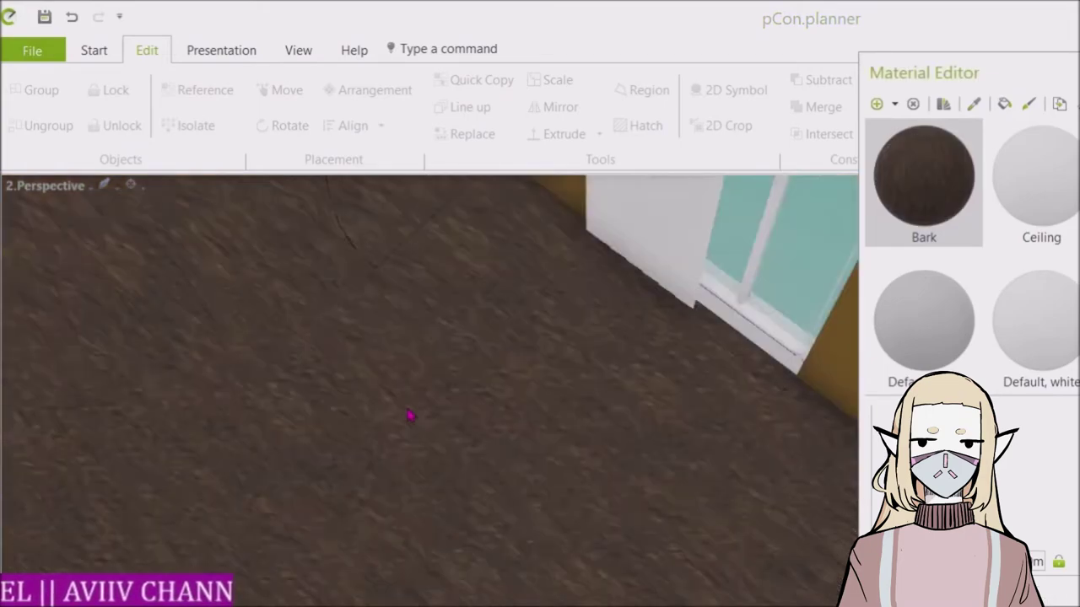
pyautogui.scroll(-5, 410, 414)
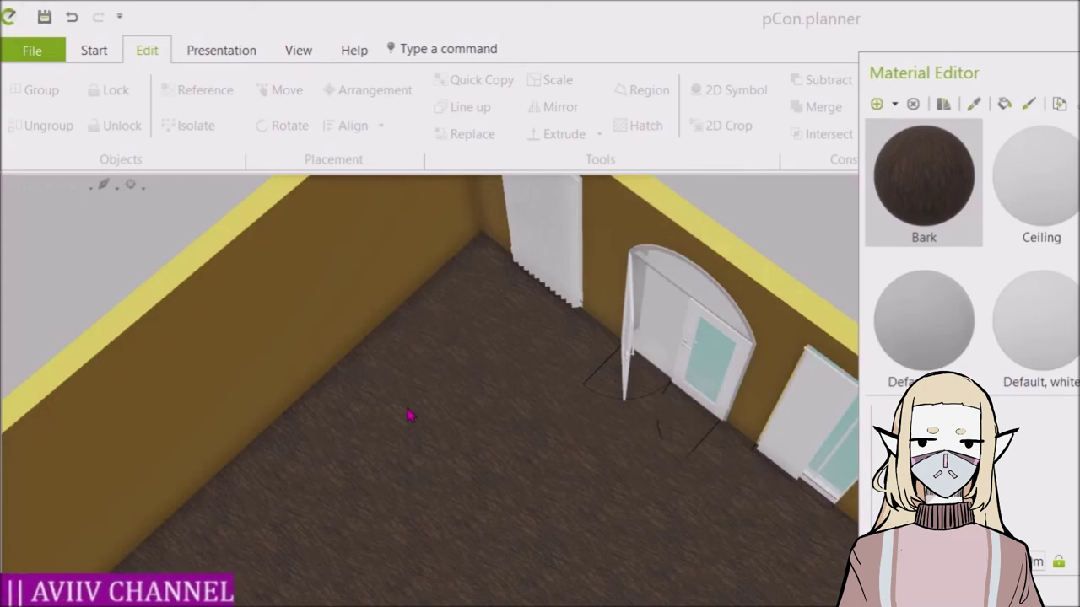
pyautogui.scroll(4, 410, 414)
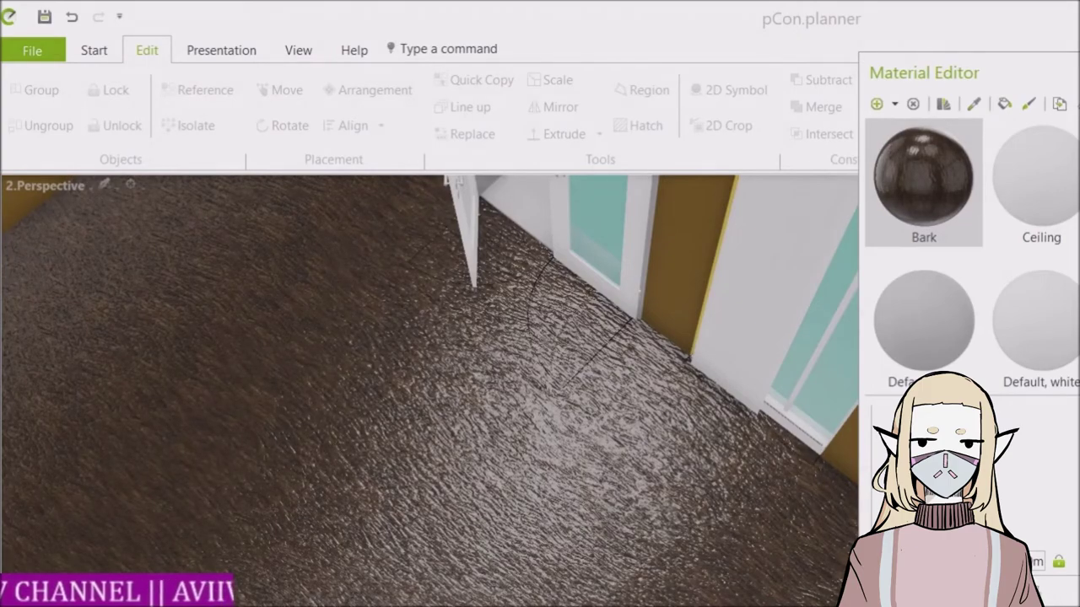
# Adjust the Bark floor texture in the Image Editor, setting its exposure to 4 and its hue to -65
pyautogui.click(133, 189)
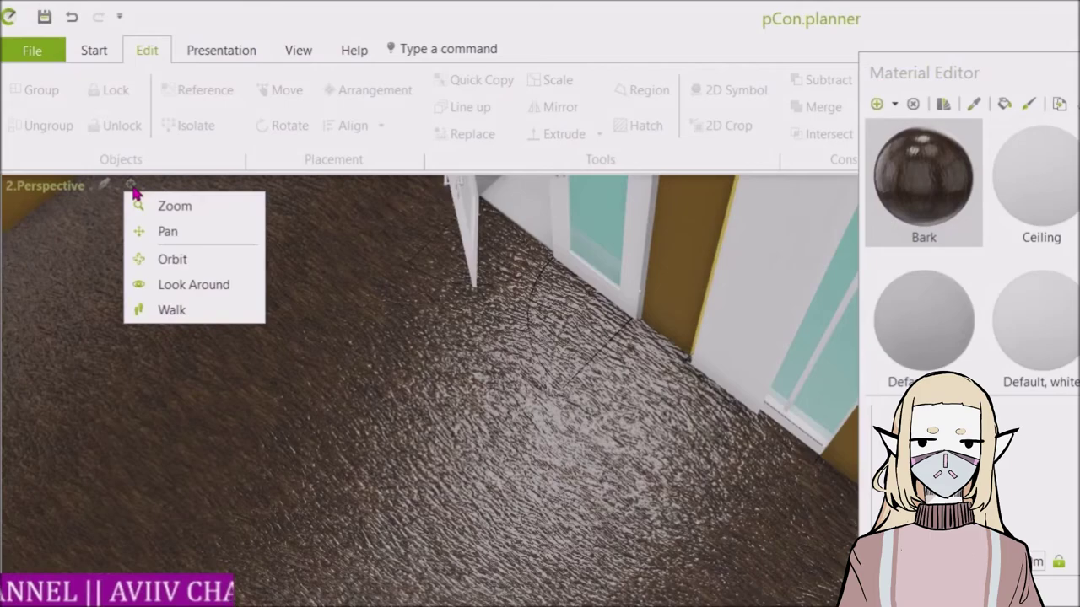
pyautogui.click(160, 258)
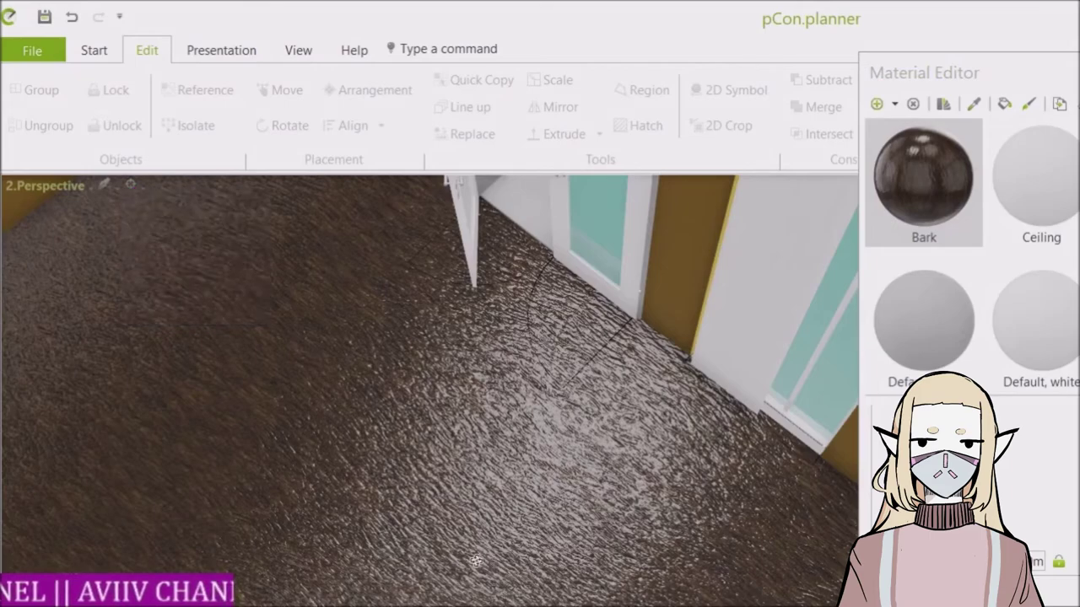
pyautogui.moveTo(398, 475); pyautogui.dragTo(701, 527)
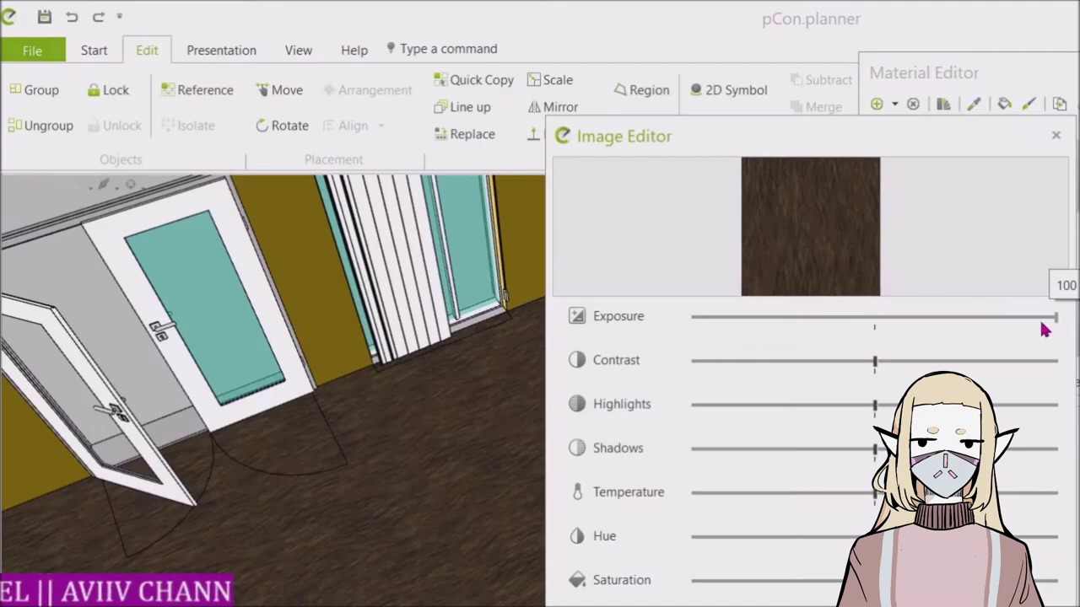
pyautogui.moveTo(1041, 321); pyautogui.dragTo(884, 326)
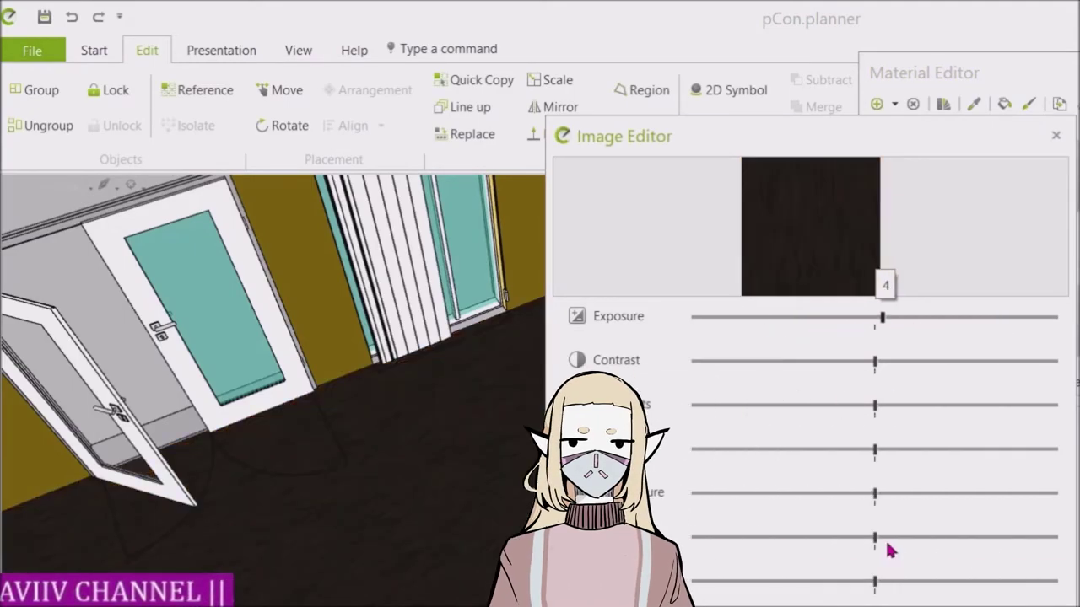
pyautogui.moveTo(878, 540); pyautogui.dragTo(809, 548)
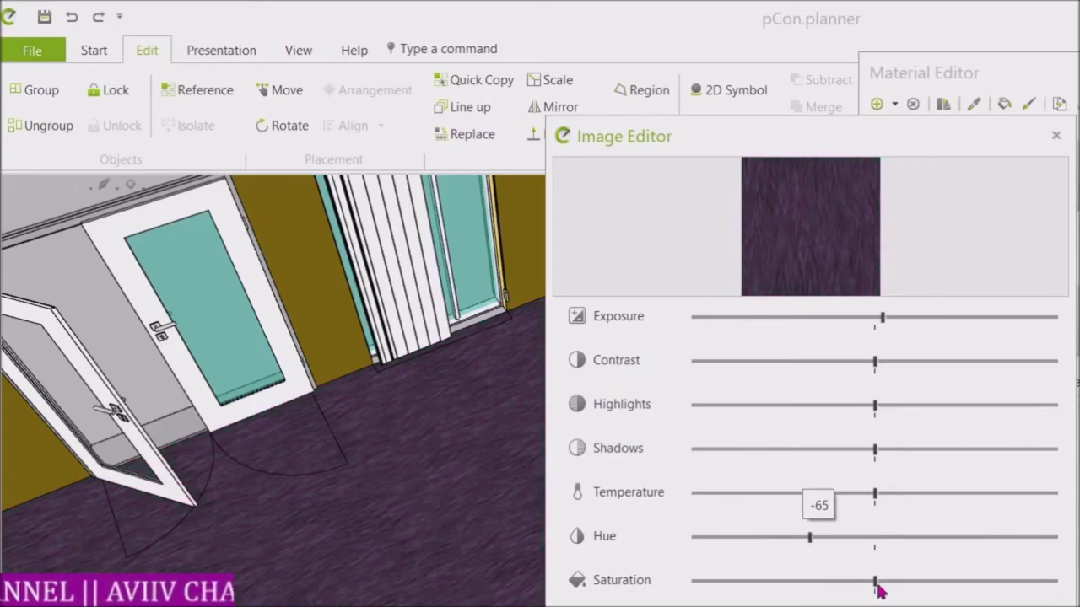
# Raise the Bark texture's saturation to 177 and try out other saturation and temperature settings
pyautogui.moveTo(878, 587); pyautogui.dragTo(1017, 589)
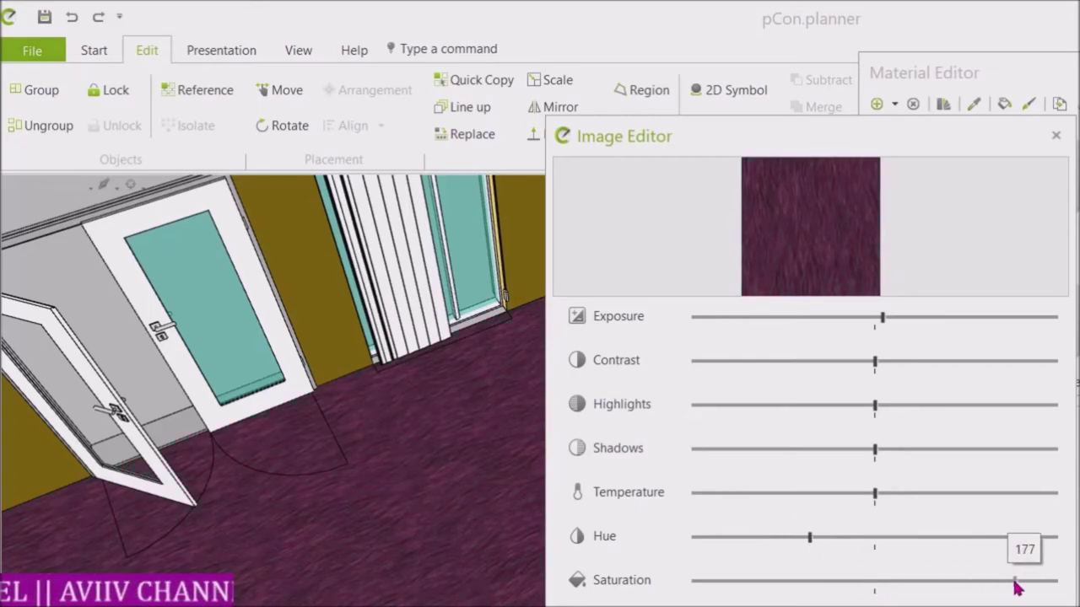
pyautogui.click(775, 592)
pyautogui.moveTo(774, 591); pyautogui.dragTo(995, 489)
pyautogui.moveTo(875, 493)
pyautogui.mouseDown()
pyautogui.moveTo(1010, 499)
pyautogui.moveTo(705, 496)
pyautogui.moveTo(882, 495)
pyautogui.mouseUp()
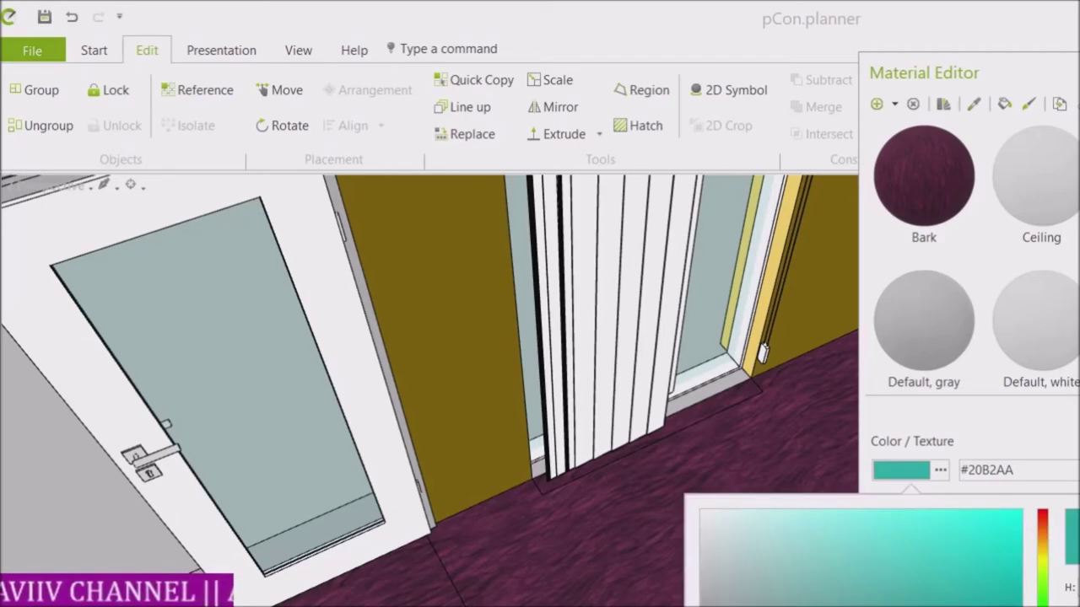
# Set the color of the door and window glass material to dark teal #023734
pyautogui.click(795, 604)
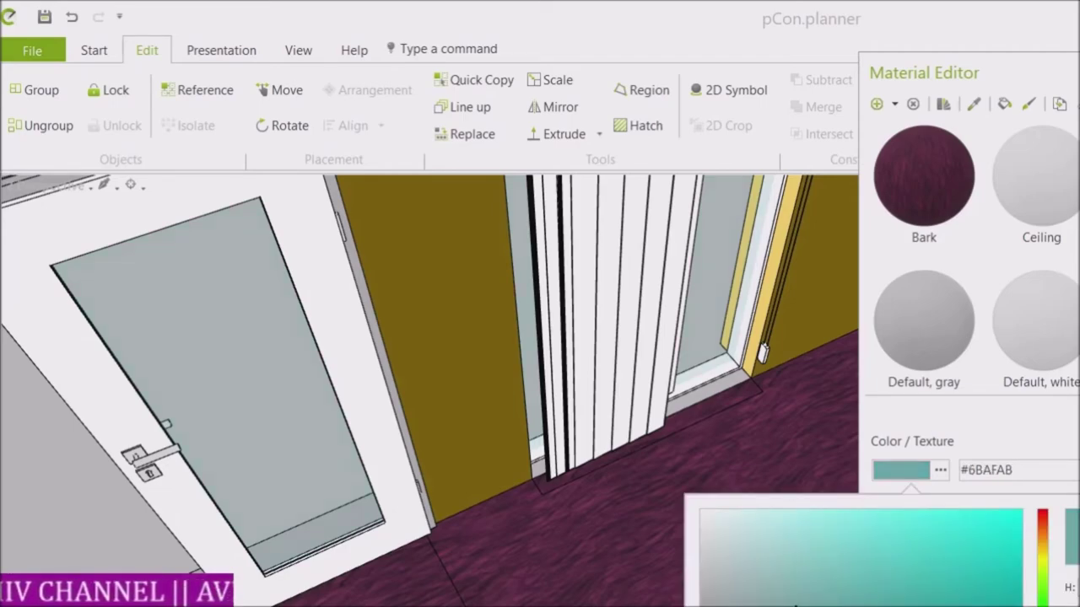
pyautogui.click(933, 606)
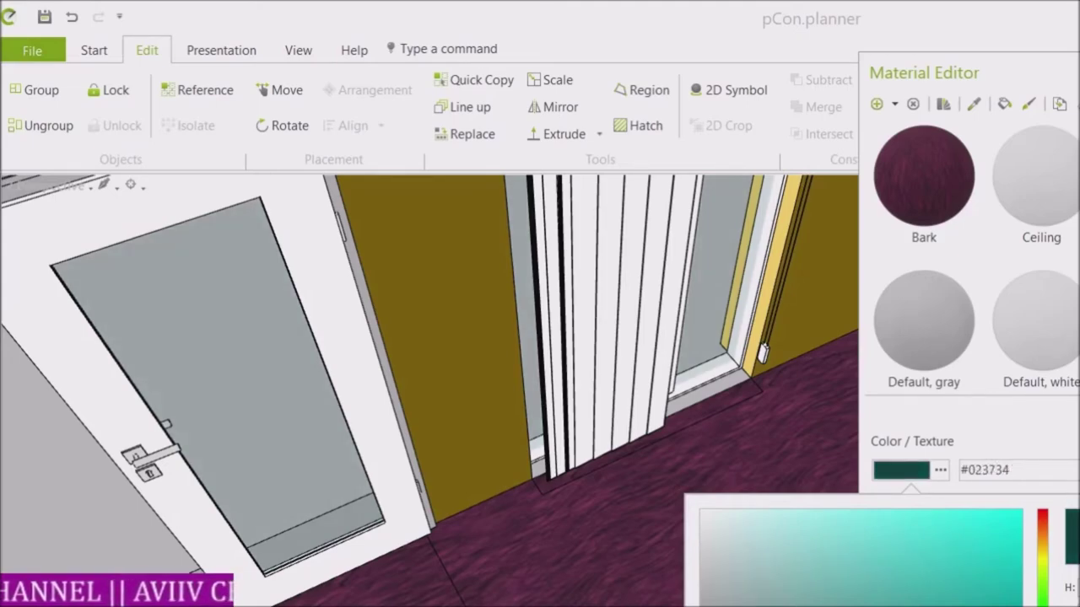
pyautogui.press('Escape')
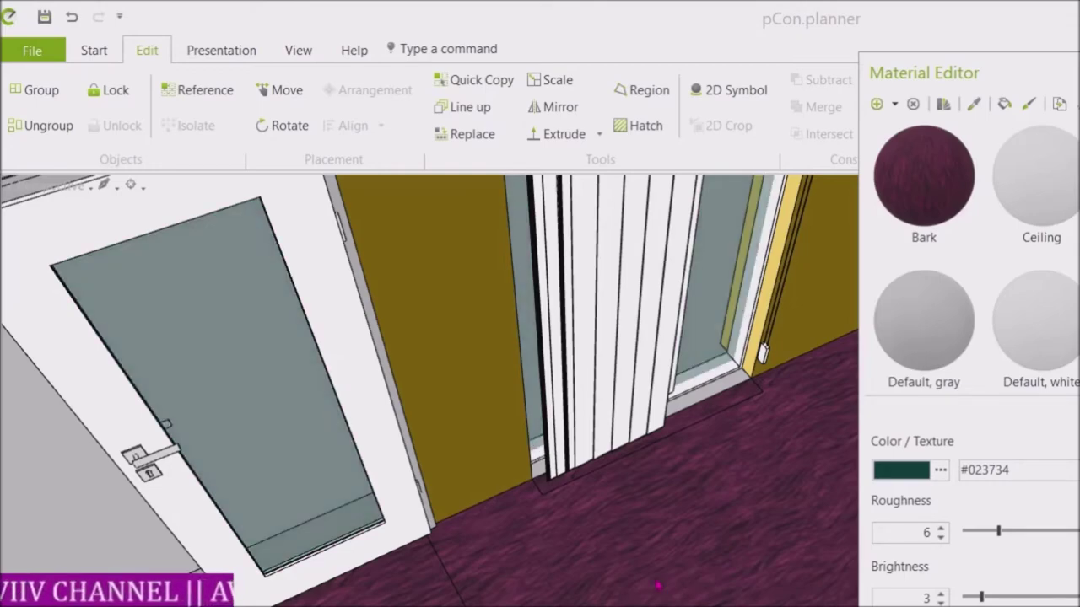
# Look at the room from farther away and inspect the Sheet glass and Default, white materials in the Material Editor
pyautogui.scroll(-1, 626, 579)
pyautogui.scroll(-3, 625, 578)
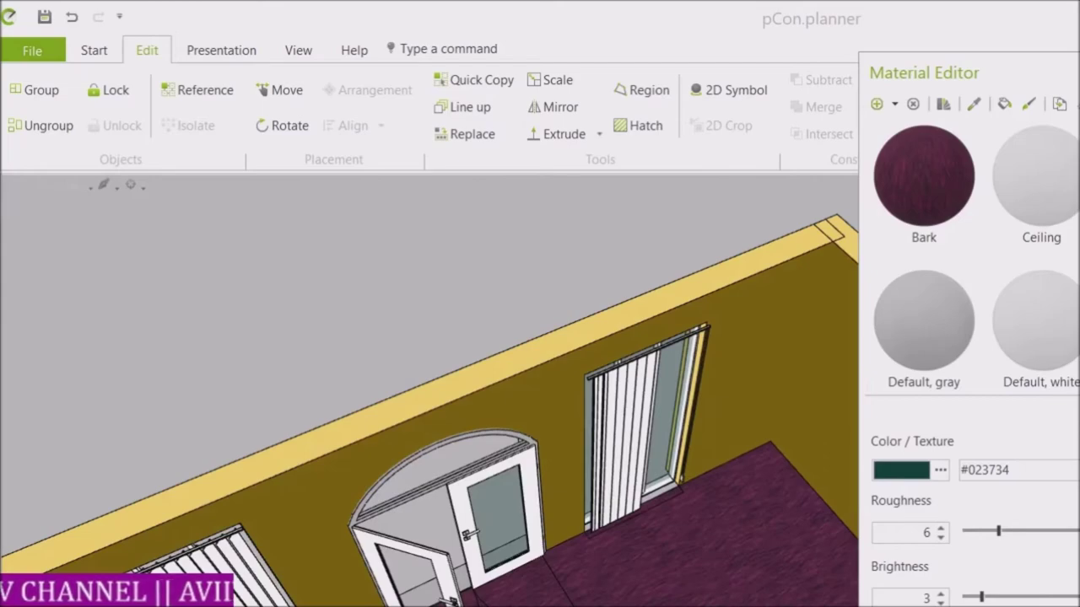
pyautogui.scroll(-2, 971, 260)
pyautogui.click(1055, 314)
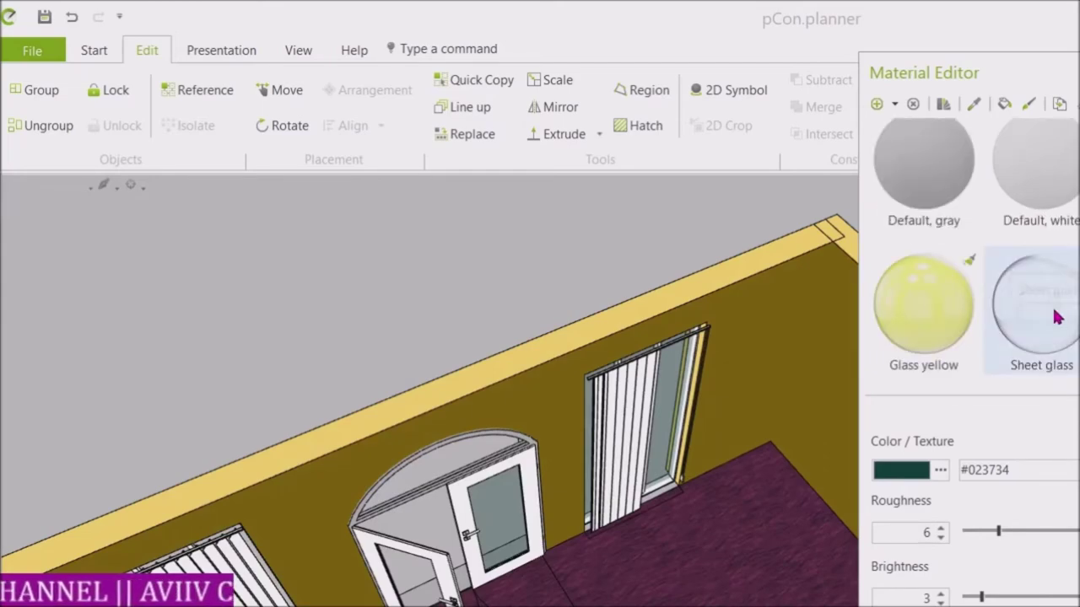
pyautogui.click(1035, 183)
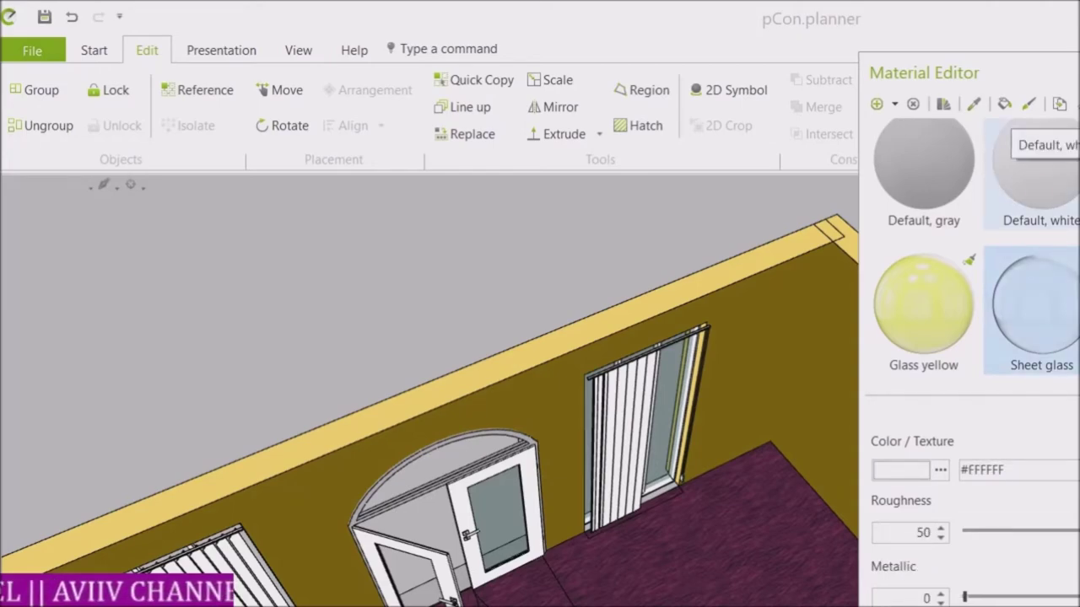
# Try to apply the dark teal glass material to the room's interior walls
pyautogui.click(1004, 105)
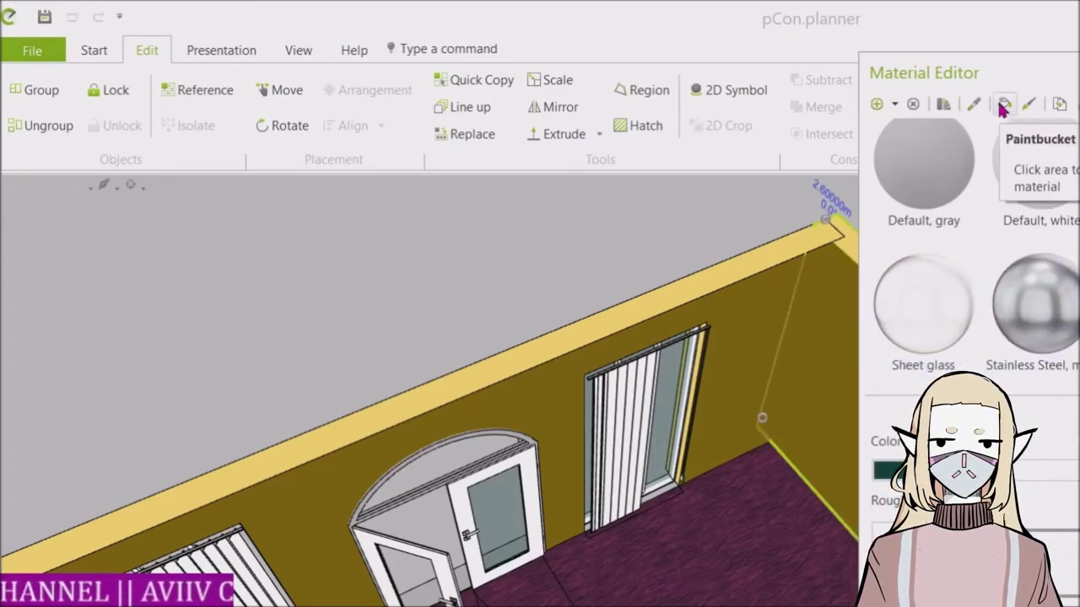
pyautogui.click(1029, 105)
pyautogui.click(673, 383)
pyautogui.click(1030, 106)
pyautogui.click(807, 306)
pyautogui.click(1029, 105)
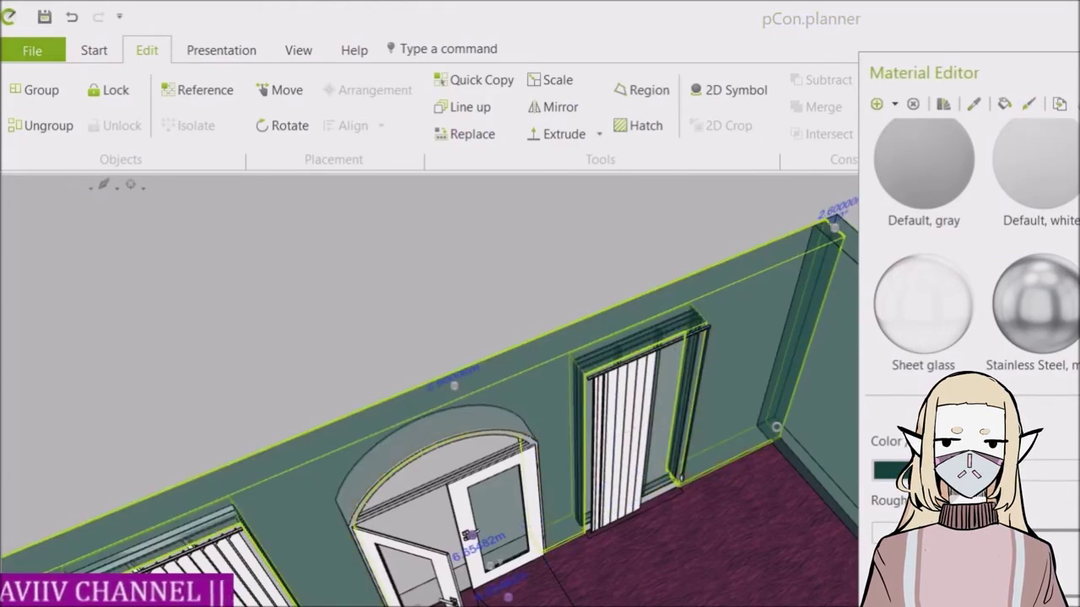
# Undo the dark teal glass material applied to the walls
pyautogui.click(73, 17)
pyautogui.scroll(-5, 456, 556)
pyautogui.click(73, 20)
pyautogui.click(73, 20)
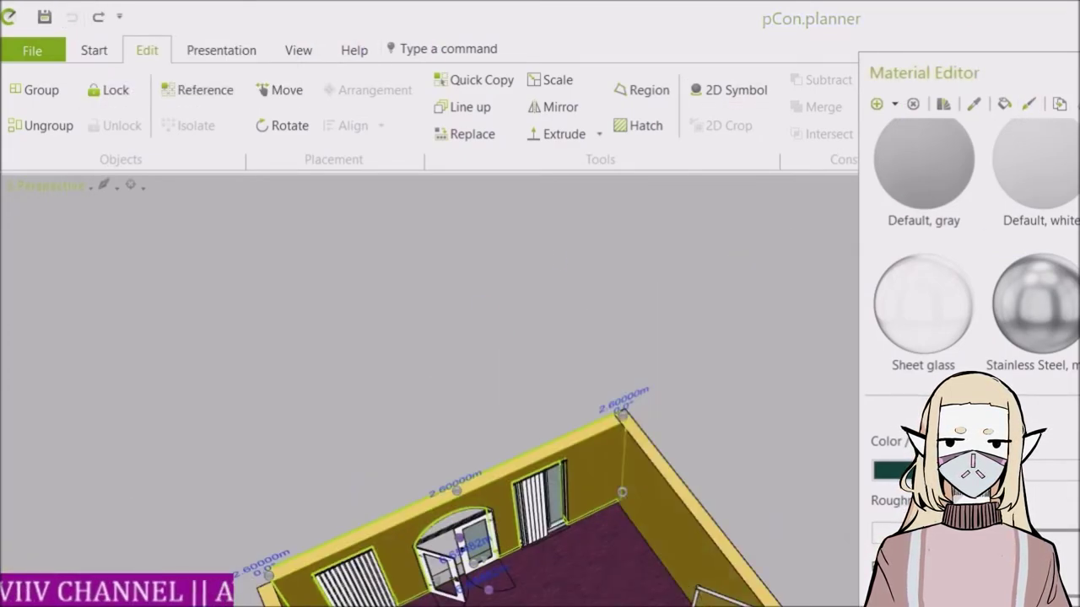
# Display the whole room without edge lines by changing the perspective view's render style
pyautogui.scroll(5, 565, 591)
pyautogui.click(104, 185)
pyautogui.click(169, 274)
pyautogui.scroll(-8, 540, 448)
pyautogui.click(246, 321)
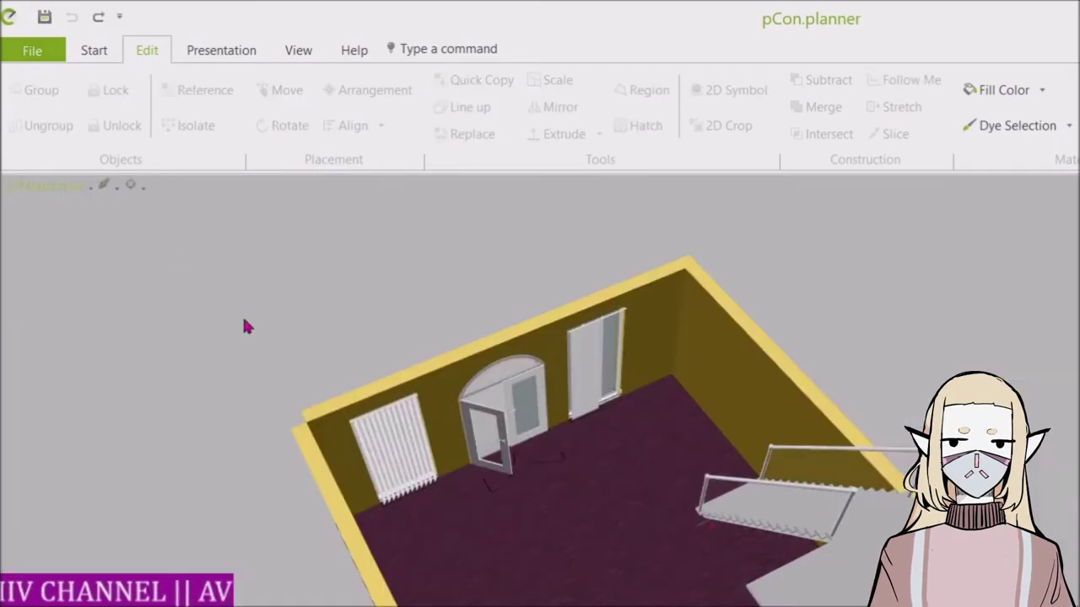
# Compare render styles on the room up close and from farther away, including the style with edge lines
pyautogui.click(104, 185)
pyautogui.click(169, 274)
pyautogui.scroll(8, 582, 295)
pyautogui.click(495, 367)
pyautogui.scroll(-8, 496, 371)
pyautogui.click(287, 278)
pyautogui.click(105, 185)
pyautogui.click(168, 283)
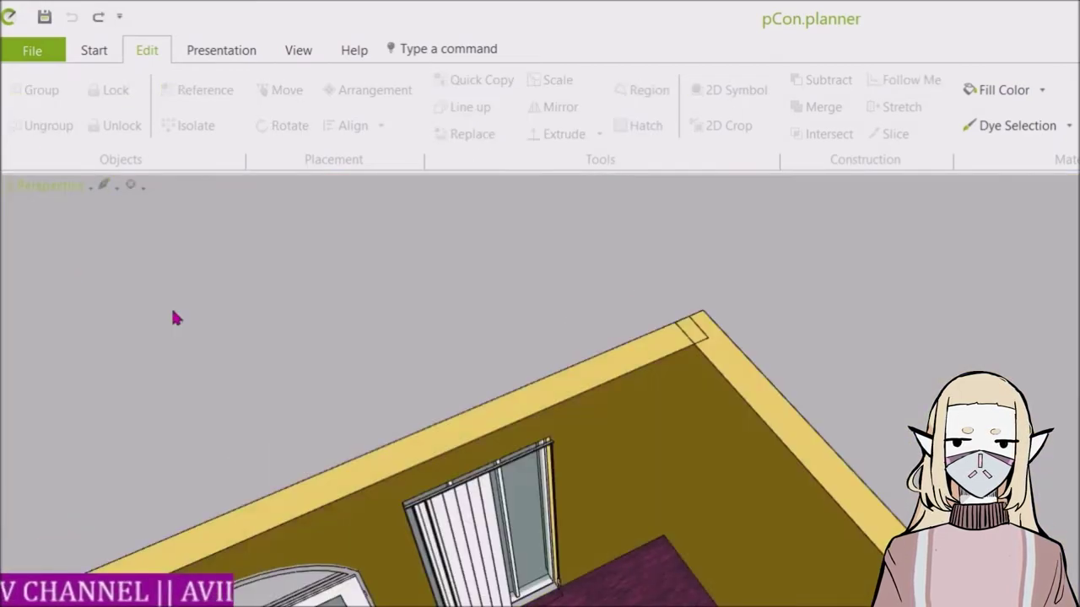
pyautogui.scroll(4, 472, 590)
pyautogui.click(104, 185)
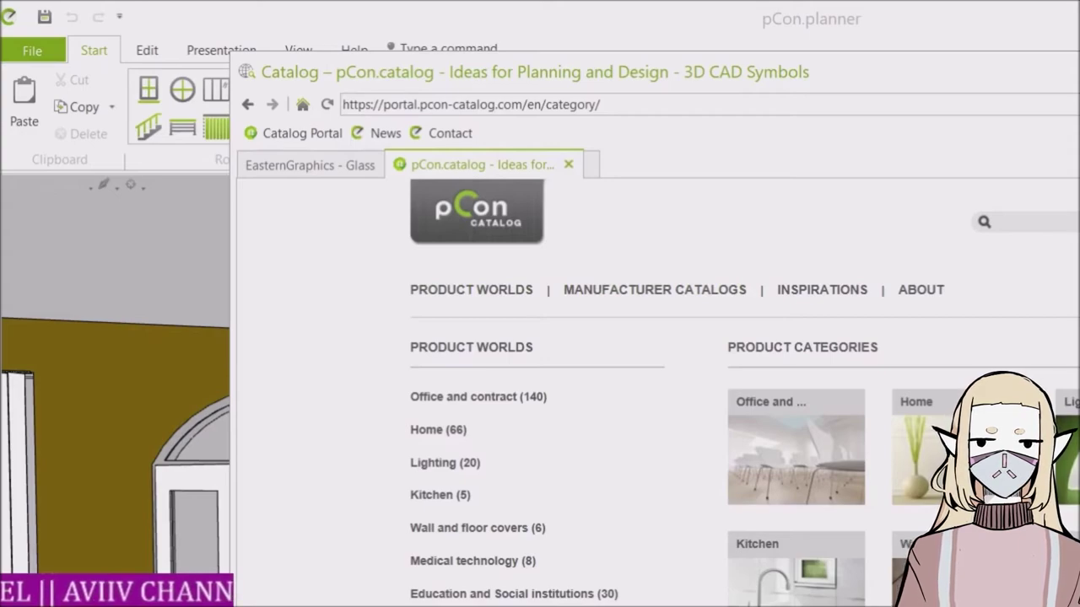
# Browse the Home category in the pCon.catalog portal and display its manufacturer catalogs
pyautogui.scroll(-1, 745, 393)
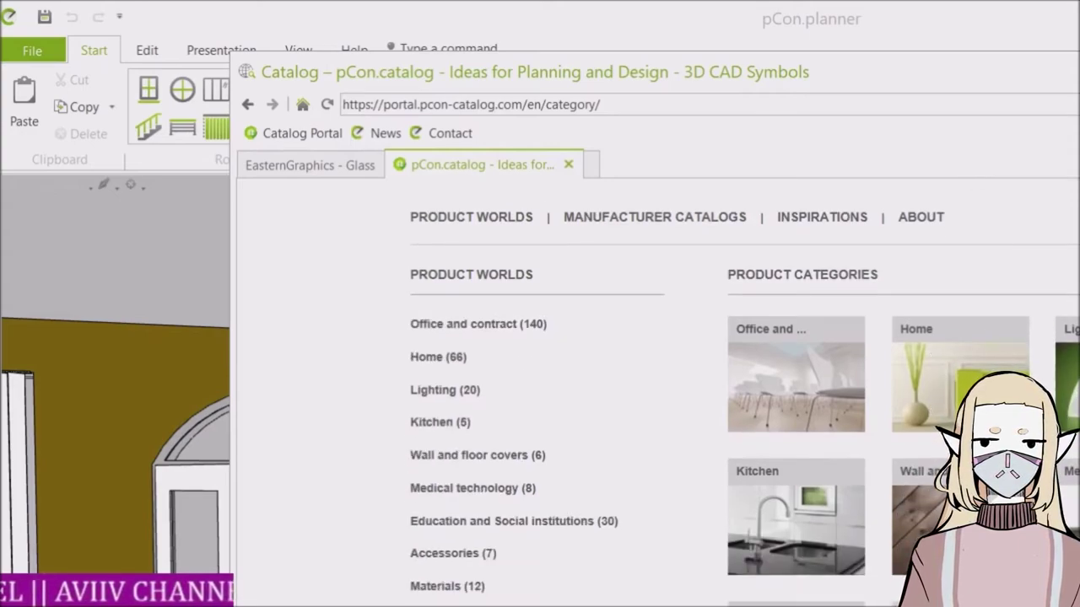
pyautogui.scroll(-1, 745, 393)
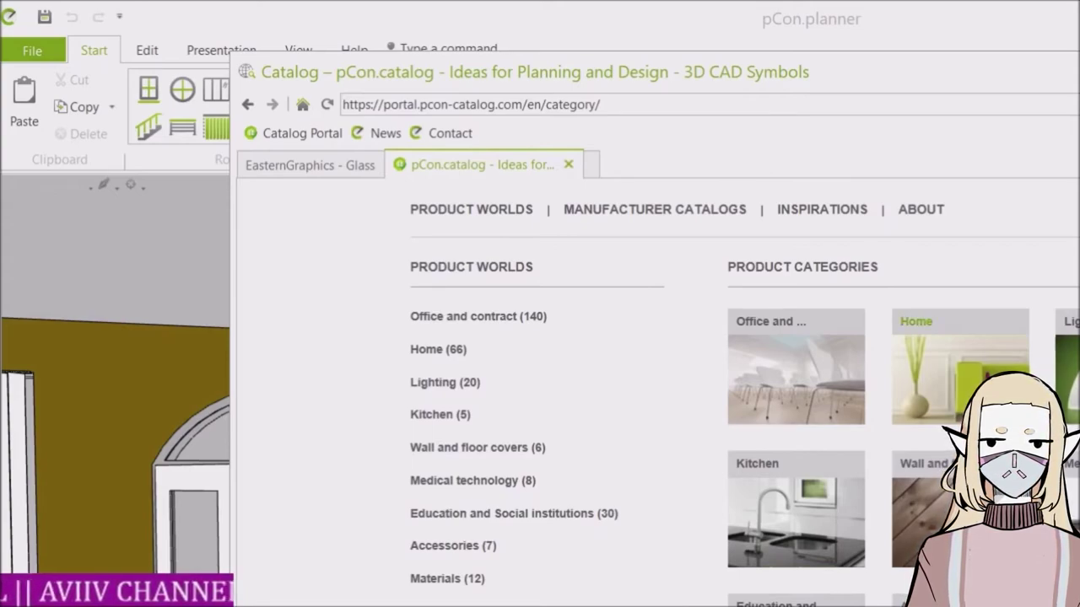
pyautogui.click(960, 367)
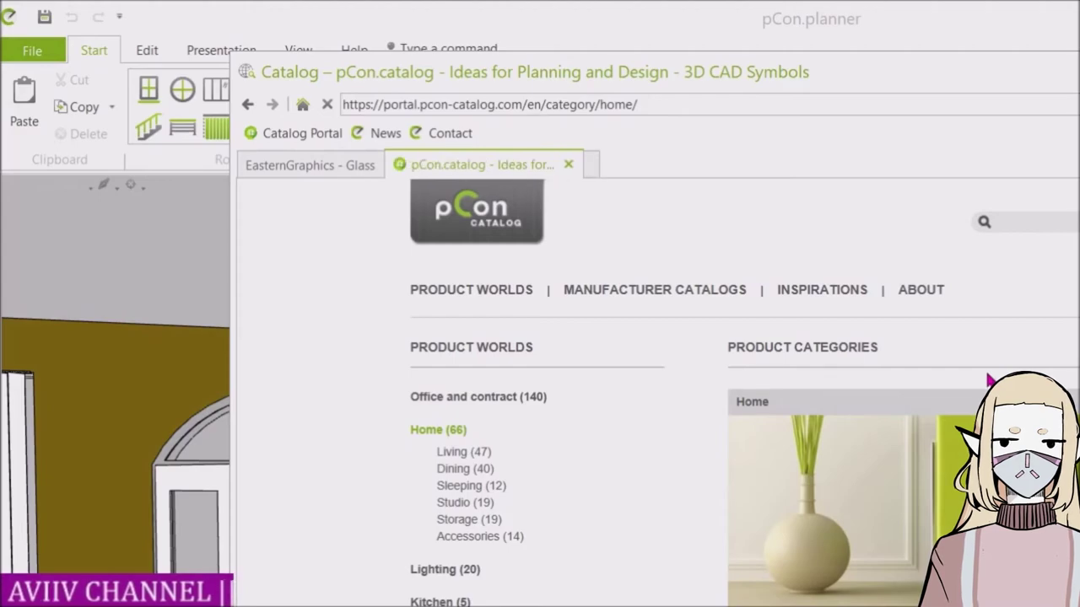
pyautogui.scroll(-2, 991, 381)
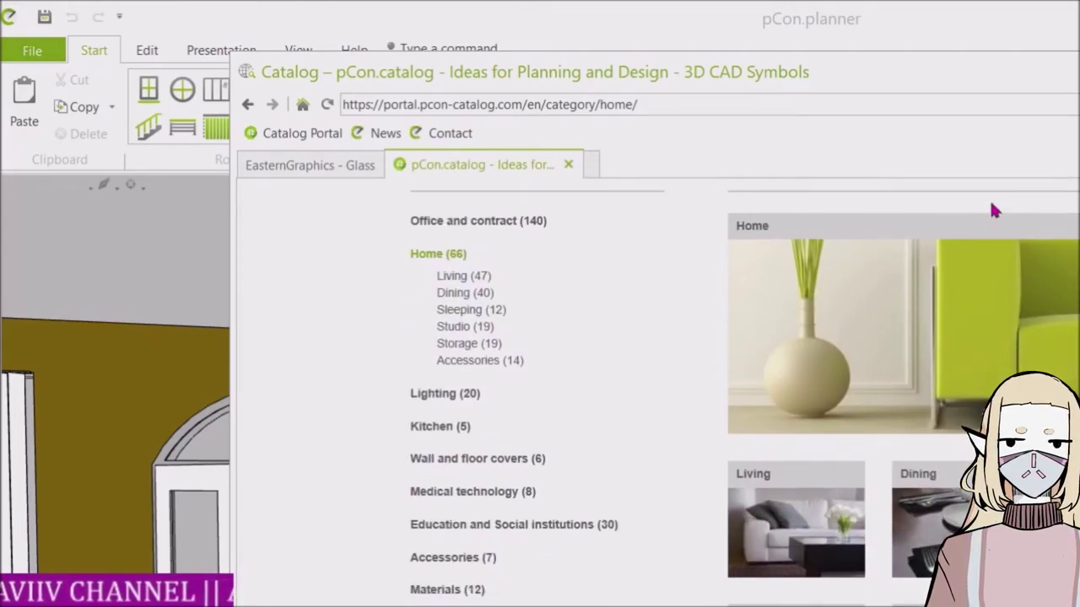
pyautogui.click(924, 297)
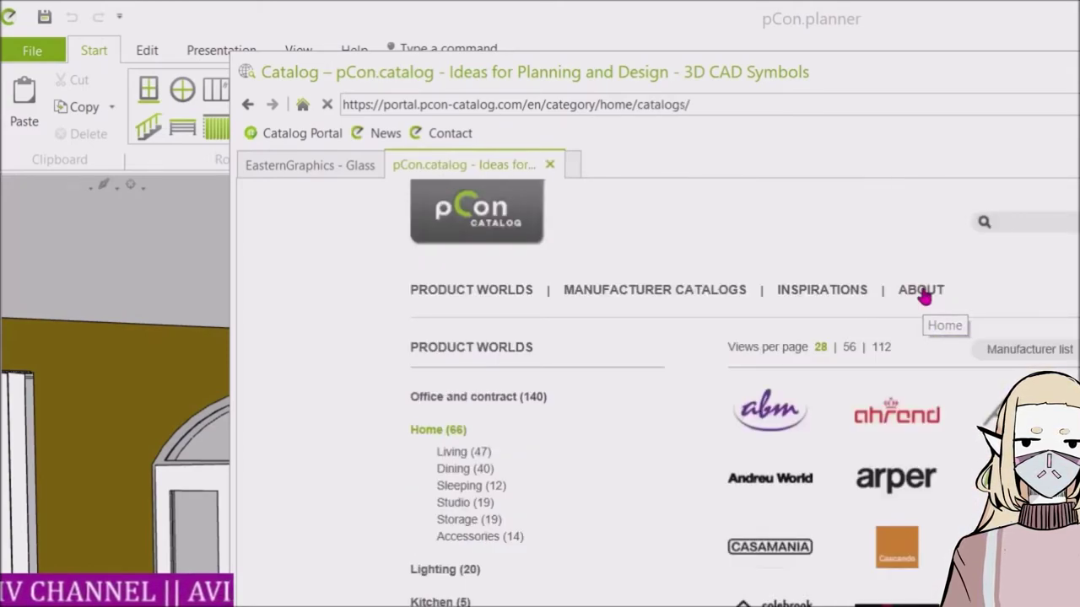
# Look through the Home manufacturers, open the full Manufacturer Catalogs list and return to Product Worlds
pyautogui.scroll(-3, 924, 295)
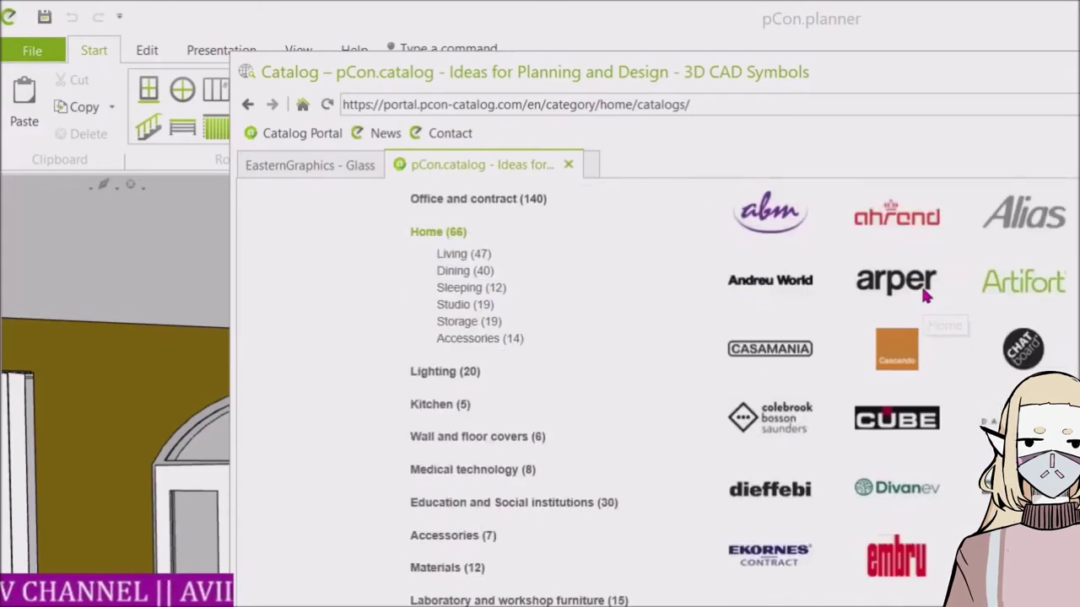
pyautogui.scroll(2, 923, 295)
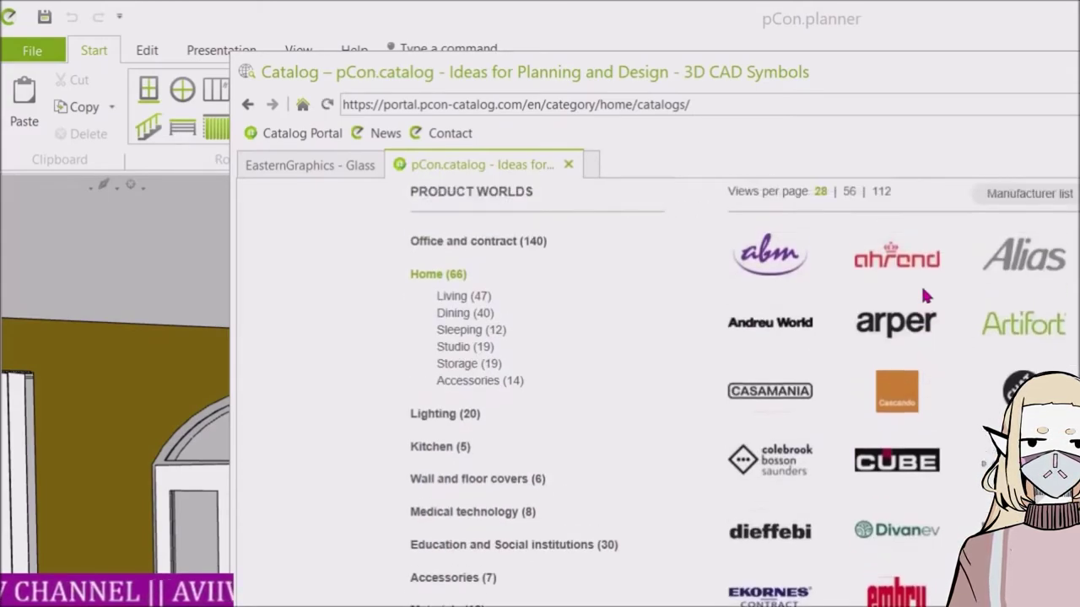
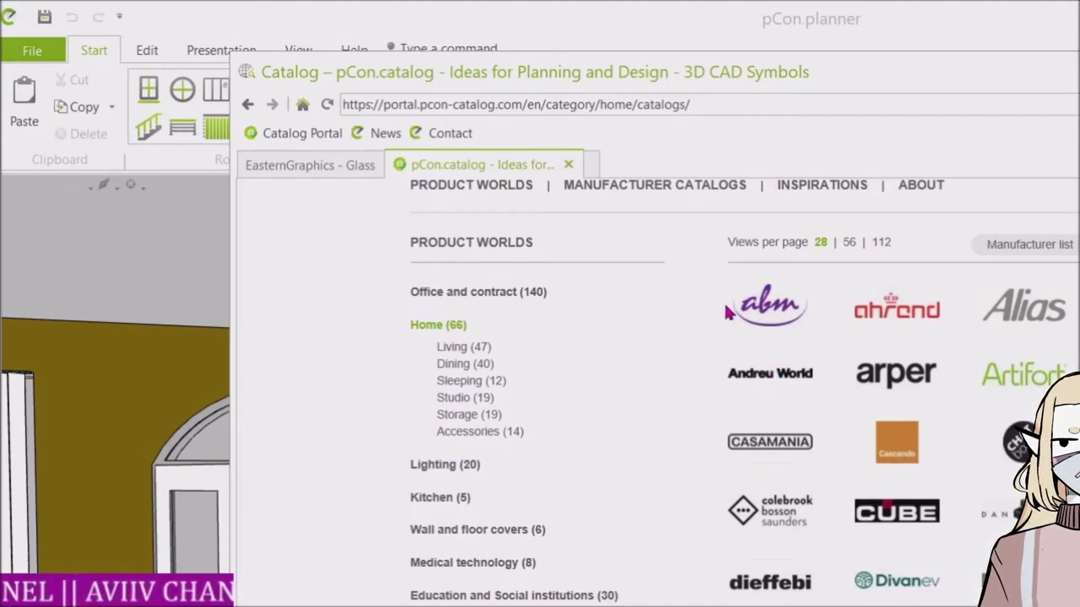
pyautogui.scroll(2, 726, 312)
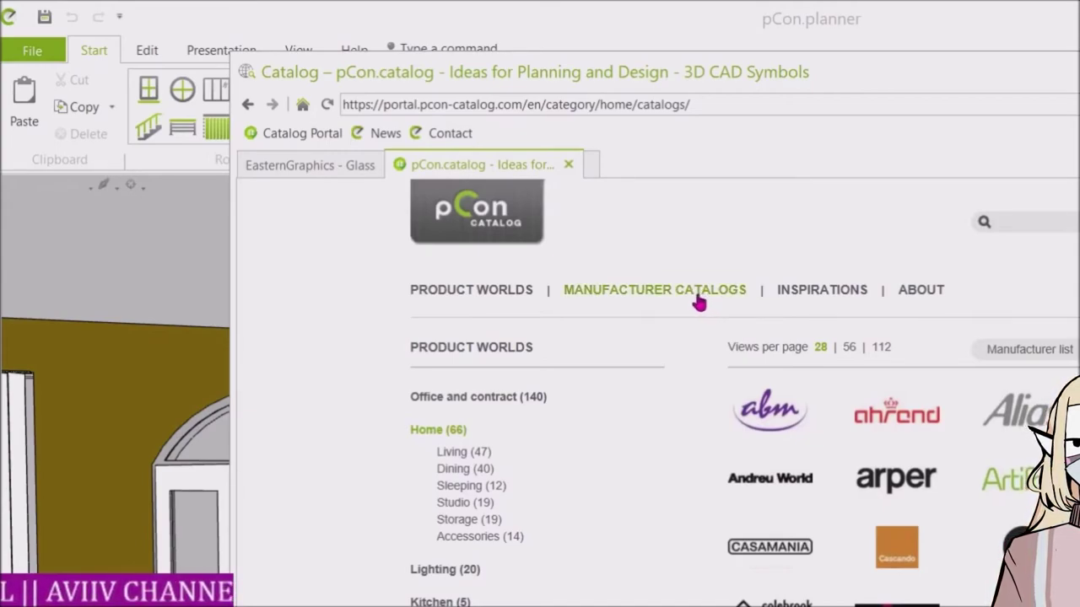
pyautogui.click(698, 302)
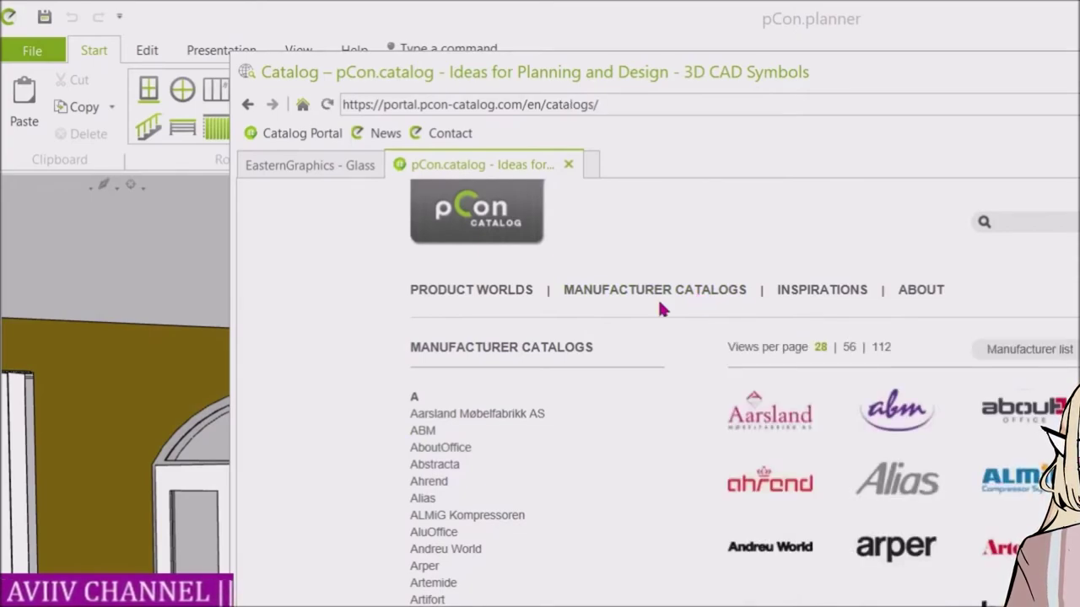
pyautogui.click(496, 302)
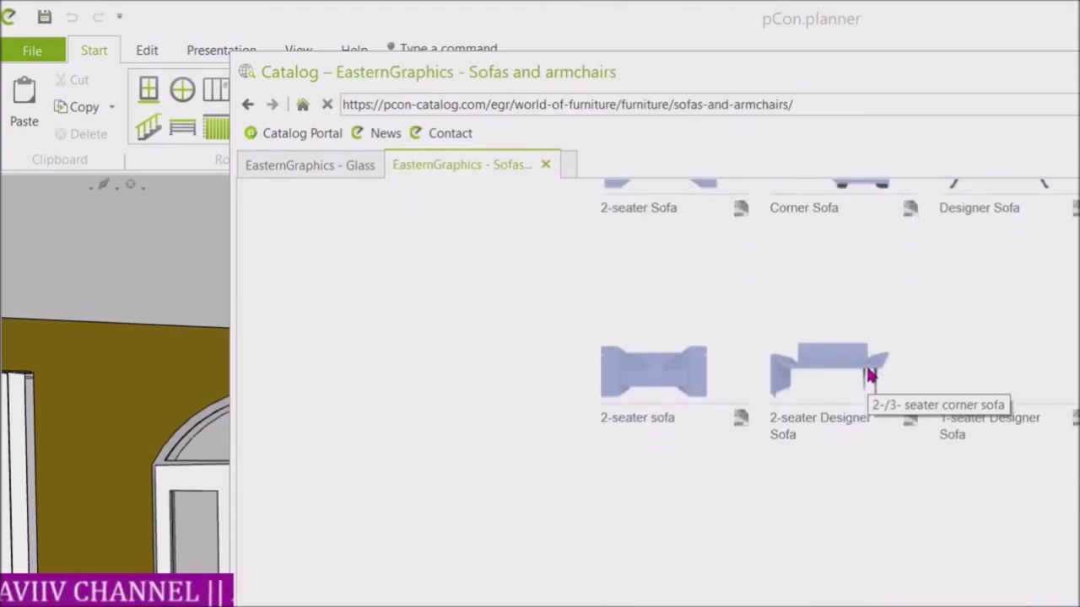
# Insert Corner couch 1 from the EasternGraphics Sofas and armchairs catalog into the room near the arched double door
pyautogui.scroll(-2, 865, 371)
pyautogui.scroll(-2, 544, 517)
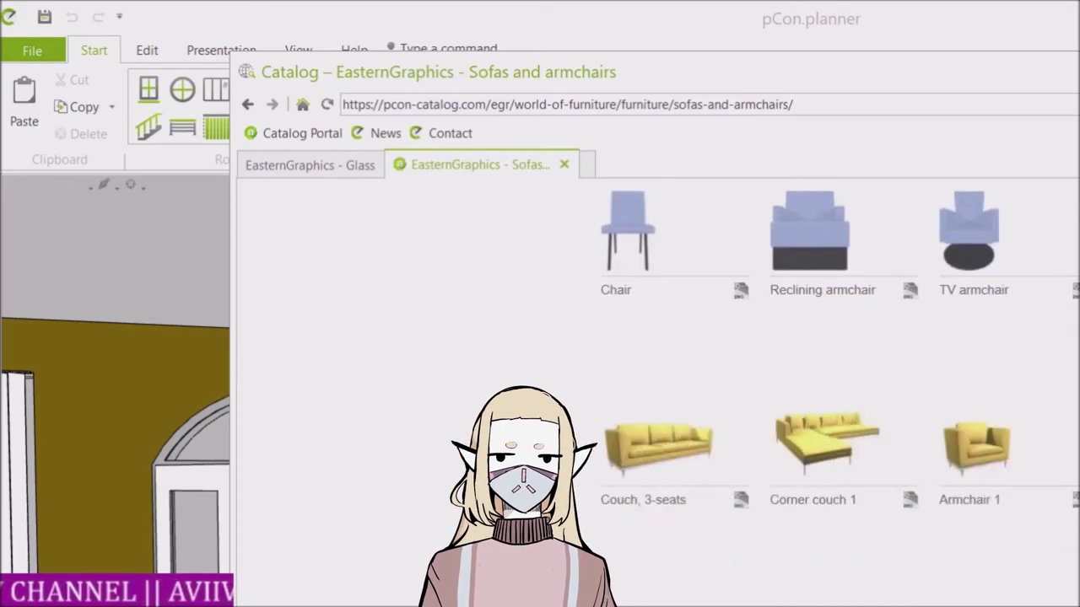
pyautogui.click(910, 505)
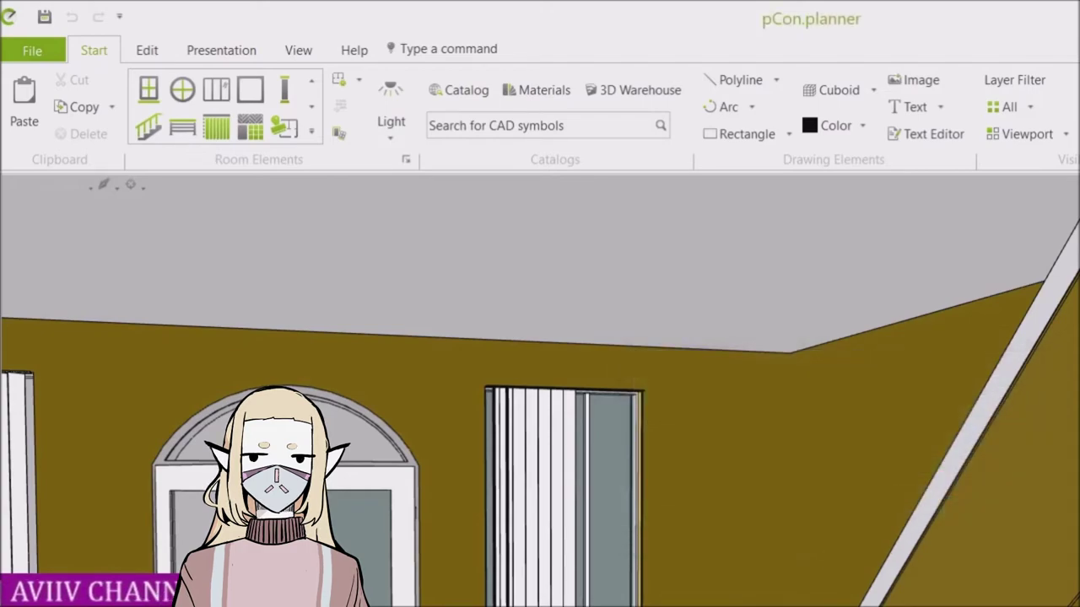
pyautogui.scroll(-3, 675, 603)
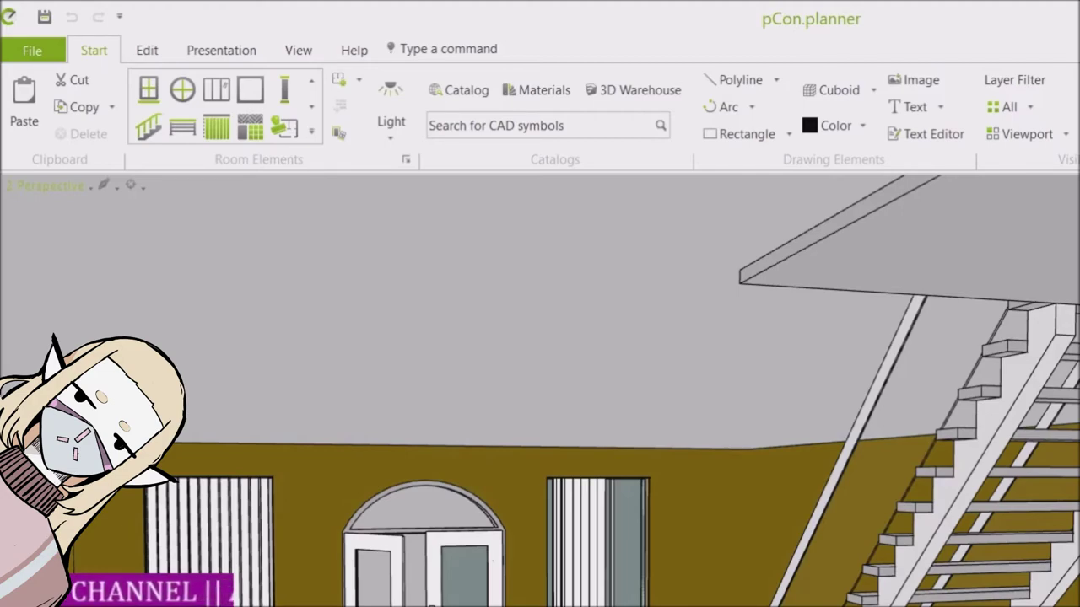
pyautogui.click(432, 606)
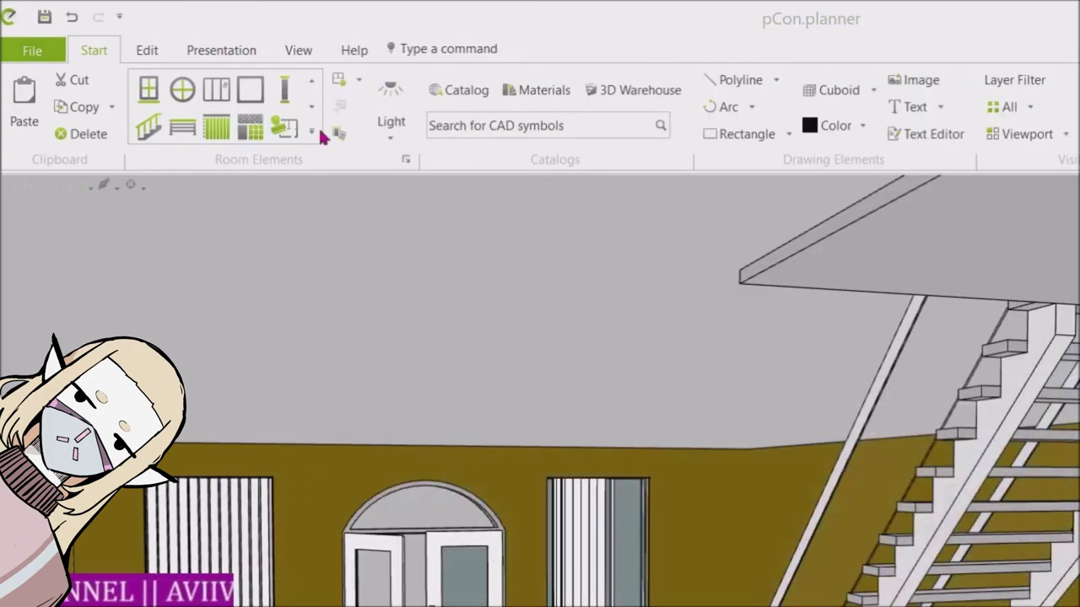
# Rotate the corner couch by about a quarter turn on the floor in front of the staircase
pyautogui.click(137, 185)
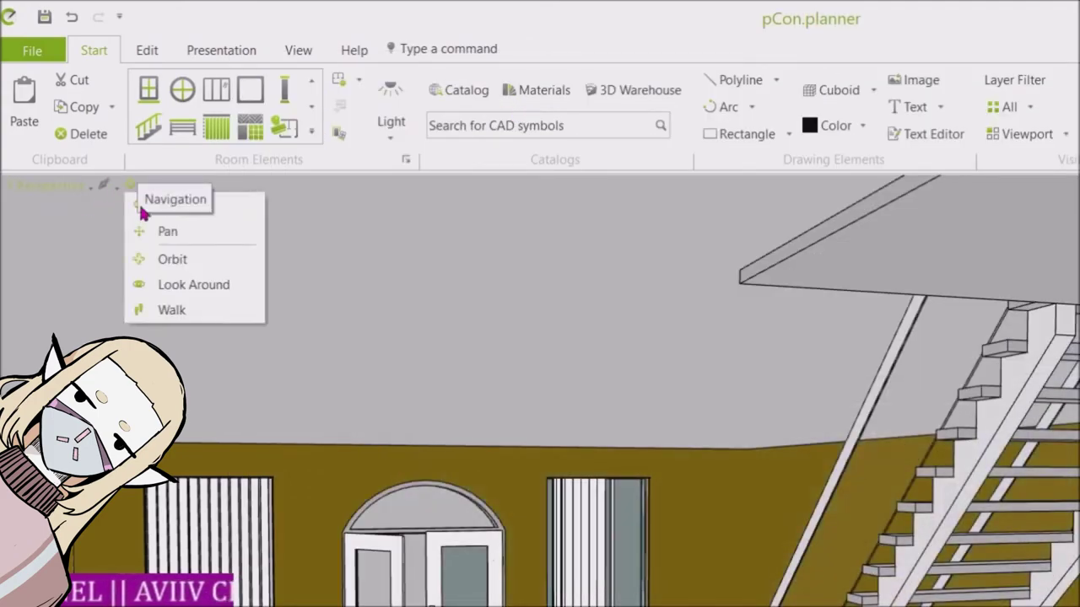
pyautogui.click(234, 467)
pyautogui.moveTo(235, 467); pyautogui.dragTo(691, 552, button='middle')
pyautogui.scroll(3, 692, 552)
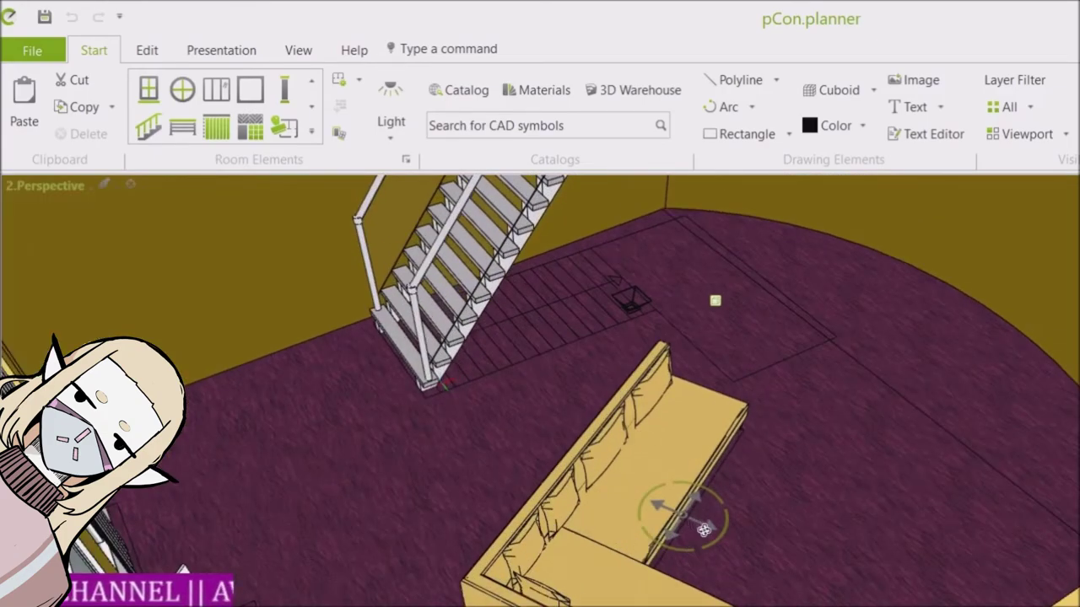
pyautogui.click(707, 528)
pyautogui.moveTo(706, 531); pyautogui.dragTo(673, 562)
pyautogui.click(673, 560)
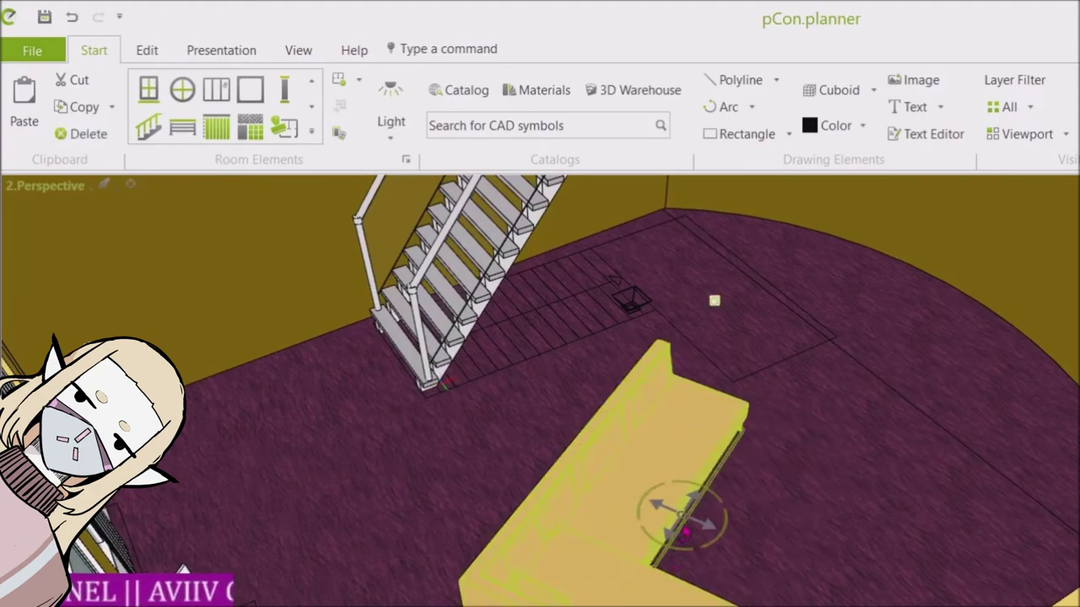
pyautogui.moveTo(716, 502); pyautogui.dragTo(576, 405)
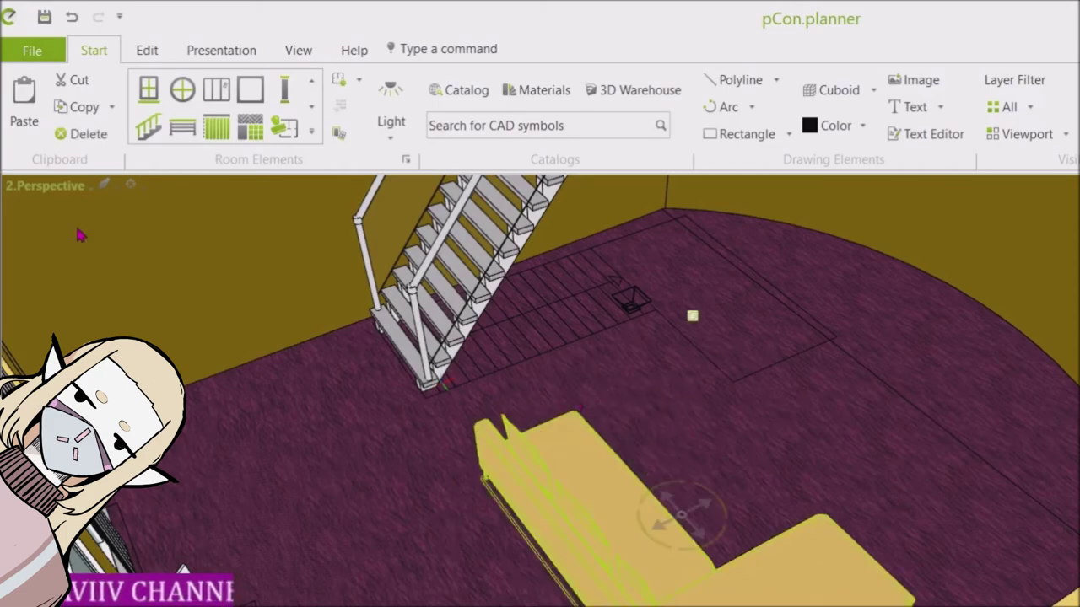
# Try to move and turn the corner couch toward the curved wall, undoing each attempt and clearing the selection
pyautogui.scroll(3, 546, 534)
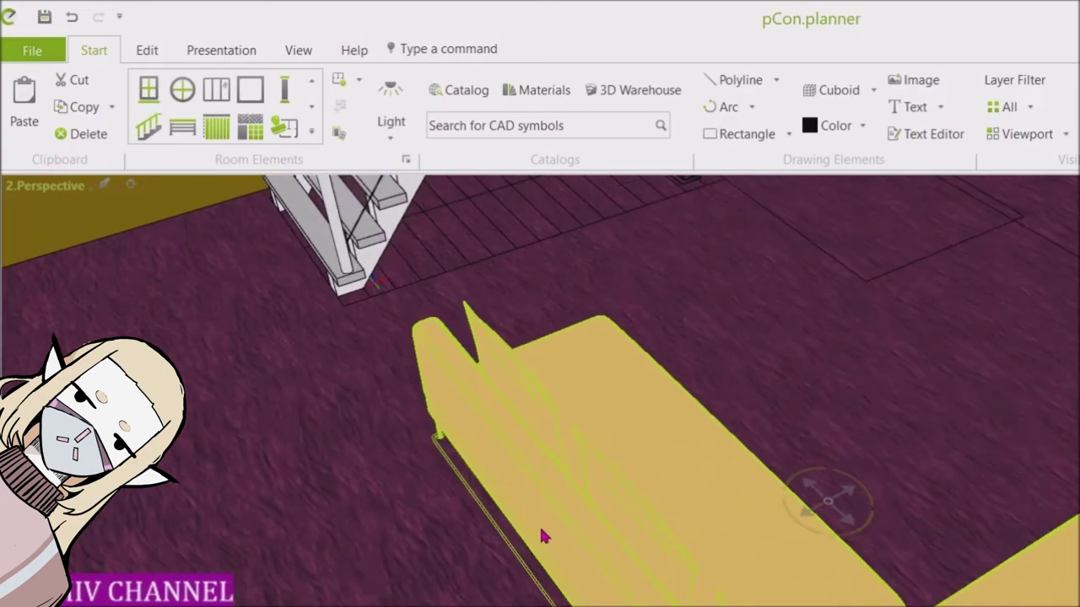
pyautogui.click(130, 186)
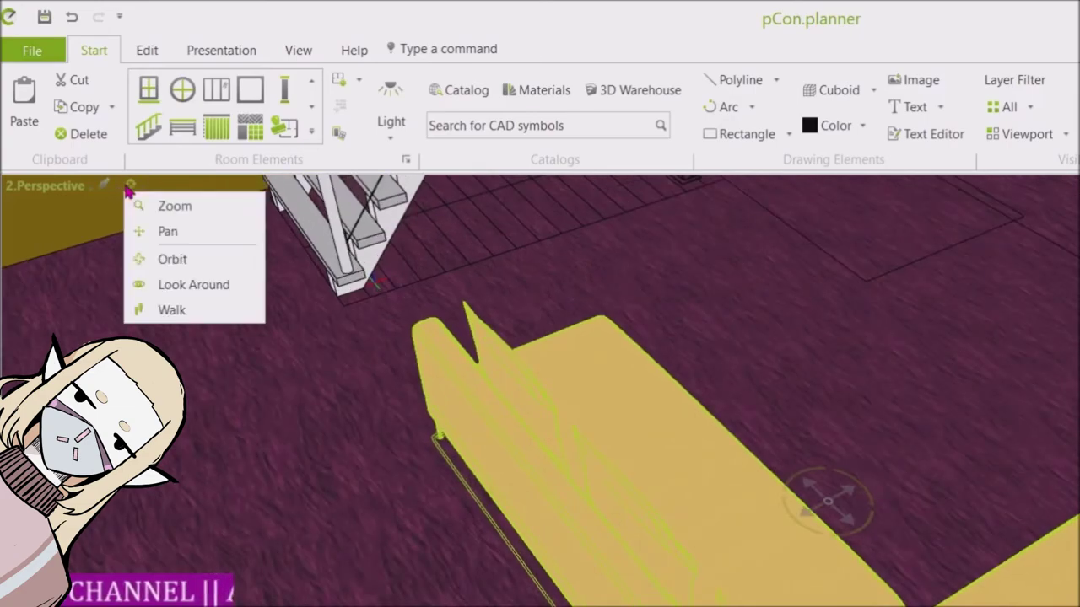
pyautogui.click(157, 255)
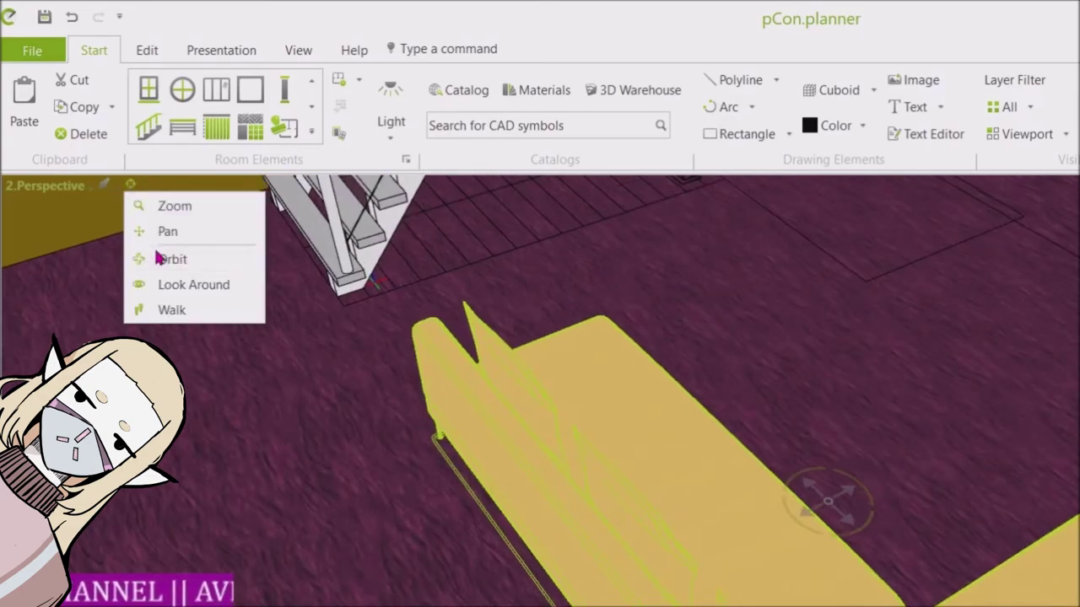
pyautogui.moveTo(729, 598); pyautogui.dragTo(734, 577)
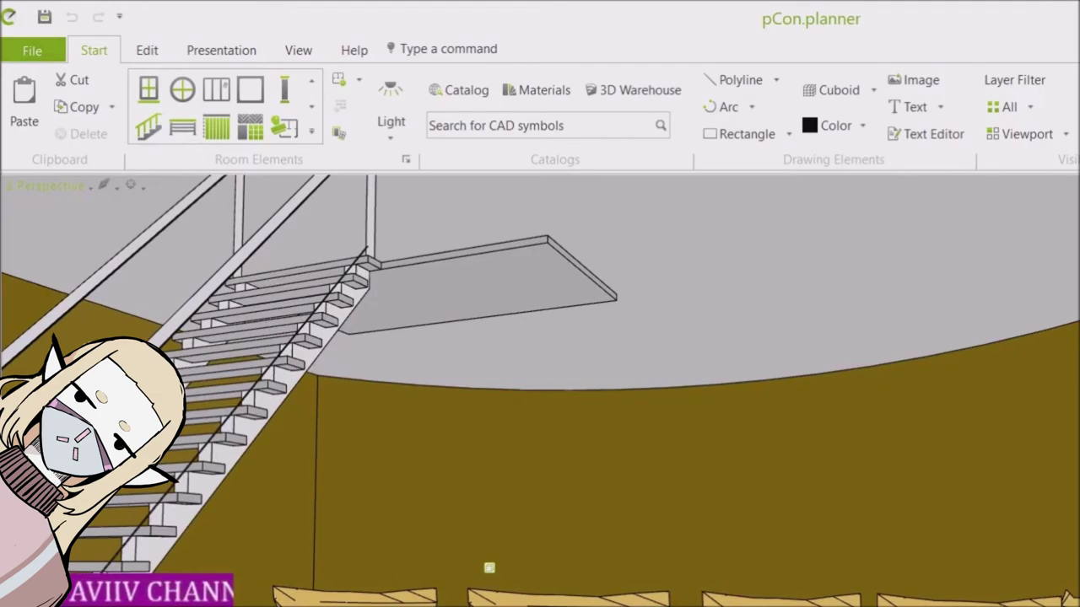
pyautogui.click(489, 568)
pyautogui.moveTo(490, 568); pyautogui.dragTo(650, 394)
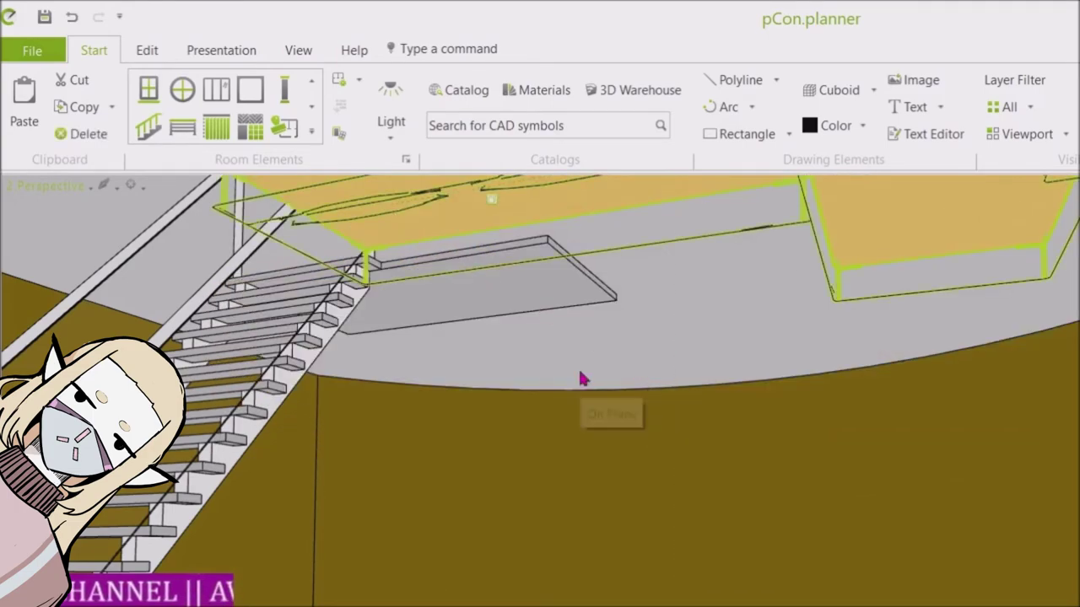
pyautogui.hotkey('ctrl', 'z')
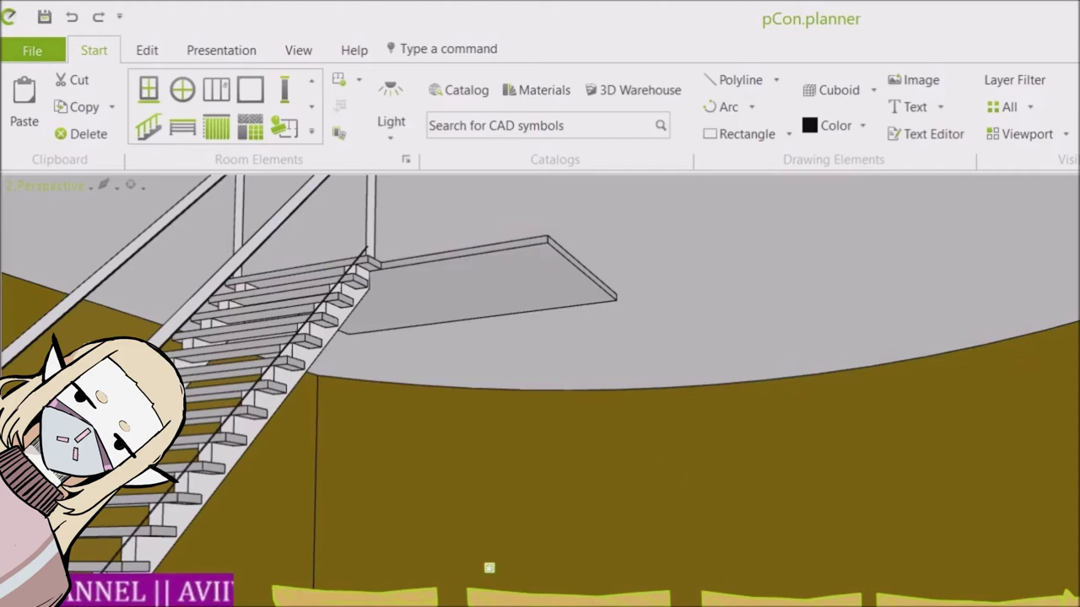
pyautogui.moveTo(572, 592); pyautogui.dragTo(662, 393)
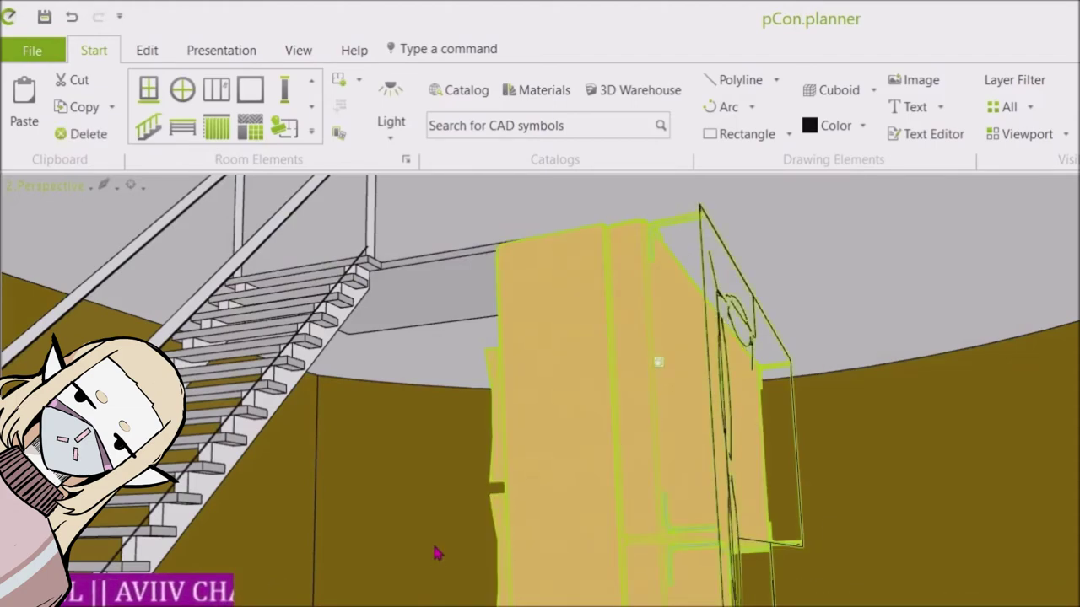
pyautogui.hotkey('ctrl', 'z')
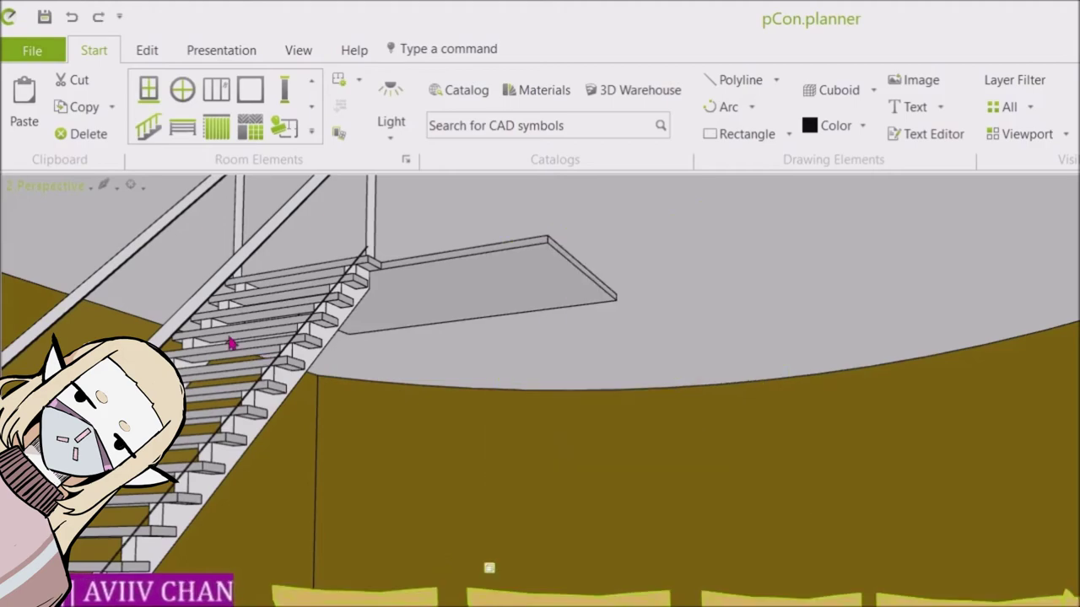
pyautogui.click(646, 268)
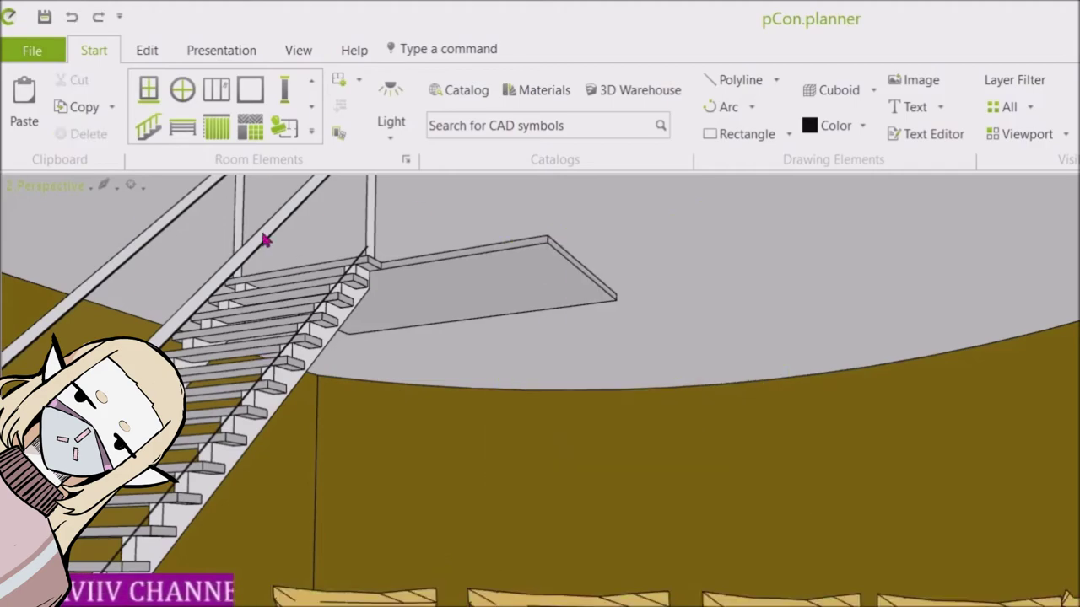
# Examine the room from above, including the staircase, the landing and the curved wall
pyautogui.click(131, 185)
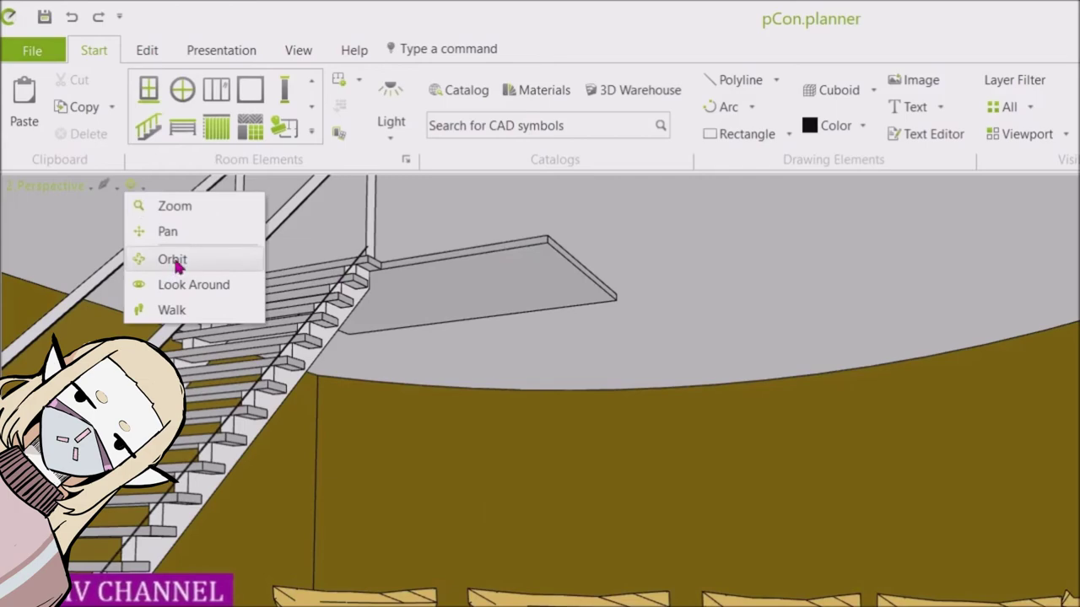
pyautogui.click(173, 259)
pyautogui.moveTo(728, 525); pyautogui.dragTo(767, 601)
pyautogui.scroll(-4, 767, 600)
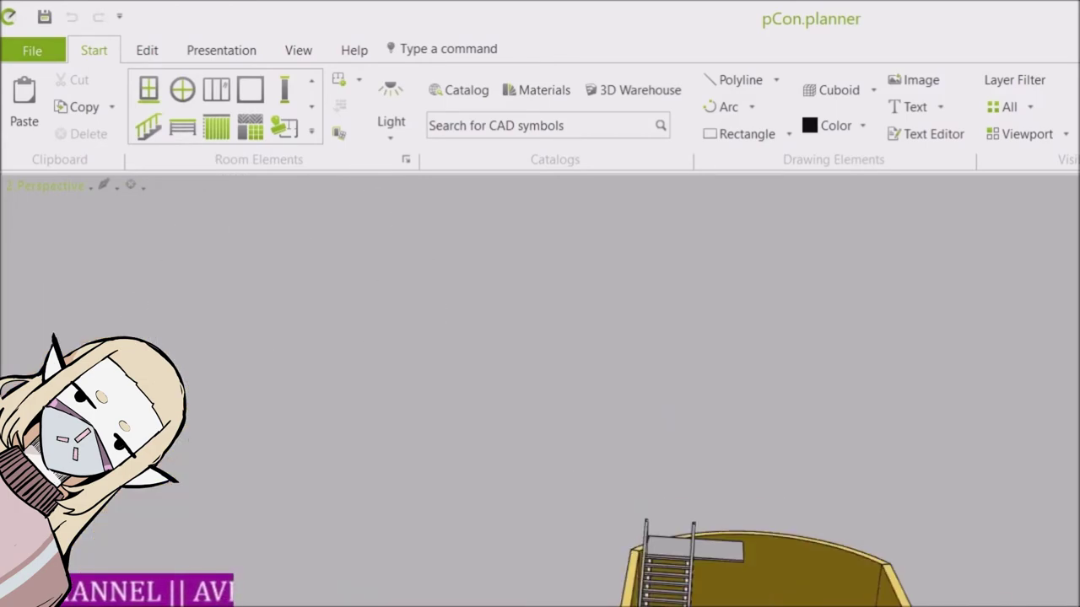
pyautogui.scroll(2, 844, 604)
pyautogui.moveTo(742, 590); pyautogui.dragTo(848, 605)
pyautogui.moveTo(847, 605); pyautogui.dragTo(745, 603, button='middle')
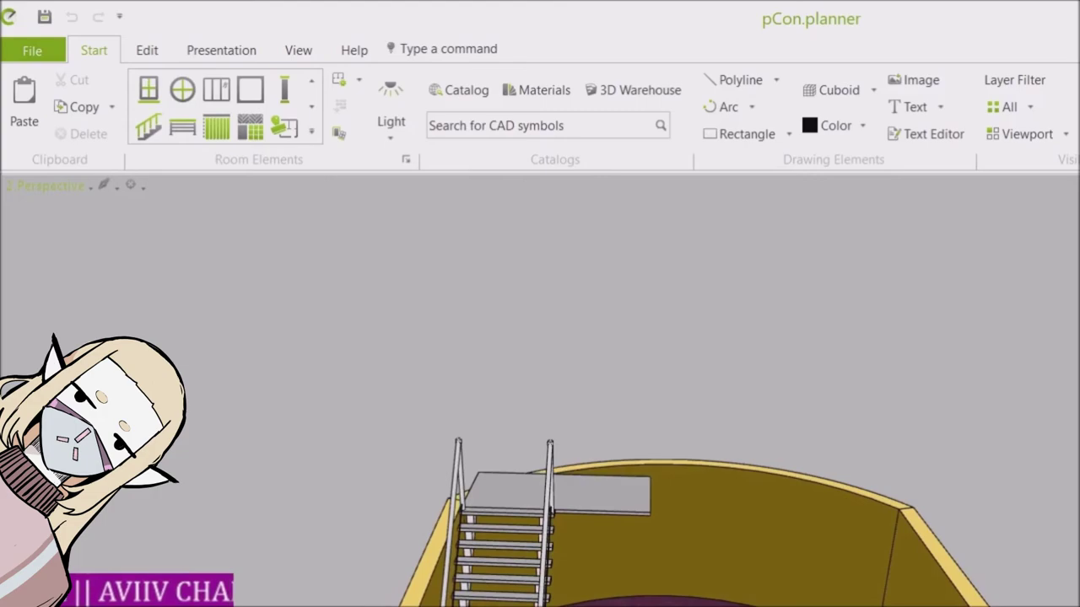
pyautogui.scroll(1, 746, 600)
pyautogui.scroll(2, 747, 601)
pyautogui.scroll(-1, 746, 600)
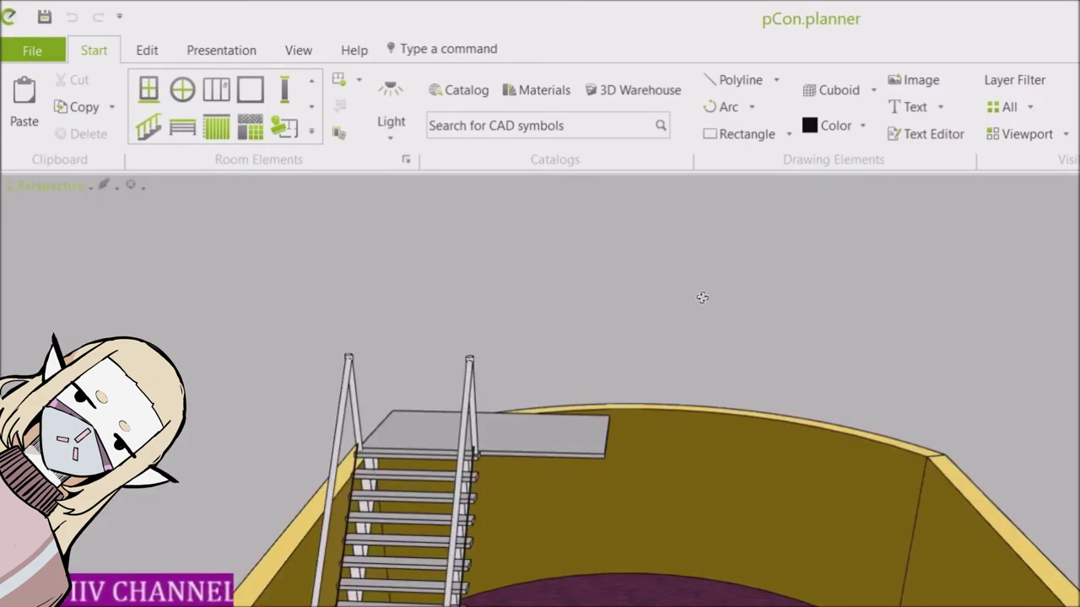
# Open the catalog and browse the EasternGraphics Sofas and armchairs page for more furnishings
pyautogui.click(476, 90)
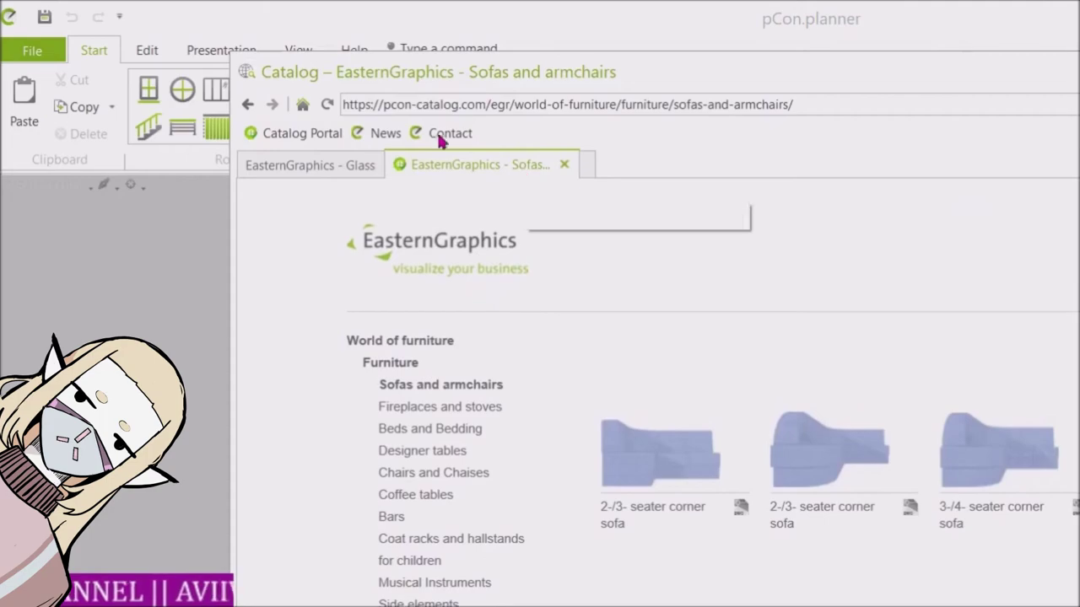
pyautogui.scroll(-2, 393, 594)
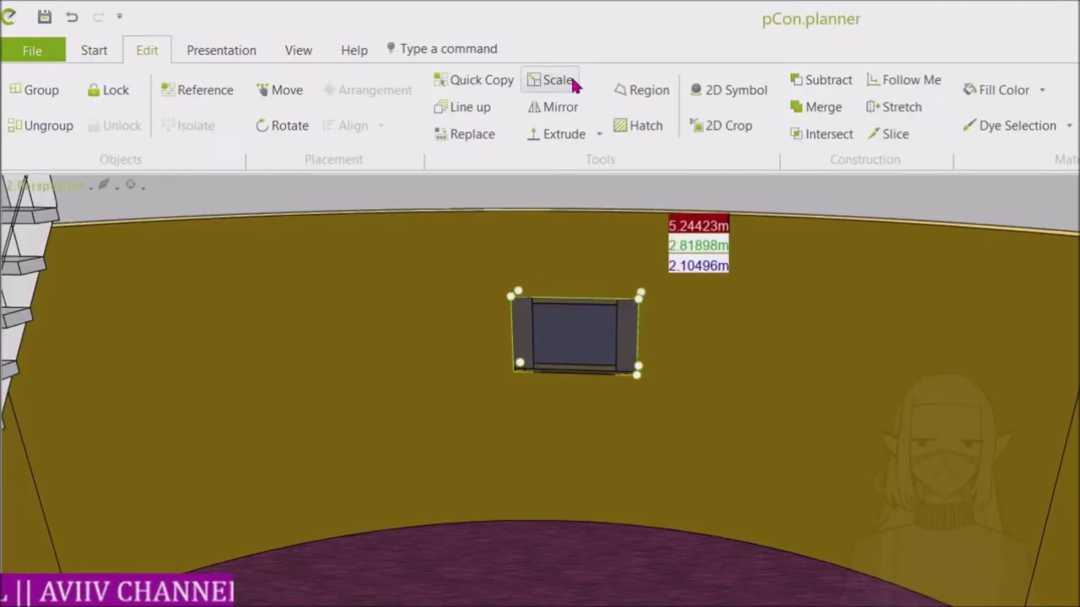
# Enlarge the television on the curved wall with Scale and adjust its position
pyautogui.click(572, 81)
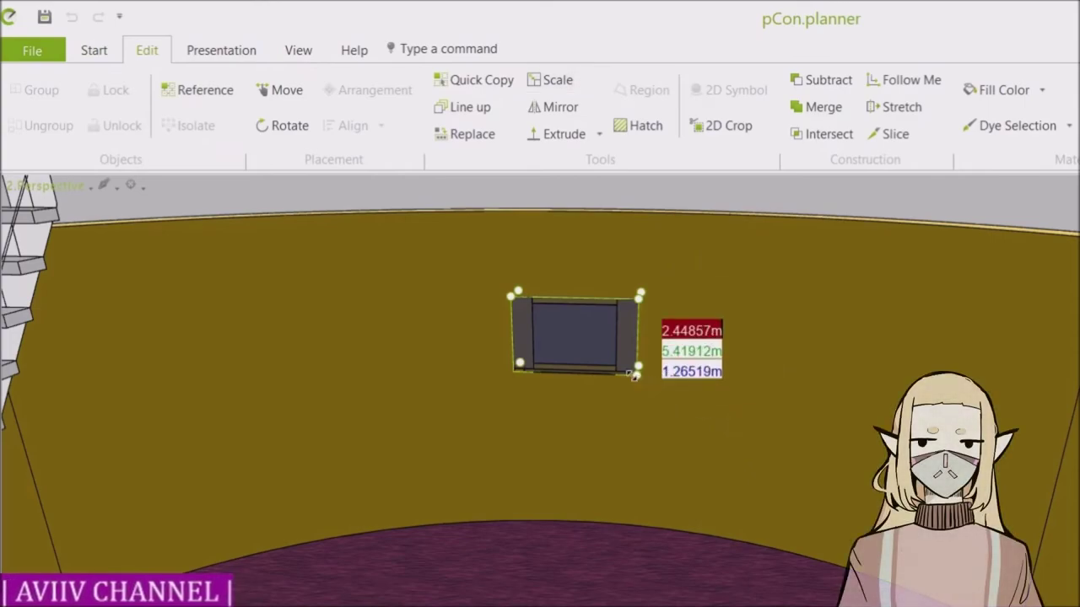
pyautogui.moveTo(639, 380); pyautogui.dragTo(859, 533)
pyautogui.moveTo(804, 446)
pyautogui.mouseDown()
pyautogui.moveTo(815, 464)
pyautogui.moveTo(793, 485)
pyautogui.moveTo(758, 470)
pyautogui.moveTo(669, 406)
pyautogui.moveTo(666, 371)
pyautogui.moveTo(714, 439)
pyautogui.moveTo(739, 439)
pyautogui.moveTo(730, 448)
pyautogui.moveTo(718, 426)
pyautogui.moveTo(742, 447)
pyautogui.moveTo(723, 434)
pyautogui.mouseUp()
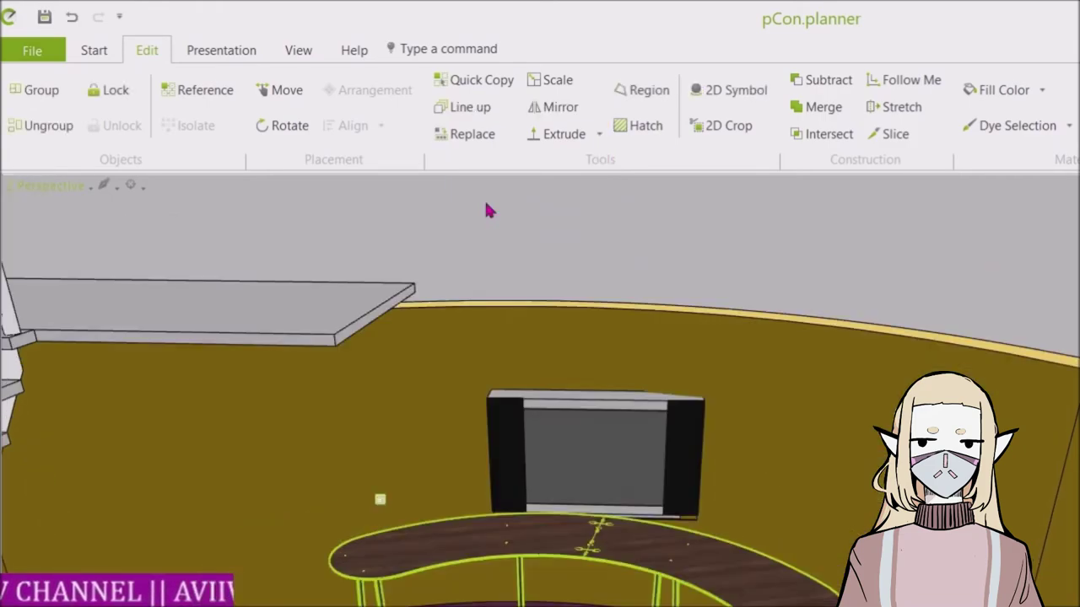
# Ungroup the curved wooden table in front of the television
pyautogui.click(486, 209)
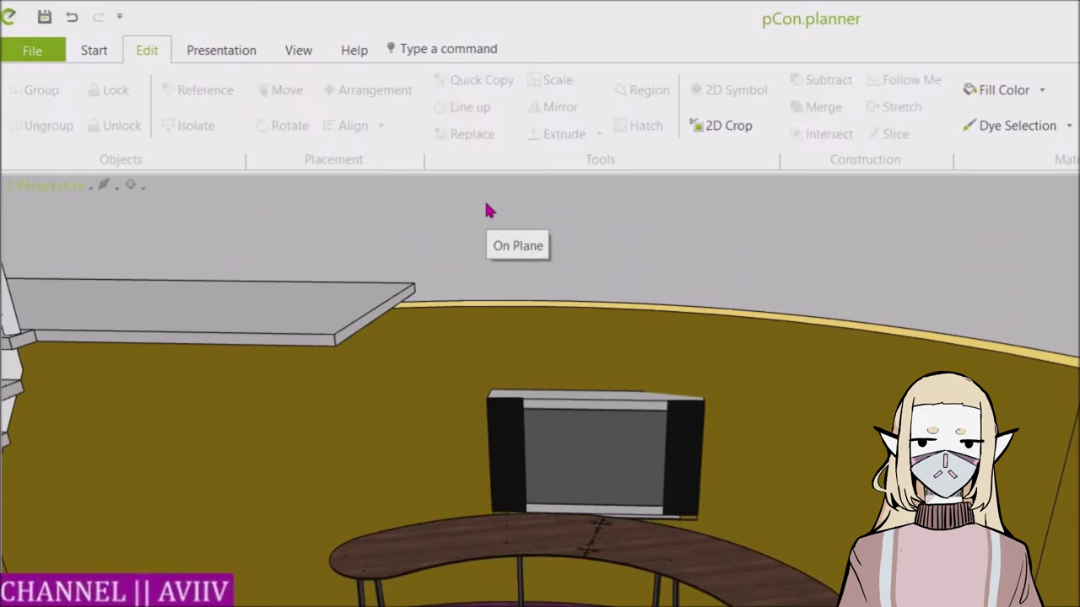
pyautogui.scroll(3, 540, 390)
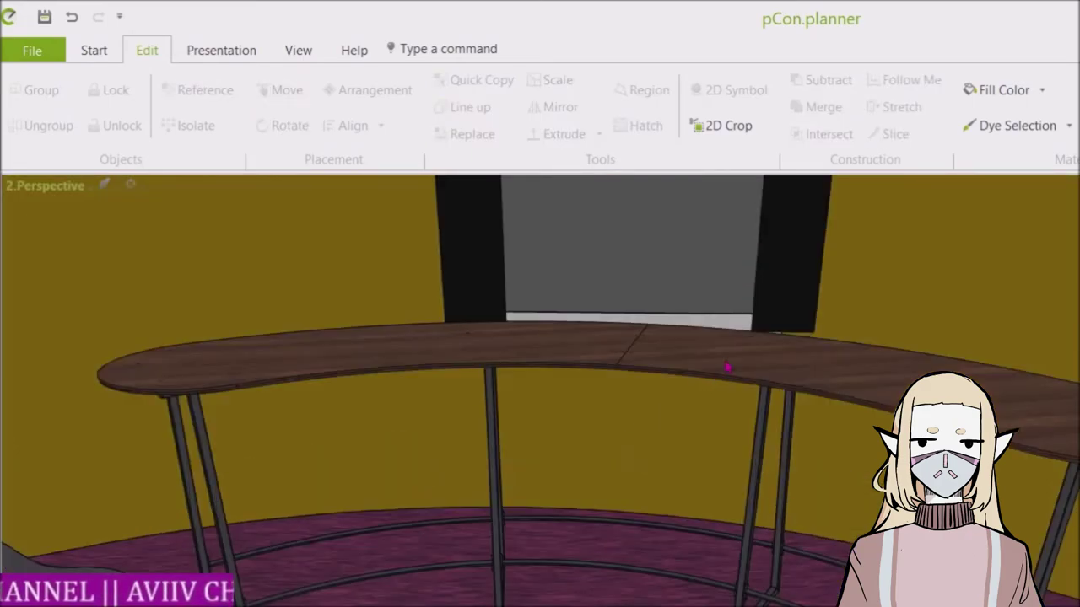
pyautogui.click(733, 363)
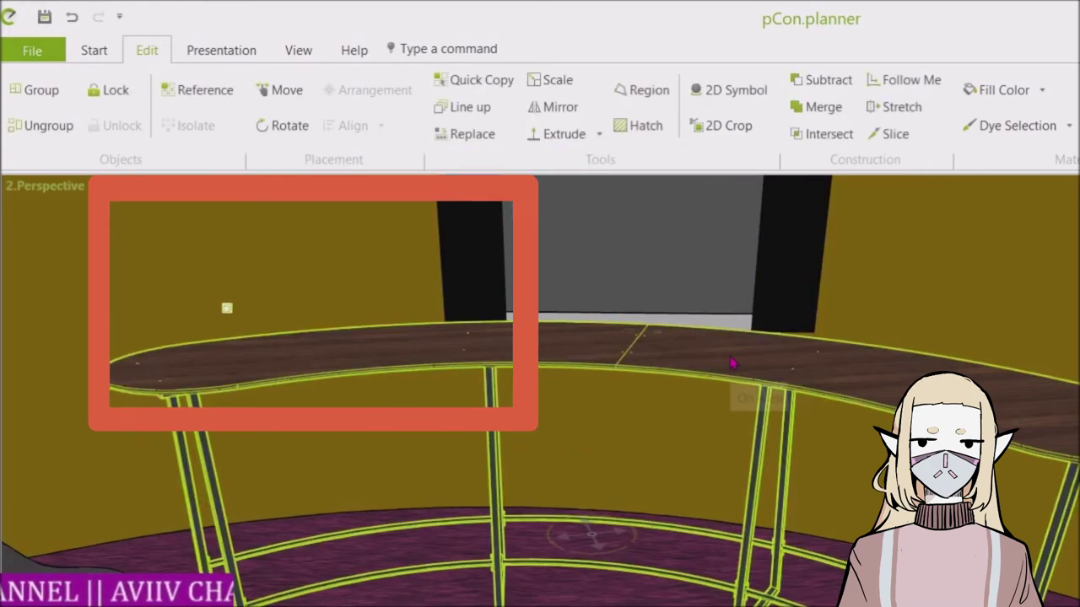
pyautogui.click(32, 127)
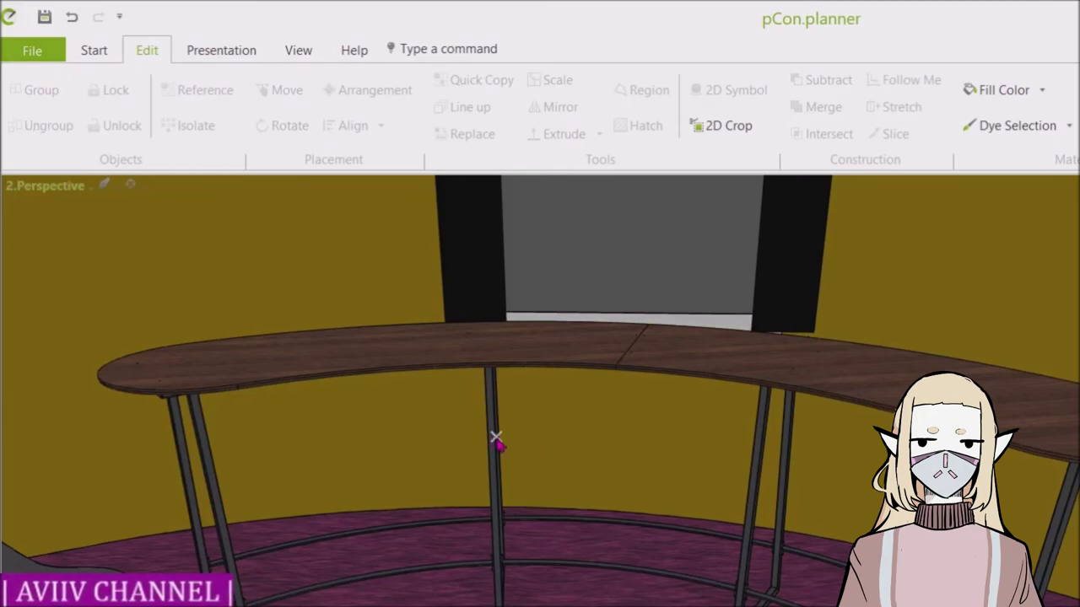
# Delete the metal leg frame under the curved tabletop, inspect the tabletop without it, and undo the deletion
pyautogui.click(497, 438)
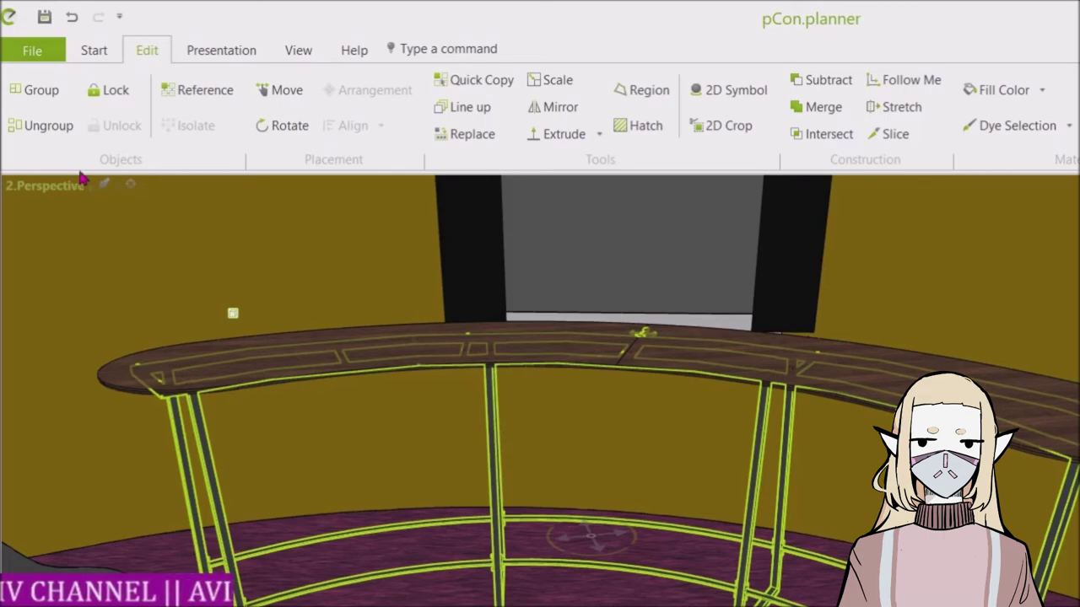
pyautogui.press('Delete')
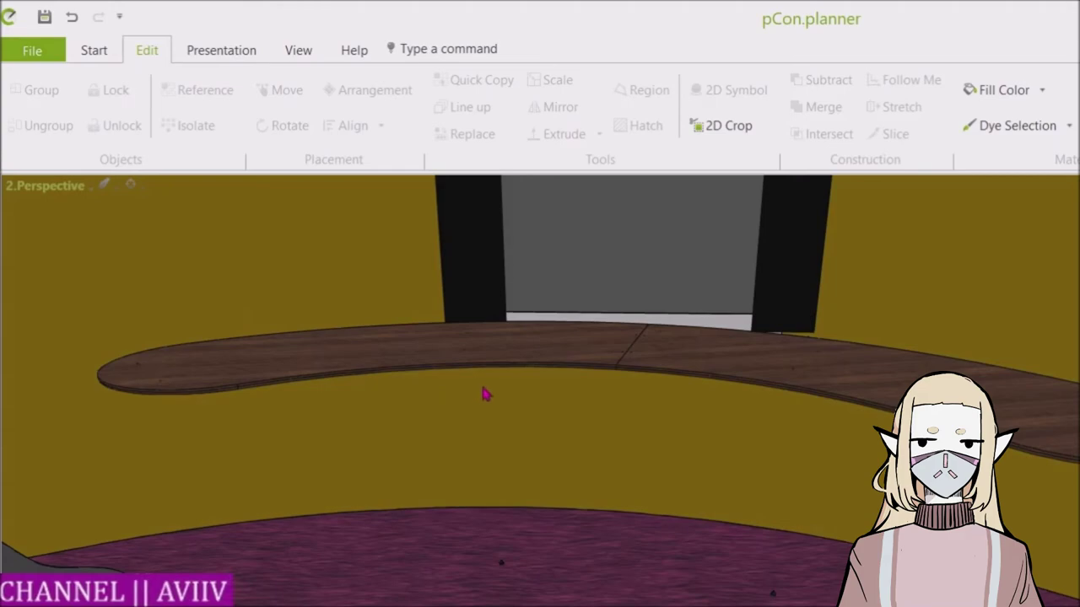
pyautogui.scroll(3, 530, 314)
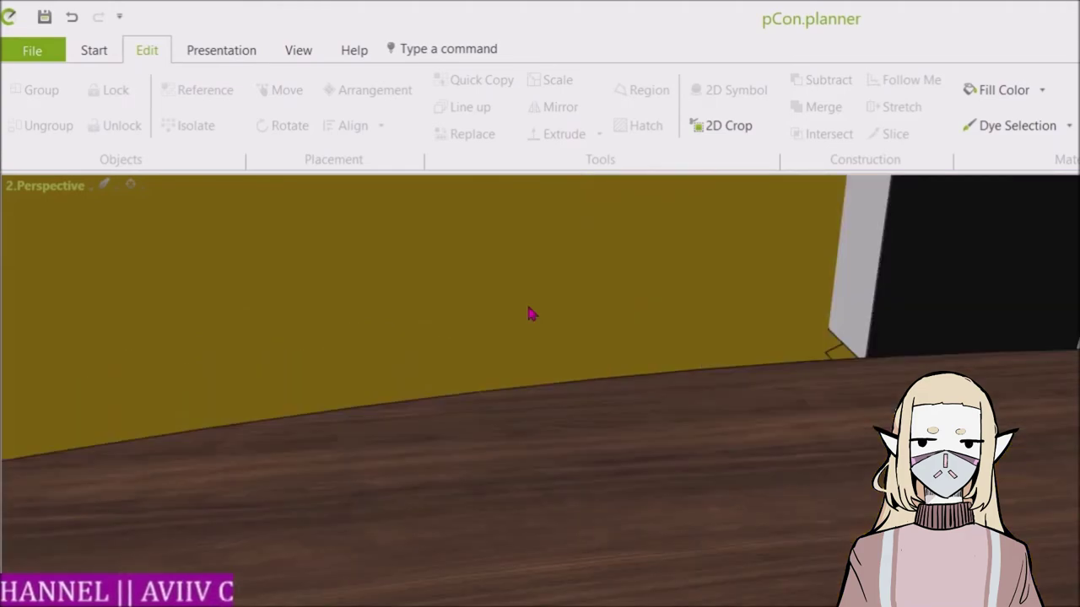
pyautogui.scroll(-3, 531, 313)
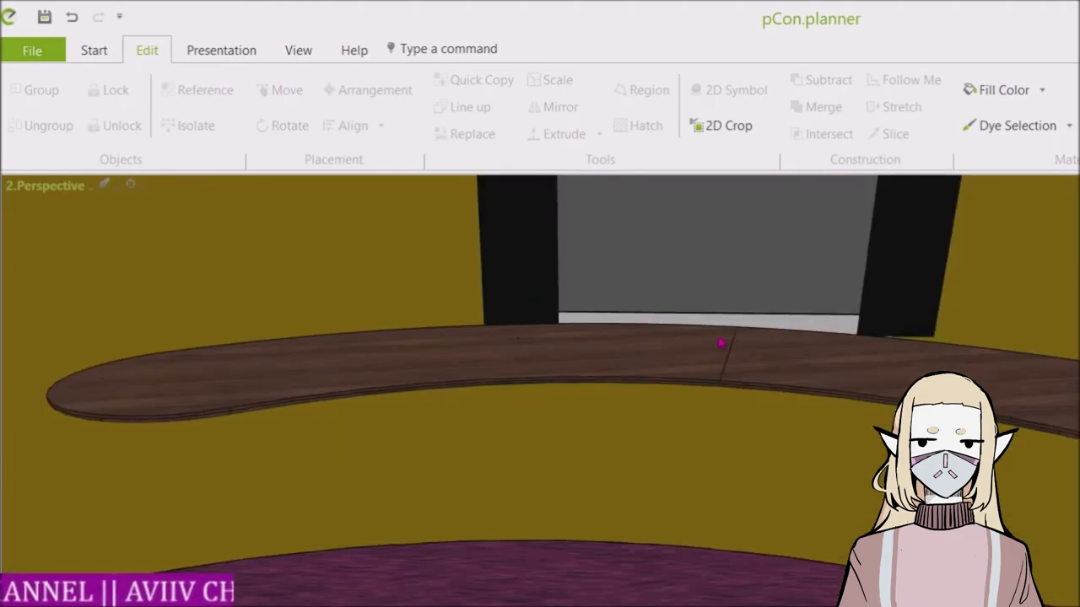
pyautogui.scroll(-2, 731, 361)
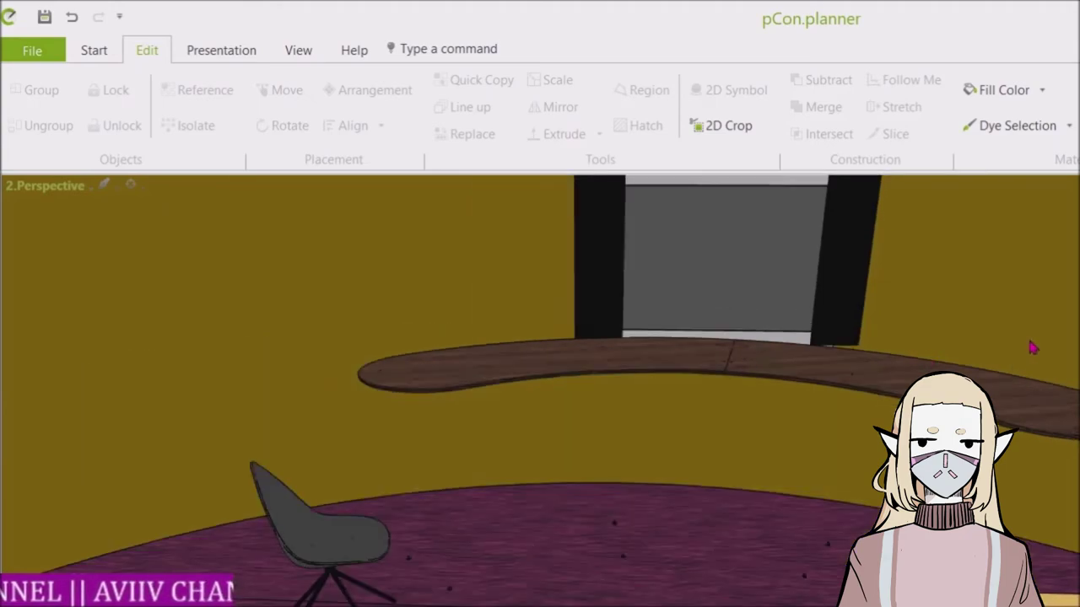
pyautogui.scroll(3, 1032, 348)
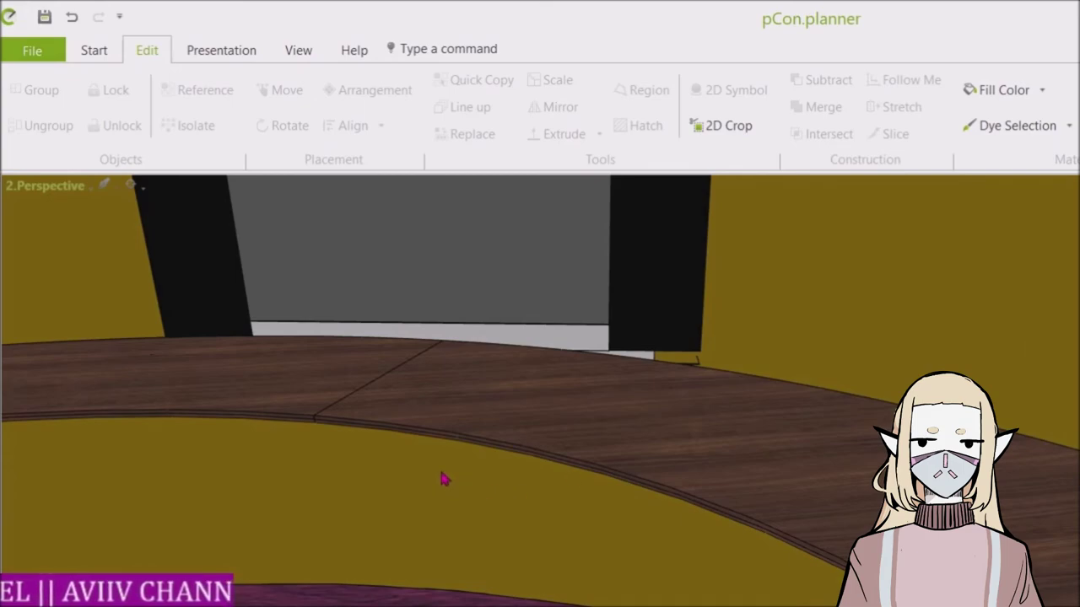
pyautogui.scroll(-3, 445, 479)
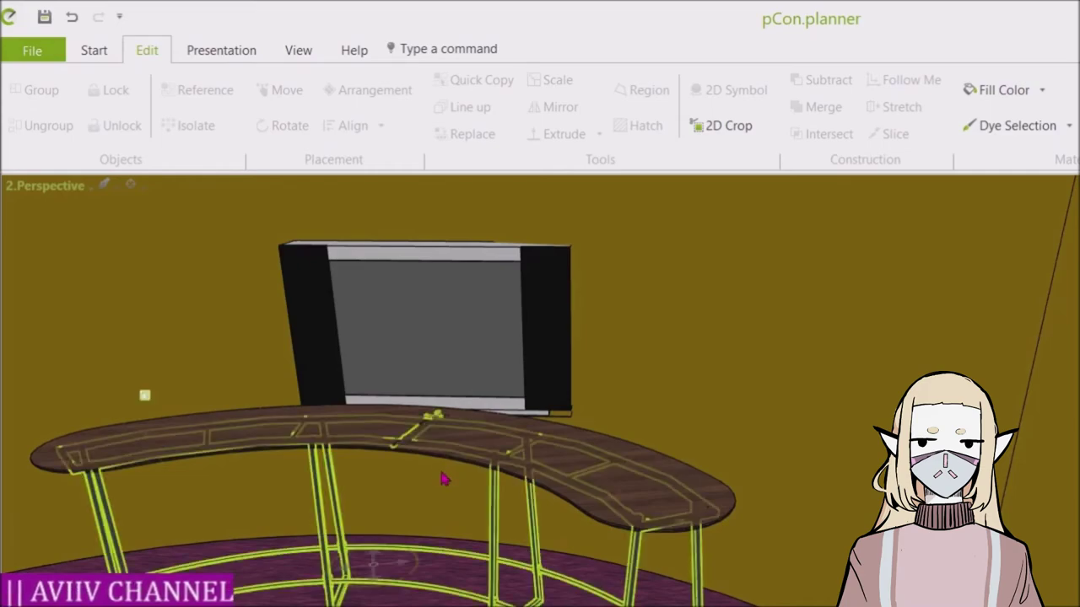
# Ungroup the metal leg frame of the curved table and shift one of its legs sideways
pyautogui.click(444, 479)
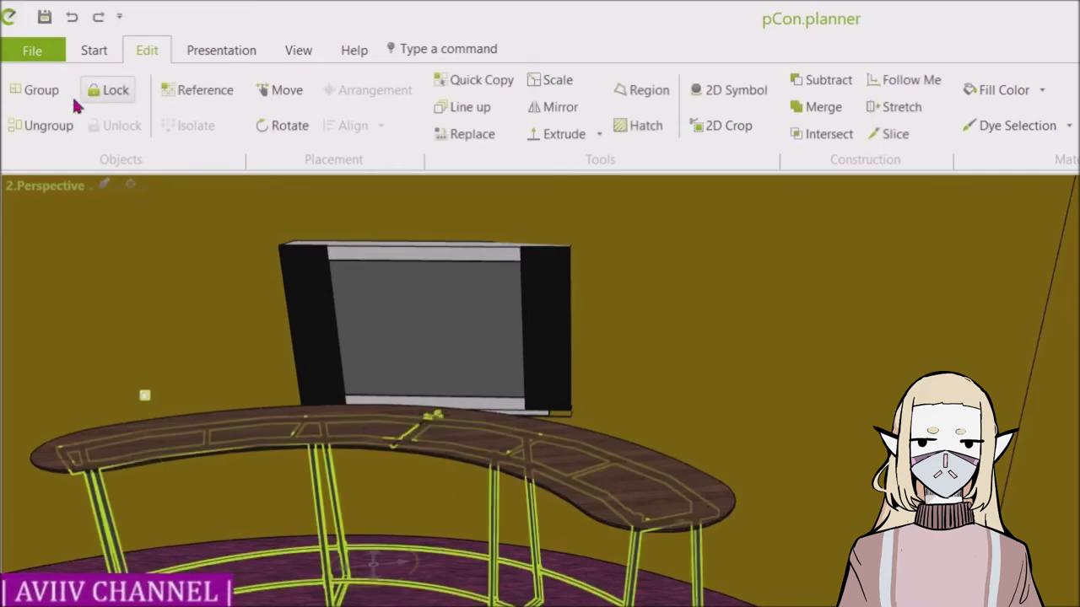
pyautogui.click(43, 134)
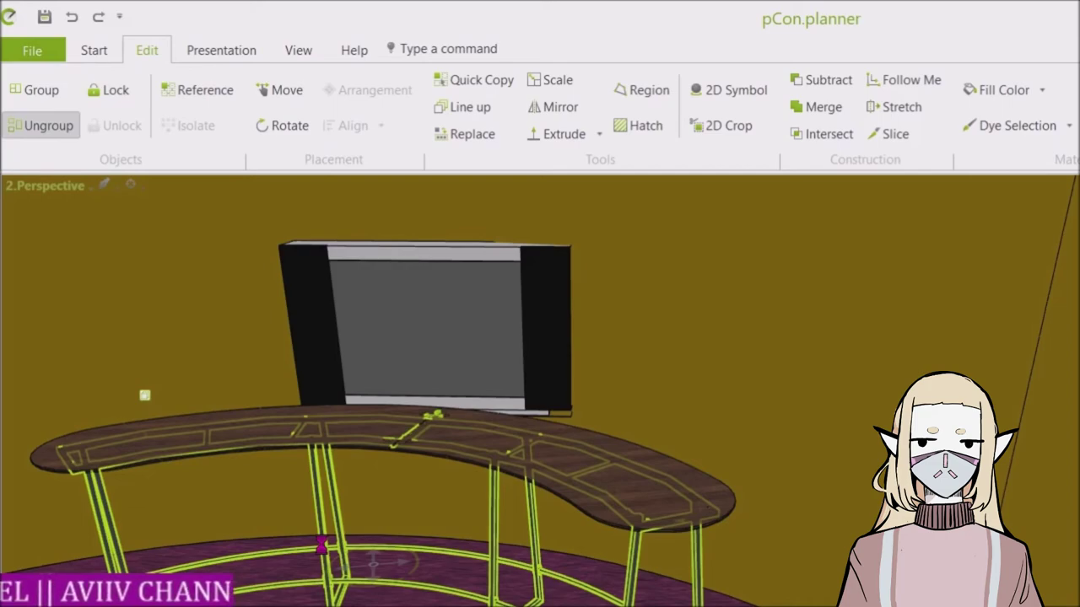
pyautogui.click(321, 544)
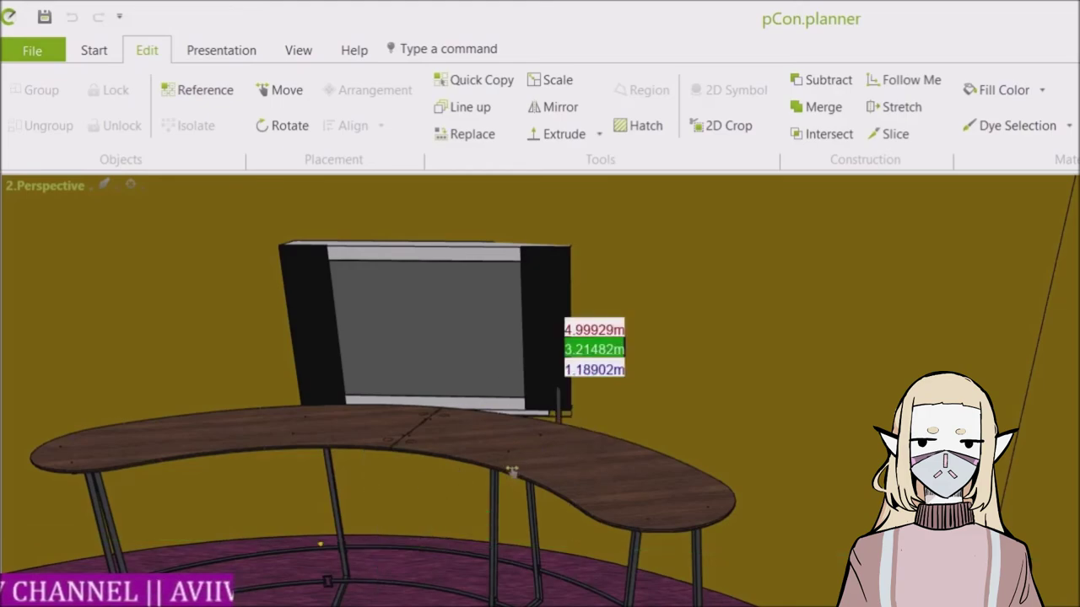
pyautogui.click(470, 498)
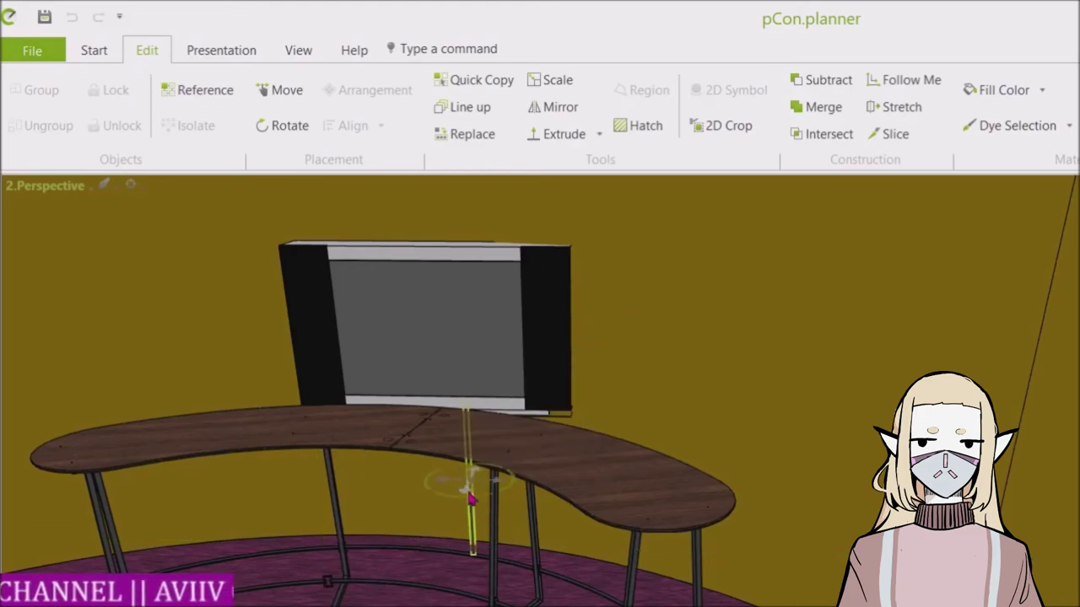
pyautogui.press('Escape')
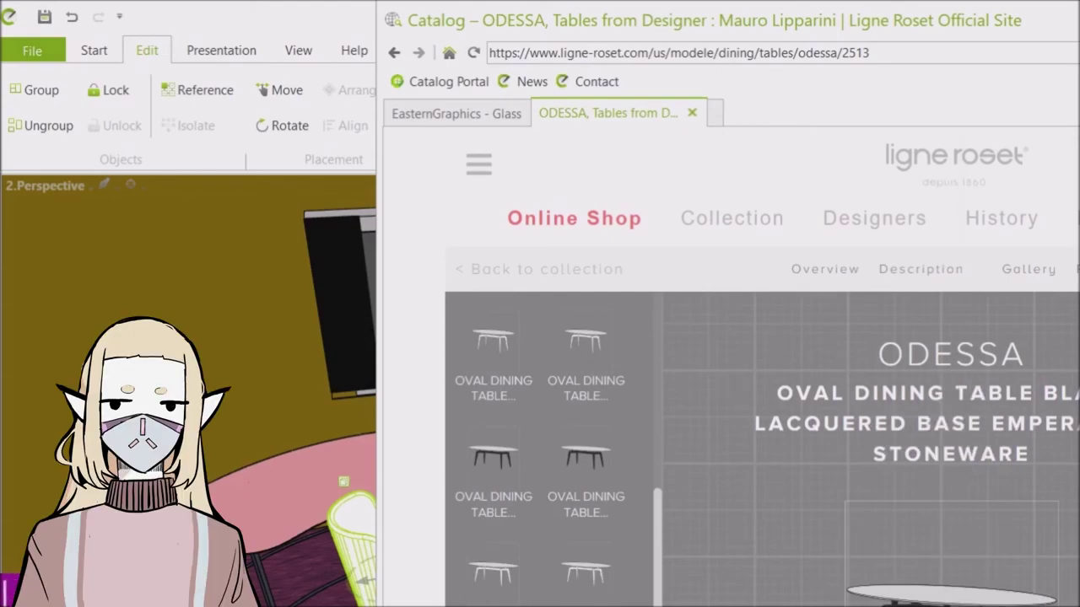
# Insert the Ligne Roset ODESSA oval dining table from the catalog and place it in front of the television
pyautogui.hotkey('alt', 'Tab')
pyautogui.hotkey('ctrl', 'v')
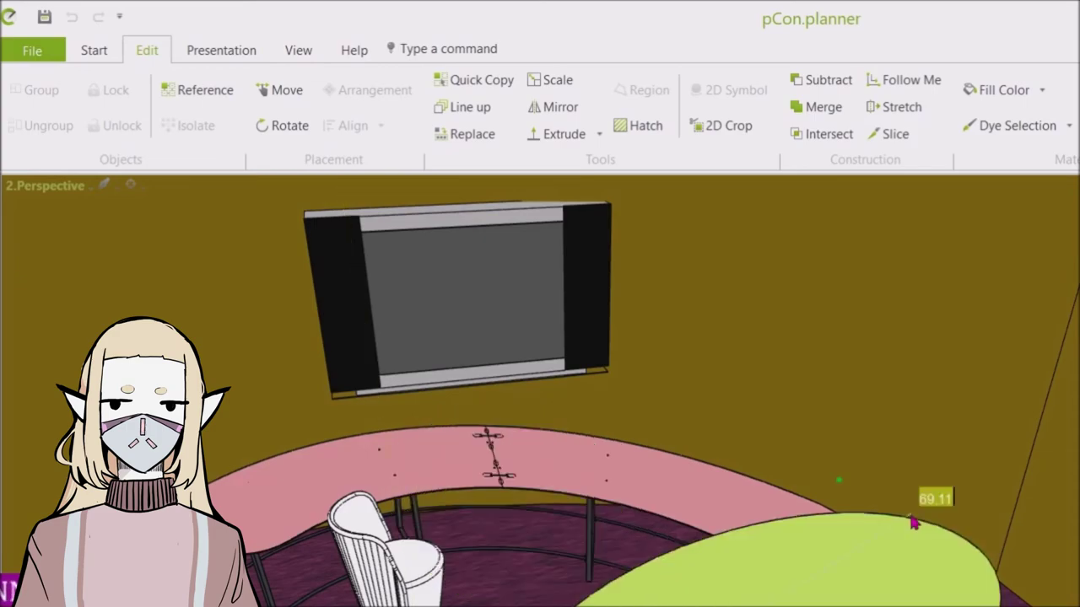
pyautogui.click(449, 463)
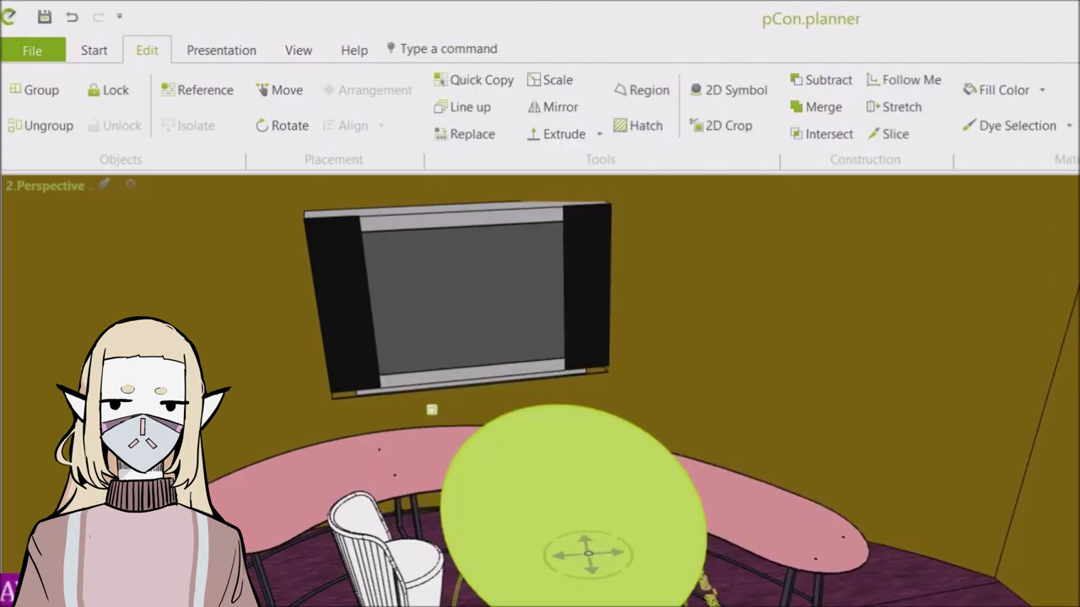
# Delete the curved table and the white chair beside the oval table
pyautogui.click(356, 474)
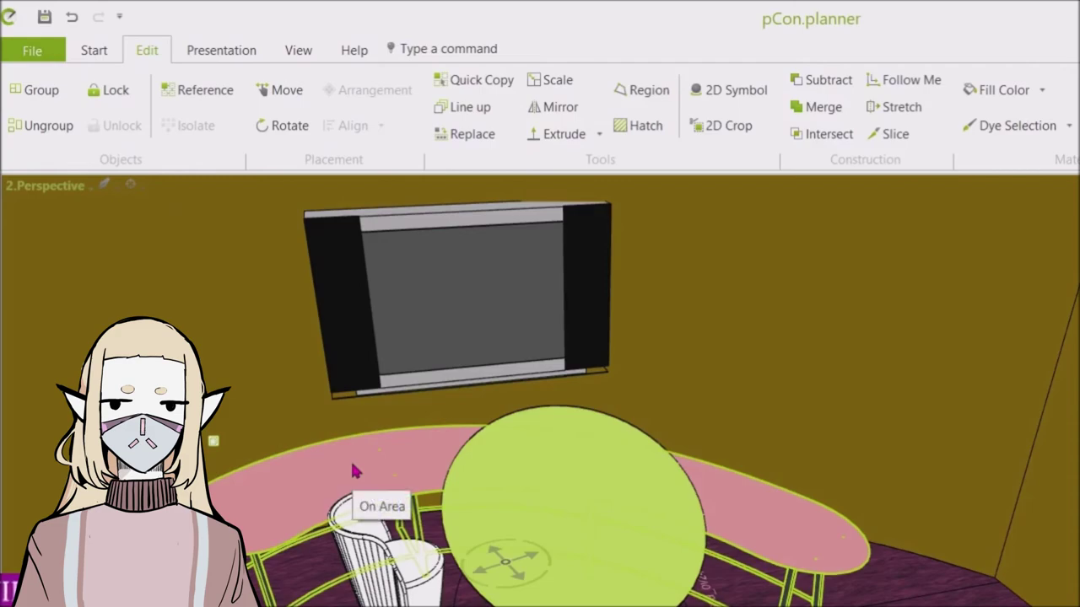
pyautogui.press('Delete')
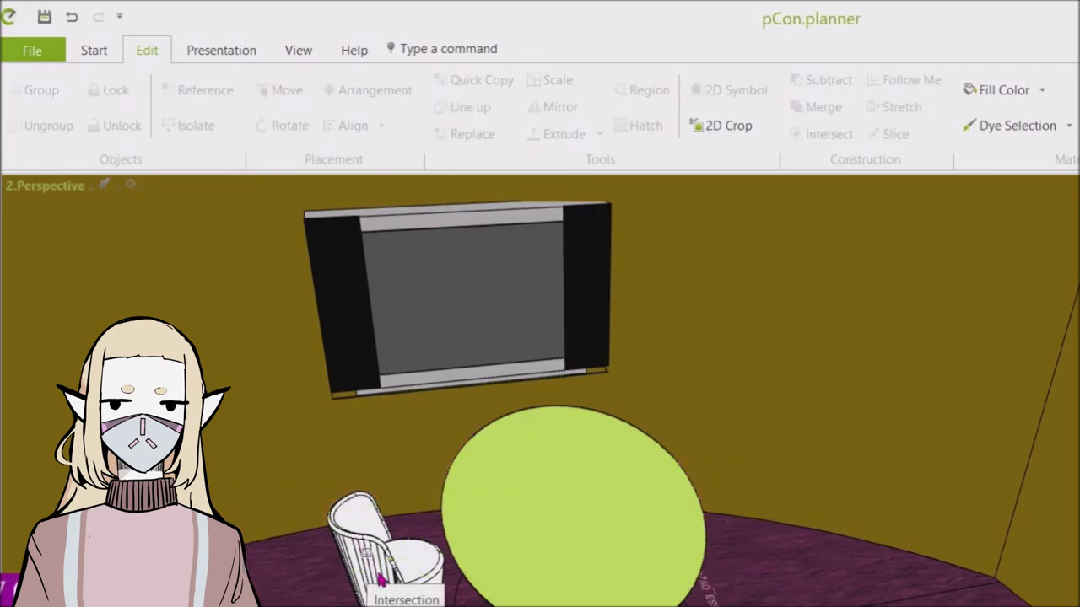
pyautogui.click(381, 581)
pyautogui.moveTo(386, 579); pyautogui.dragTo(370, 532)
pyautogui.press('Delete')
# Rotate the oval table so its long side runs parallel to the television wall
pyautogui.click(542, 540)
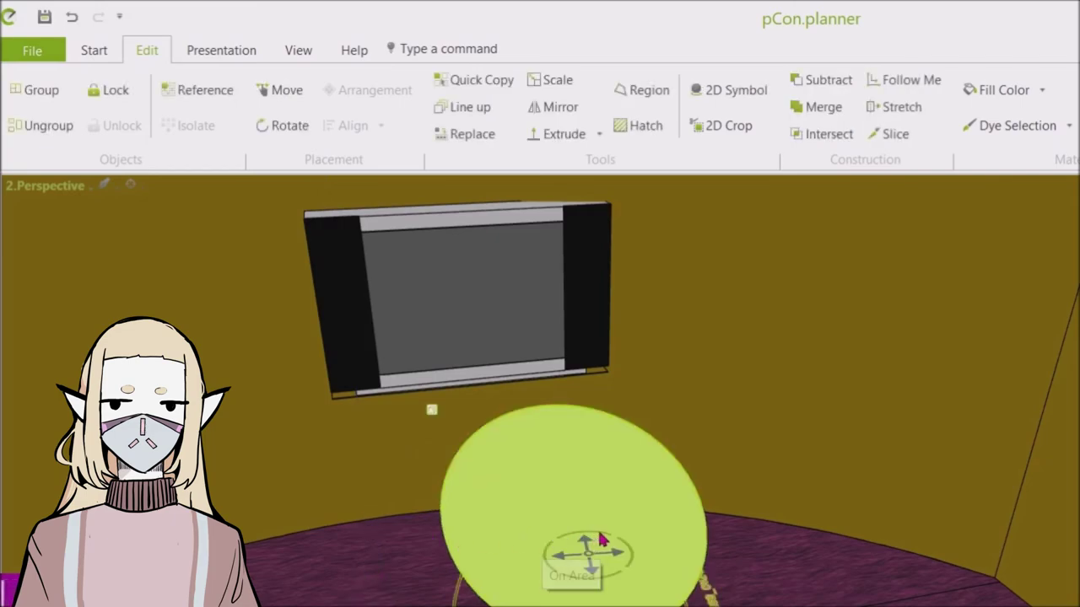
pyautogui.moveTo(594, 535); pyautogui.dragTo(394, 560)
pyautogui.click(404, 565)
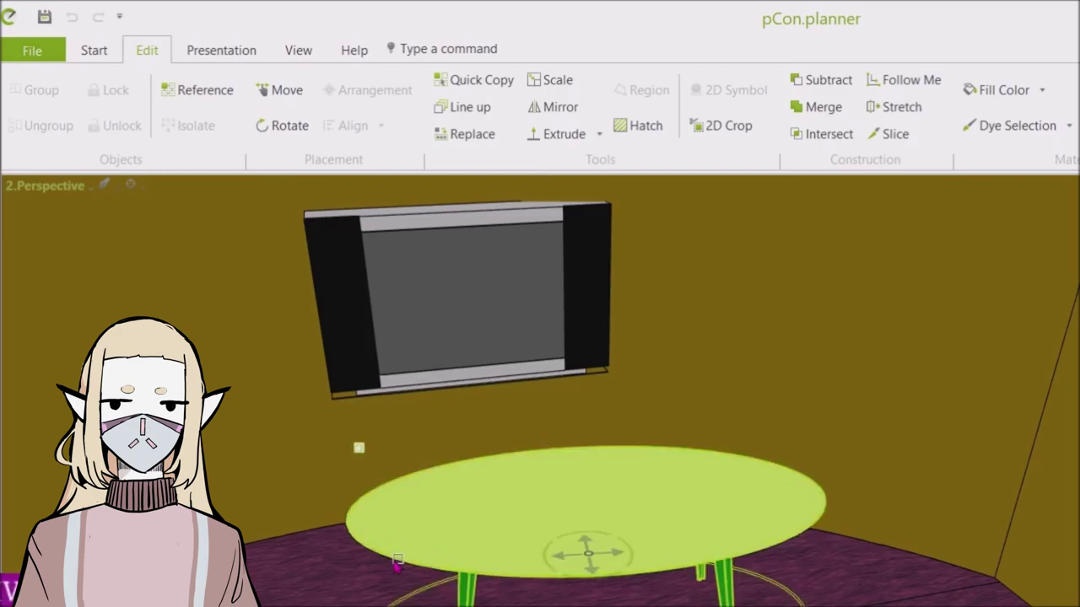
# Open the materials catalog and browse the Catalog Portal's product categories for a finish for the oval table
pyautogui.click(992, 89)
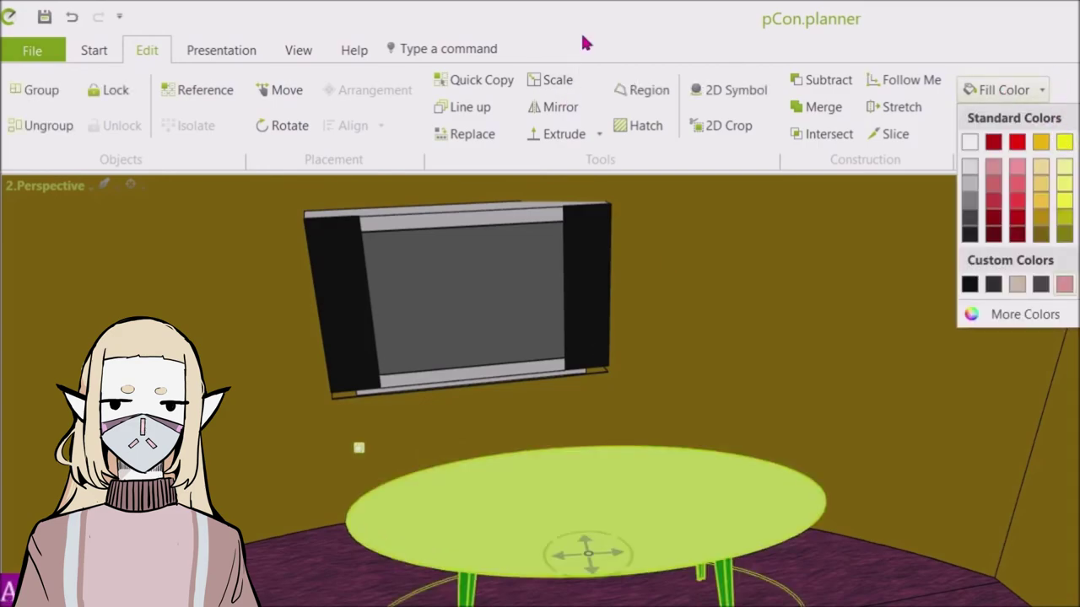
pyautogui.click(1063, 19)
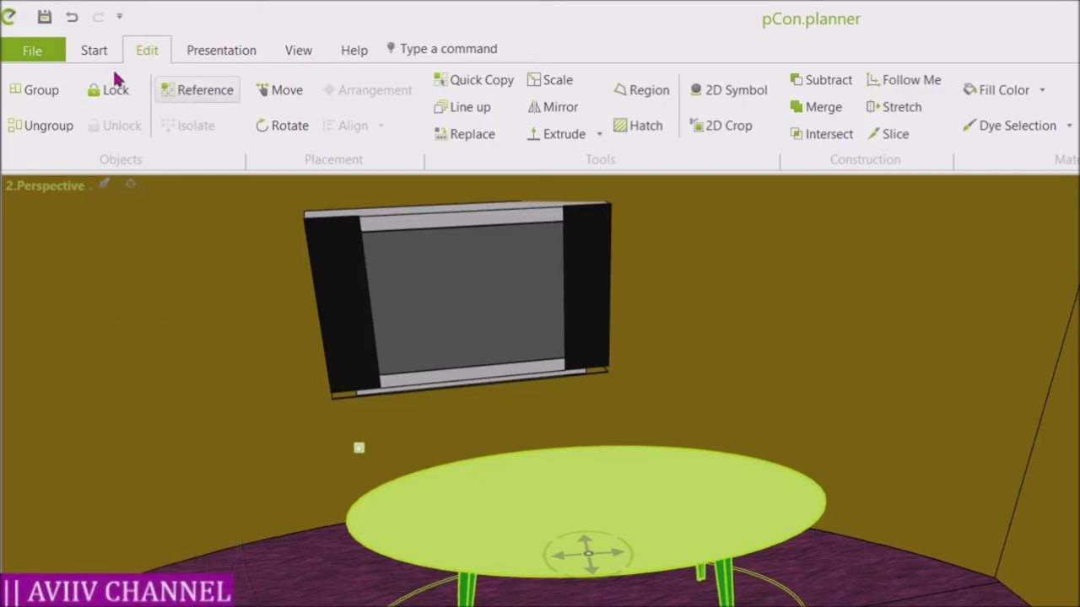
pyautogui.click(95, 50)
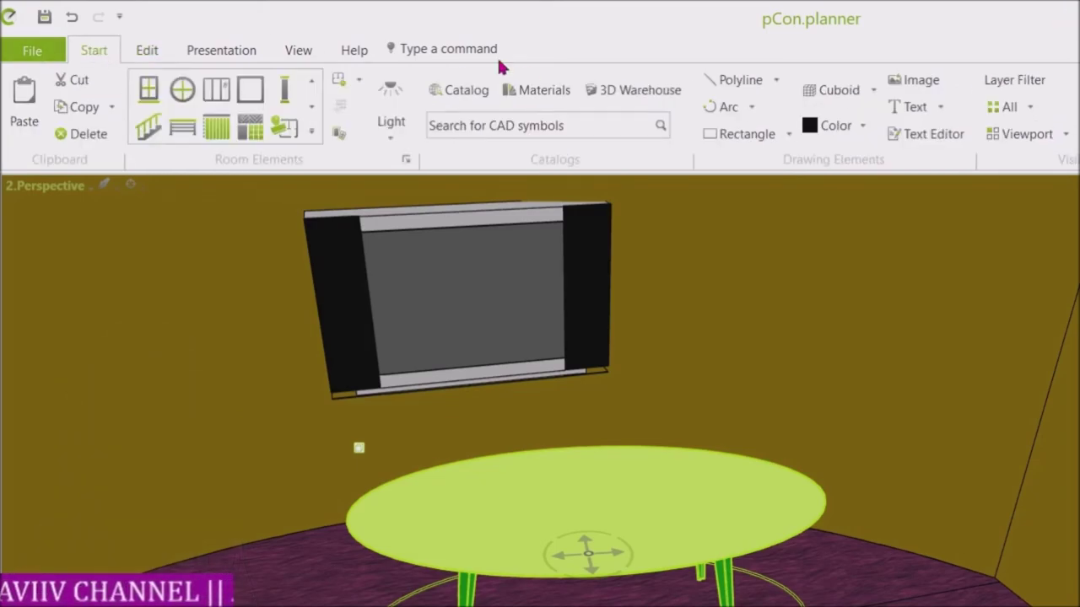
pyautogui.click(537, 85)
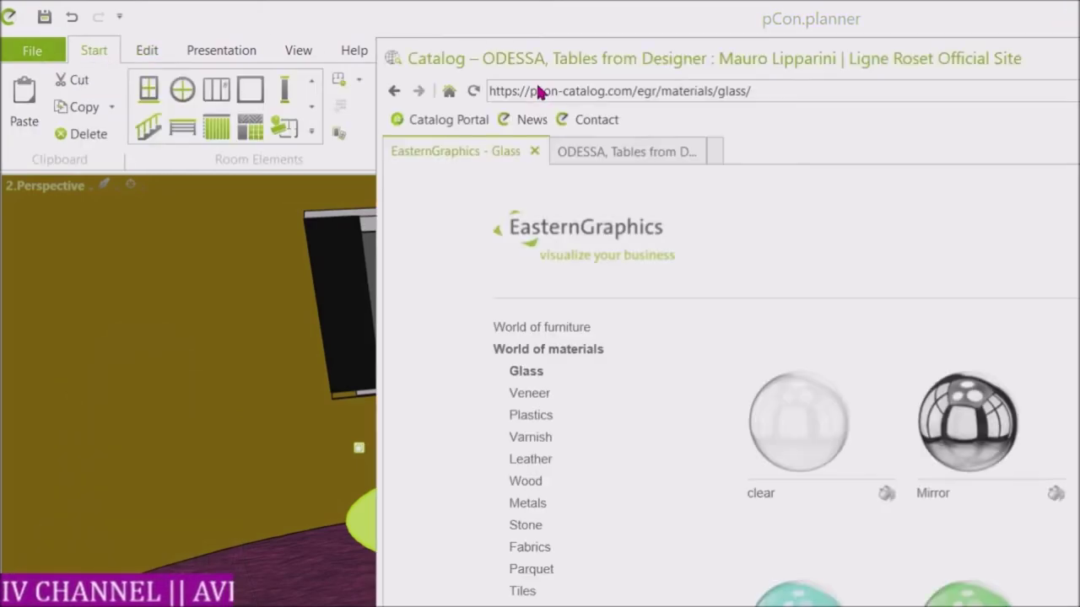
pyautogui.click(421, 120)
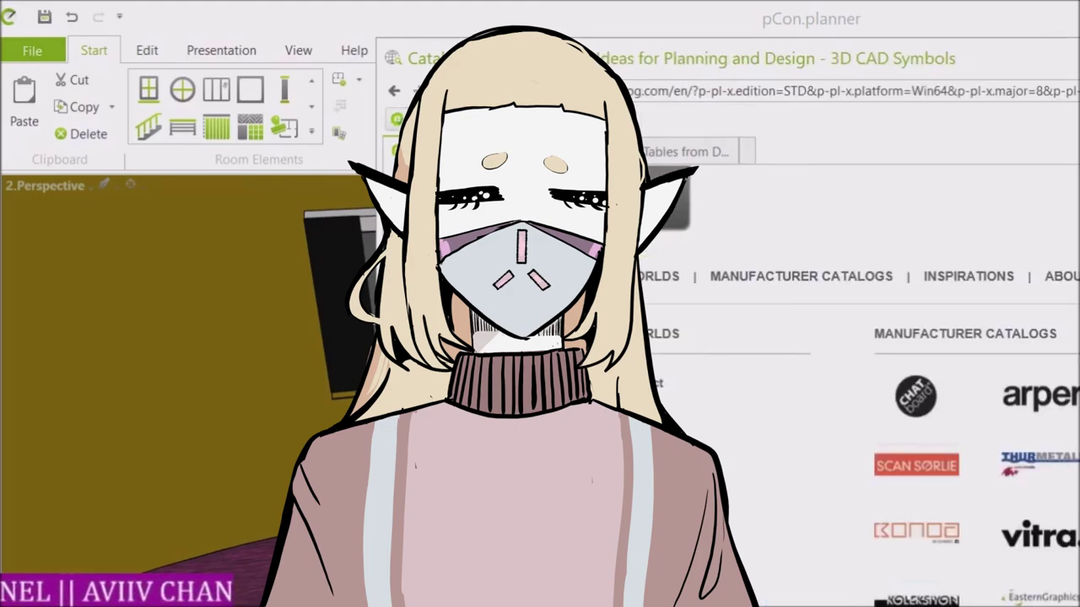
pyautogui.click(657, 278)
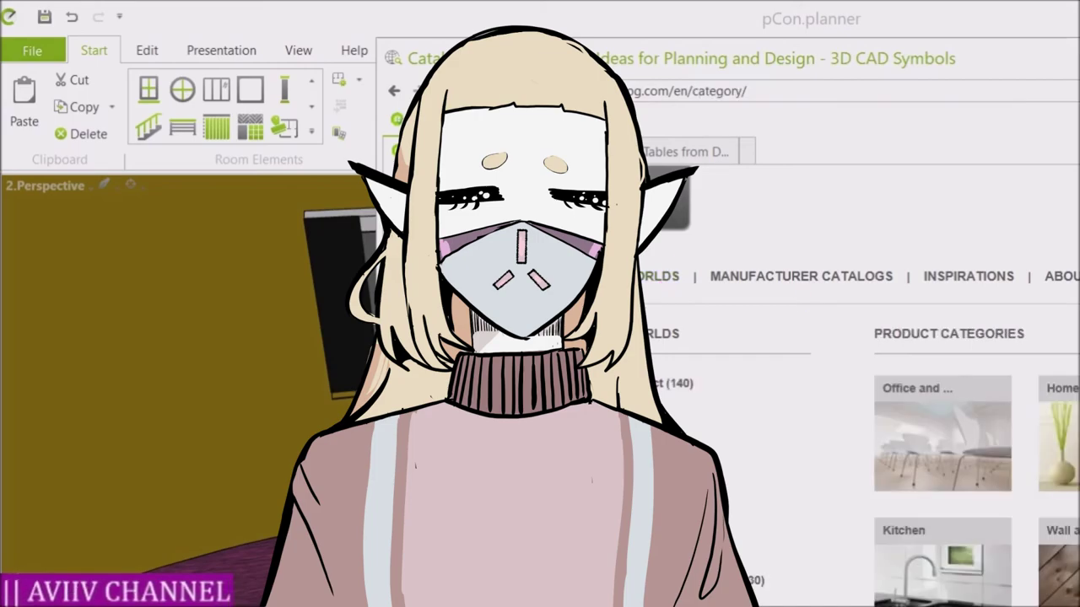
pyautogui.scroll(-2, 860, 384)
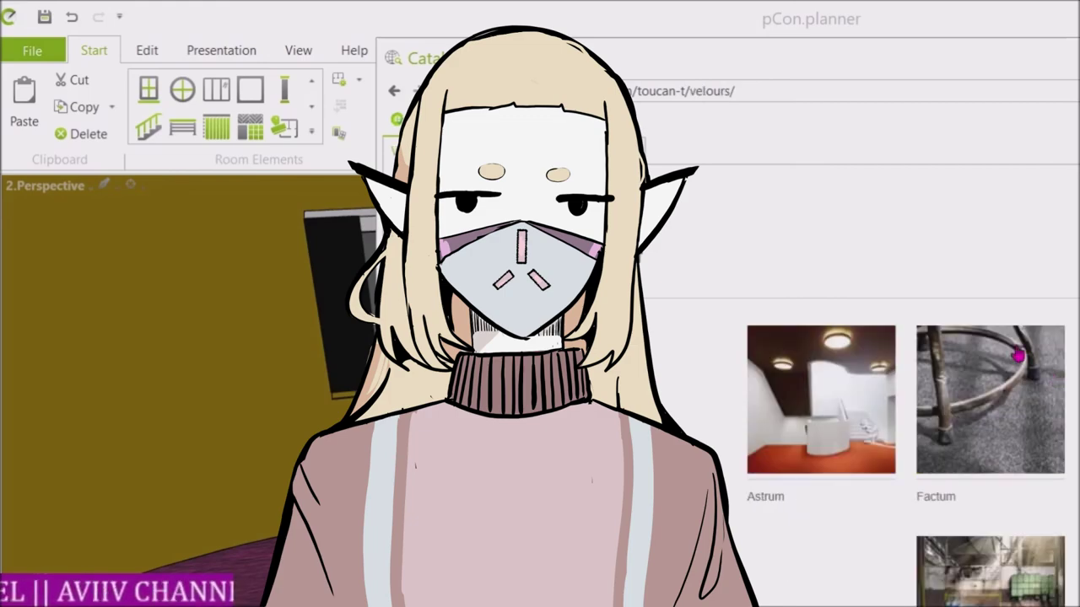
# Look through the Factum carpet swatches in the Toucan-T Velours range and return to the collections
pyautogui.click(936, 498)
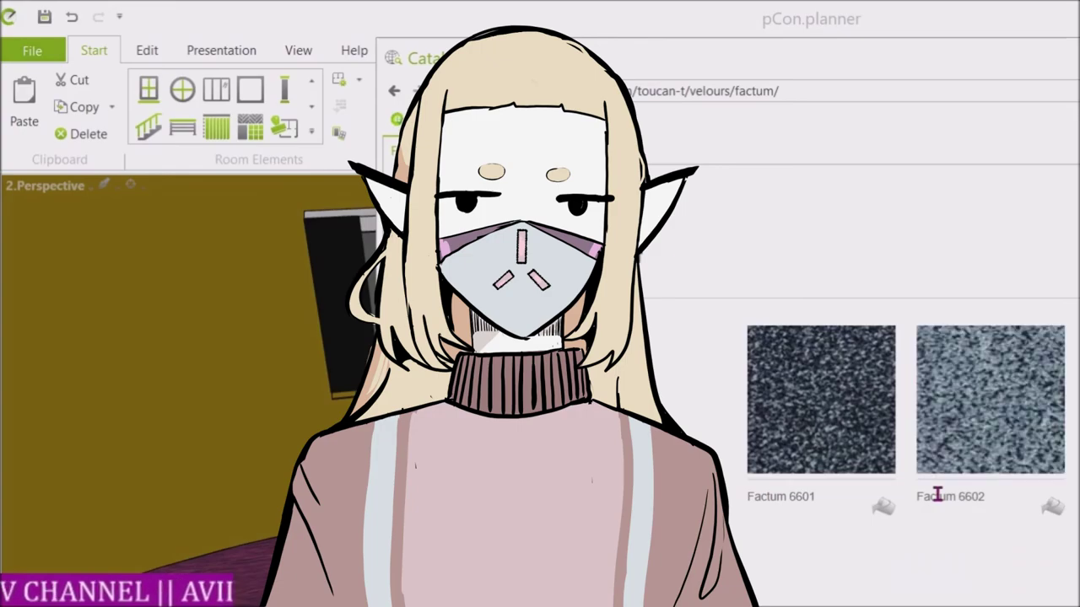
pyautogui.scroll(-7, 751, 411)
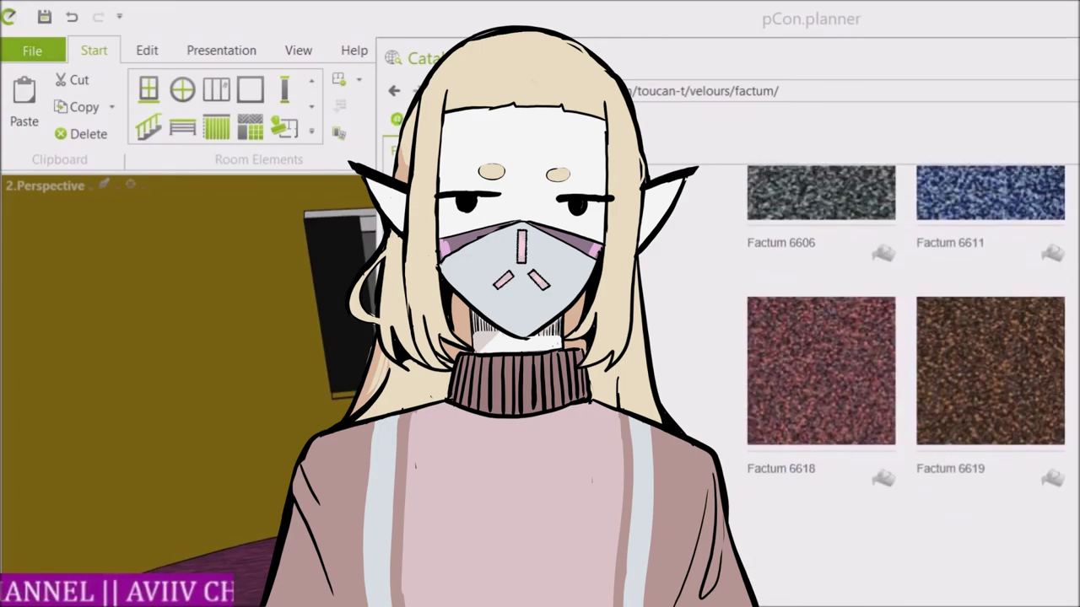
pyautogui.scroll(4, 723, 343)
pyautogui.scroll(2, 723, 346)
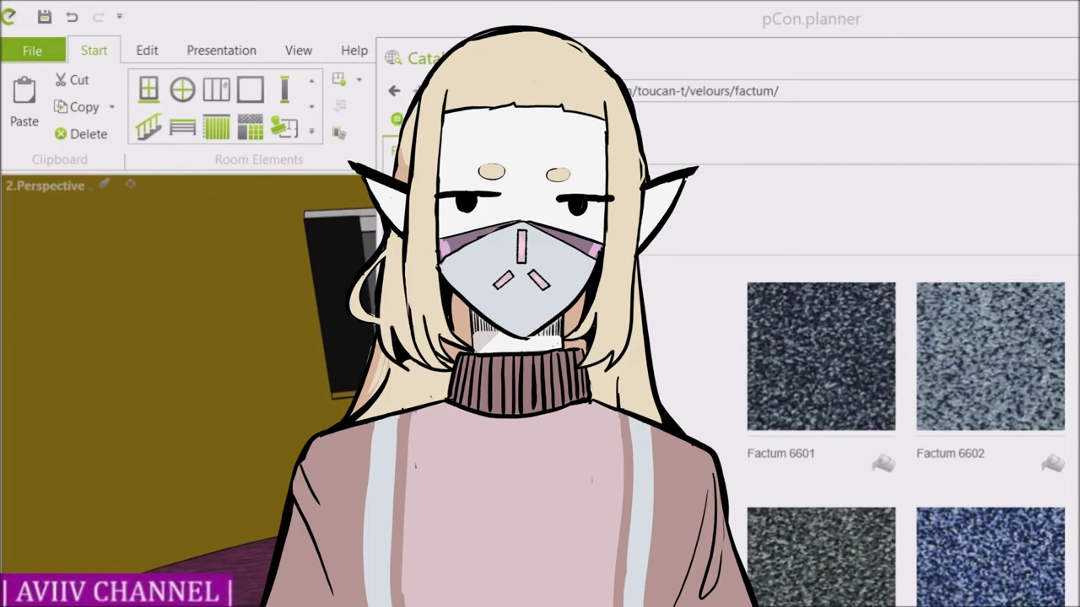
pyautogui.hotkey('alt', 'Left')
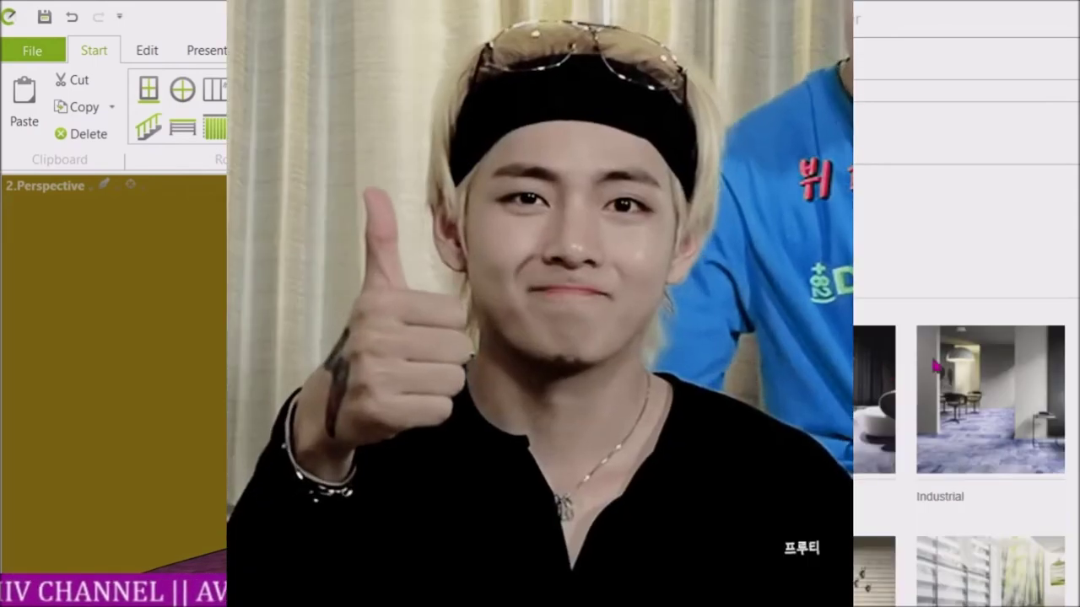
# Open the Toucan-T Industrial collection and apply a dark striped material to the oval tabletop
pyautogui.click(970, 425)
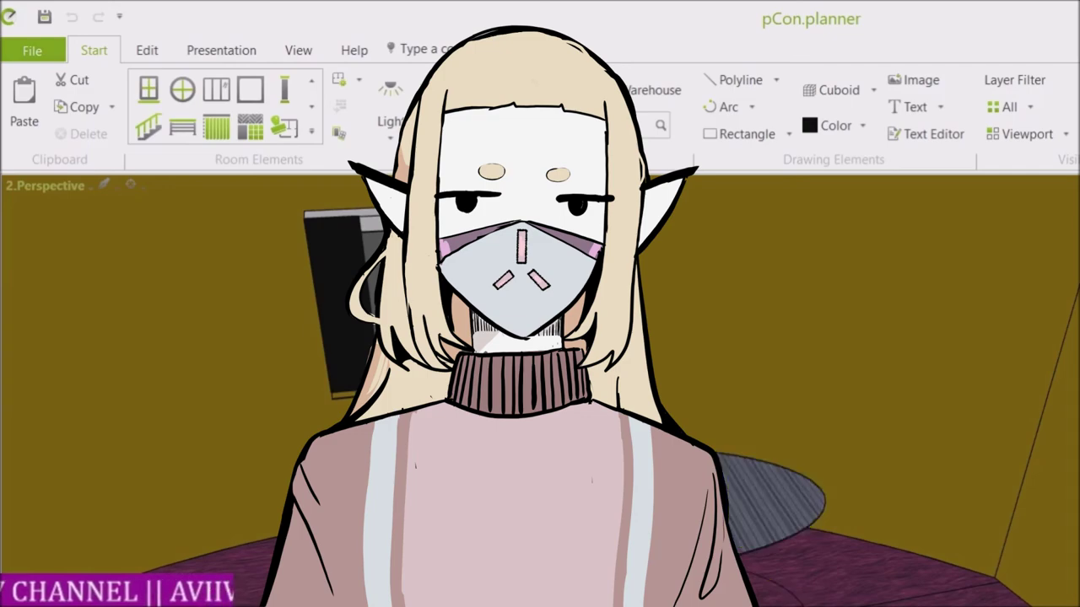
pyautogui.press('Escape')
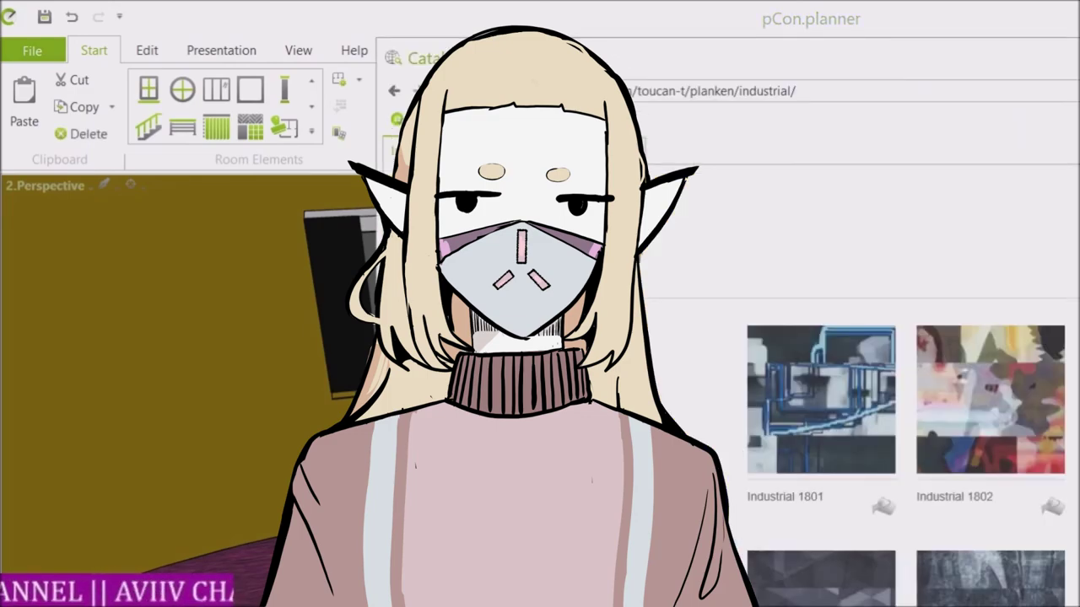
pyautogui.click(183, 272)
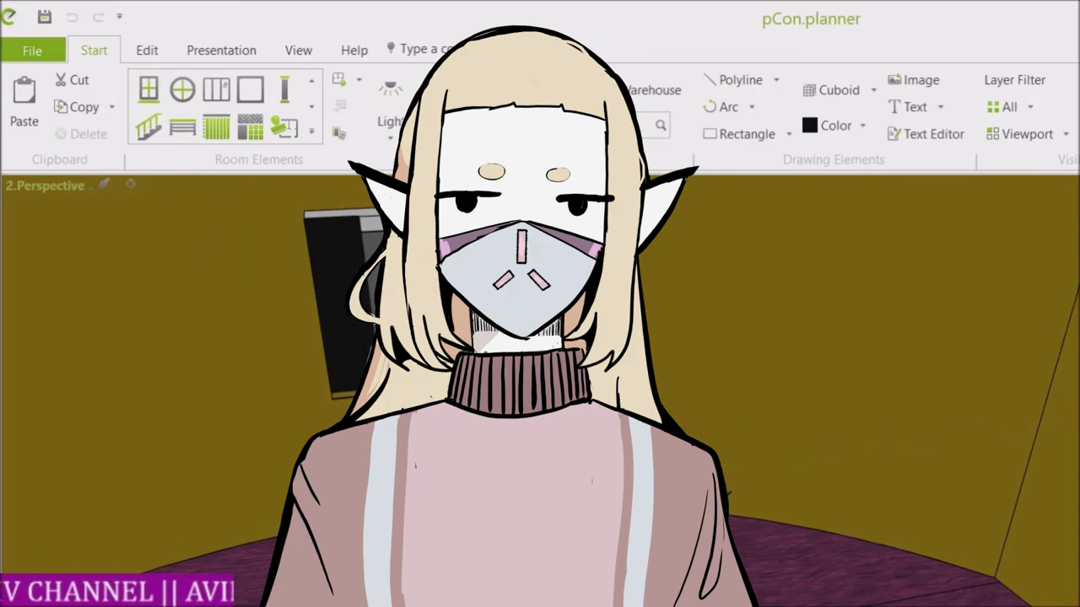
pyautogui.press('Escape')
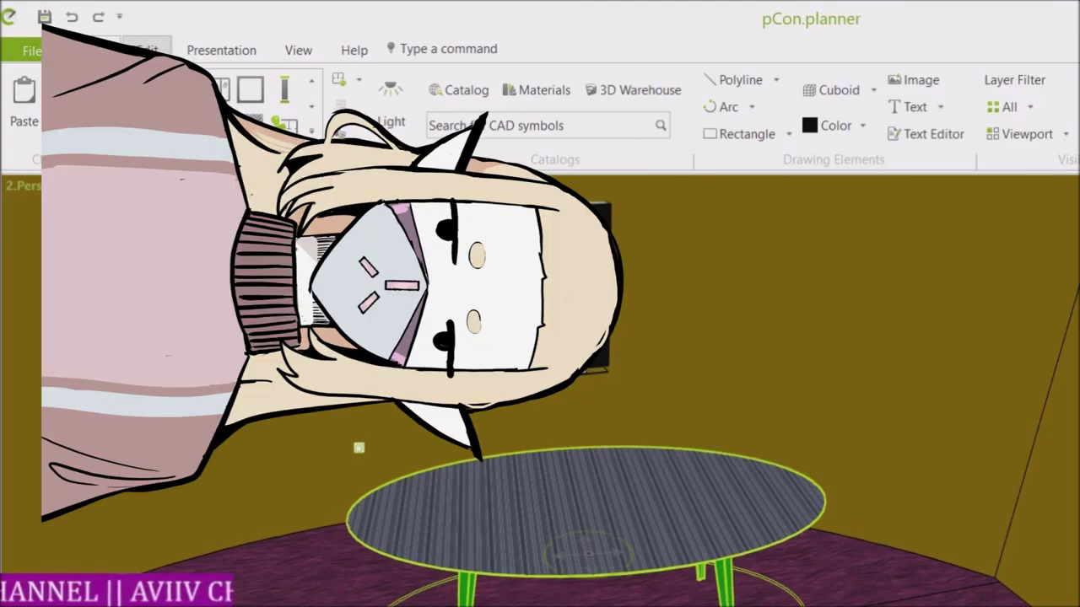
# Ungroup the oval table and undo the ungrouping
pyautogui.click(147, 50)
pyautogui.click(60, 123)
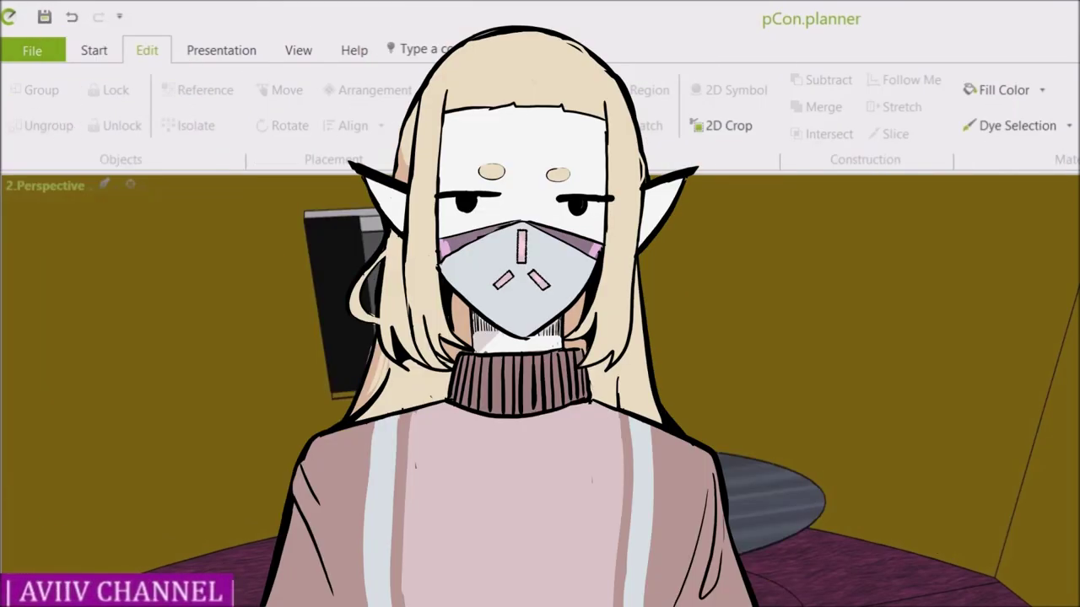
pyautogui.hotkey('ctrl', 'z')
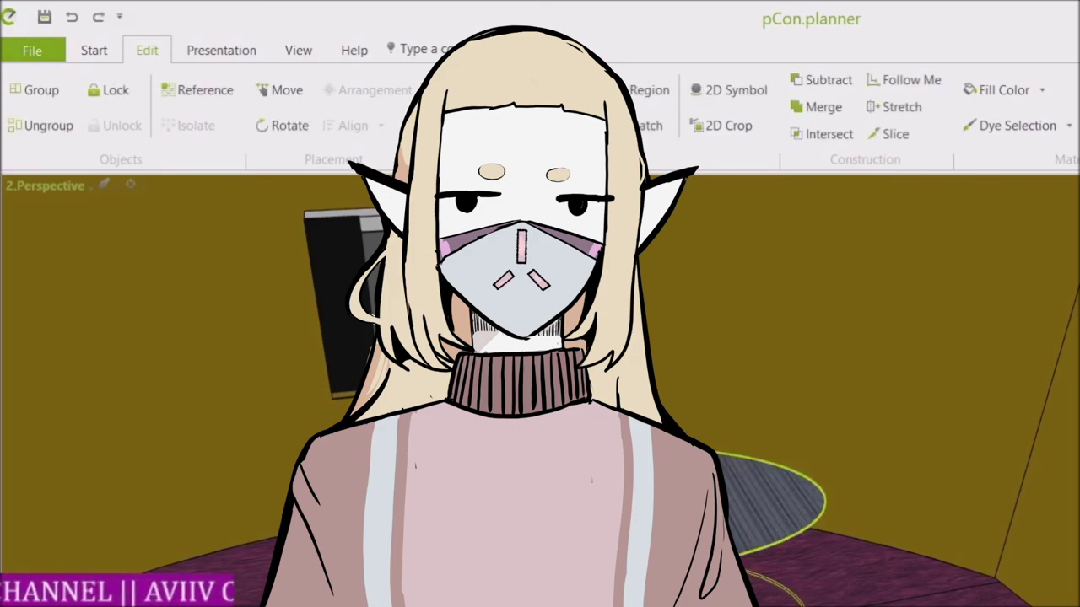
# Inspect the striped tabletop up close and review the available materials in the Material Editor
pyautogui.scroll(5, 540, 388)
pyautogui.scroll(-5, 539, 388)
pyautogui.scroll(5, 540, 388)
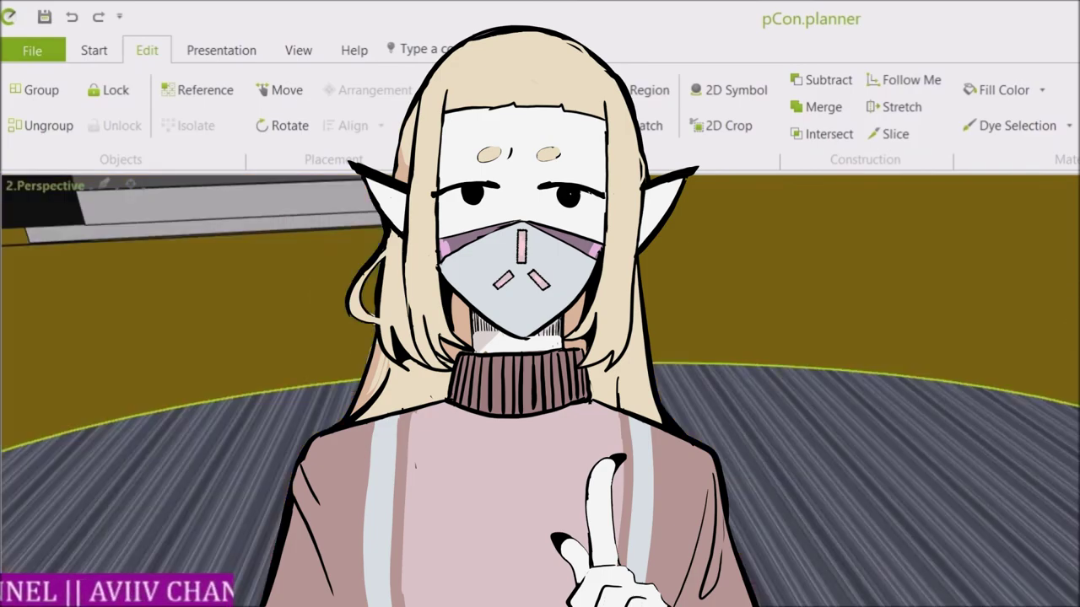
pyautogui.scroll(-5, 540, 388)
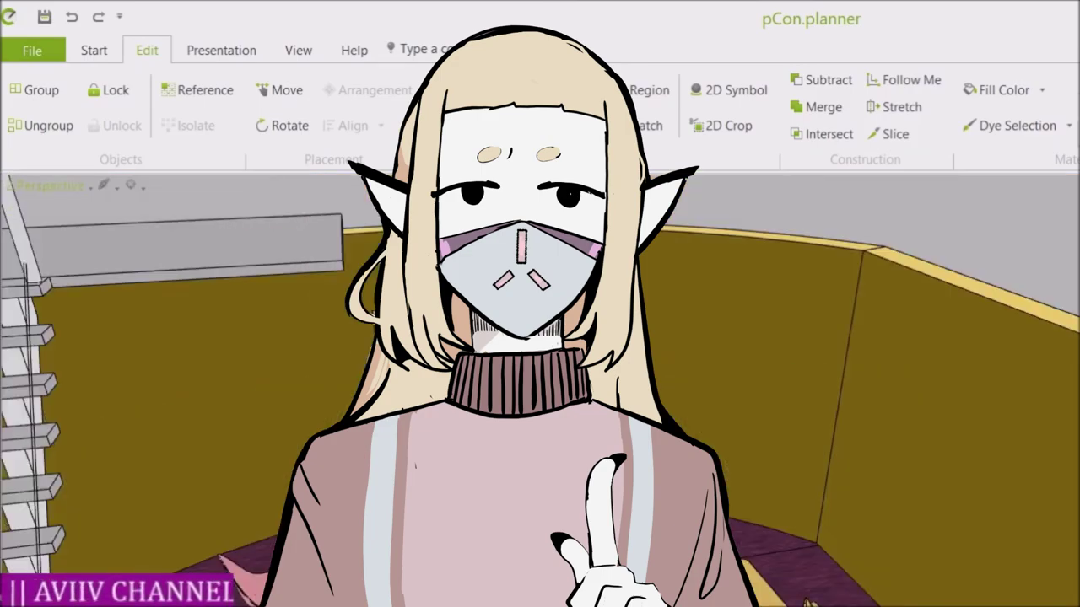
pyautogui.click(286, 438)
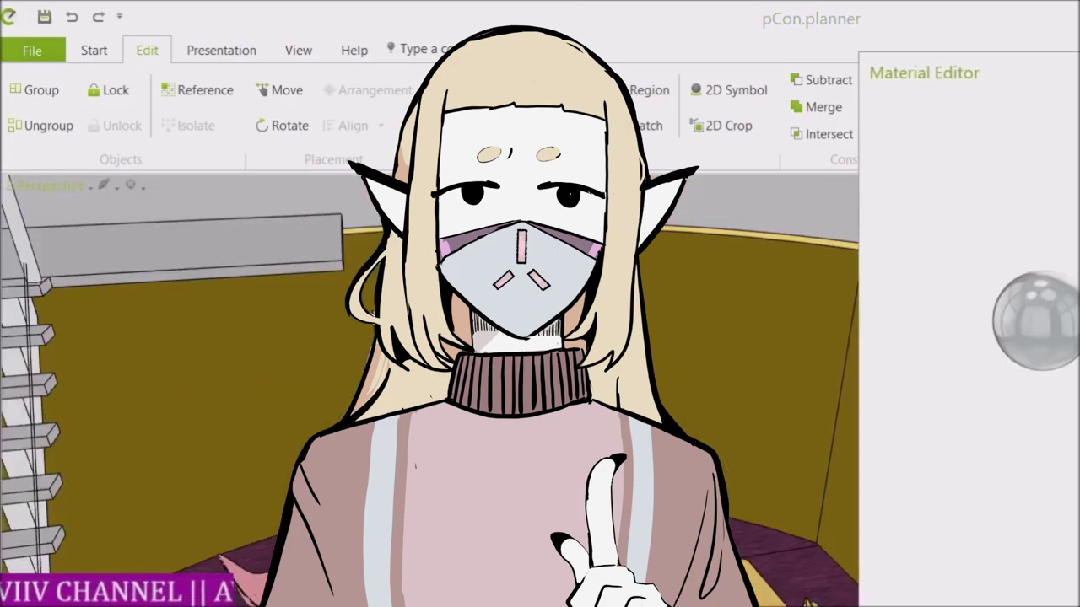
pyautogui.scroll(5, 540, 388)
pyautogui.scroll(-4, 974, 253)
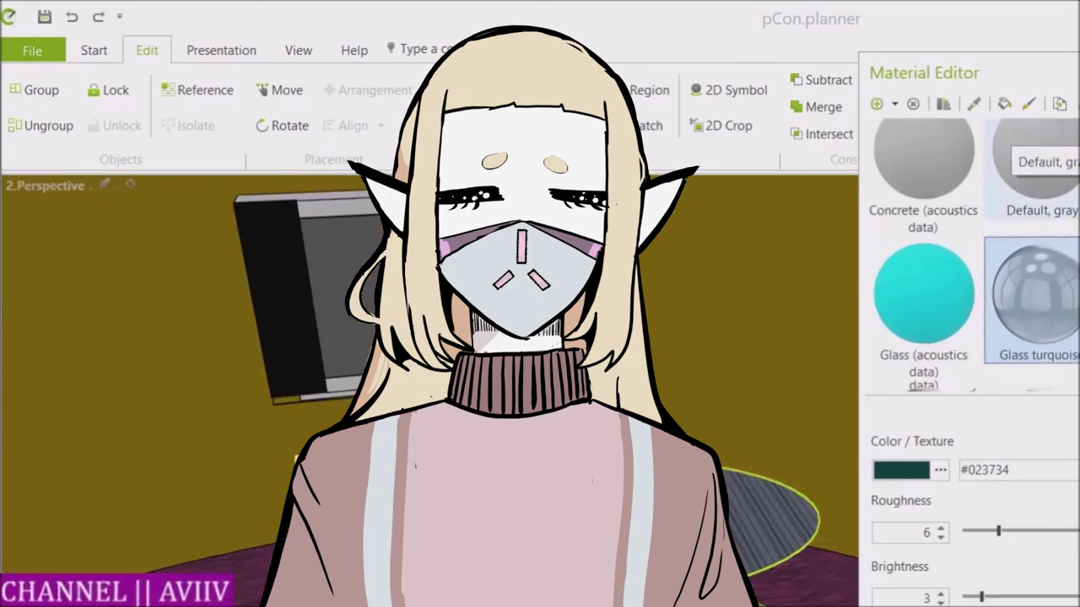
pyautogui.scroll(1, 975, 253)
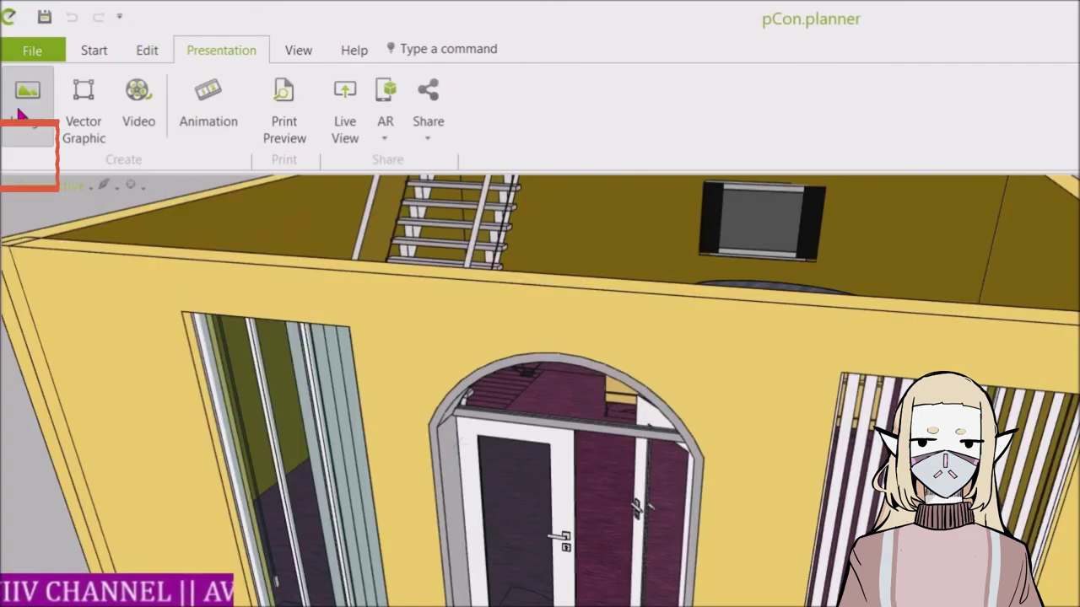
# Open the Image rendering dialog for the current perspective view of the house and reposition its window
pyautogui.click(25, 101)
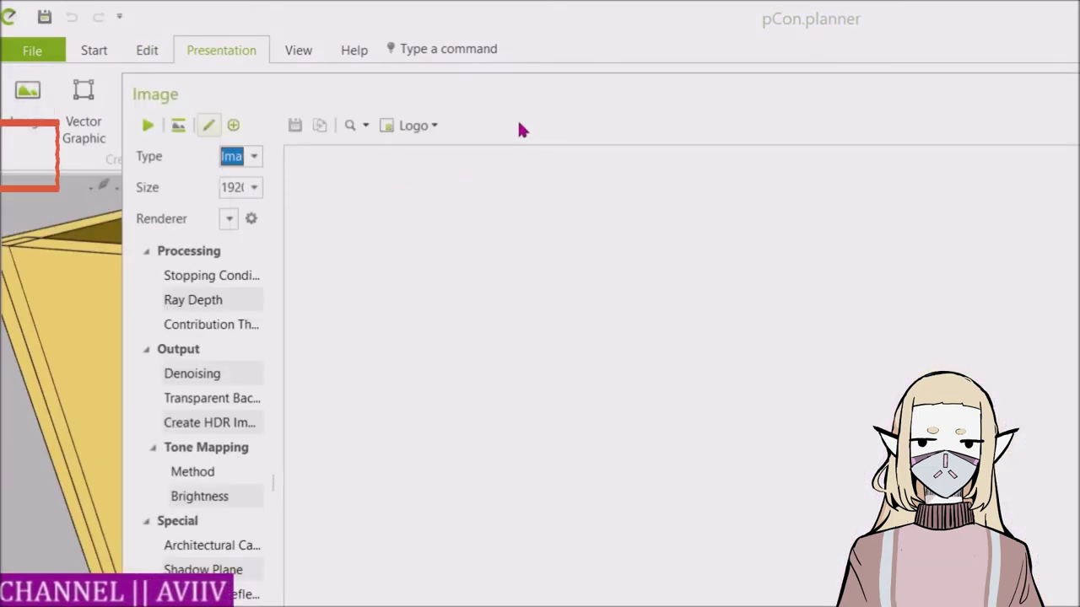
pyautogui.moveTo(519, 107); pyautogui.dragTo(515, 69)
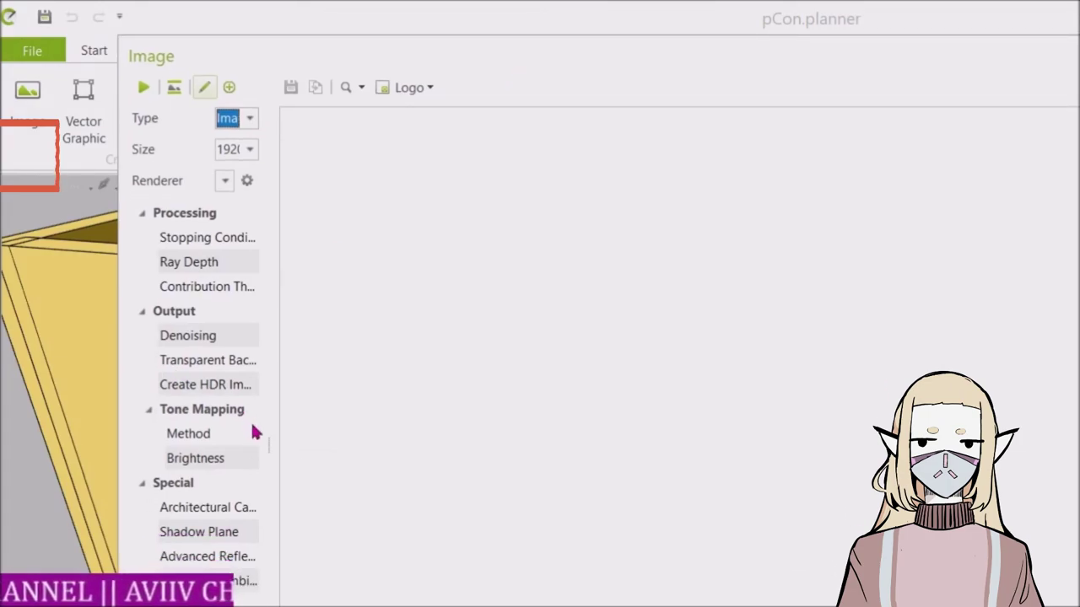
# Widen the settings area of the Image dialog and toggle the detailed render settings off and back on
pyautogui.moveTo(272, 433); pyautogui.dragTo(408, 444)
pyautogui.click(203, 86)
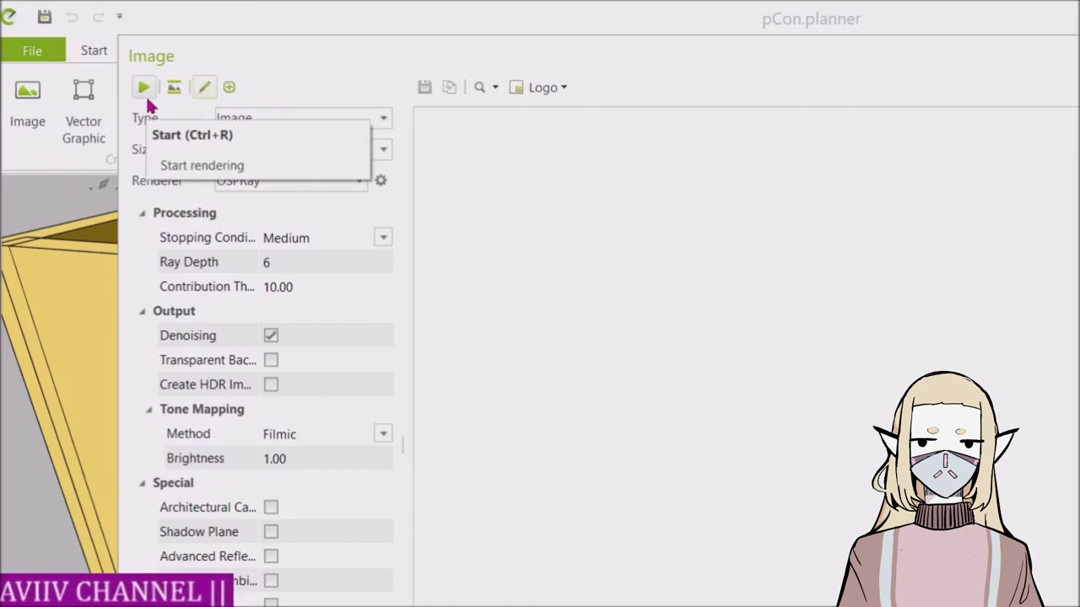
pyautogui.click(203, 88)
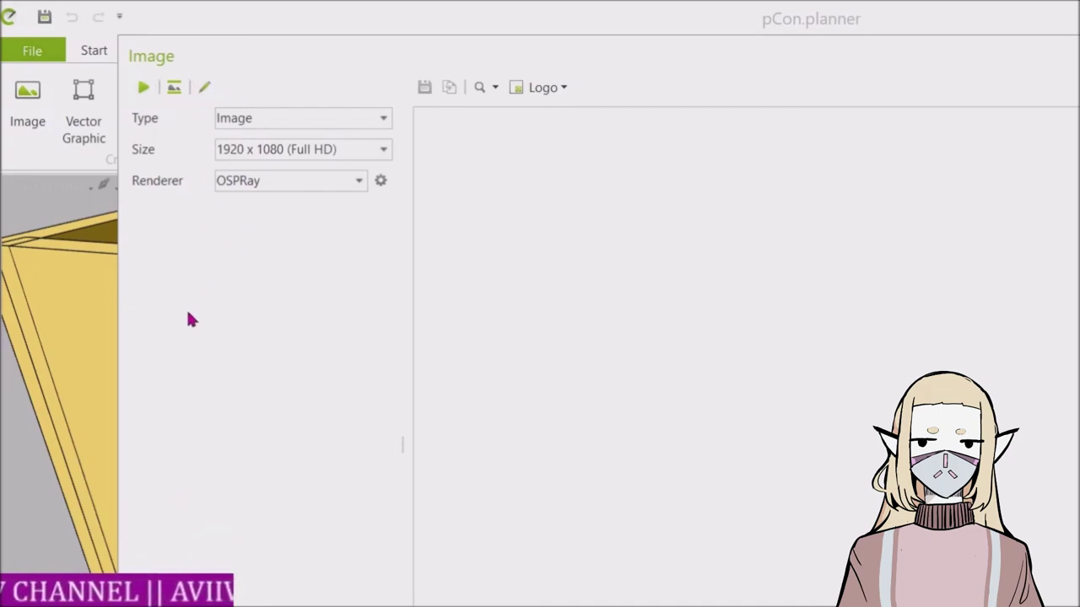
pyautogui.click(202, 88)
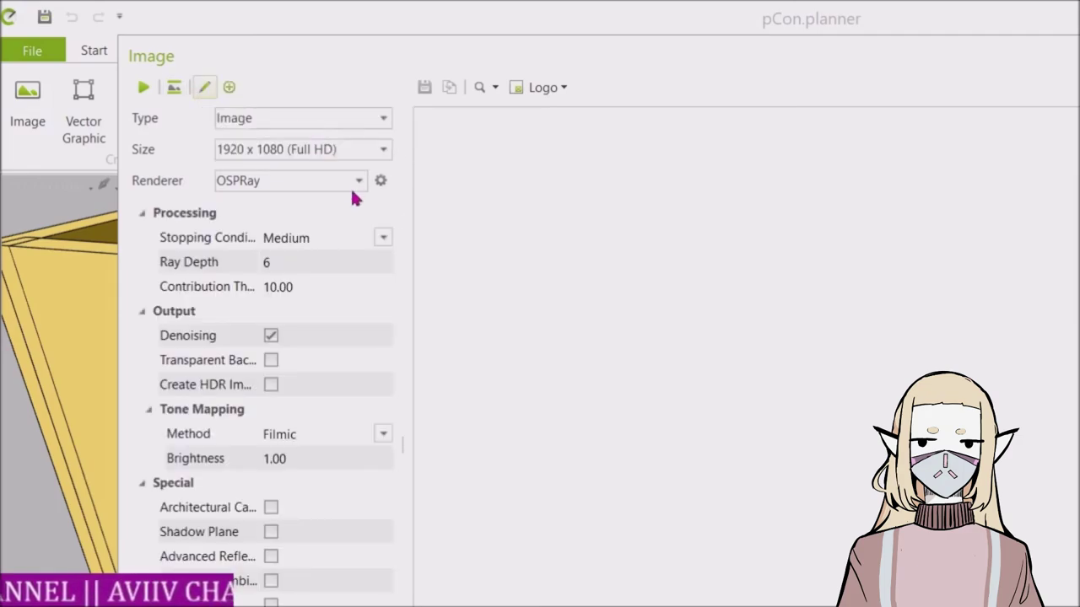
# Set the renderer to OpenGL, enable the transparent background, and render the image at 1920 x 1080 (Full HD)
pyautogui.click(317, 186)
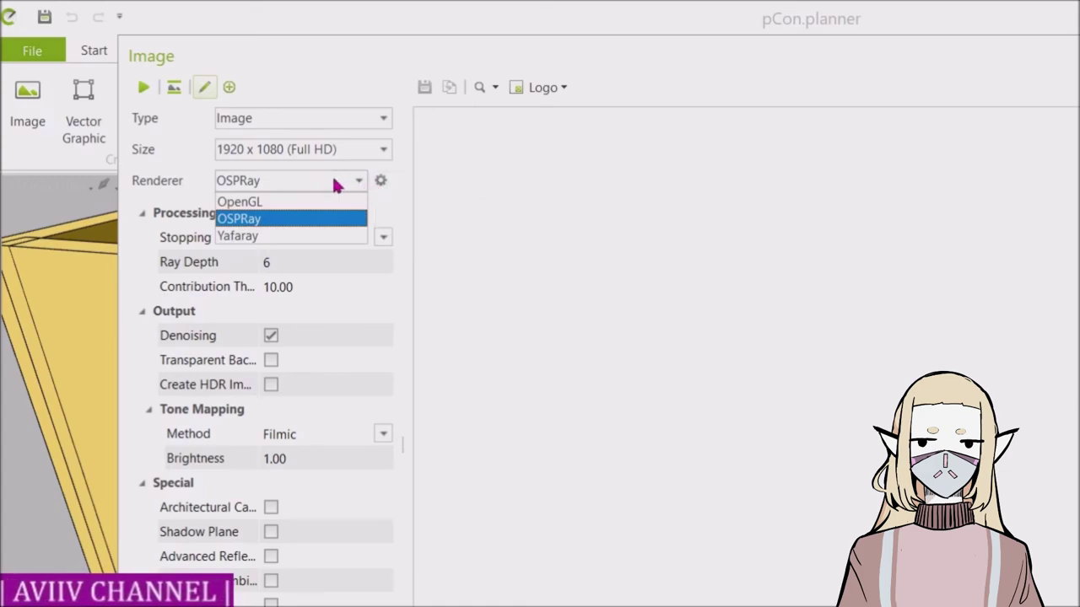
pyautogui.click(297, 203)
pyautogui.press('Up')
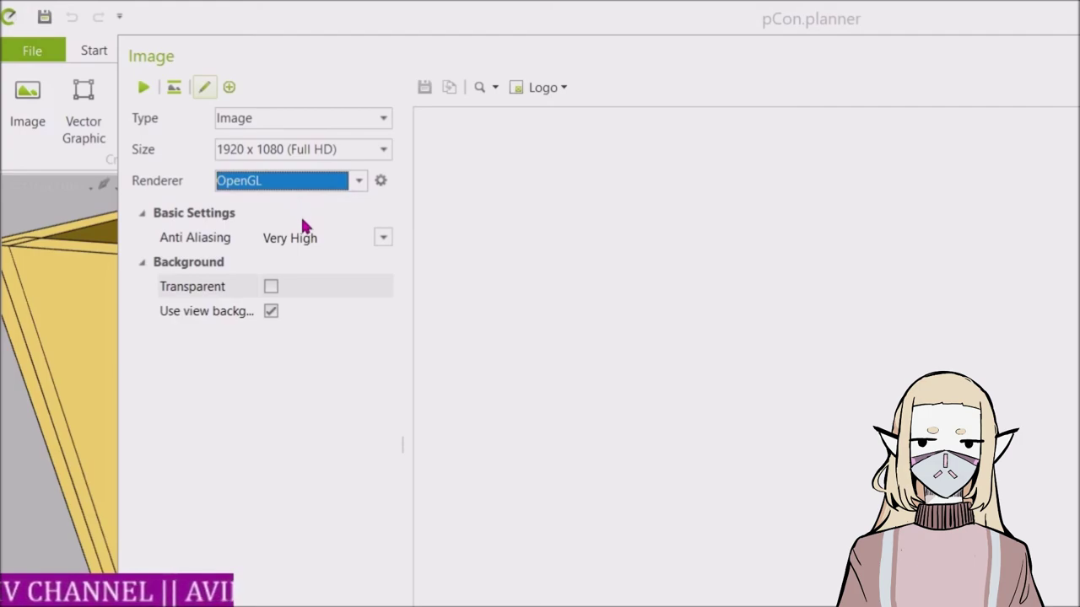
pyautogui.click(270, 287)
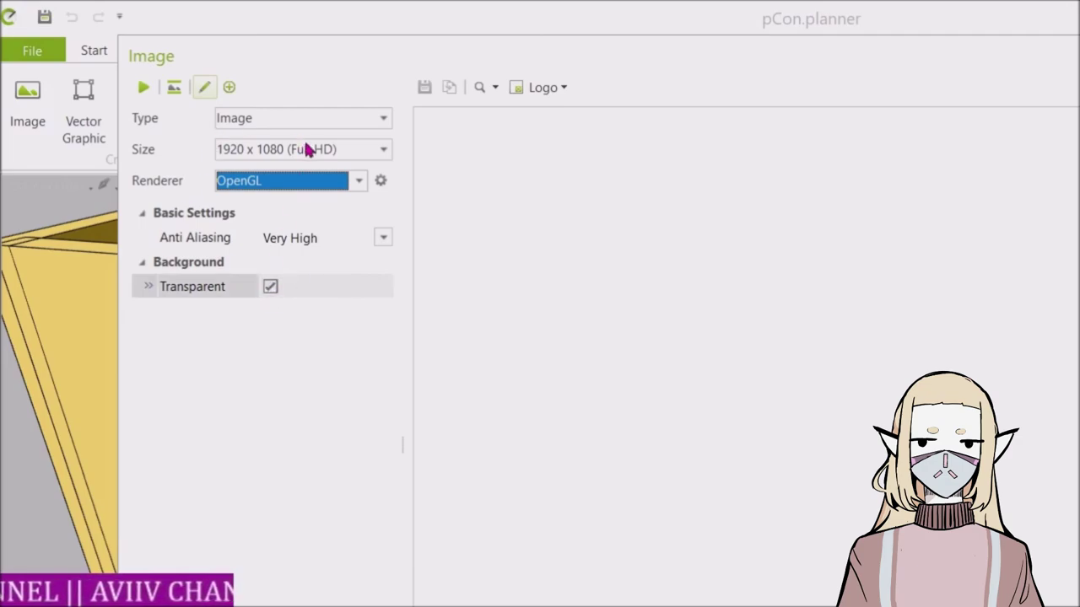
pyautogui.click(145, 96)
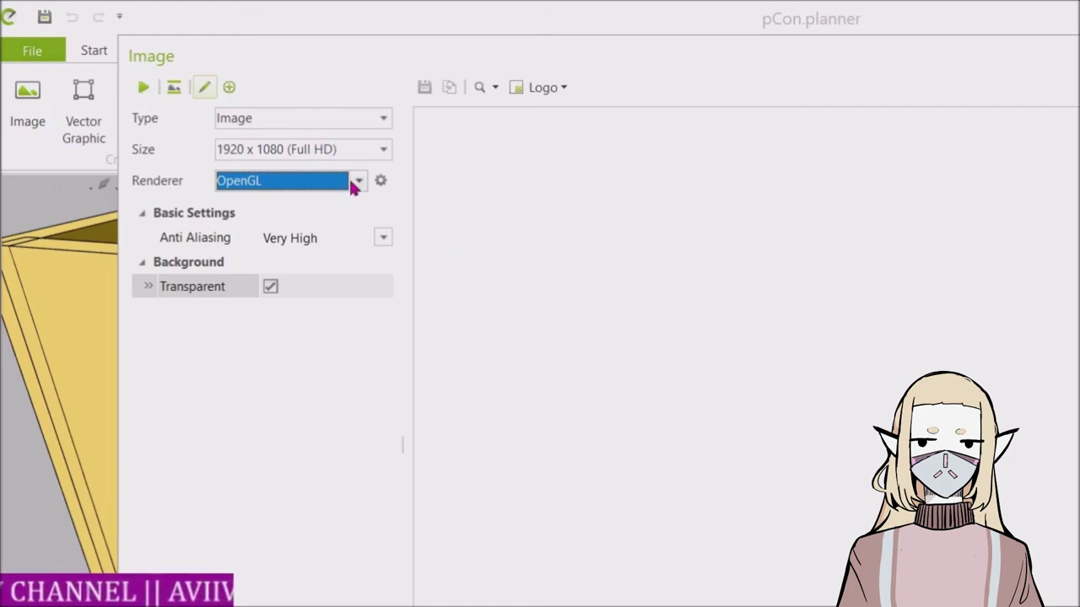
pyautogui.click(358, 180)
pyautogui.click(301, 187)
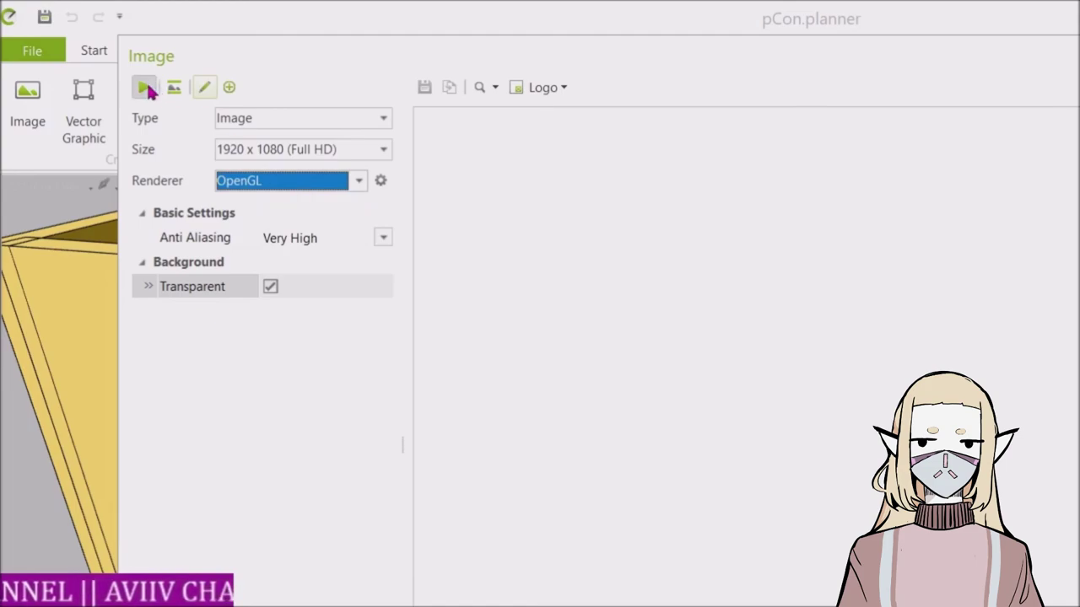
pyautogui.click(144, 87)
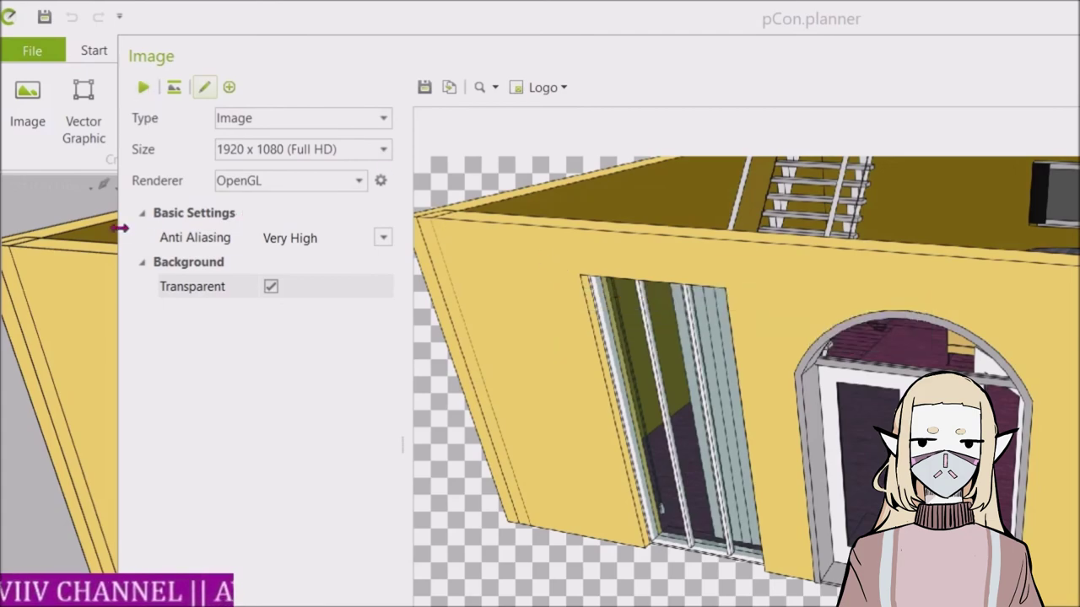
# Turn off the transparent background, render the image again, and move the Image dialog aside to uncover the model view
pyautogui.click(271, 288)
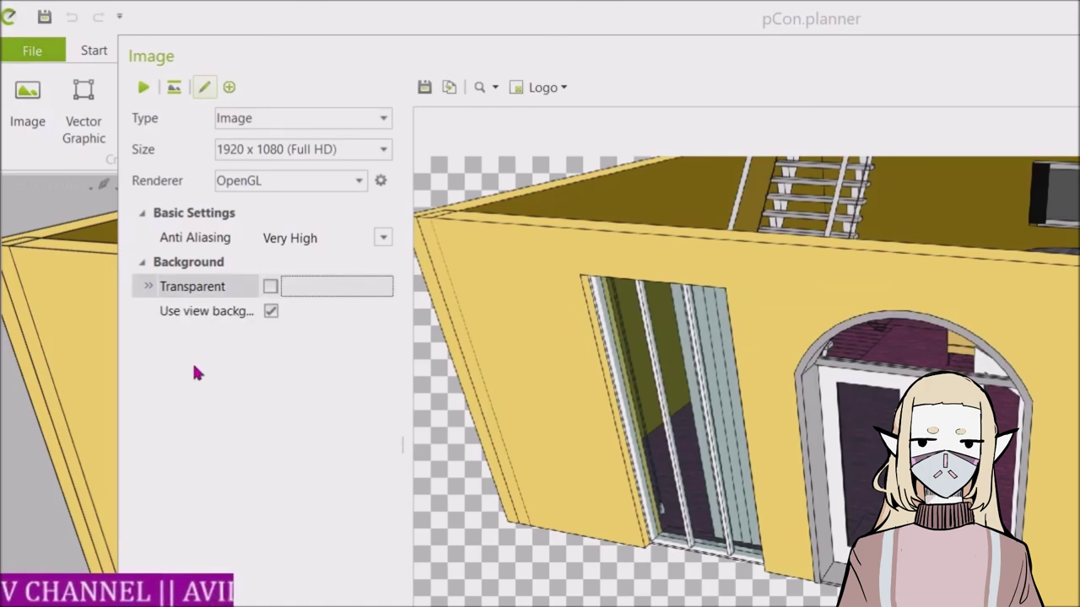
pyautogui.click(145, 86)
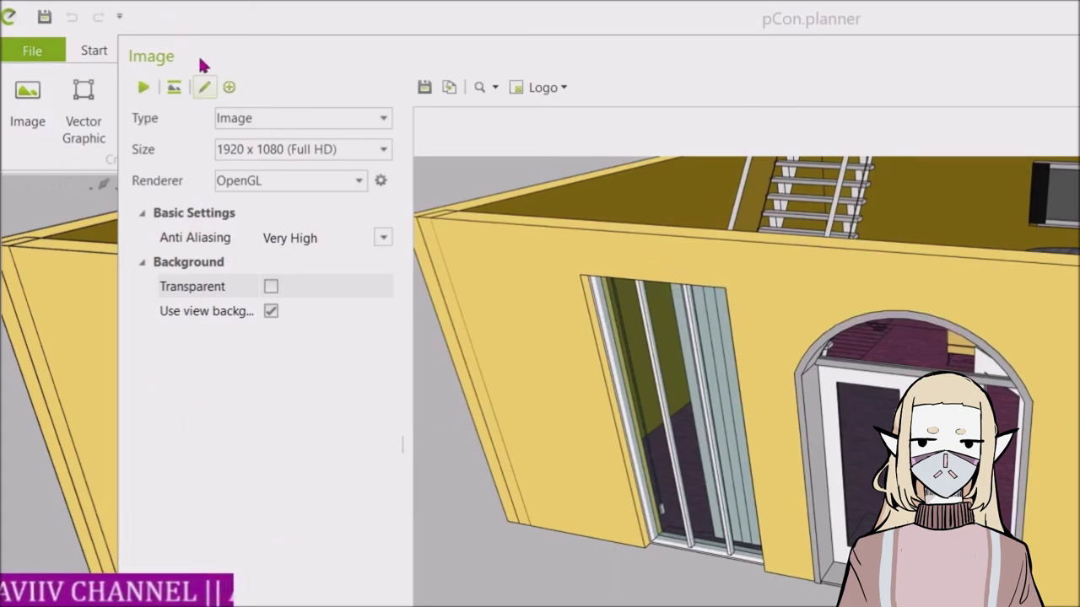
pyautogui.moveTo(203, 66); pyautogui.dragTo(478, 34)
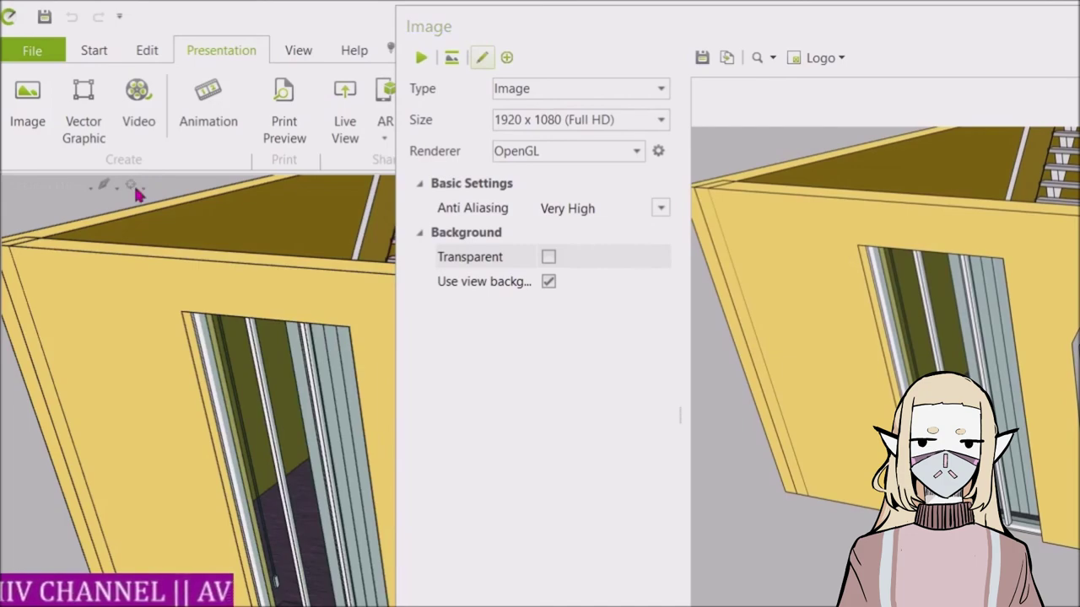
# Activate Pan navigation and shift the perspective view across the house to the staircase
pyautogui.click(305, 56)
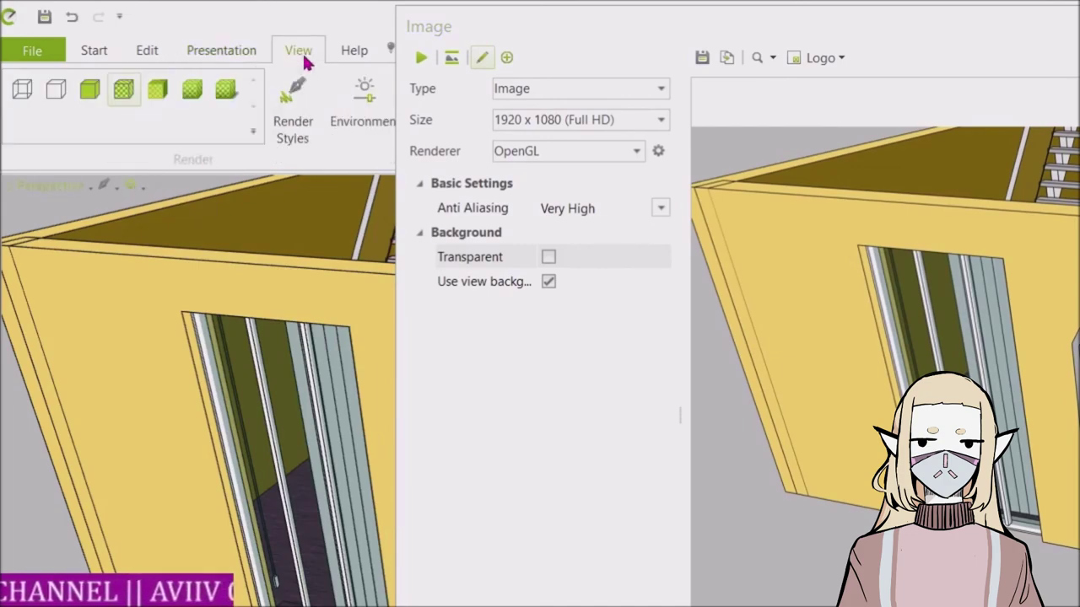
pyautogui.click(106, 188)
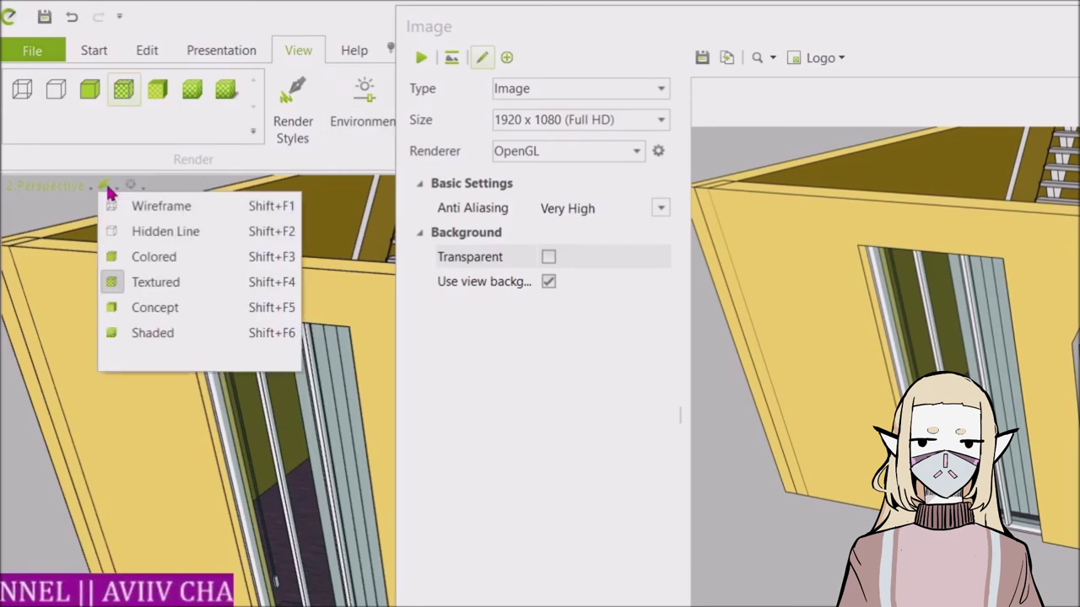
pyautogui.click(134, 187)
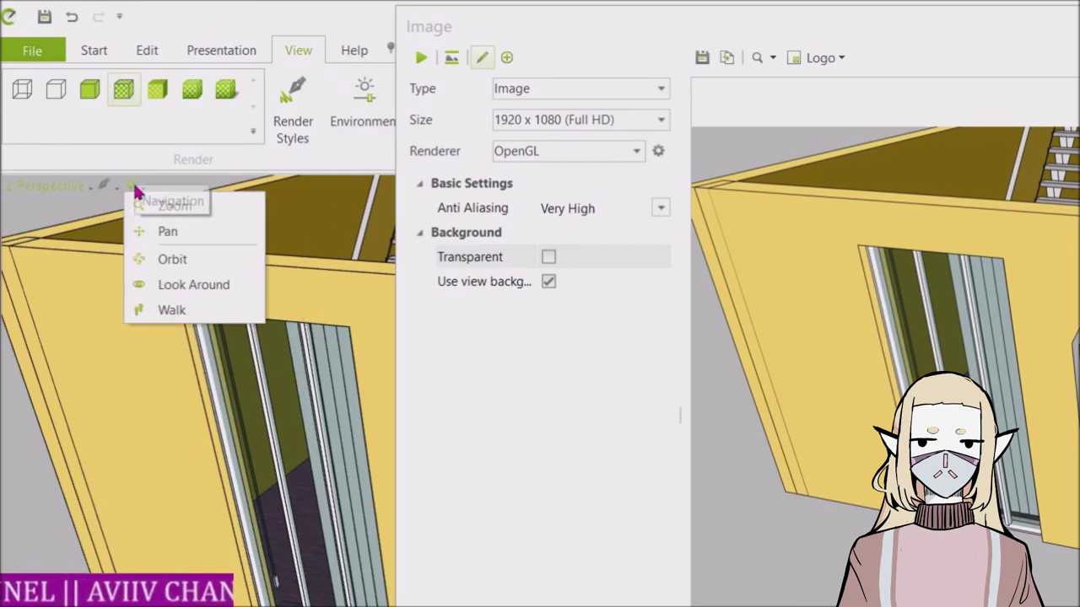
pyautogui.click(163, 233)
pyautogui.moveTo(212, 296); pyautogui.dragTo(2, 358)
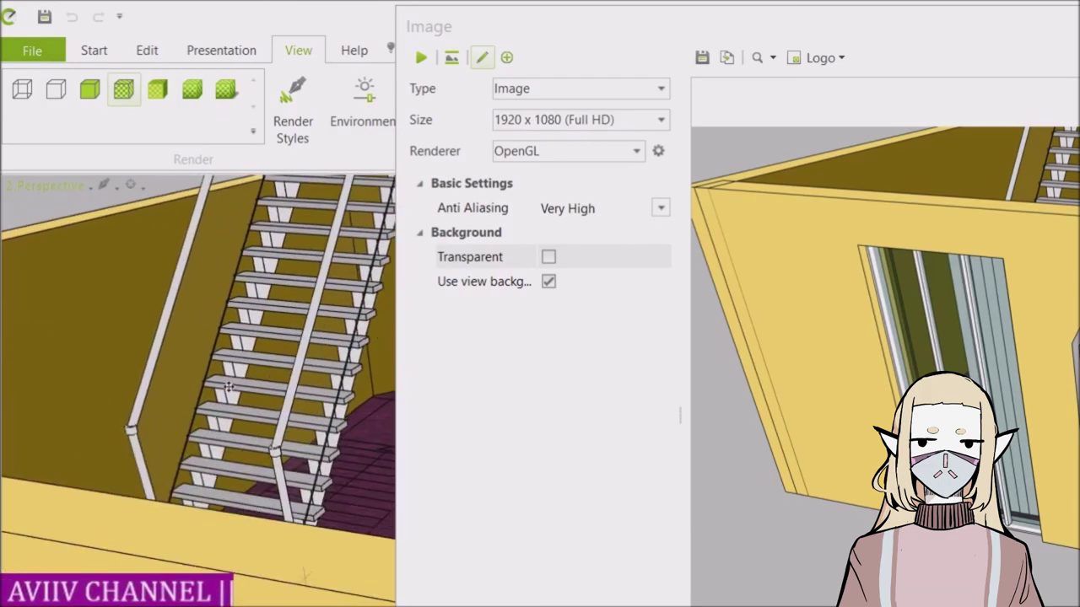
pyautogui.moveTo(174, 388); pyautogui.dragTo(30, 329)
# Show the image frame in the model view and render a close-up of the stair treads with OpenGL
pyautogui.click(443, 61)
pyautogui.click(443, 62)
pyautogui.click(443, 61)
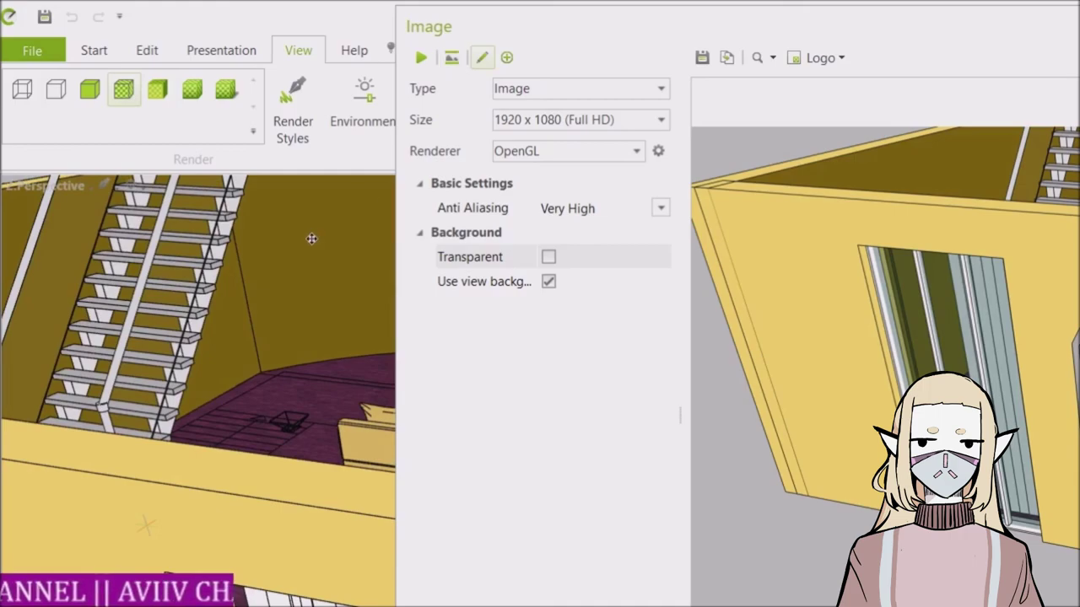
pyautogui.click(450, 59)
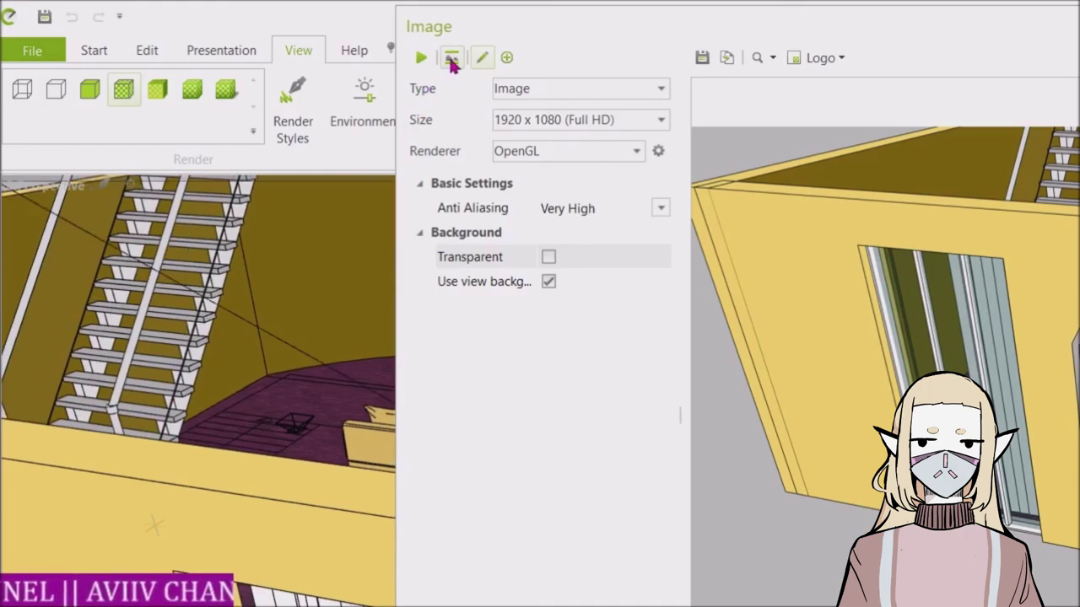
pyautogui.scroll(-2, 246, 324)
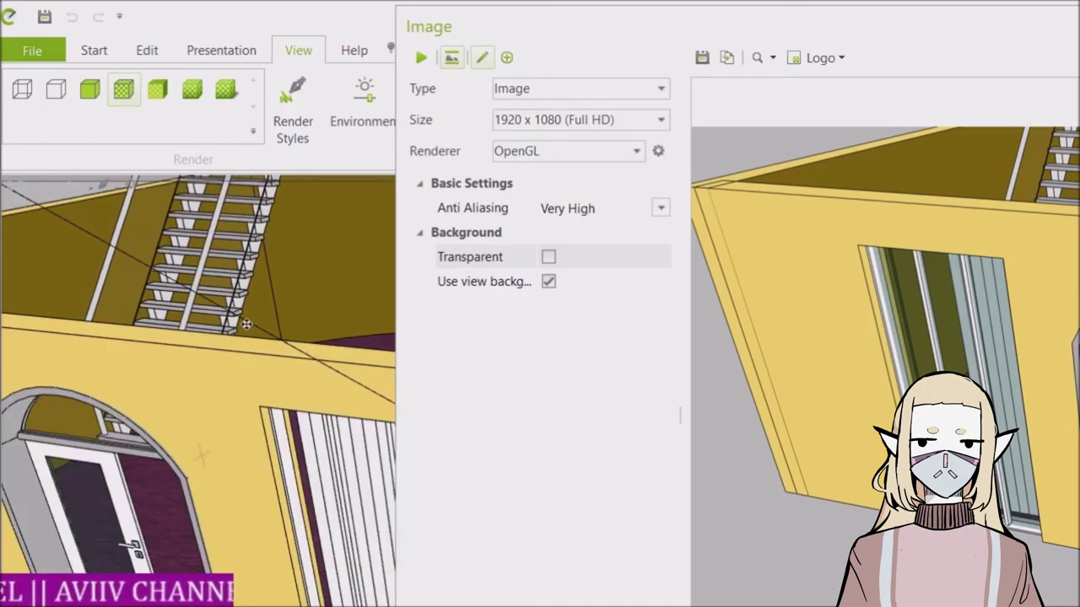
pyautogui.scroll(4, 247, 324)
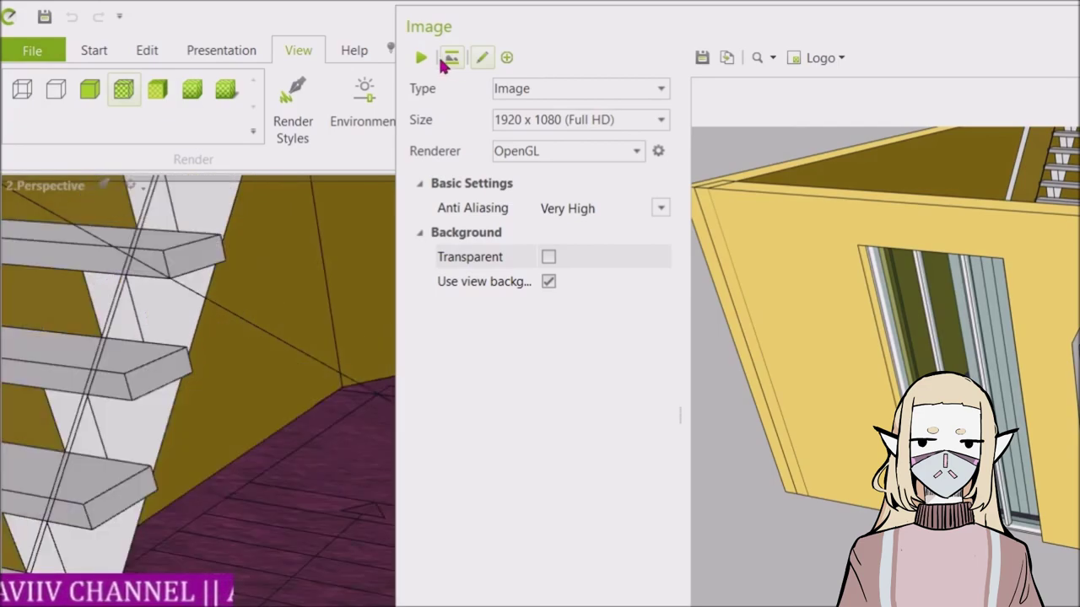
pyautogui.click(421, 58)
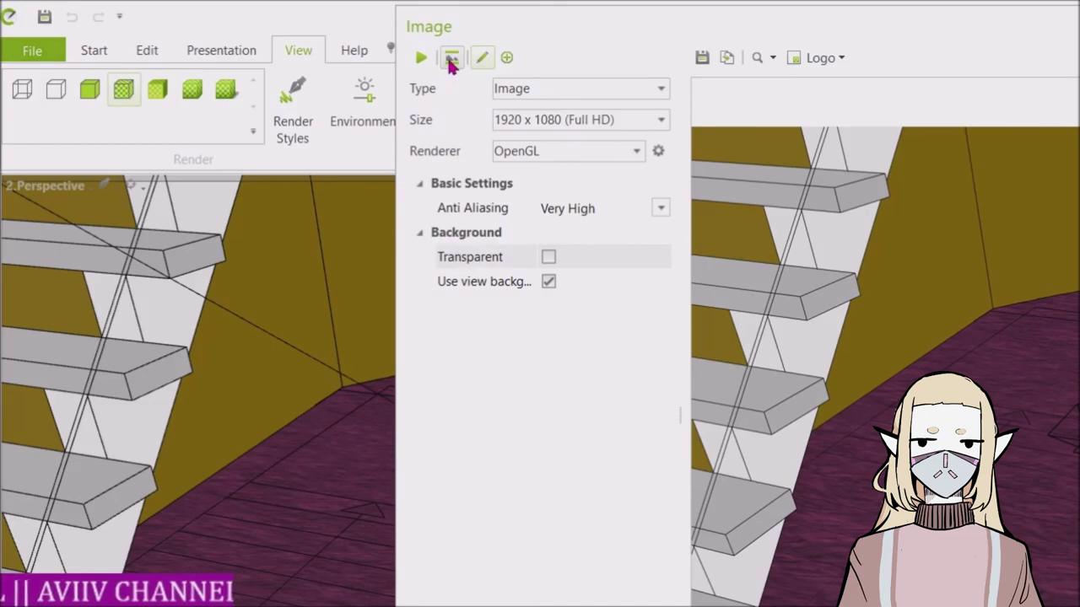
# Hide the image frame and reframe the perspective view on the chair and oval table inside the room
pyautogui.click(449, 61)
pyautogui.scroll(2, 227, 402)
pyautogui.scroll(-4, 228, 402)
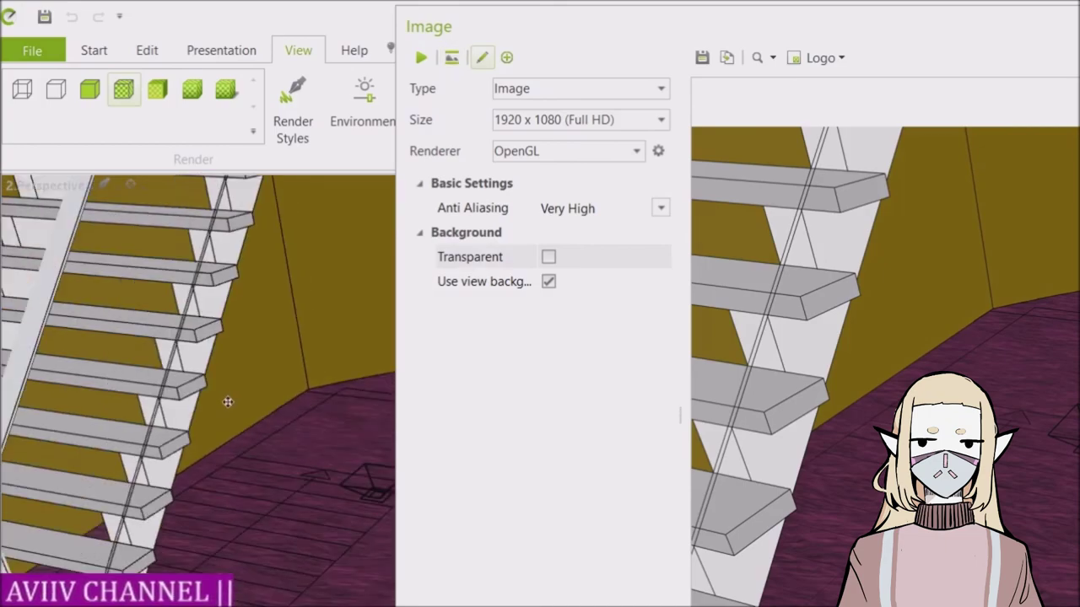
pyautogui.scroll(-2, 228, 402)
pyautogui.moveTo(227, 430); pyautogui.dragTo(17, 494, button='middle')
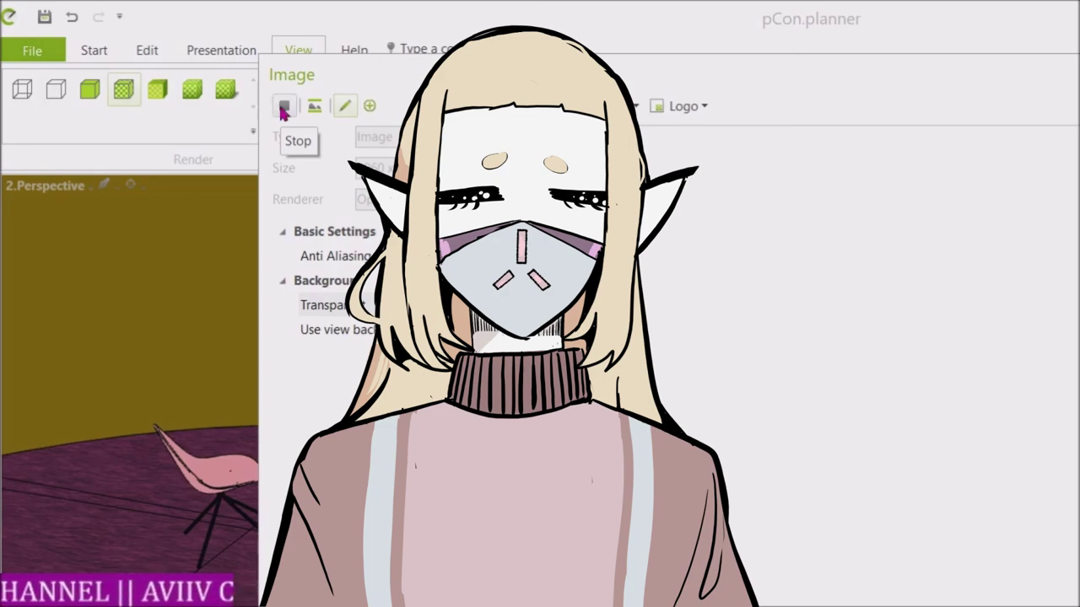
# Test smaller output sizes, then set the size to 1024 x 768 (Presentation) and render the room interior
pyautogui.click(439, 168)
pyautogui.click(396, 222)
pyautogui.click(407, 173)
pyautogui.click(401, 186)
pyautogui.click(284, 106)
pyautogui.click(390, 173)
pyautogui.click(421, 274)
pyautogui.click(404, 169)
pyautogui.click(388, 222)
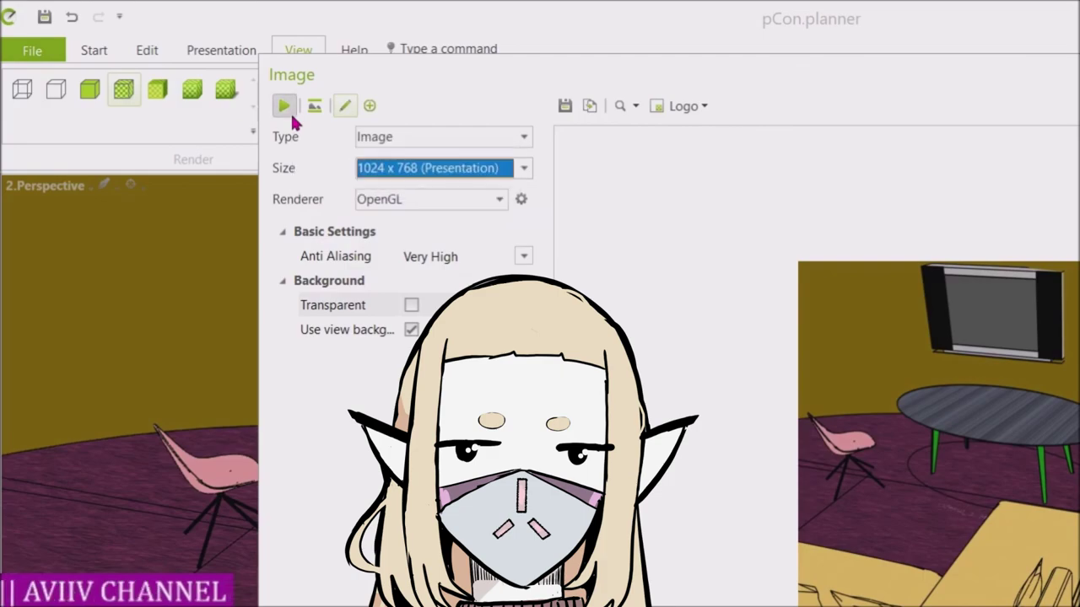
pyautogui.click(284, 106)
# Try the user-defined size, then set the size to 4200 x 2550 (Legal) and render the room interior
pyautogui.click(369, 169)
pyautogui.scroll(-3, 390, 217)
pyautogui.click(424, 310)
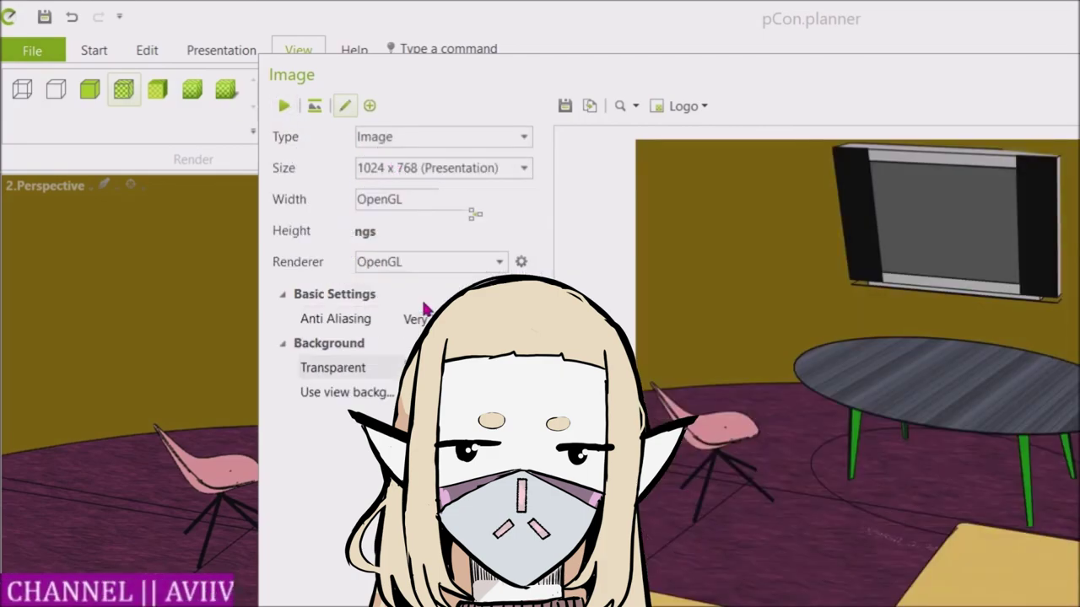
pyautogui.click(410, 176)
pyautogui.click(405, 289)
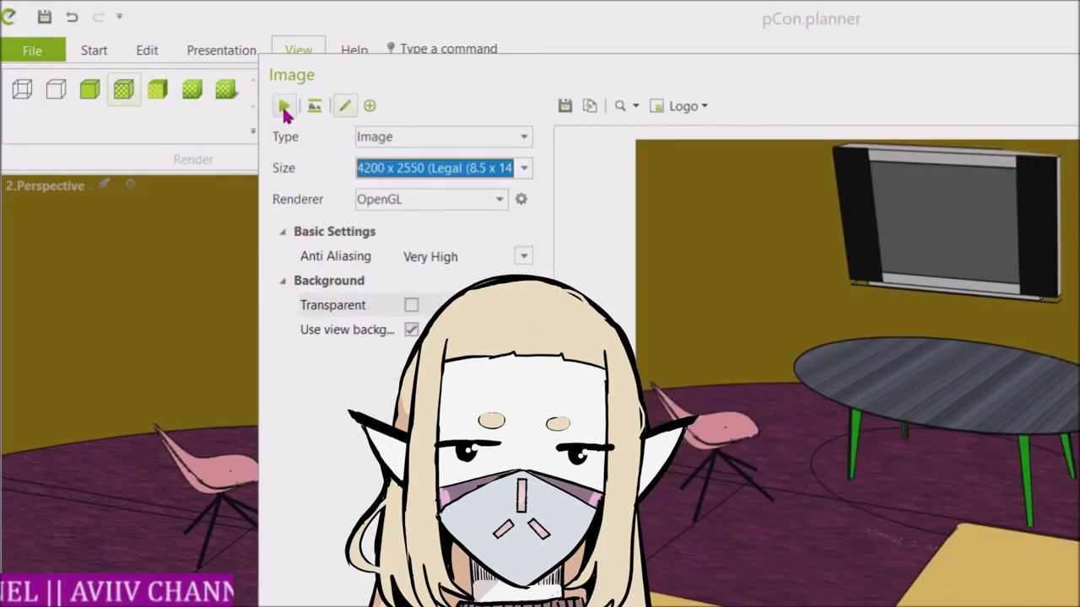
pyautogui.click(285, 106)
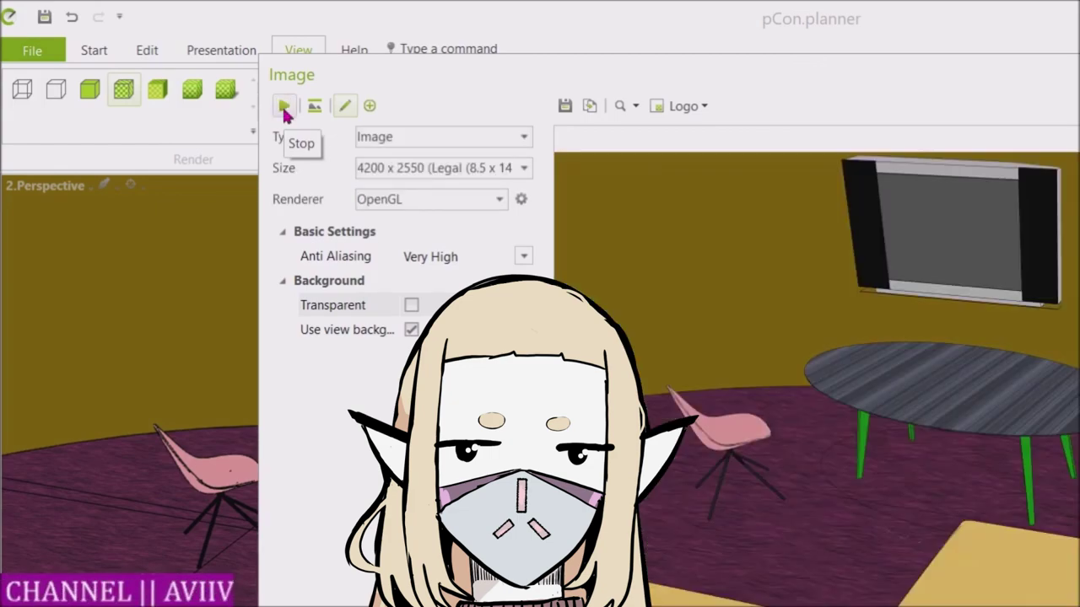
# Check the available output sizes once more and close the Image dialog
pyautogui.click(405, 173)
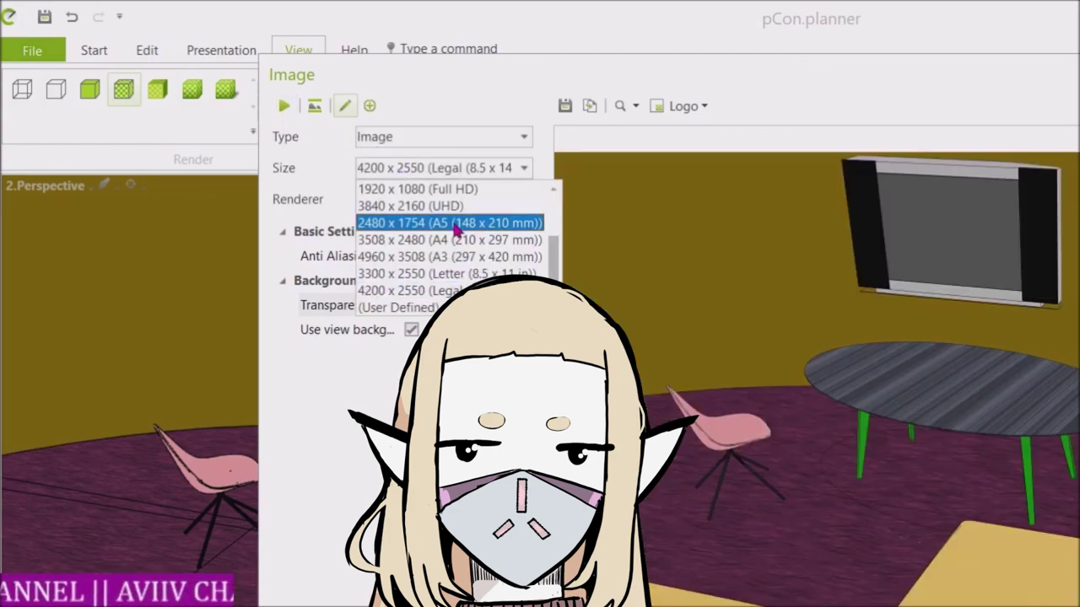
pyautogui.click(397, 185)
pyautogui.press('Escape')
pyautogui.press('n')
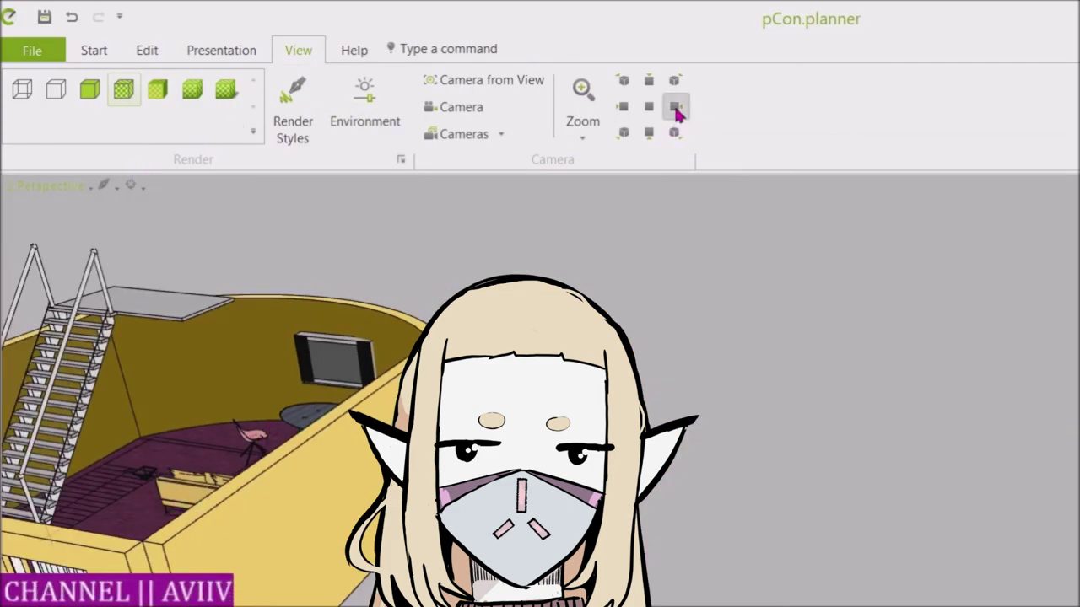
# Switch through the preset camera views and settle on an elevated front corner view of the whole room
pyautogui.click(675, 108)
pyautogui.click(649, 81)
pyautogui.click(651, 132)
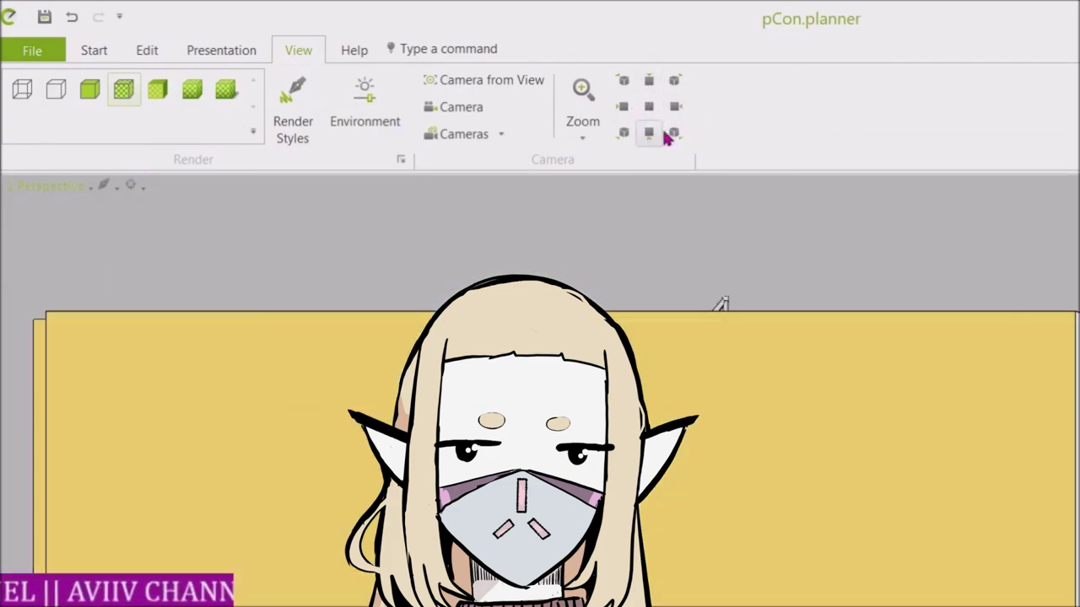
pyautogui.click(673, 134)
pyautogui.click(624, 133)
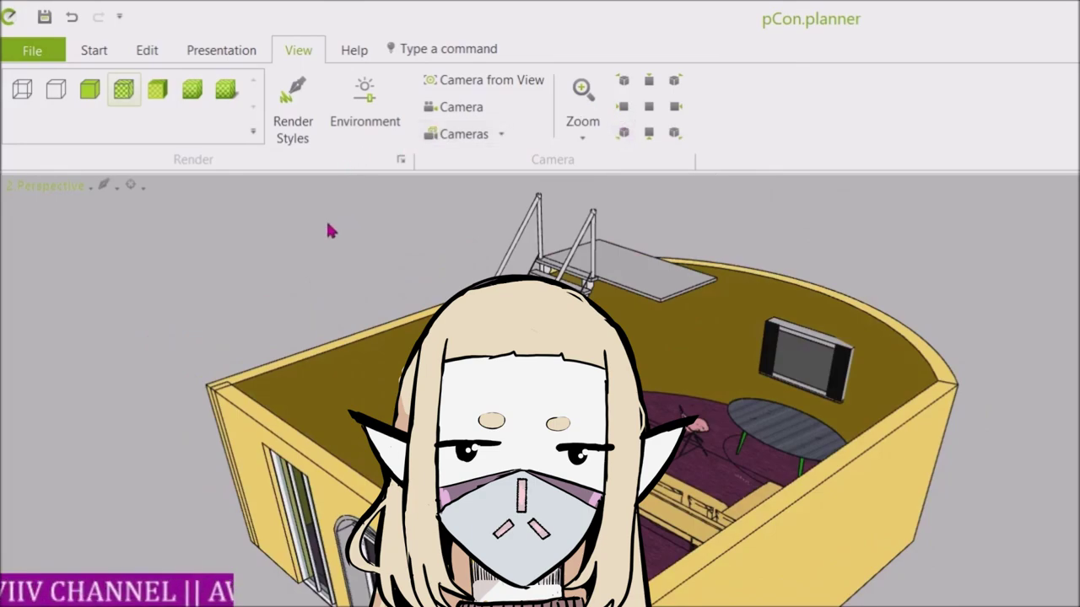